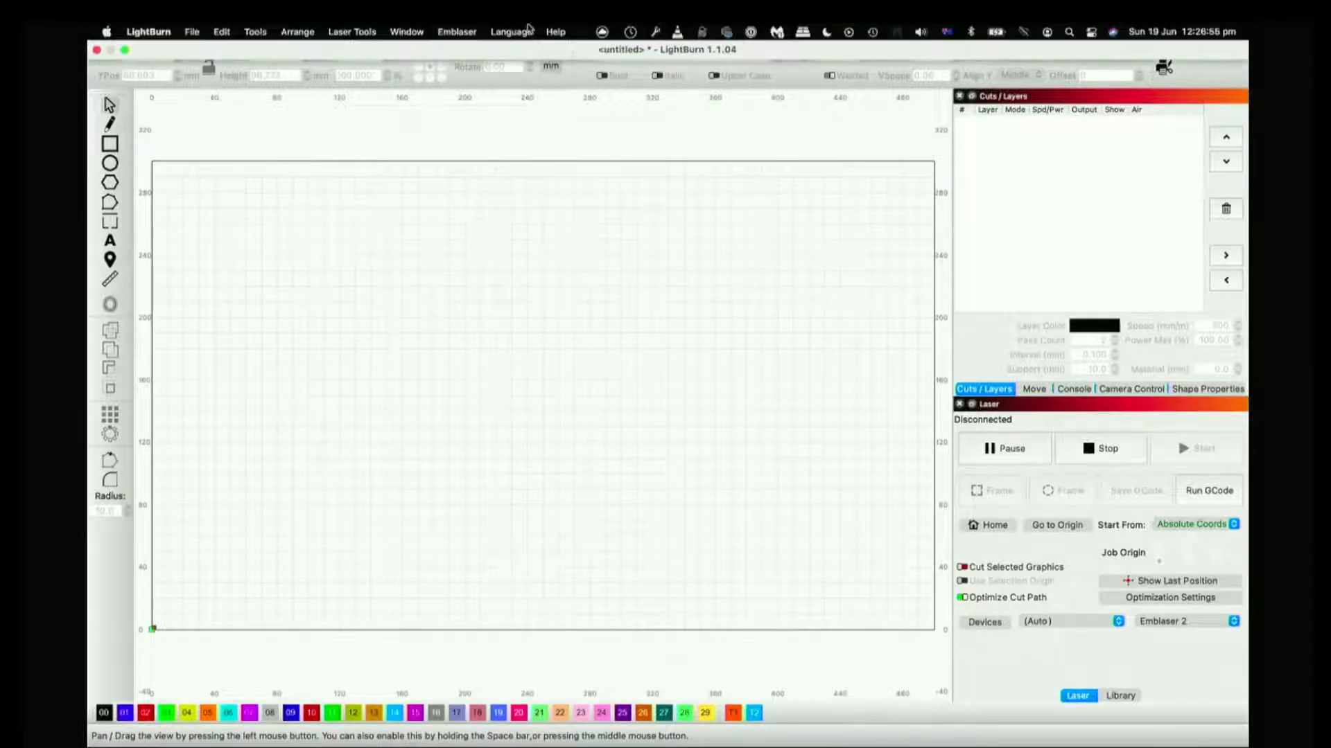
# Add the Ear rings graphic from the Nesting art library to the workspace, and close the library
pyautogui.click(409, 32)
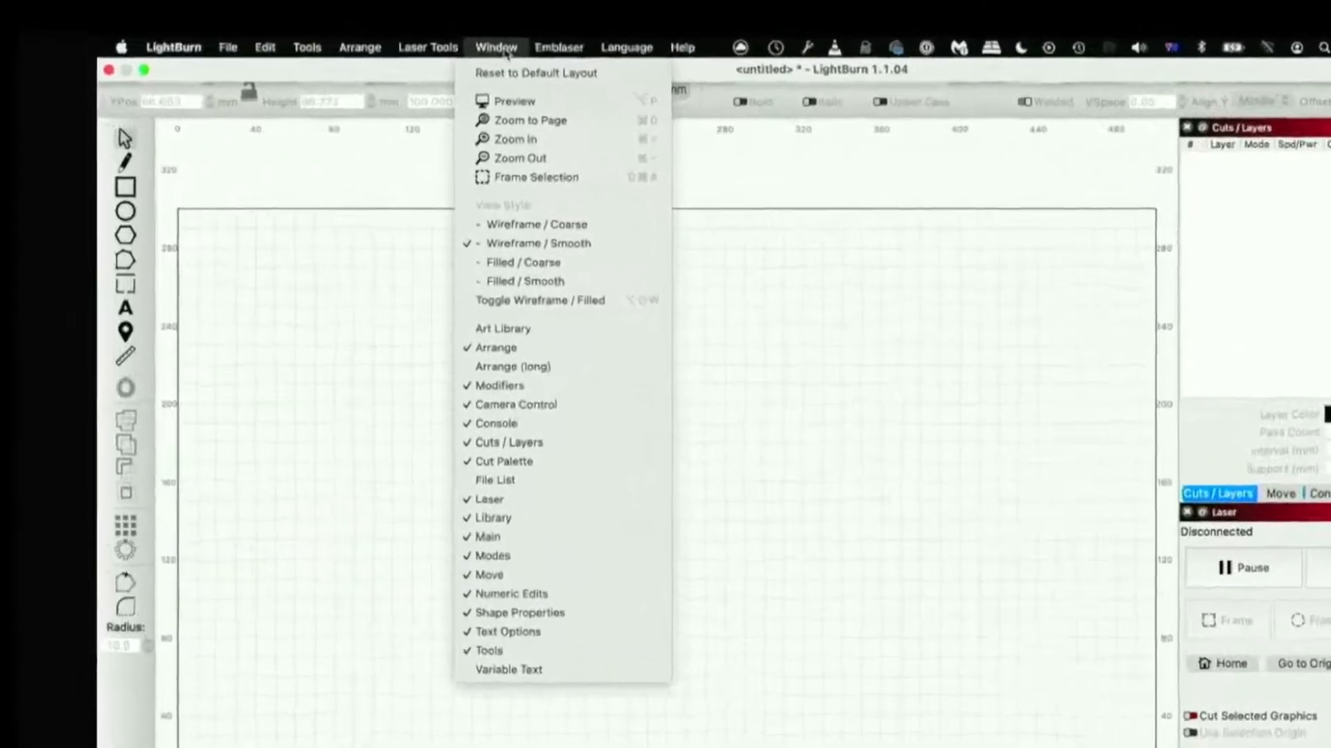
pyautogui.click(644, 412)
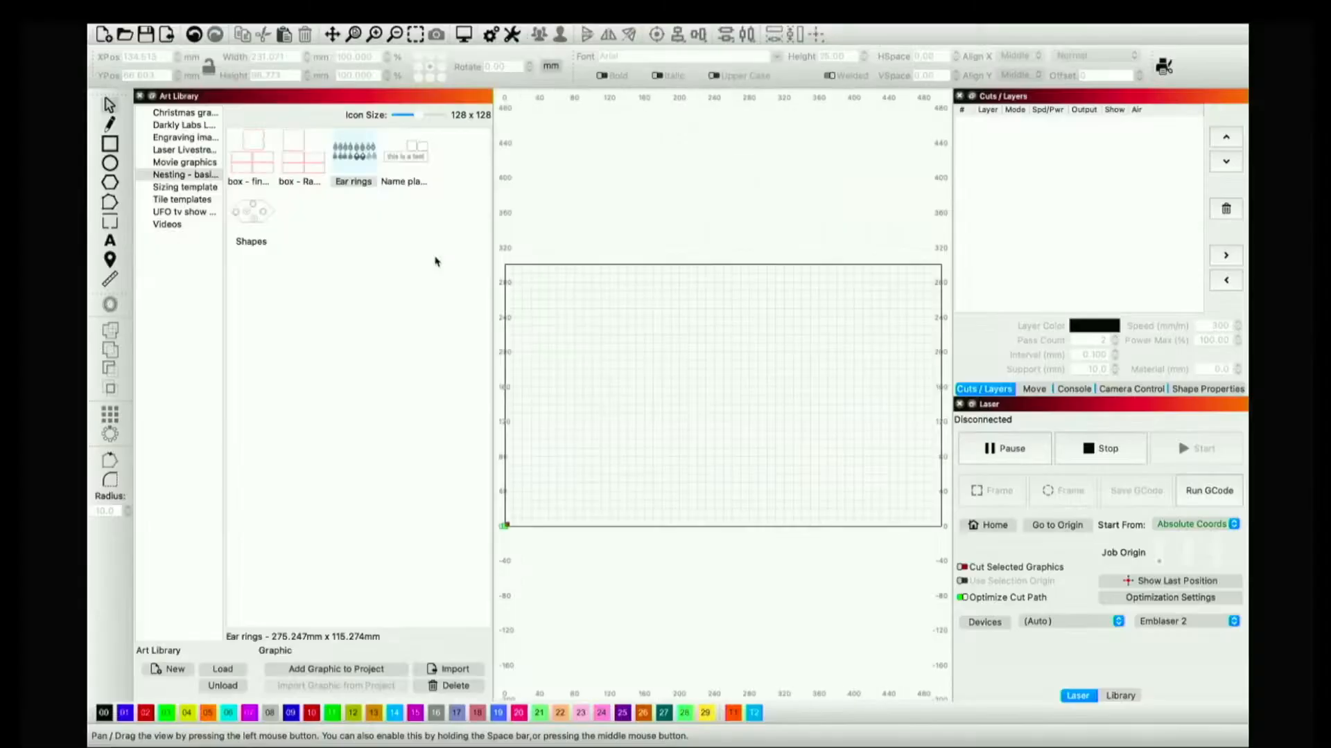
pyautogui.doubleClick(363, 157)
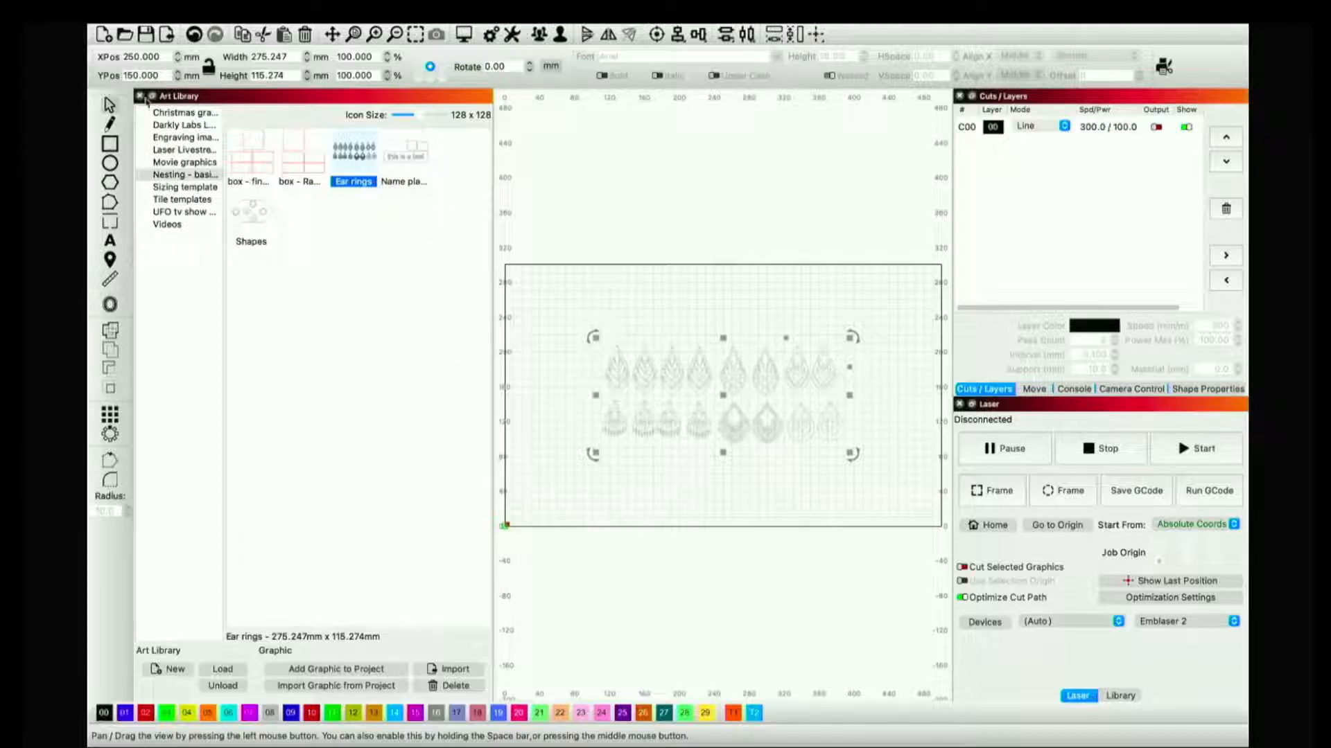
pyautogui.click(139, 95)
pyautogui.click(733, 523)
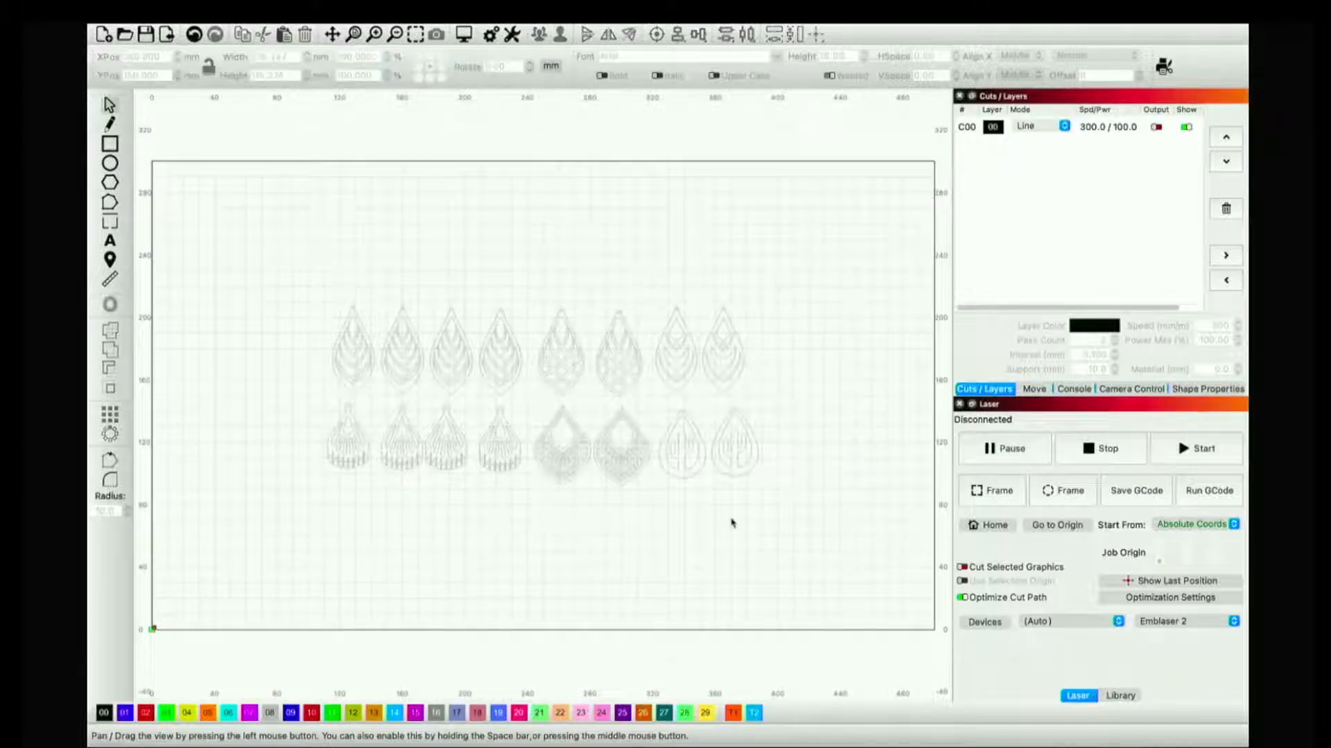
pyautogui.click(639, 475)
# Scale all the earrings down to about 221 × 93 mm and move them to the bed's lower-left corner, centred near X 117, Y 47 mm
pyautogui.moveTo(294, 276); pyautogui.dragTo(877, 568)
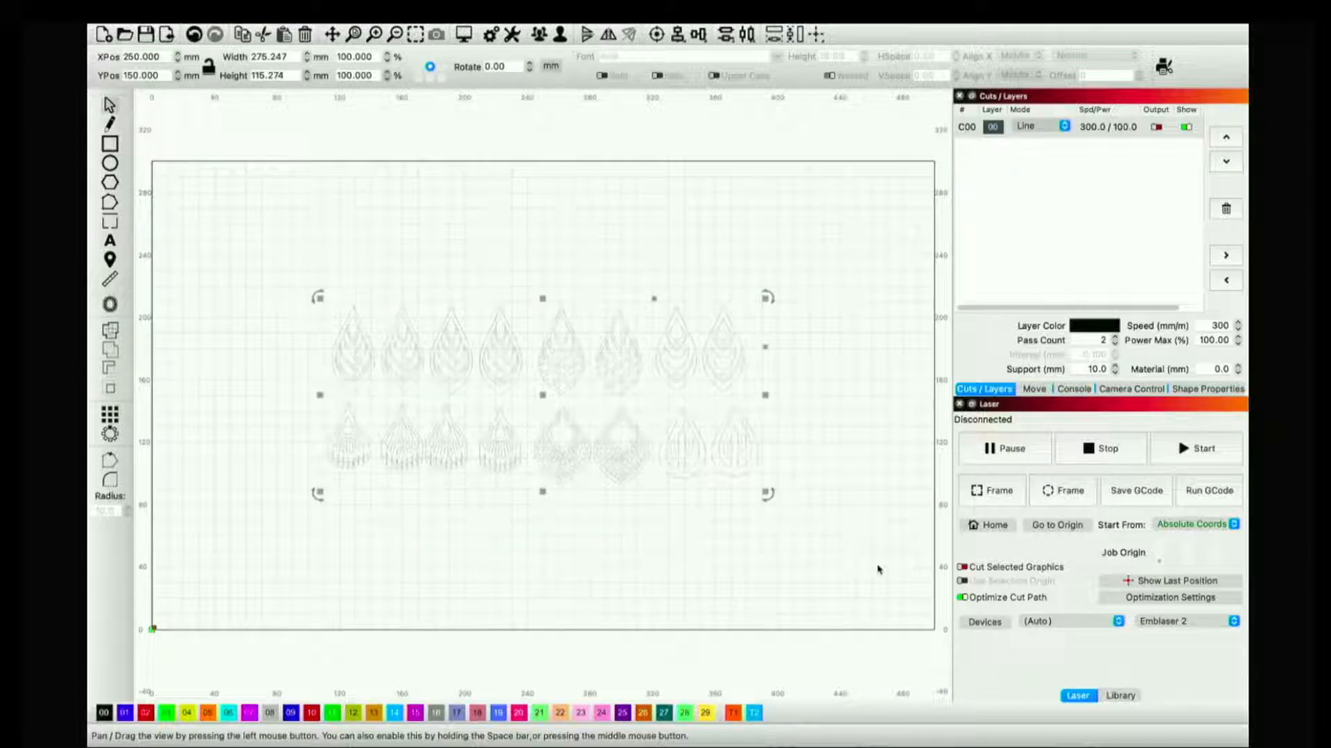
pyautogui.moveTo(766, 298); pyautogui.dragTo(677, 368)
pyautogui.click(777, 367)
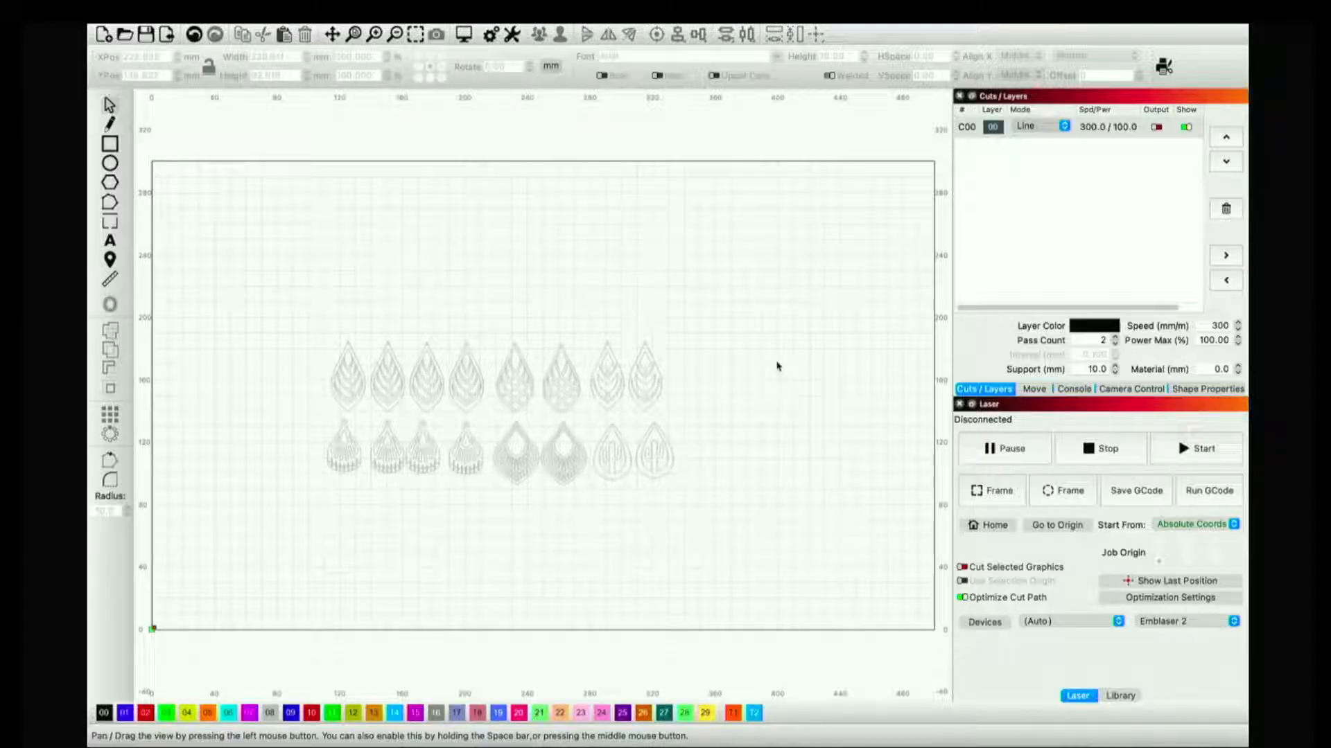
pyautogui.moveTo(250, 300); pyautogui.dragTo(740, 500)
pyautogui.moveTo(503, 416); pyautogui.dragTo(335, 558)
pyautogui.click(617, 494)
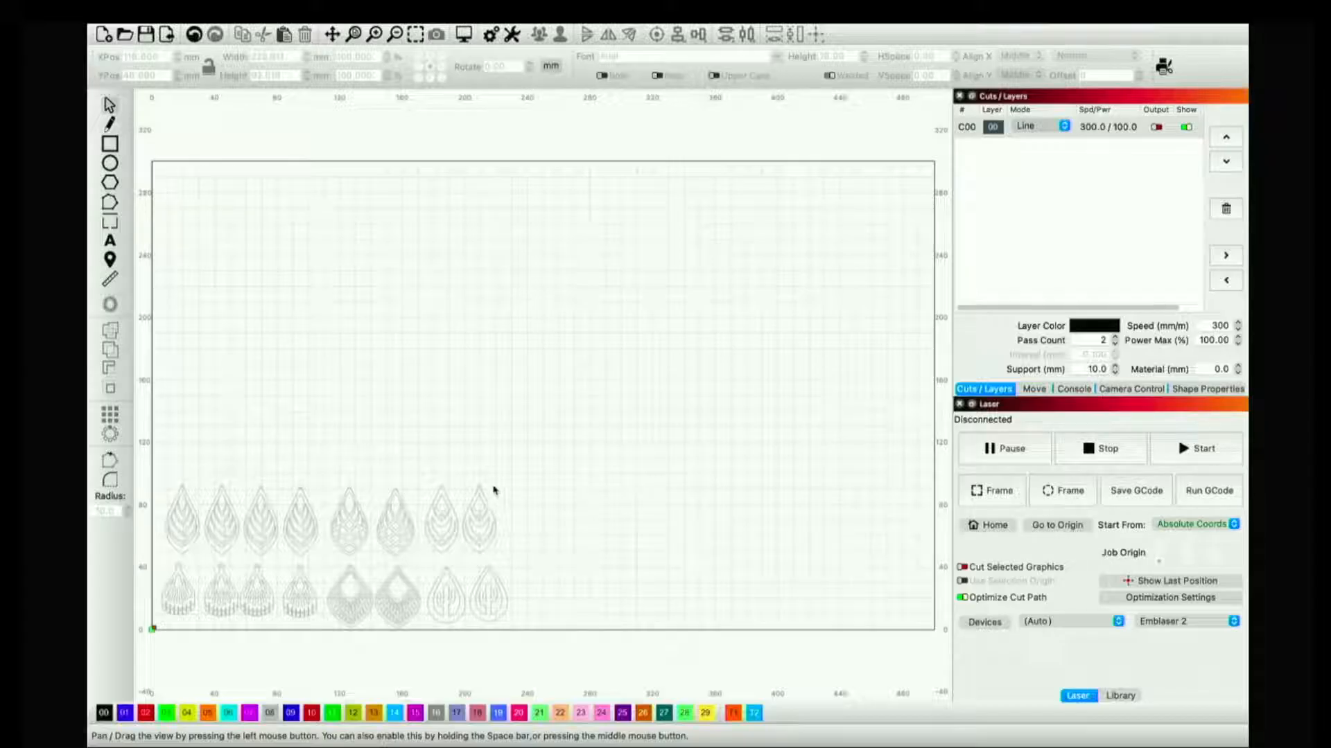
# Move the rightmost earring of the upper row slightly right, to about X 214, Y 70 mm
pyautogui.click(480, 504)
pyautogui.moveTo(477, 518); pyautogui.dragTo(489, 524)
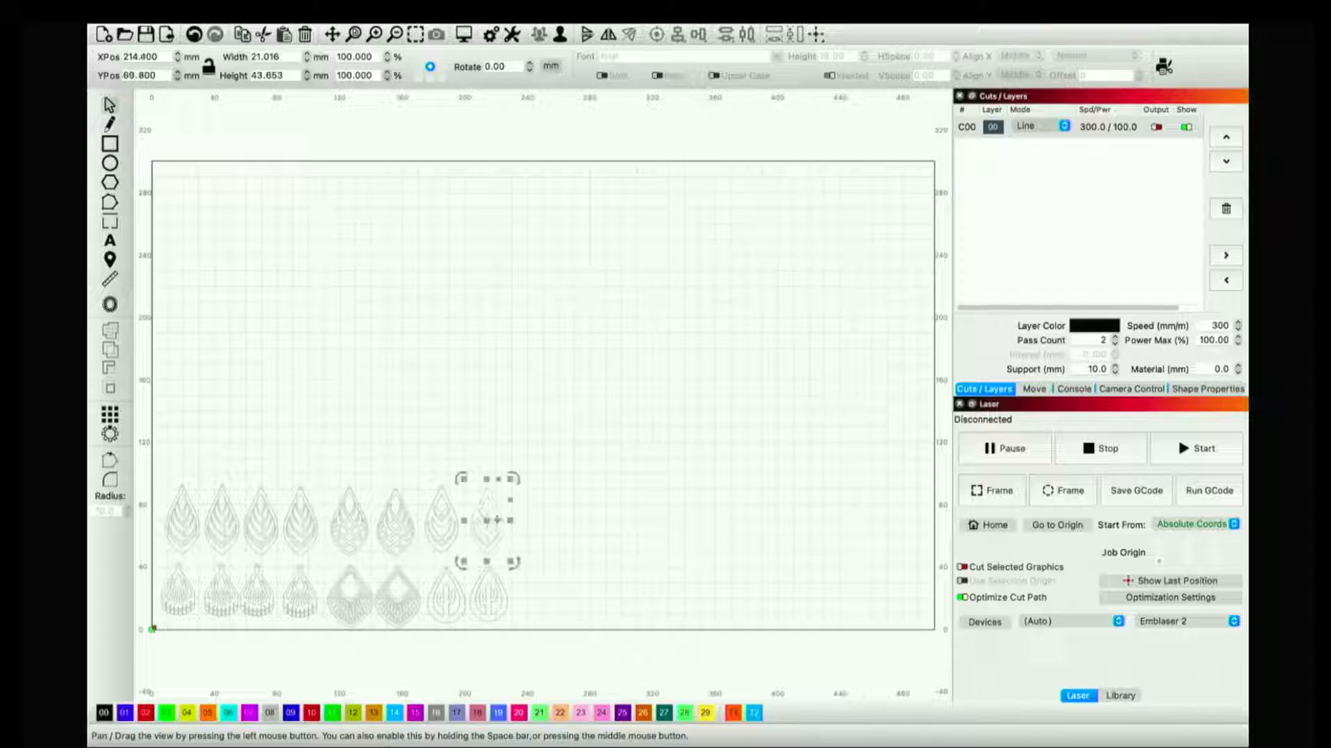
pyautogui.click(560, 542)
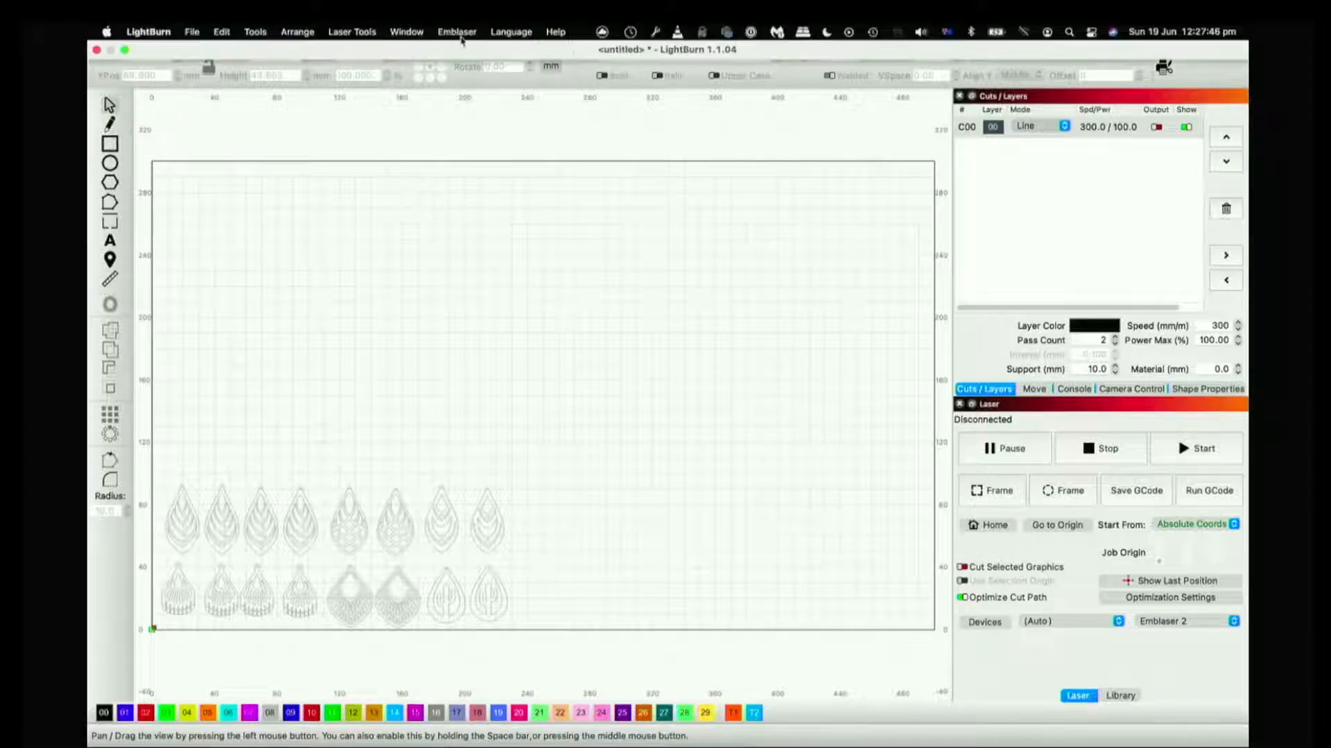
# Add the A4 graphic from the Sizing template art library and place it right of the earrings, at about X 345, Y 152 mm
pyautogui.click(407, 33)
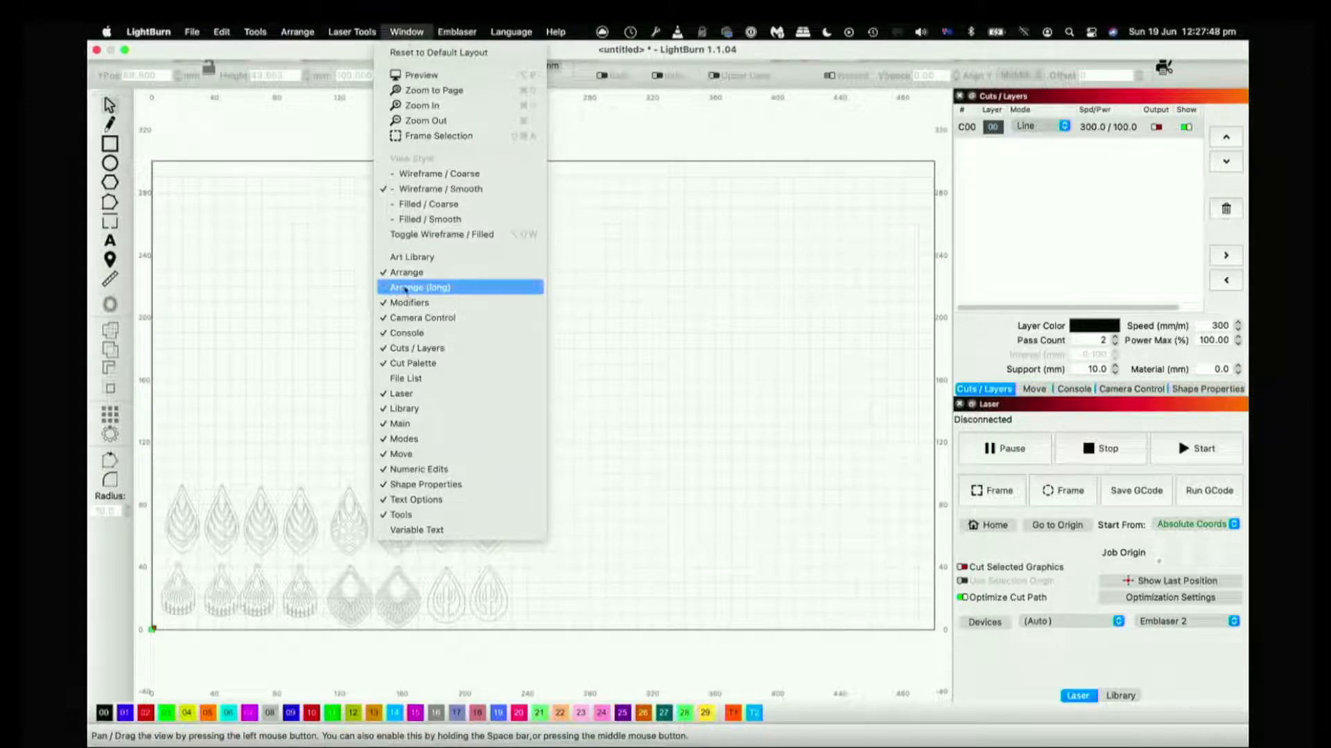
pyautogui.click(406, 257)
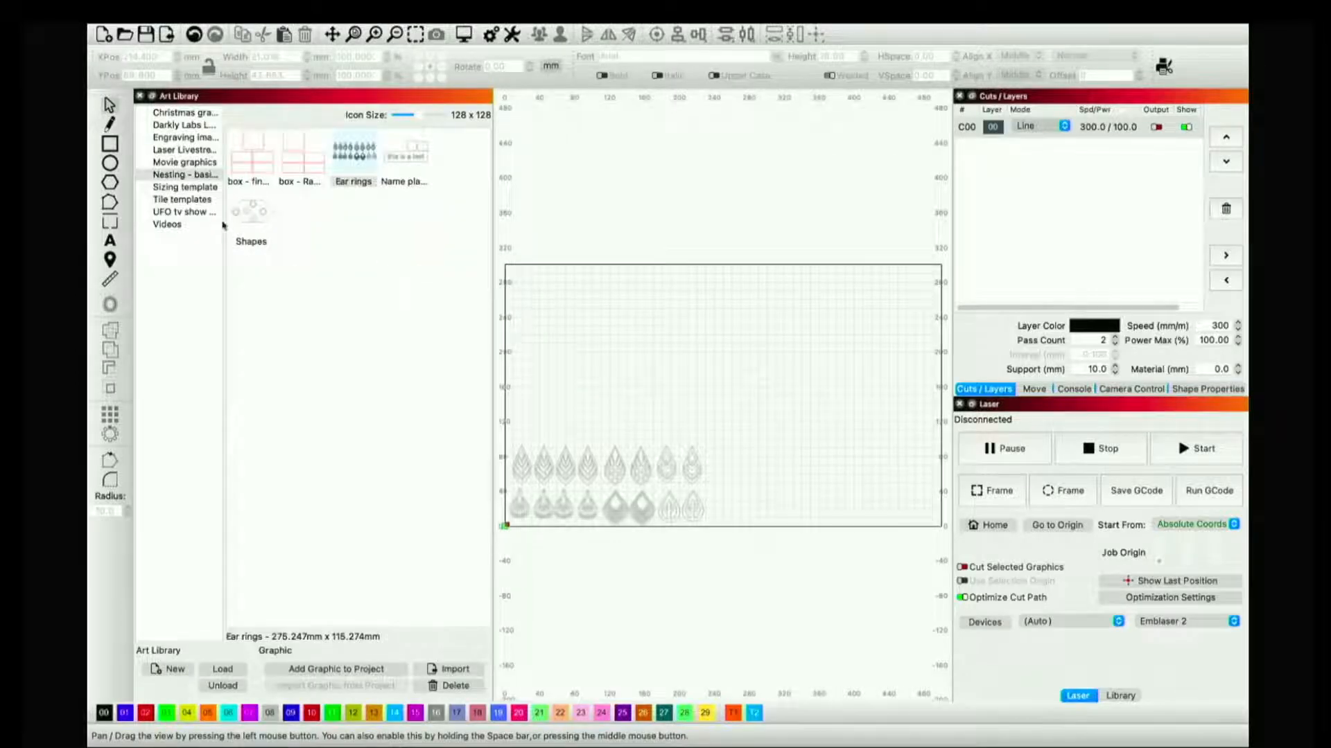
pyautogui.click(197, 191)
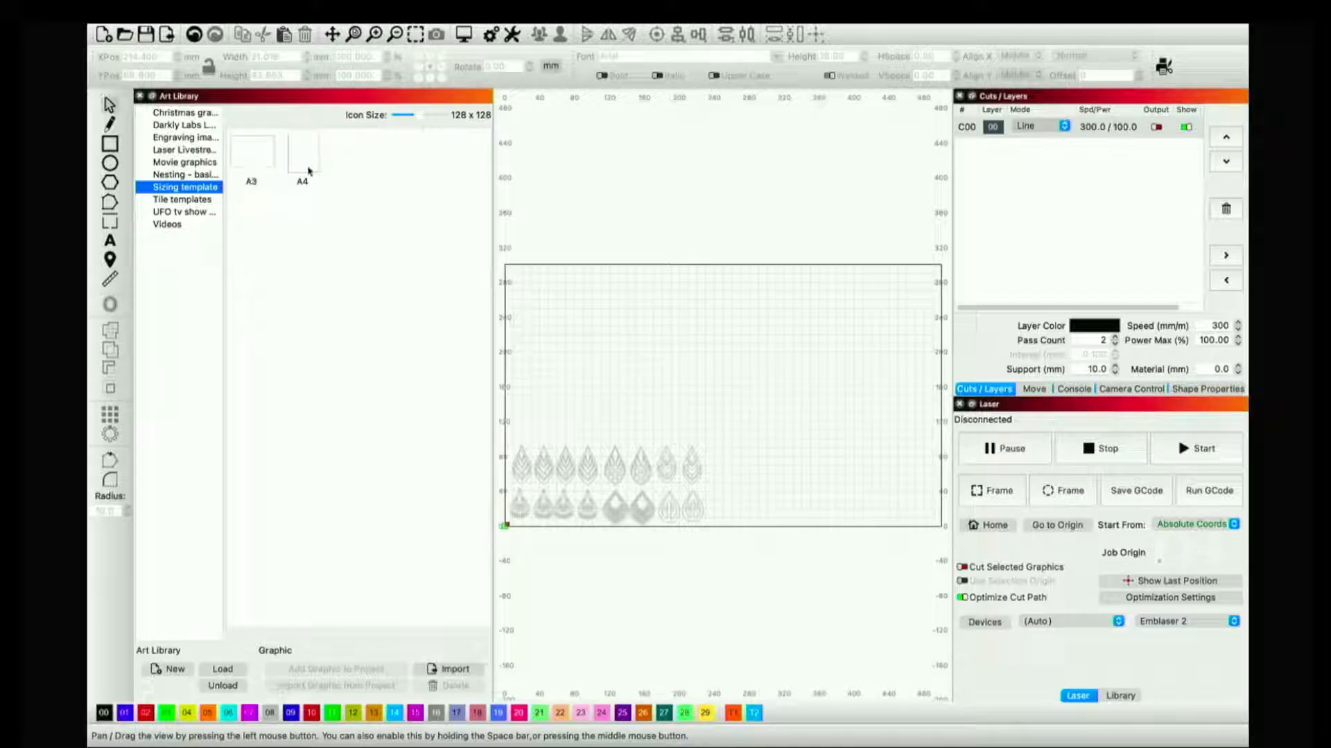
pyautogui.doubleClick(303, 179)
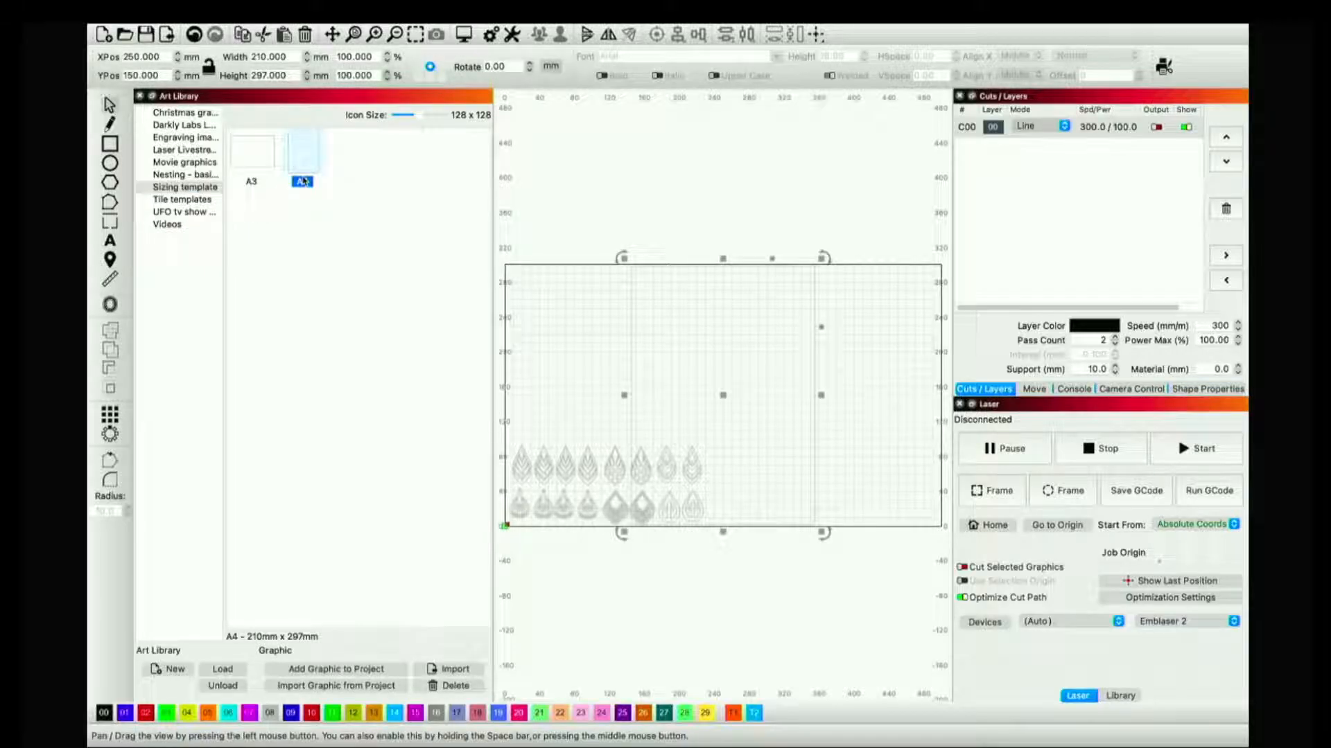
pyautogui.click(141, 96)
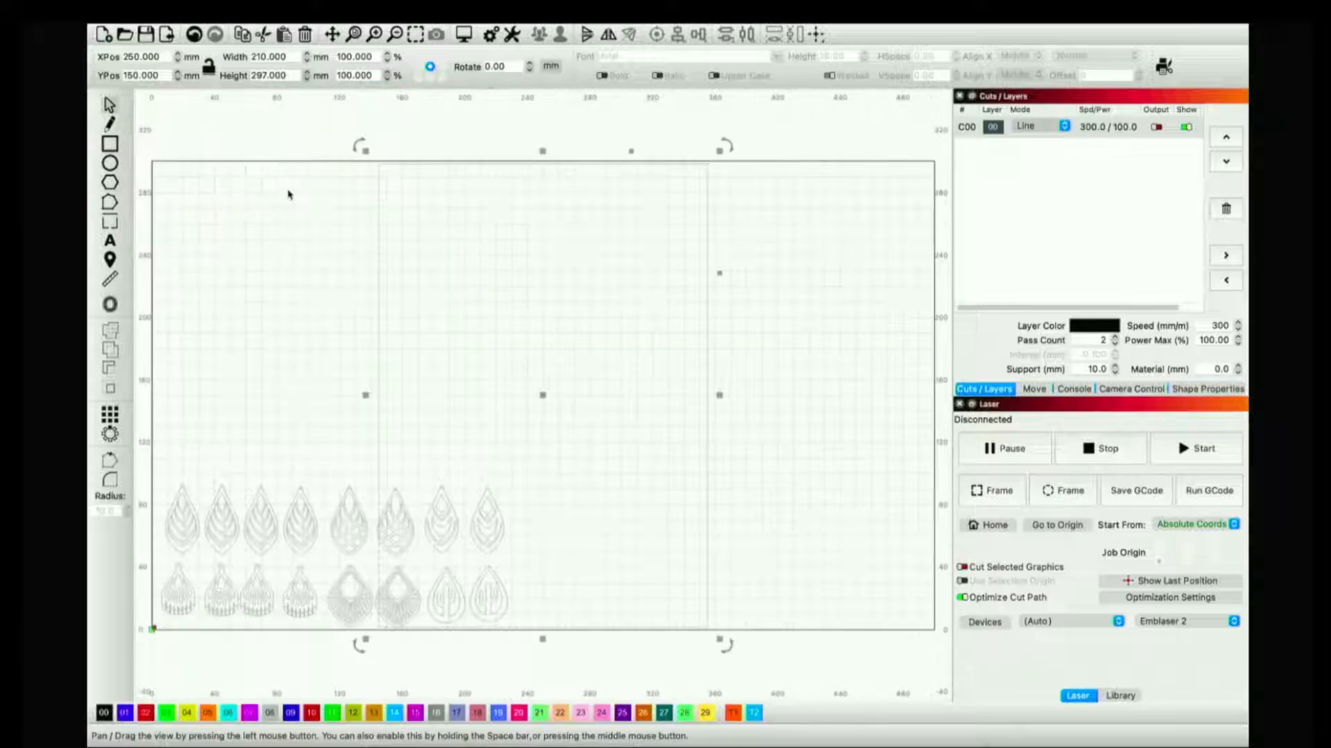
pyautogui.moveTo(542, 395); pyautogui.dragTo(691, 397)
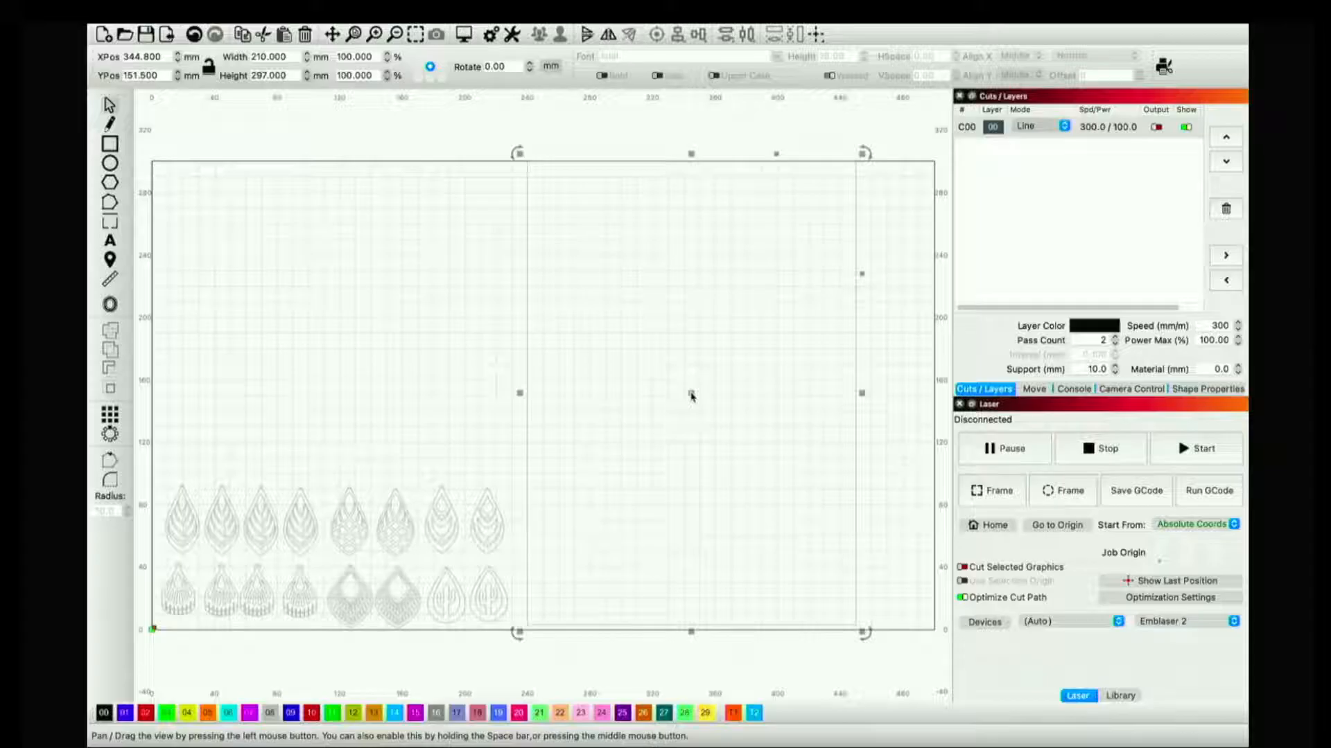
# Enable output for layer C00 and move the A4 rectangle farther from the earrings, to about X 379, Y 151 mm
pyautogui.click(1155, 127)
pyautogui.click(497, 355)
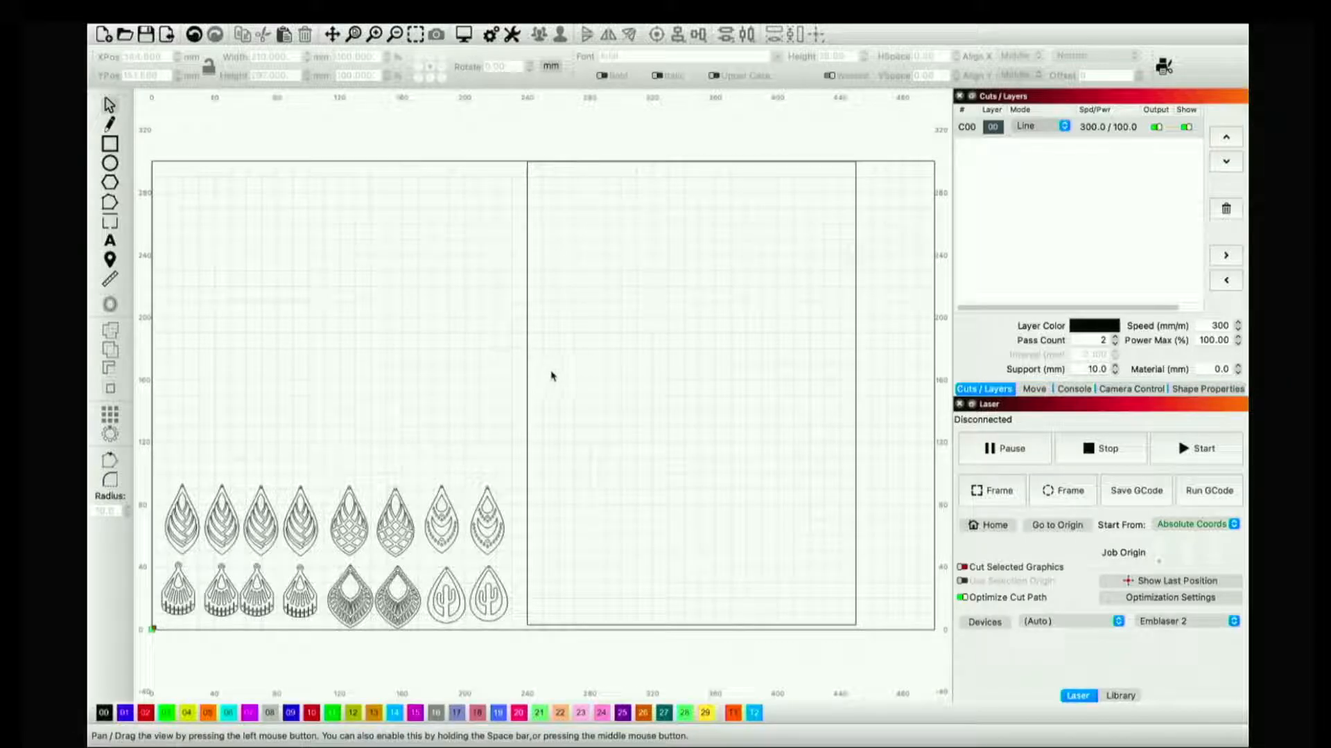
pyautogui.click(528, 379)
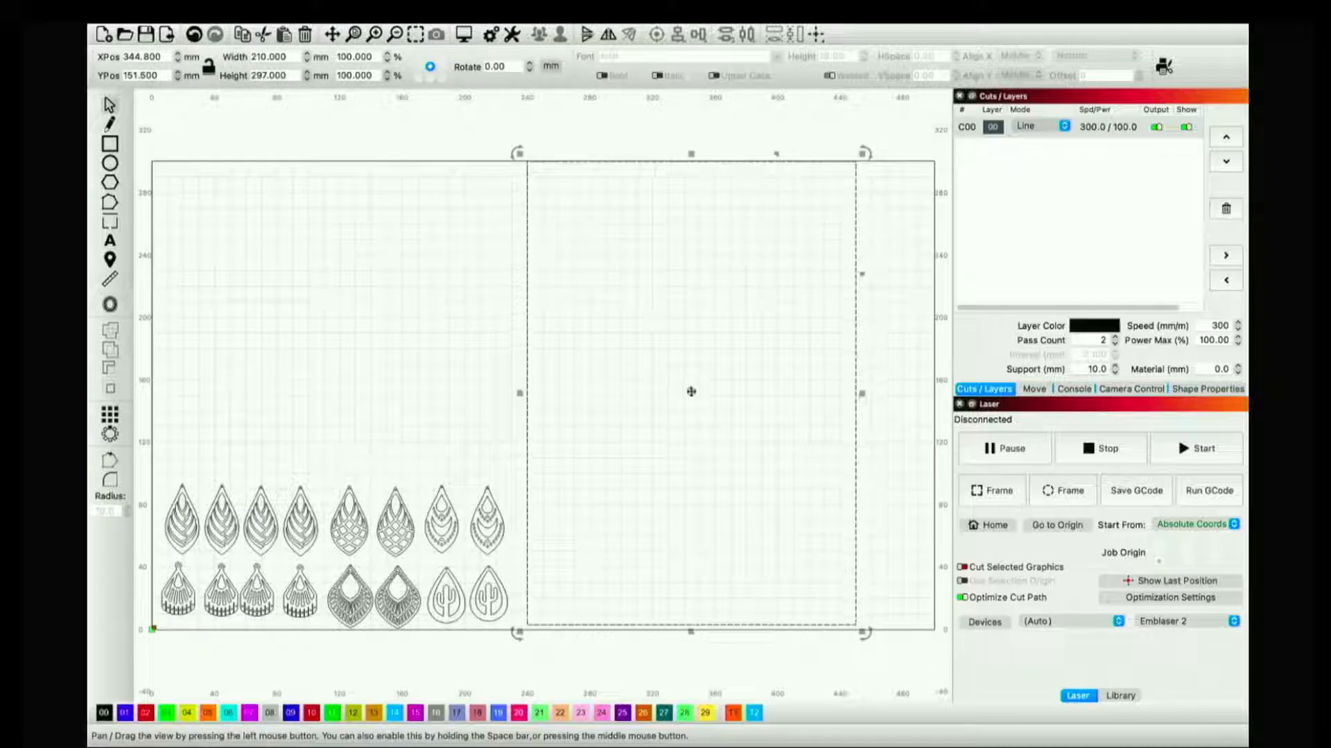
pyautogui.moveTo(689, 389); pyautogui.dragTo(742, 393)
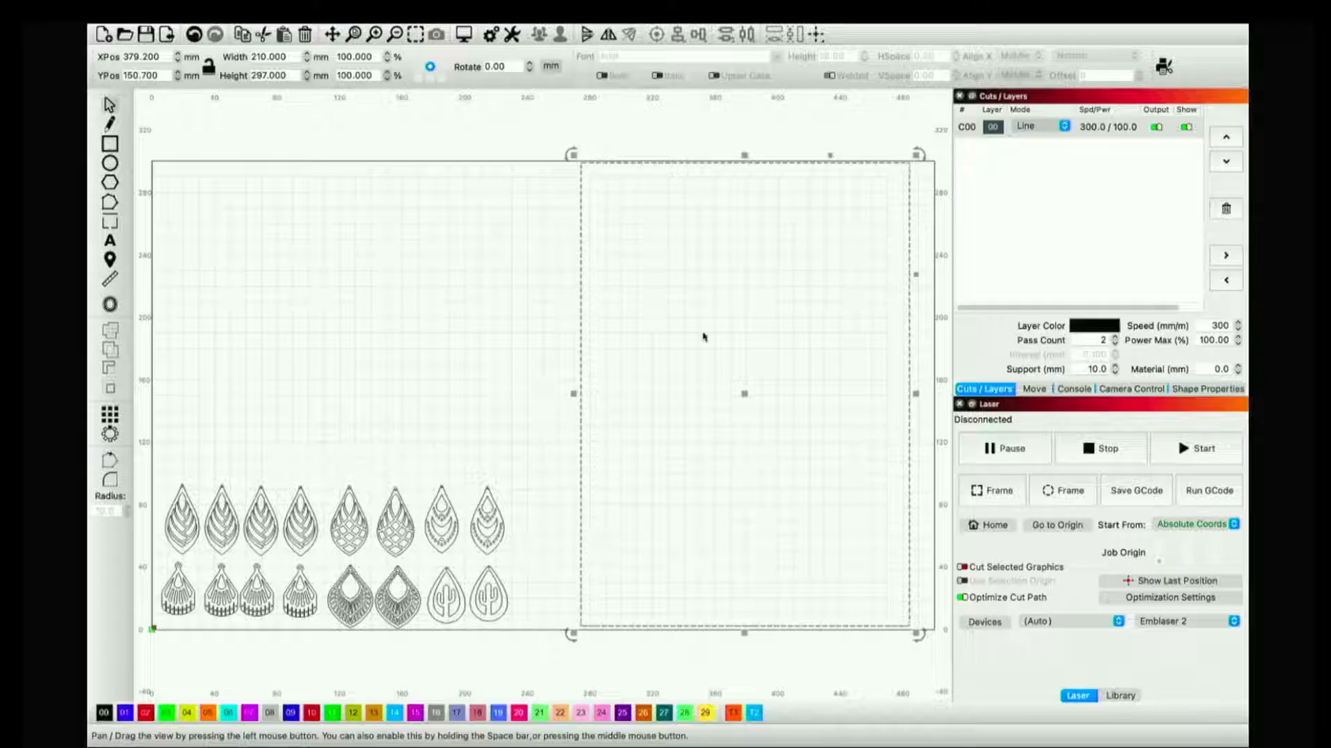
pyautogui.click(532, 364)
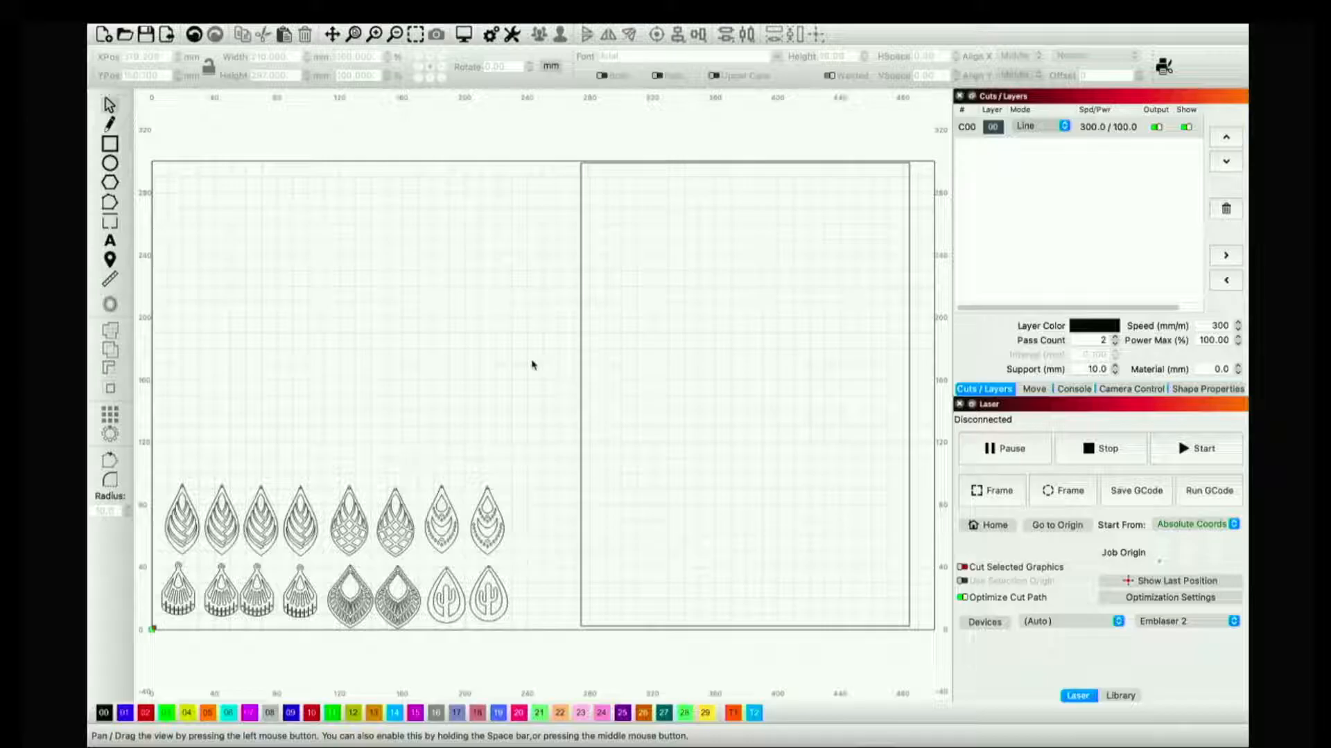
# Create a grid array of all the earrings with 1 column and 3 rows, with Create Virtual Array turned off
pyautogui.moveTo(165, 459); pyautogui.dragTo(522, 657)
pyautogui.click(159, 507)
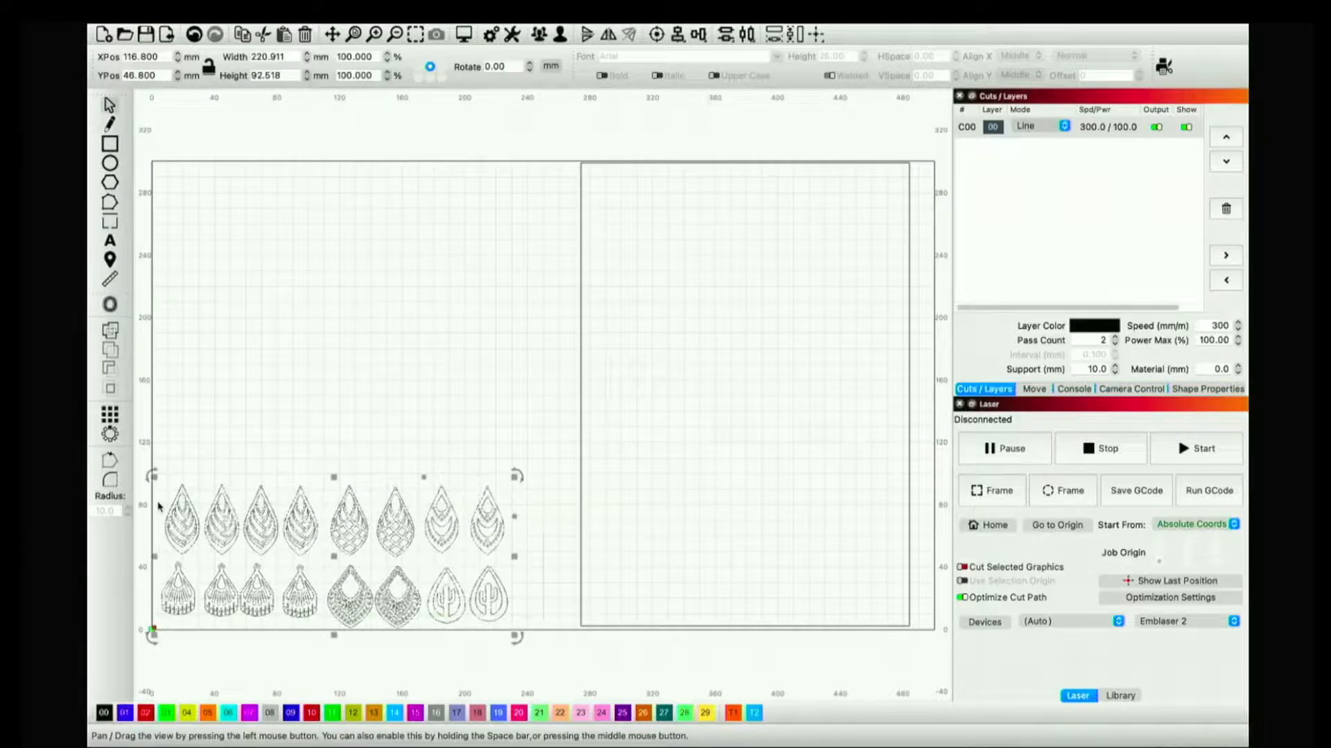
pyautogui.click(110, 414)
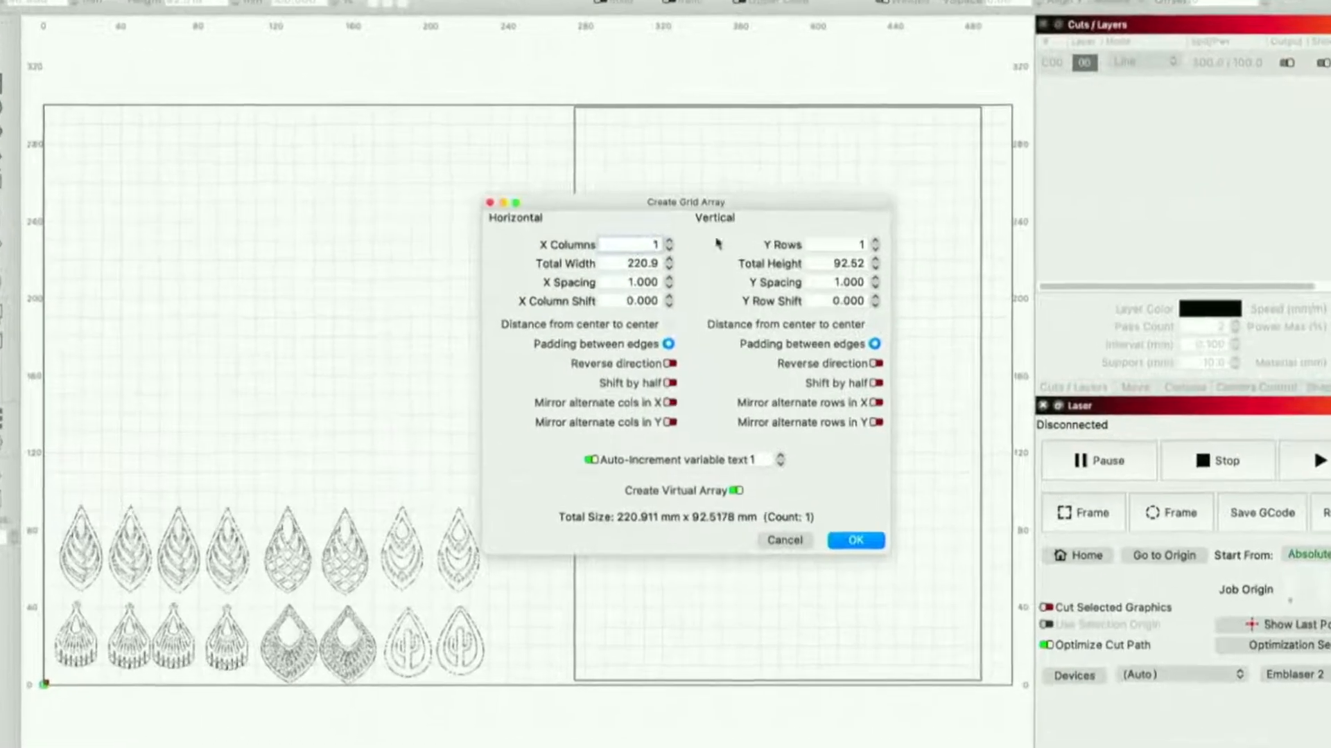
pyautogui.click(844, 260)
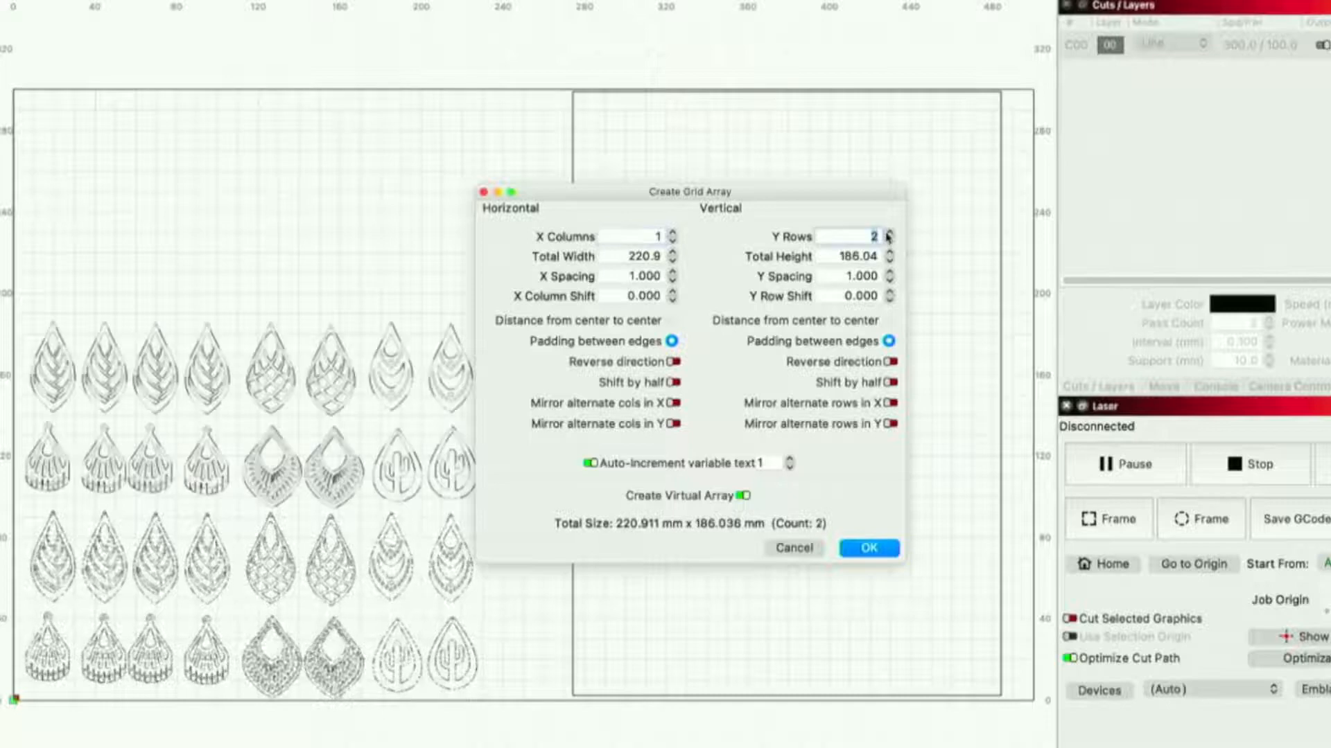
pyautogui.click(888, 235)
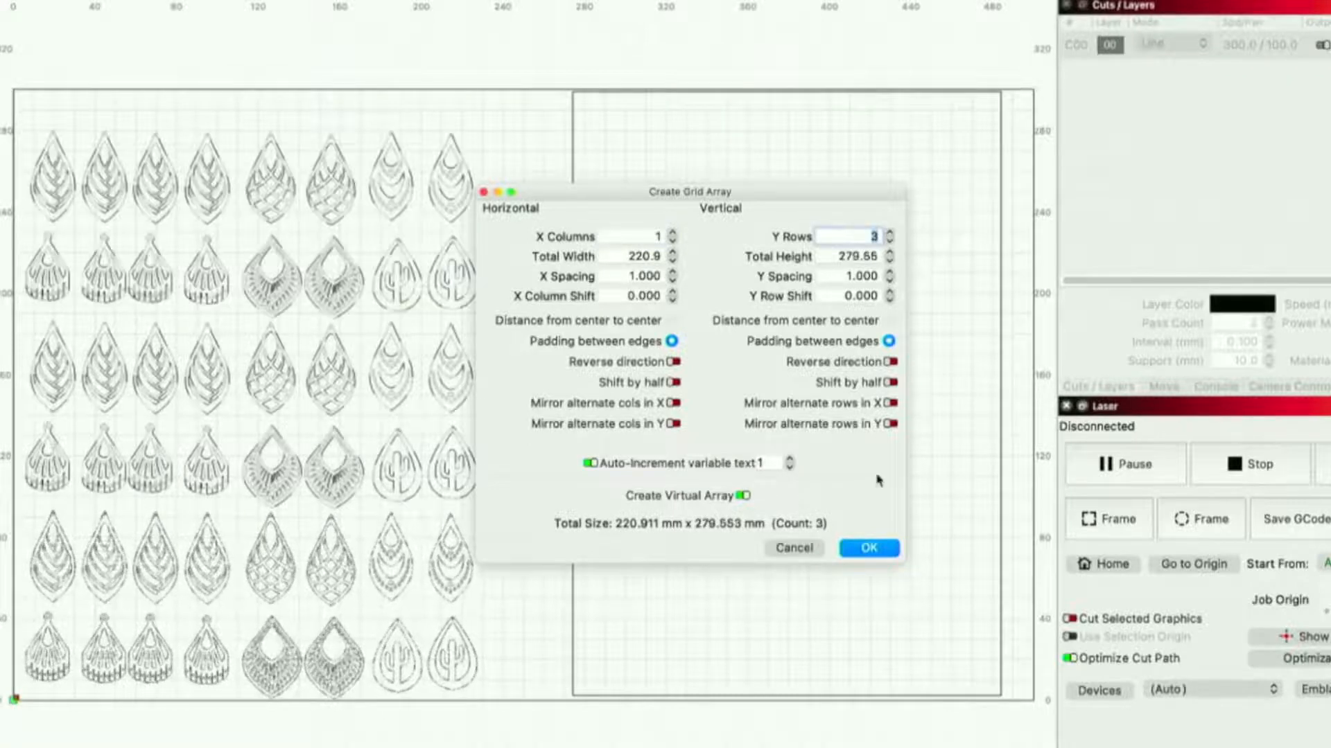
pyautogui.click(743, 496)
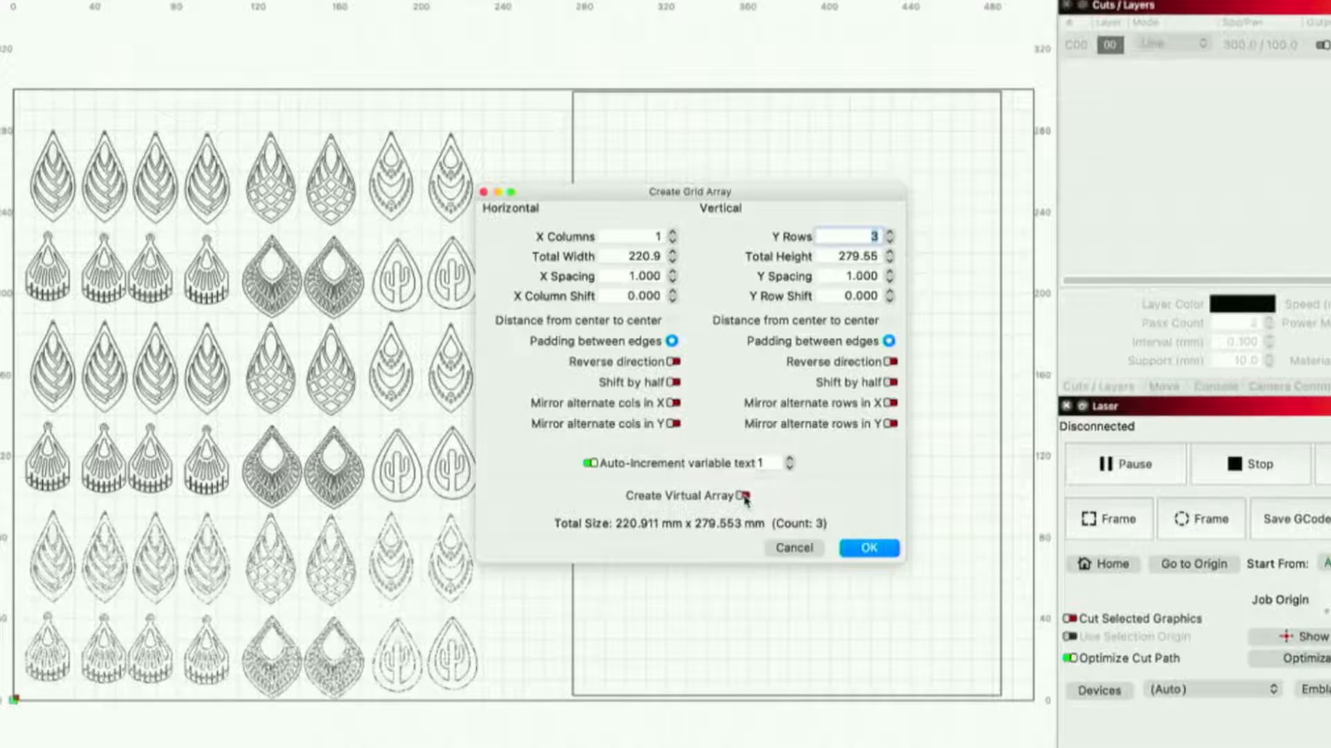
pyautogui.click(866, 549)
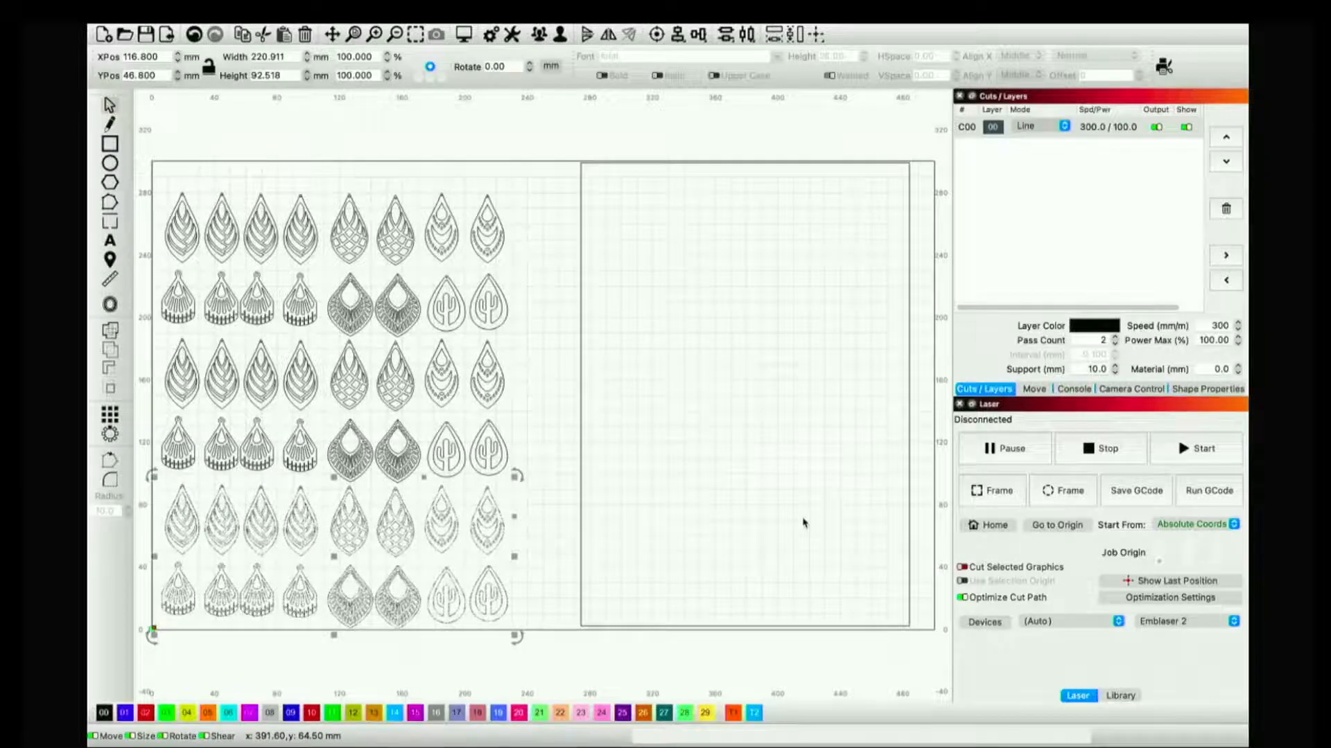
pyautogui.click(544, 425)
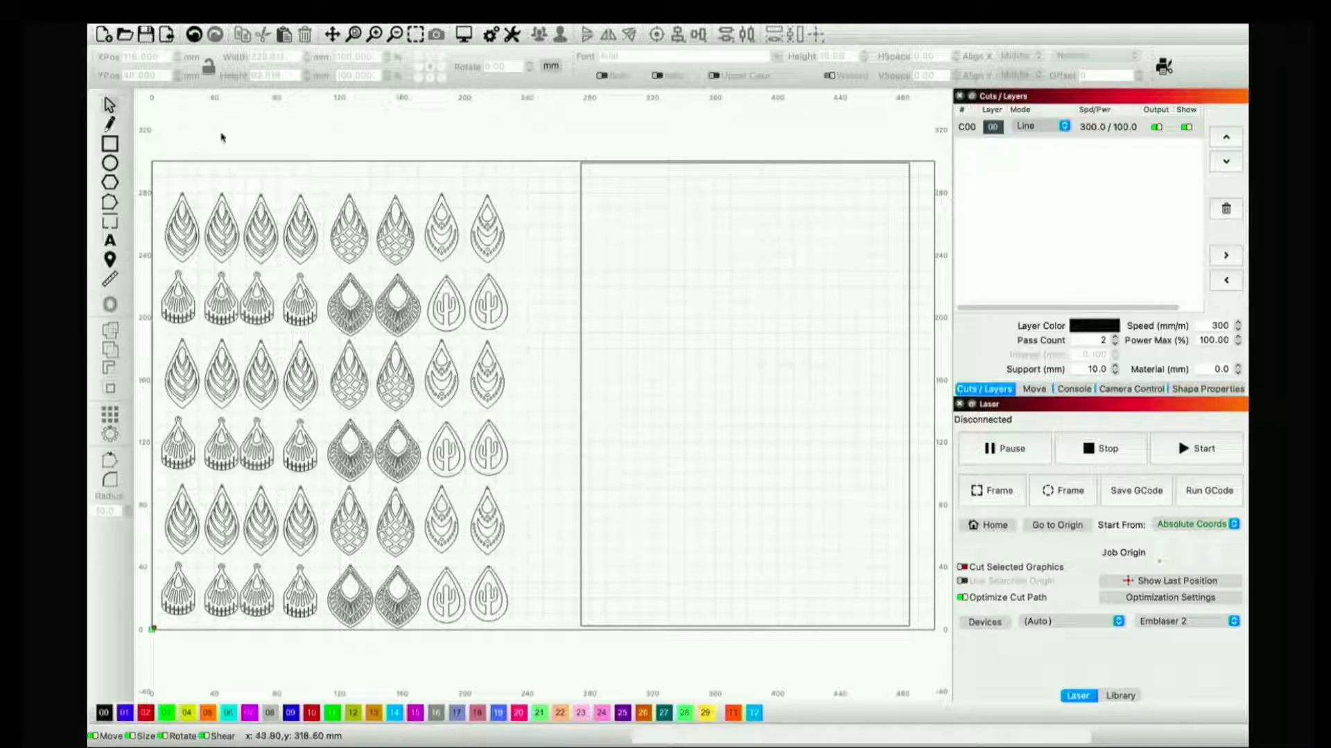
# Select every shape, including the A4 rectangle, and send the selection to SVGnest with Nest Selected
pyautogui.hotkey('ctrl', 'a')
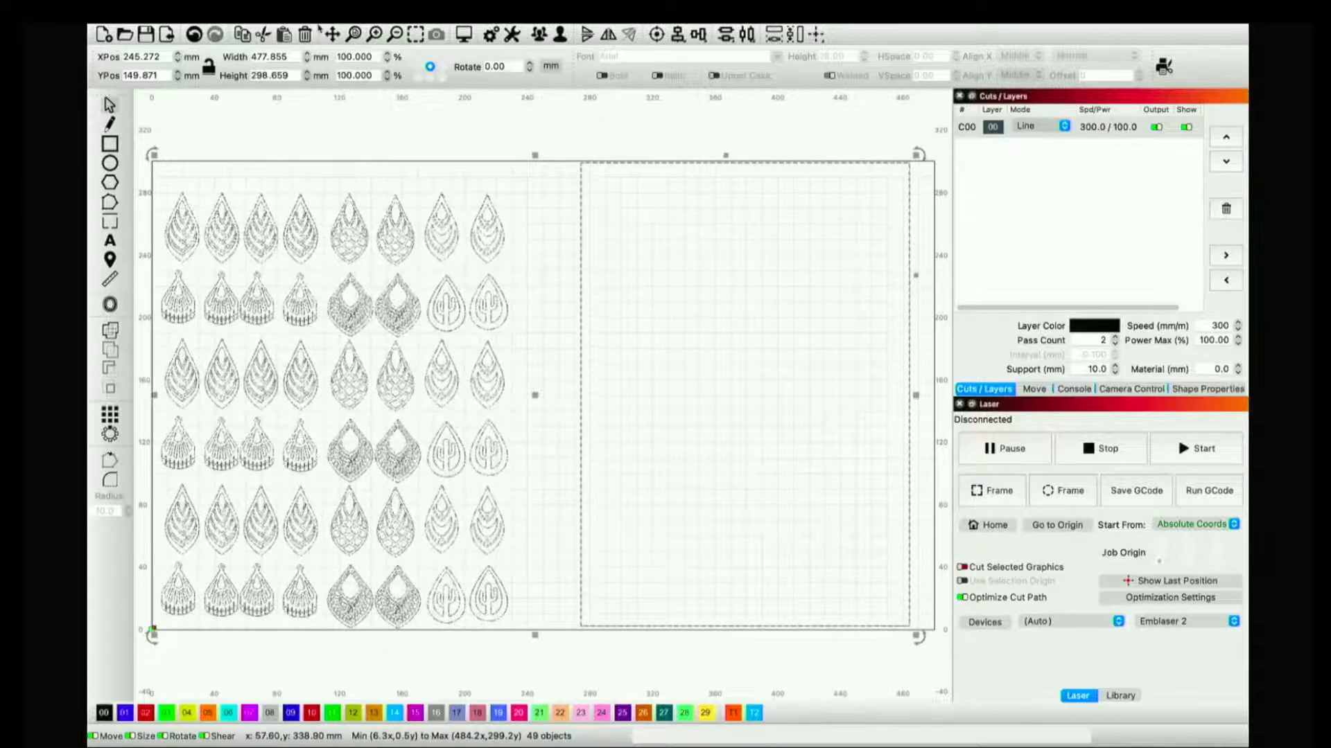
pyautogui.click(297, 32)
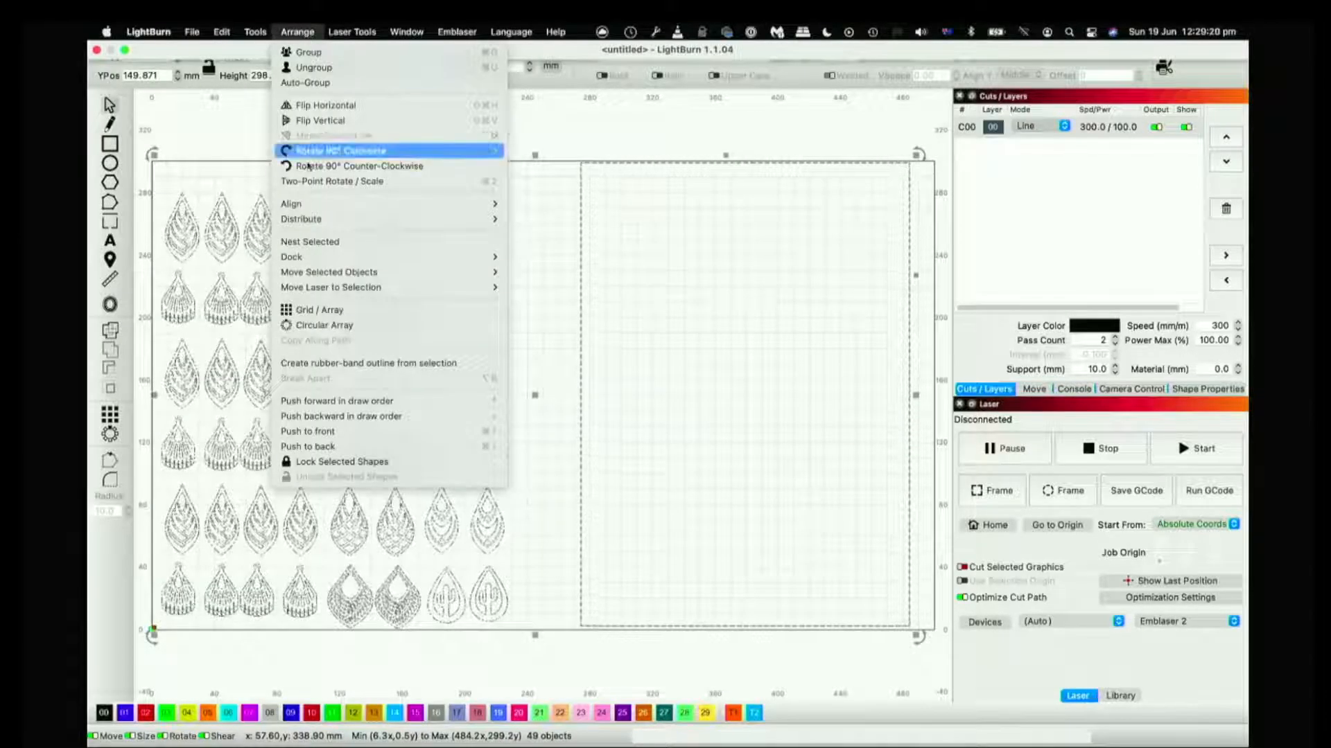
pyautogui.click(306, 242)
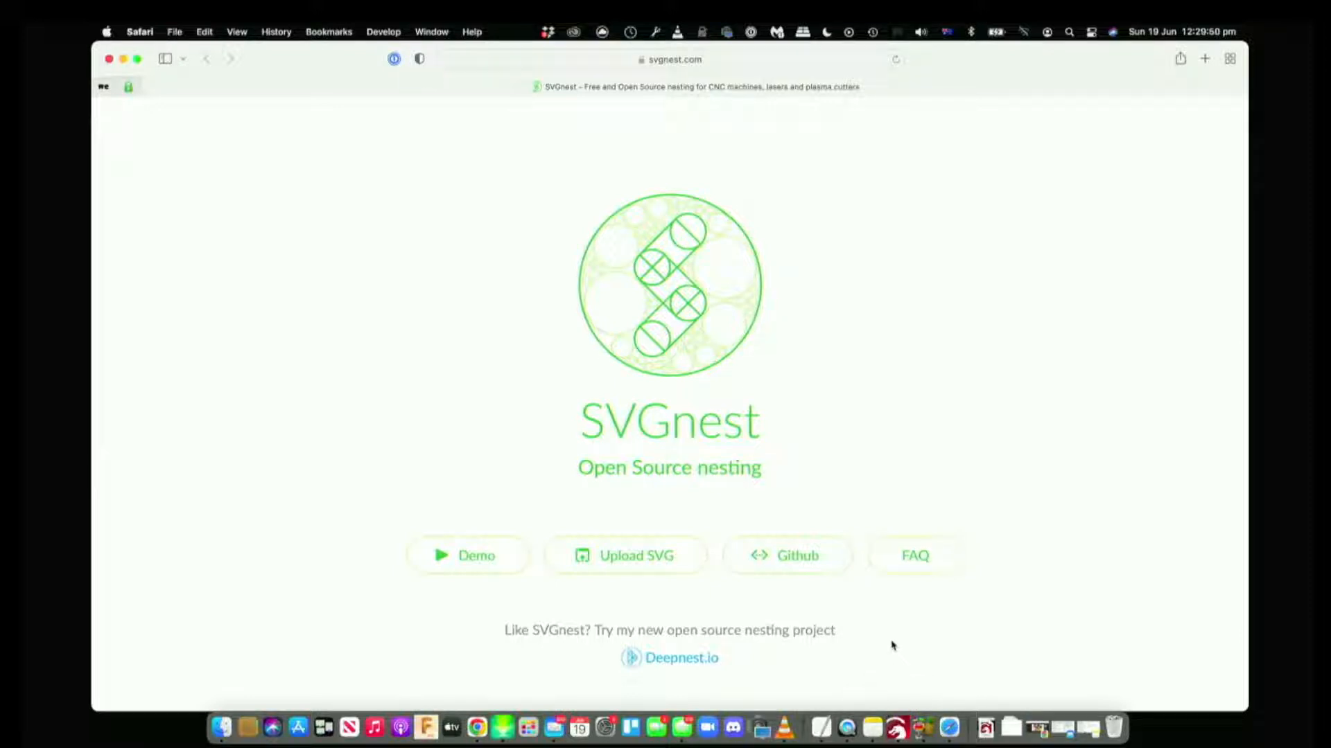
# Upload LightBurnNest.svg from the Downloads folder to SVGnest
pyautogui.click(655, 565)
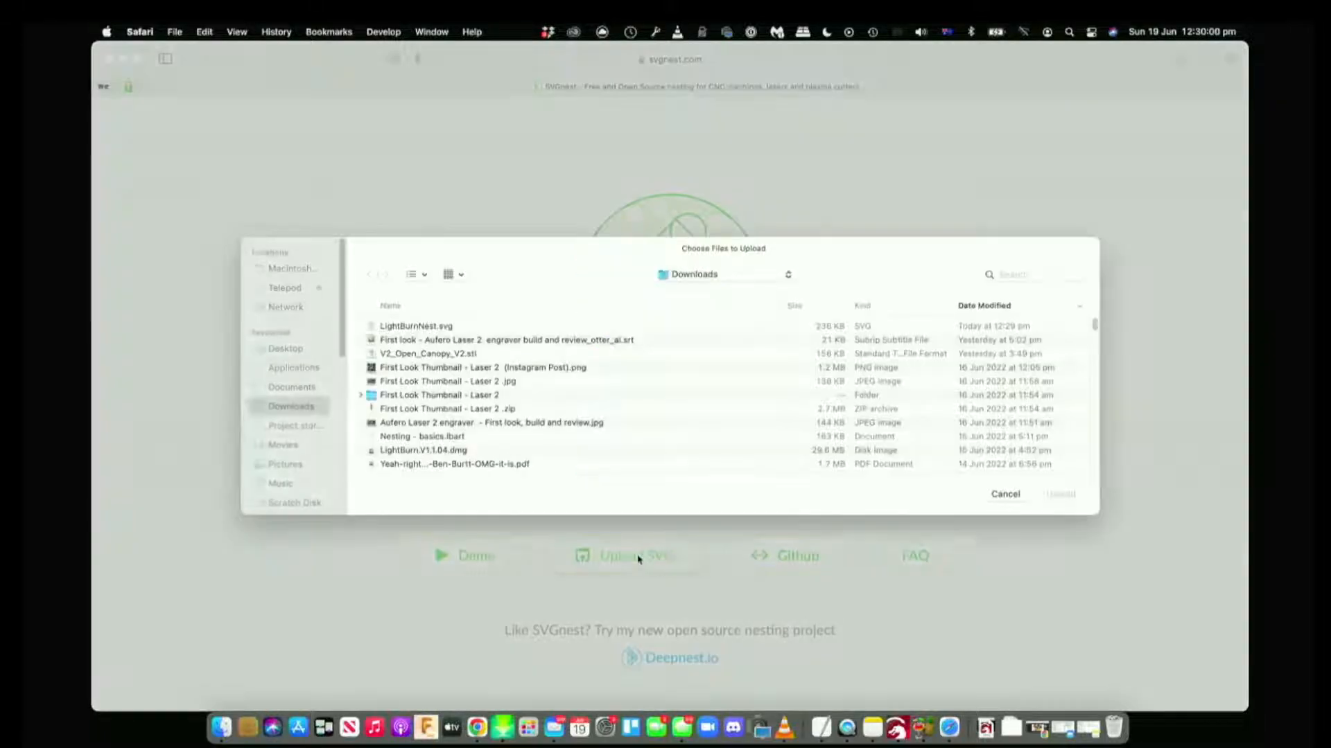
pyautogui.click(453, 328)
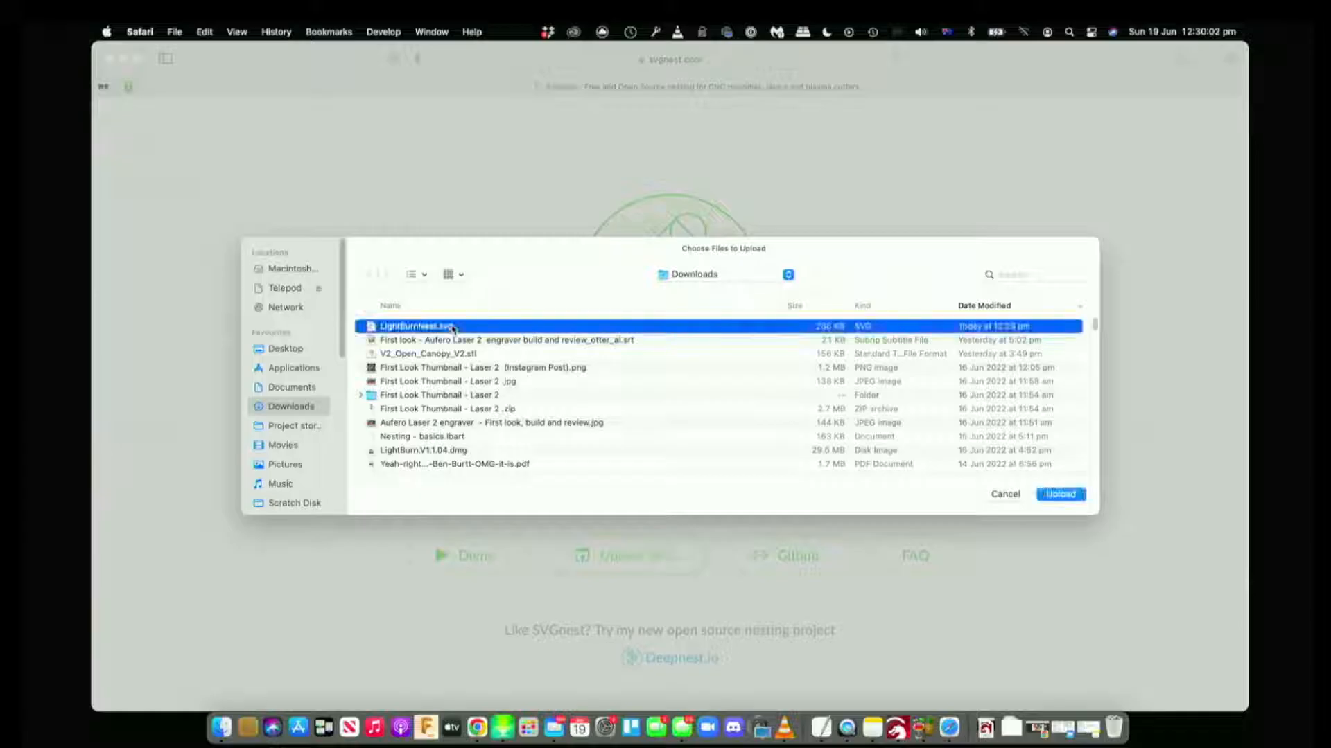
pyautogui.doubleClick(453, 328)
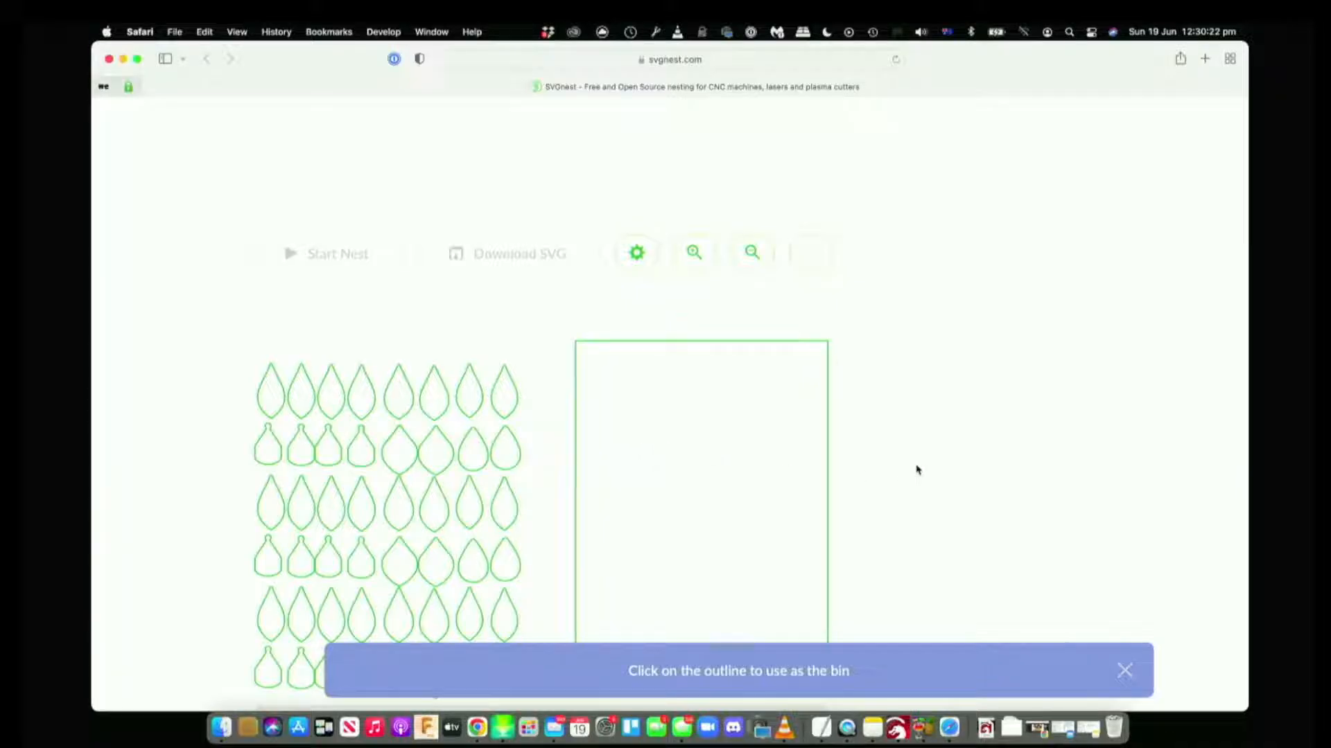
# Set the large A4 rectangle as the bin outline and start nesting the earring shapes
pyautogui.click(828, 497)
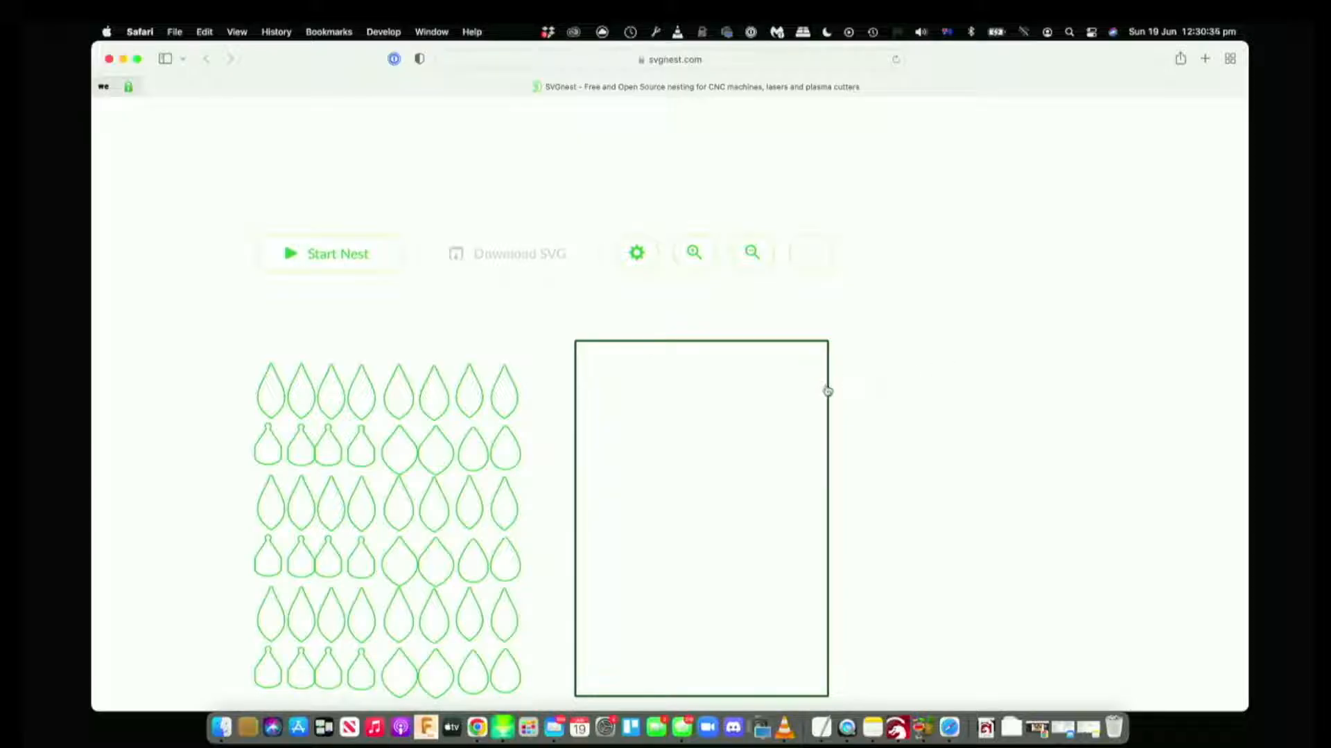
pyautogui.click(341, 257)
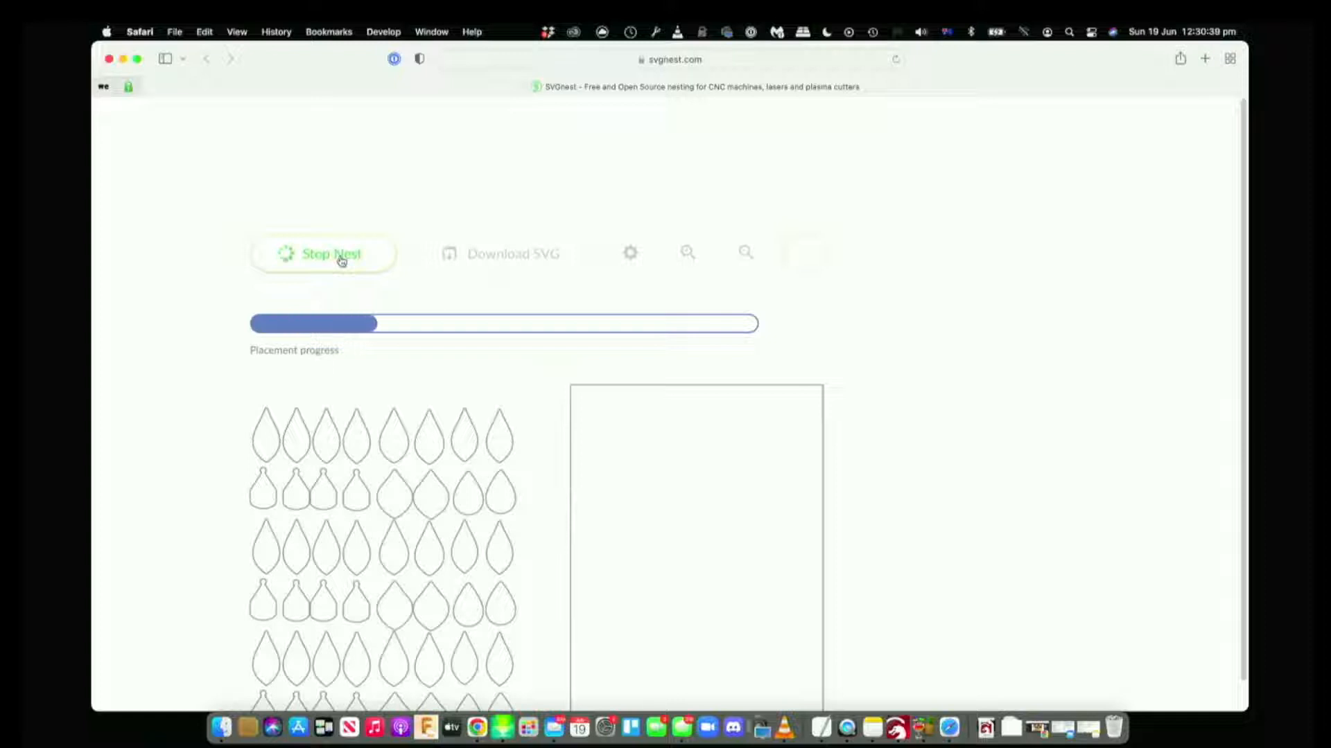
pyautogui.scroll(-1, 341, 260)
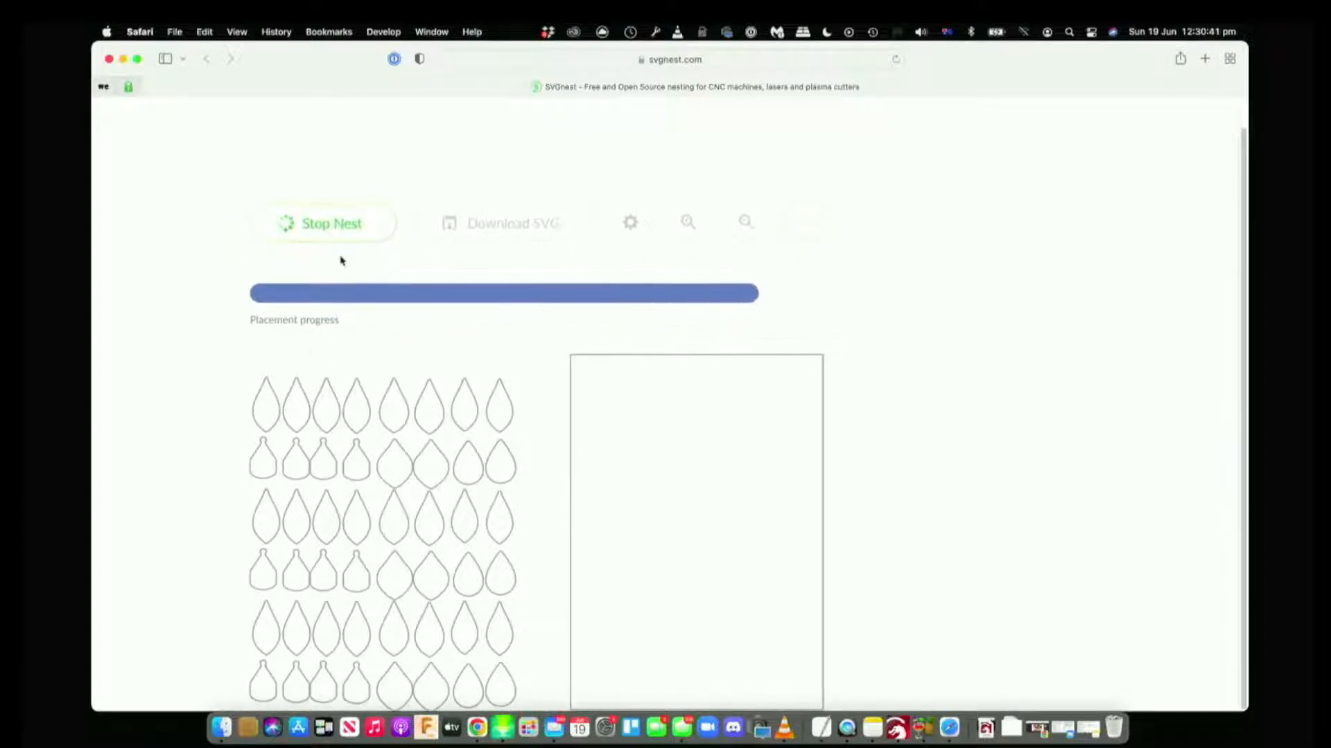
# Examine how the earring shapes are packed inside the bin outline as the nesting iterates
pyautogui.scroll(-2, 533, 428)
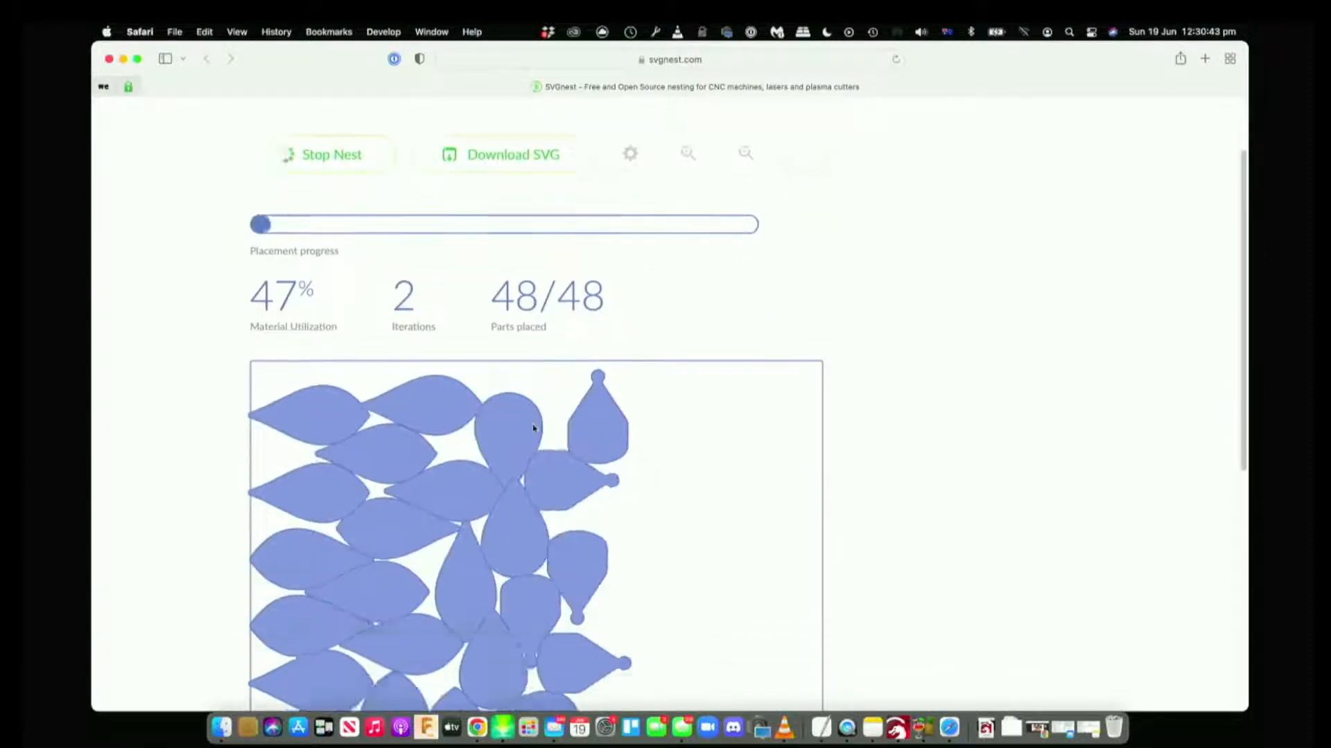
pyautogui.scroll(-12, 533, 428)
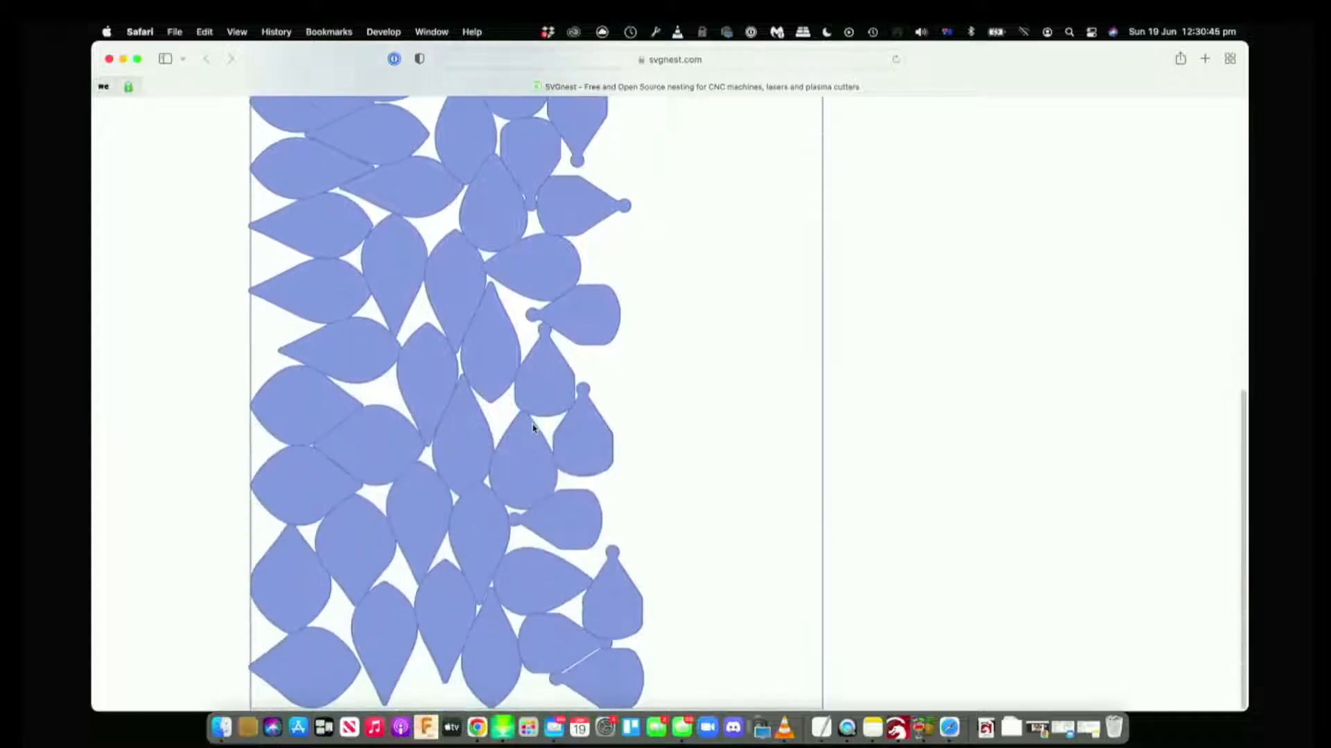
pyautogui.scroll(15, 533, 428)
pyautogui.scroll(2, 534, 429)
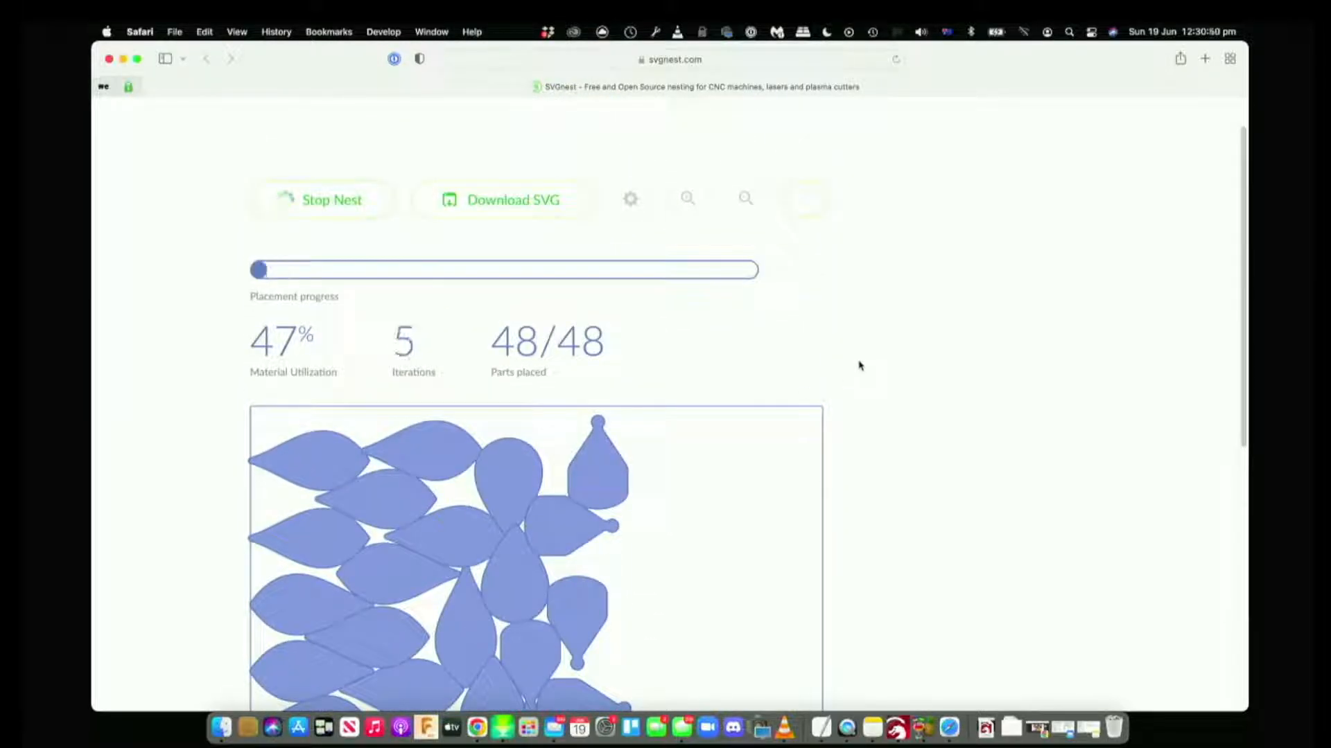
pyautogui.scroll(-8, 859, 365)
pyautogui.scroll(4, 814, 220)
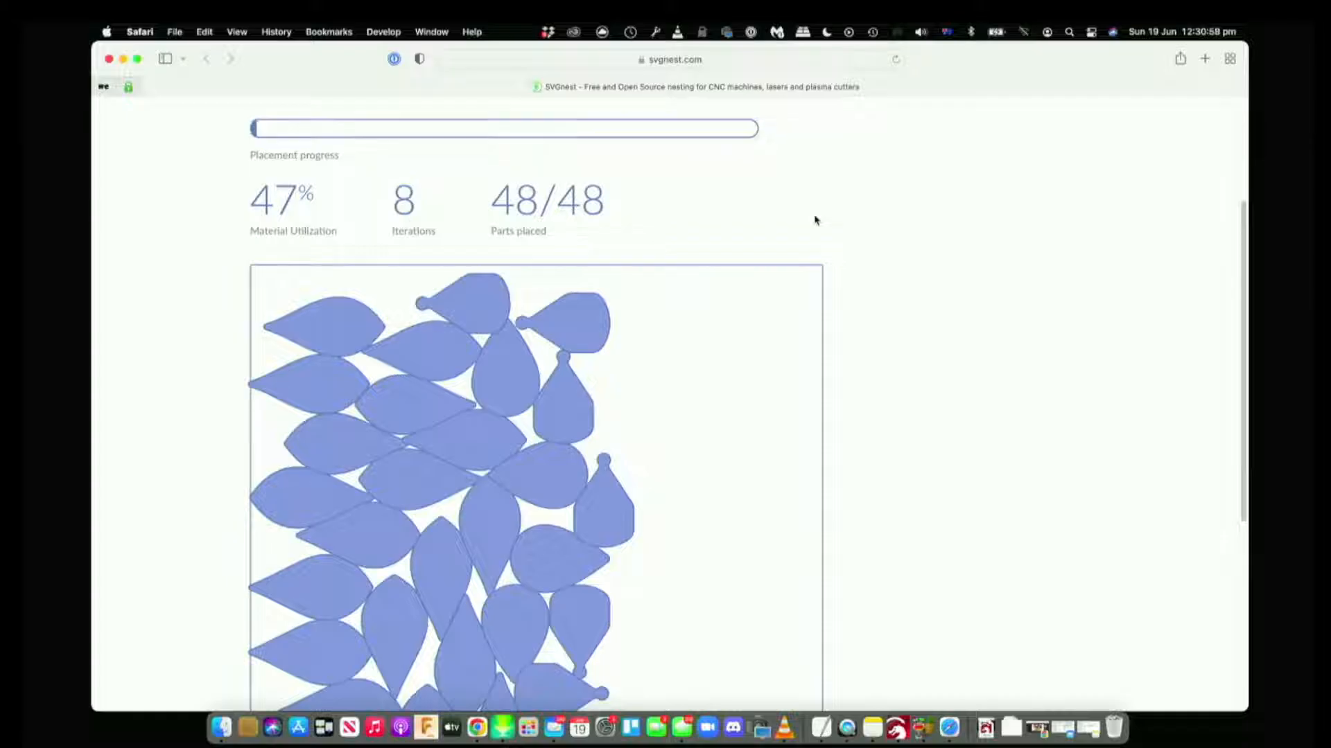
pyautogui.scroll(3, 815, 220)
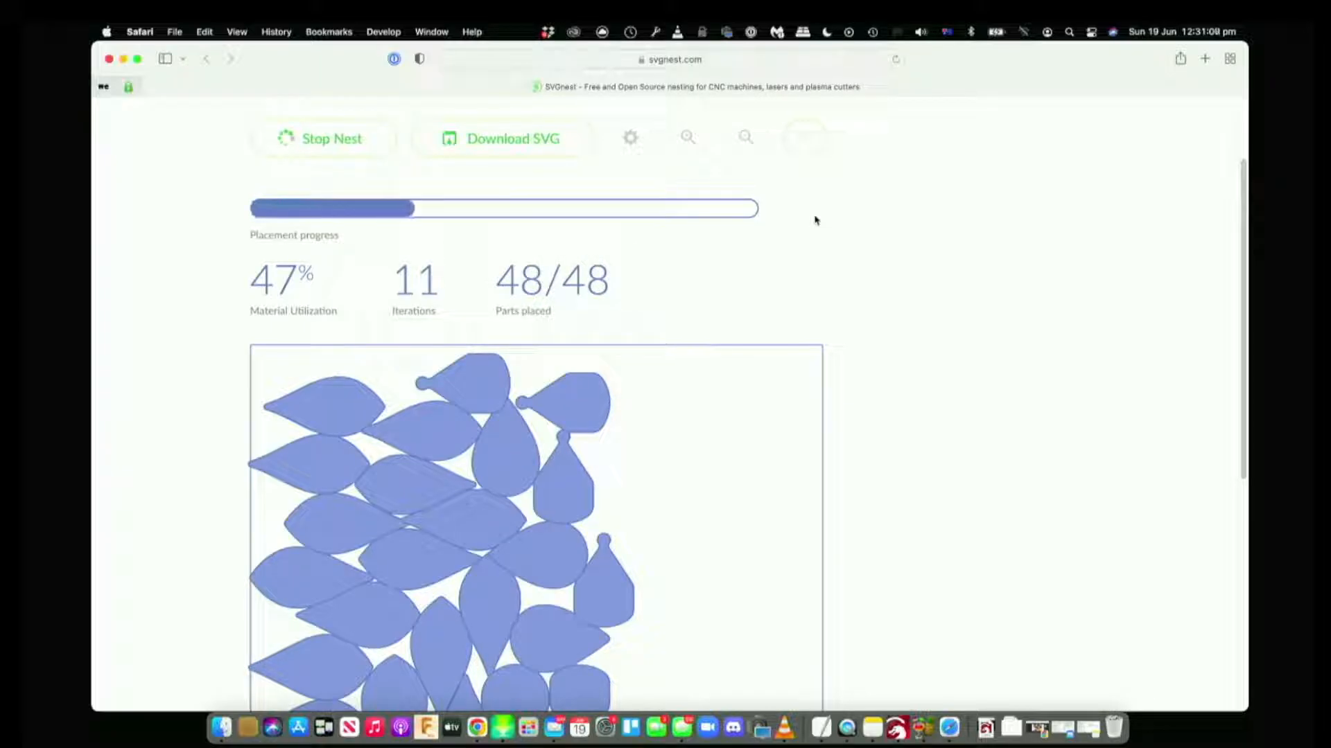
pyautogui.scroll(-5, 815, 221)
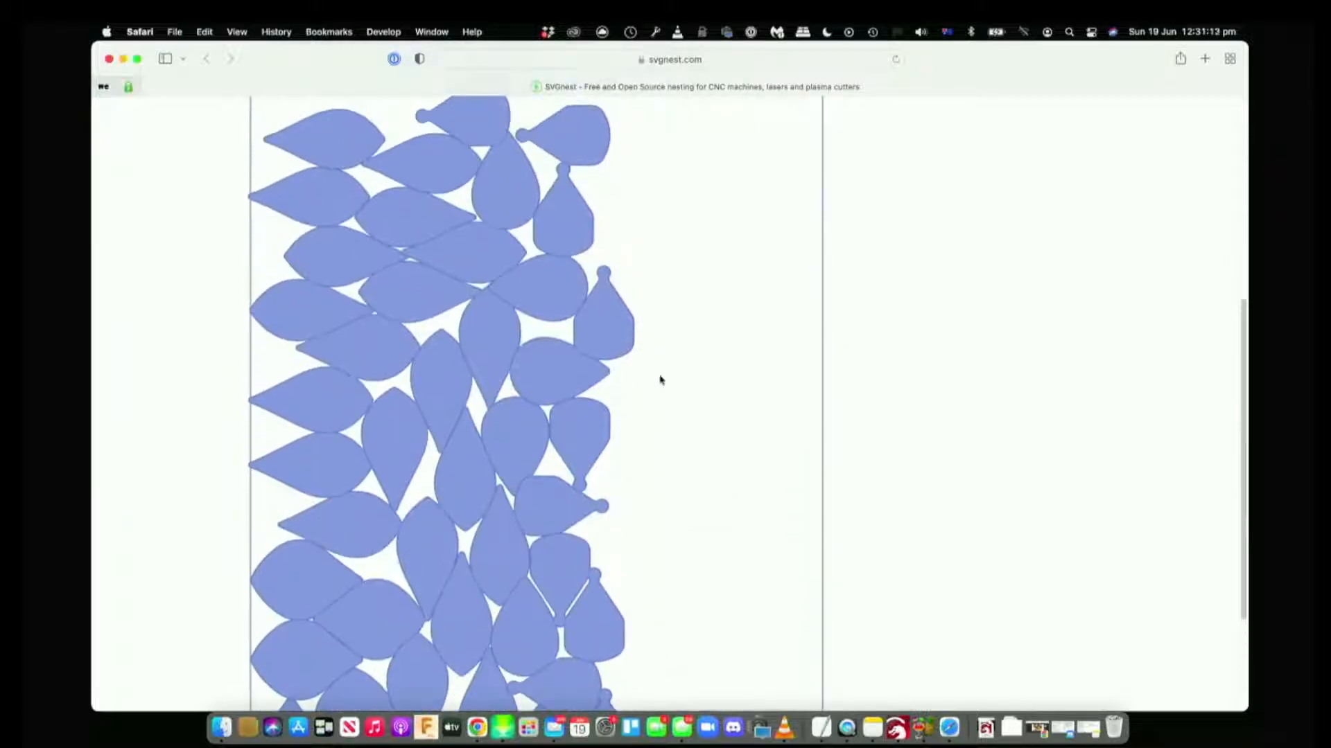
pyautogui.scroll(3, 701, 334)
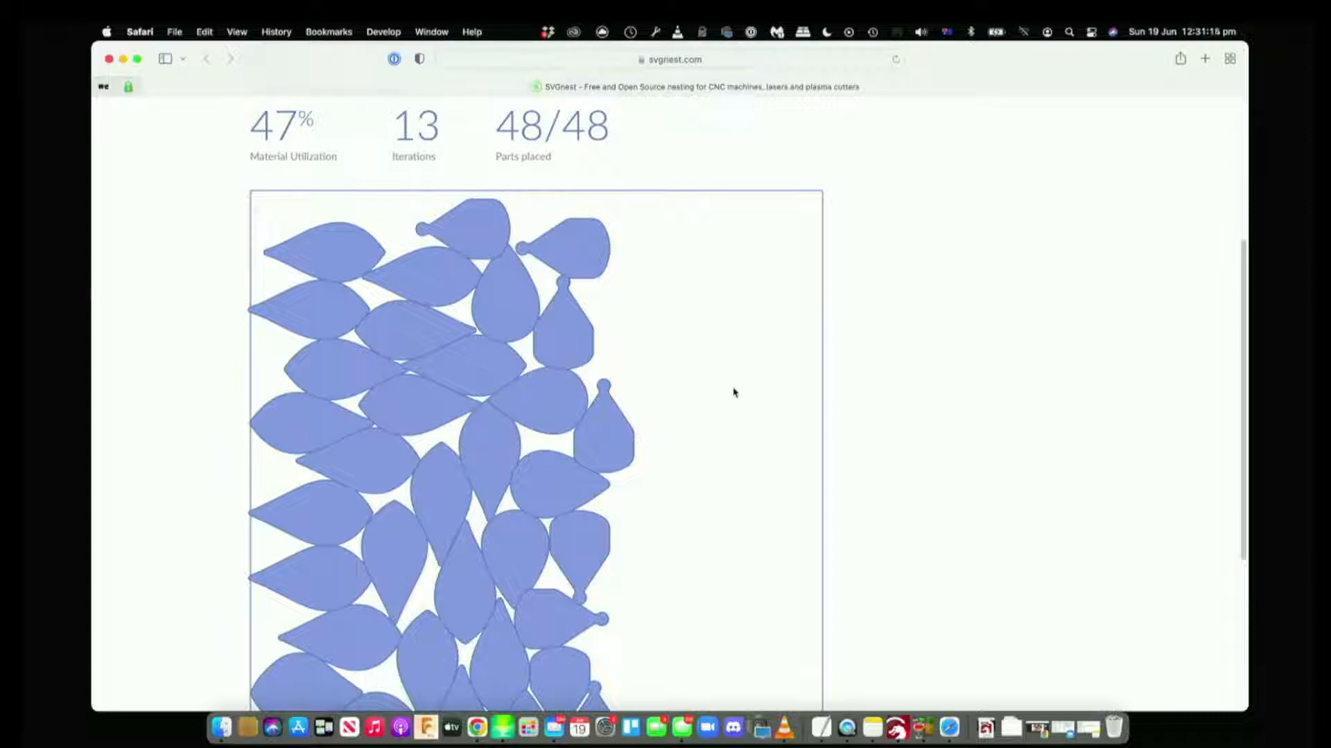
# Stop the nesting and download the nested layout as an SVG
pyautogui.scroll(5, 723, 417)
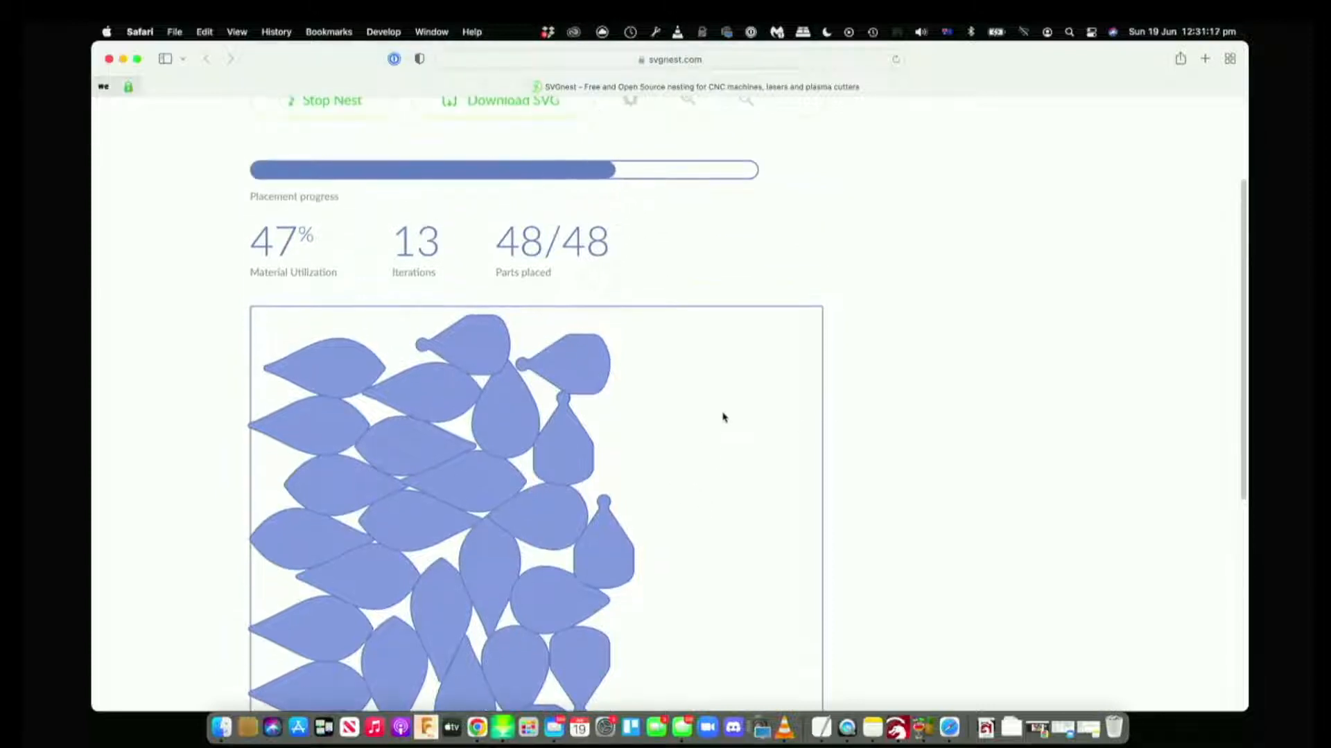
pyautogui.click(340, 231)
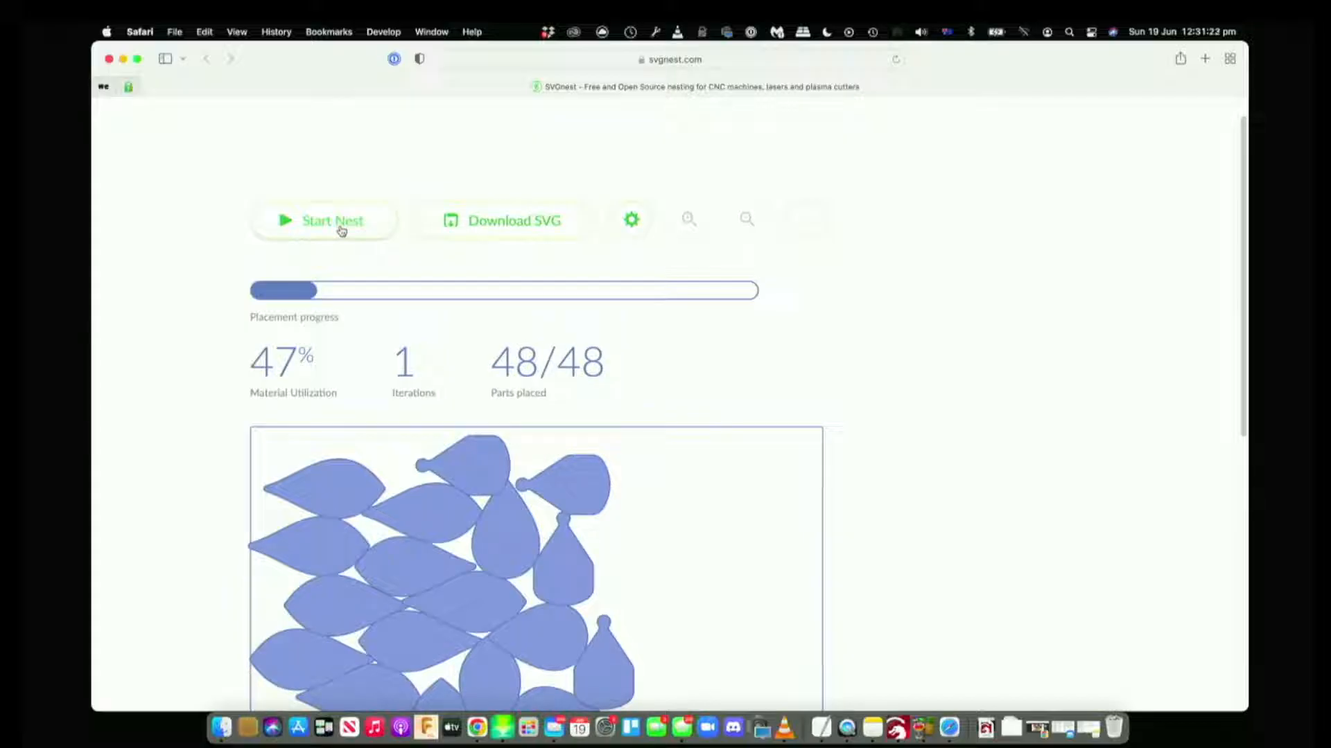
pyautogui.click(456, 220)
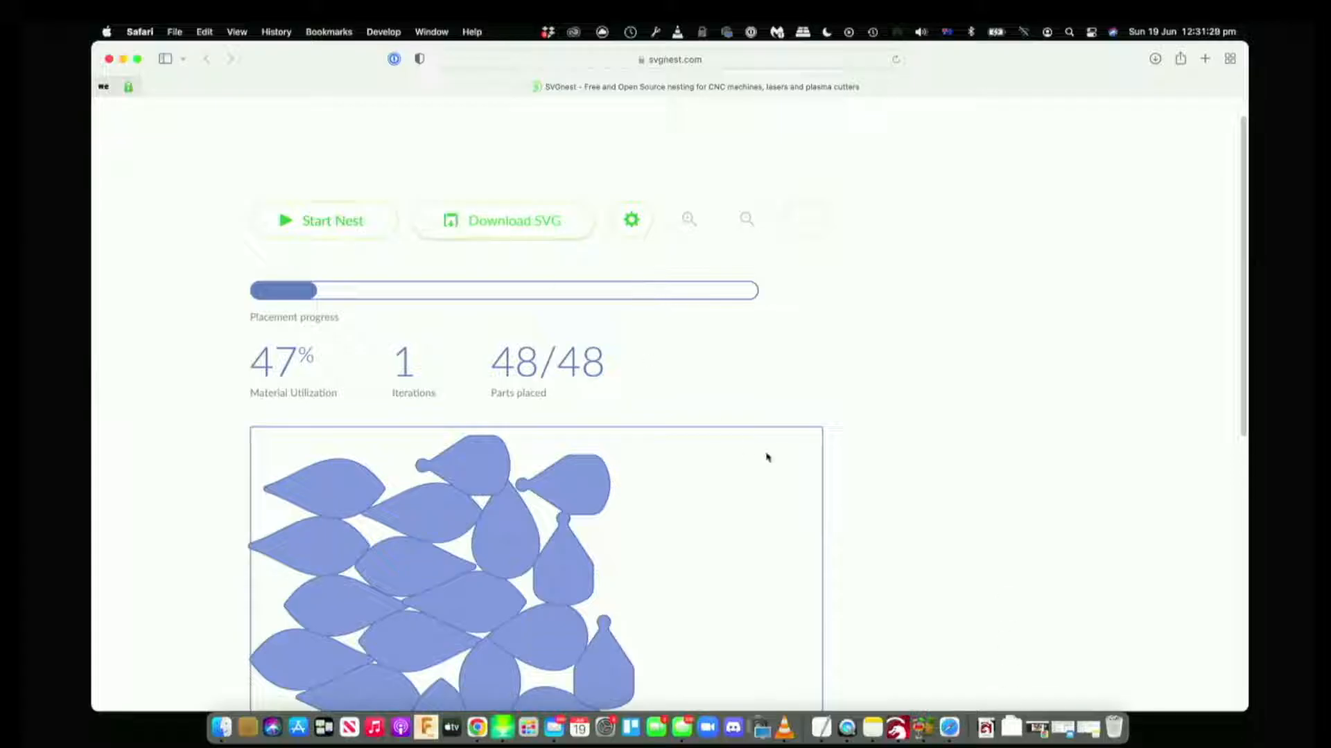
# Switch to LightBurn, confirm that nesting is complete and import SVGnest-output-8.svg from the Downloads folder
pyautogui.click(894, 729)
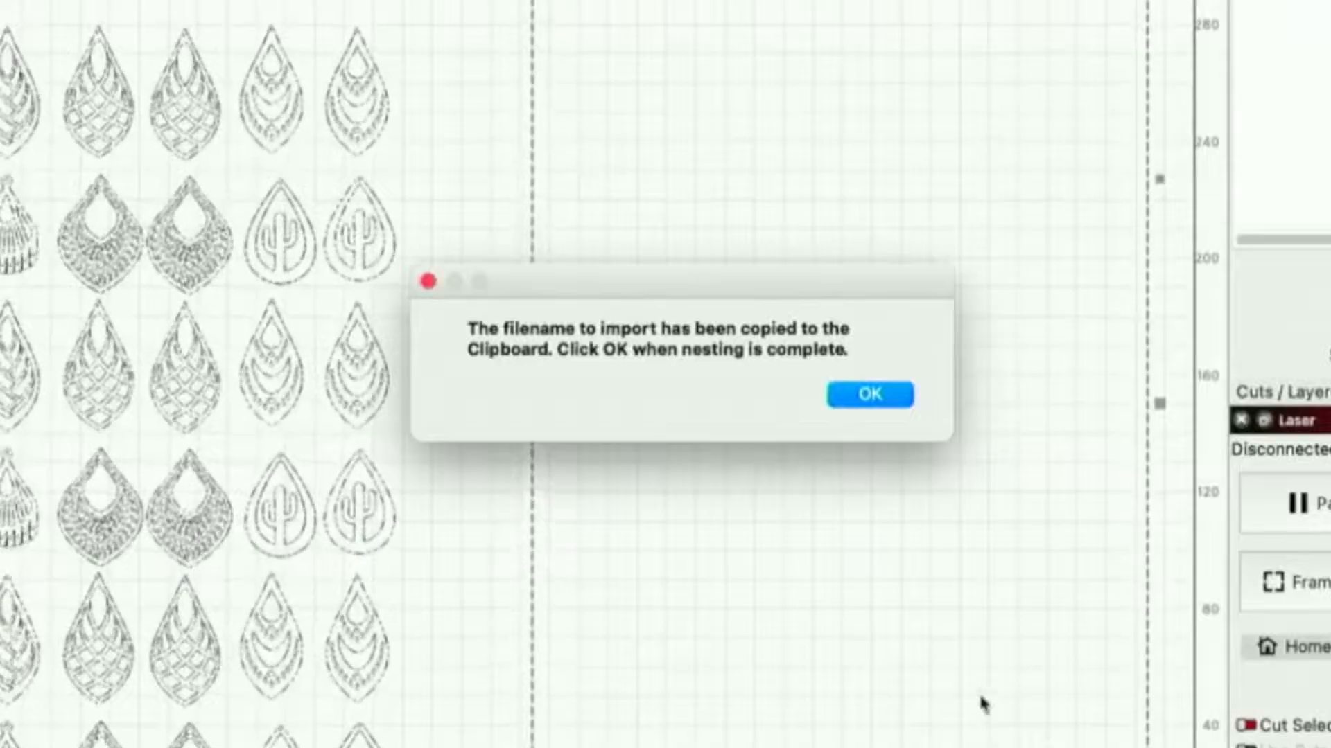
pyautogui.click(867, 395)
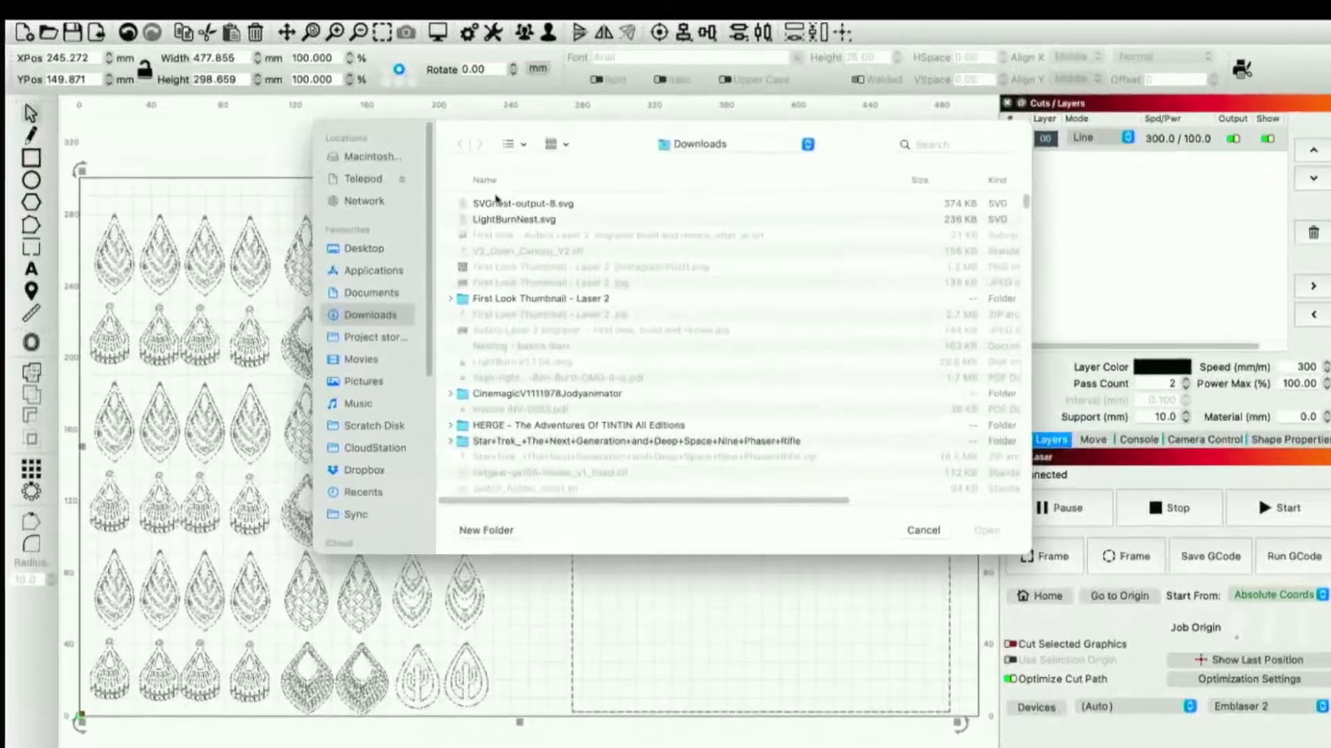
pyautogui.click(496, 202)
pyautogui.click(977, 531)
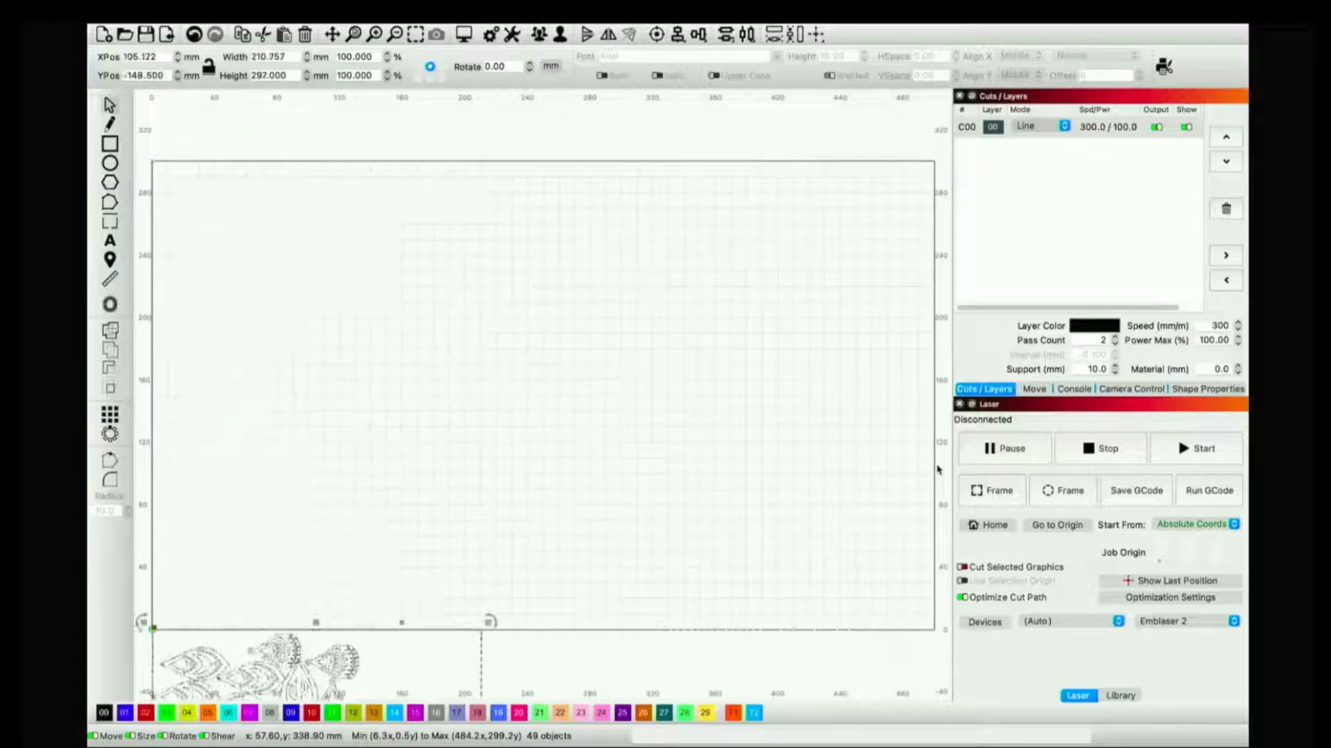
# Move the imported nested layout from below the work area onto its left end, centred at about X 107.1 mm, Y 151.1 mm
pyautogui.scroll(1, 918, 472)
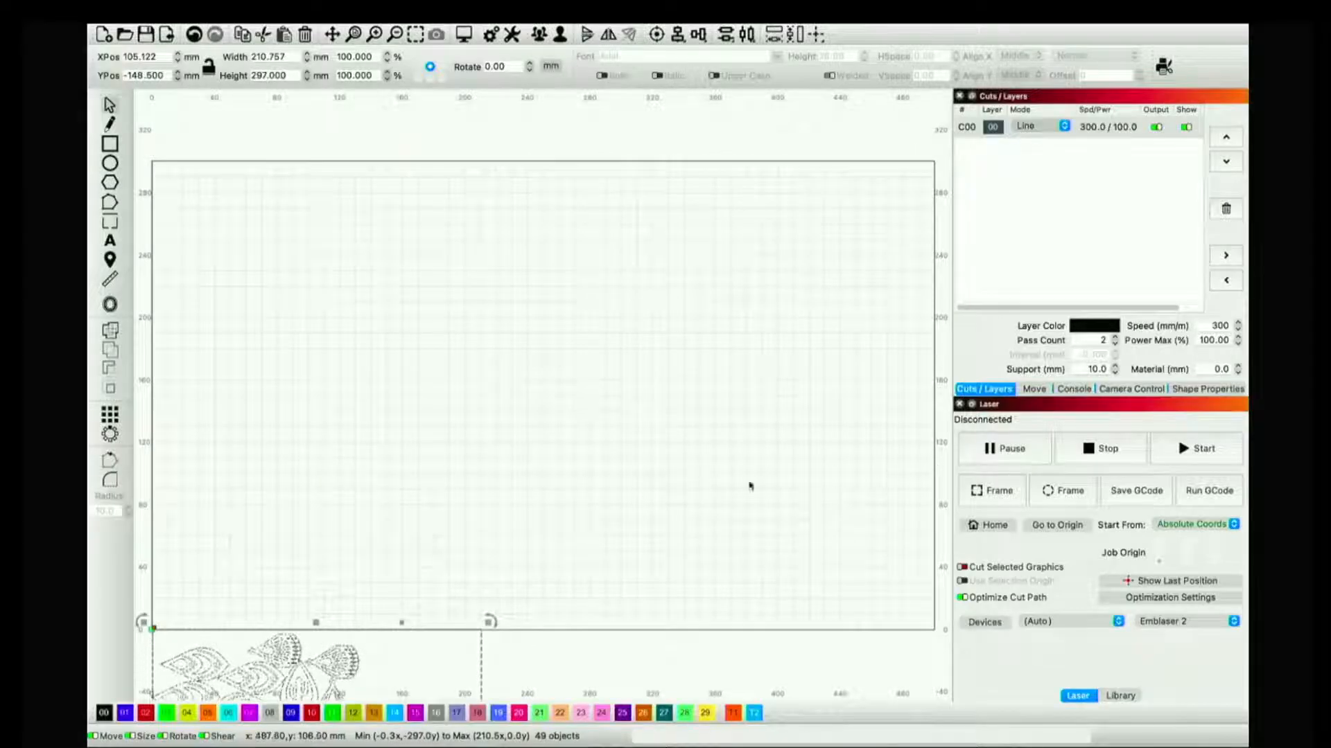
pyautogui.scroll(-6, 602, 471)
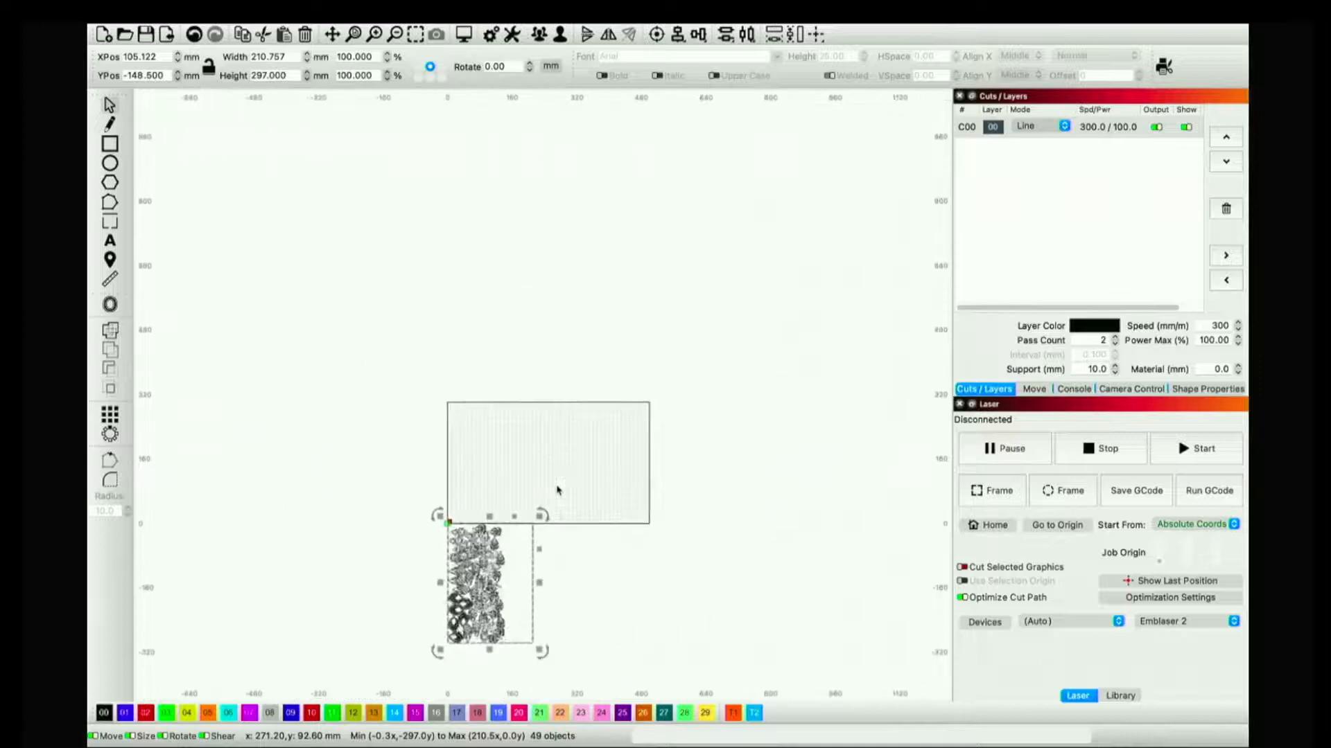
pyautogui.scroll(4, 466, 652)
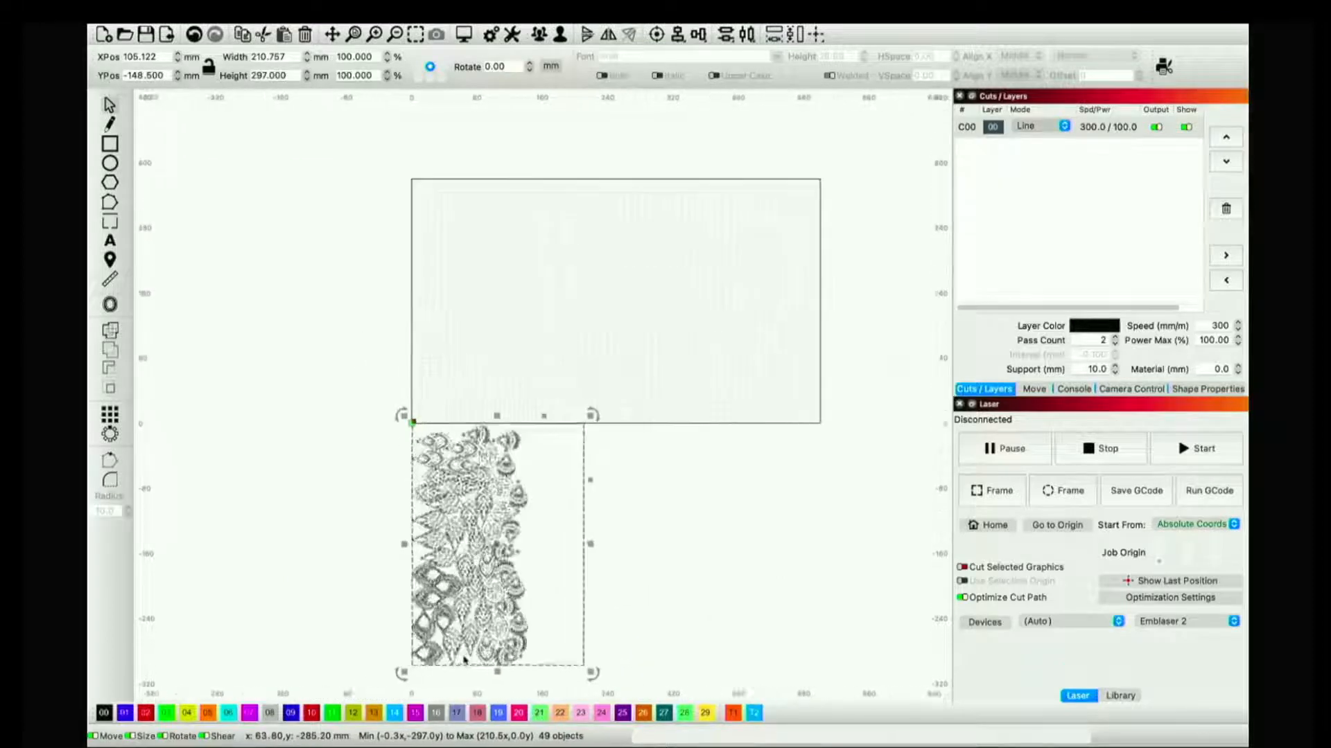
pyautogui.scroll(1, 464, 660)
pyautogui.moveTo(513, 497); pyautogui.dragTo(516, 215)
pyautogui.scroll(-2, 492, 533)
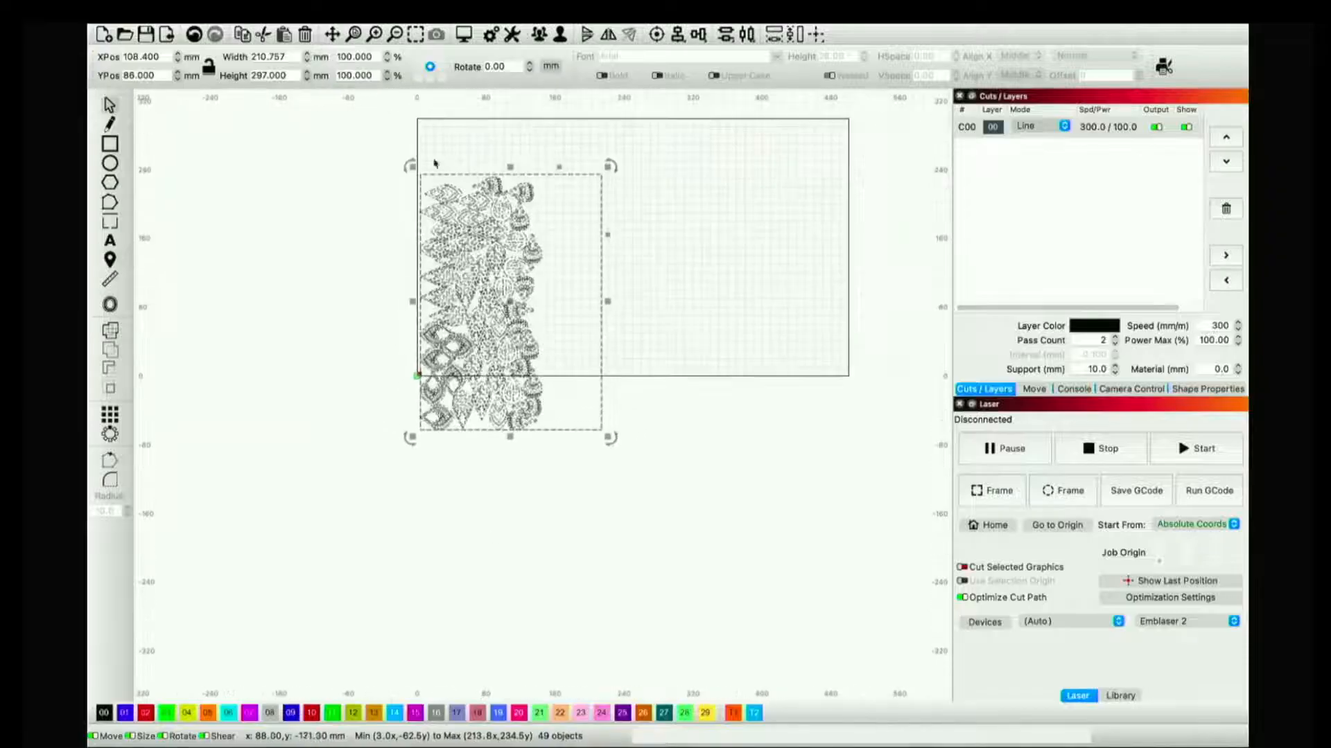
pyautogui.scroll(3, 443, 211)
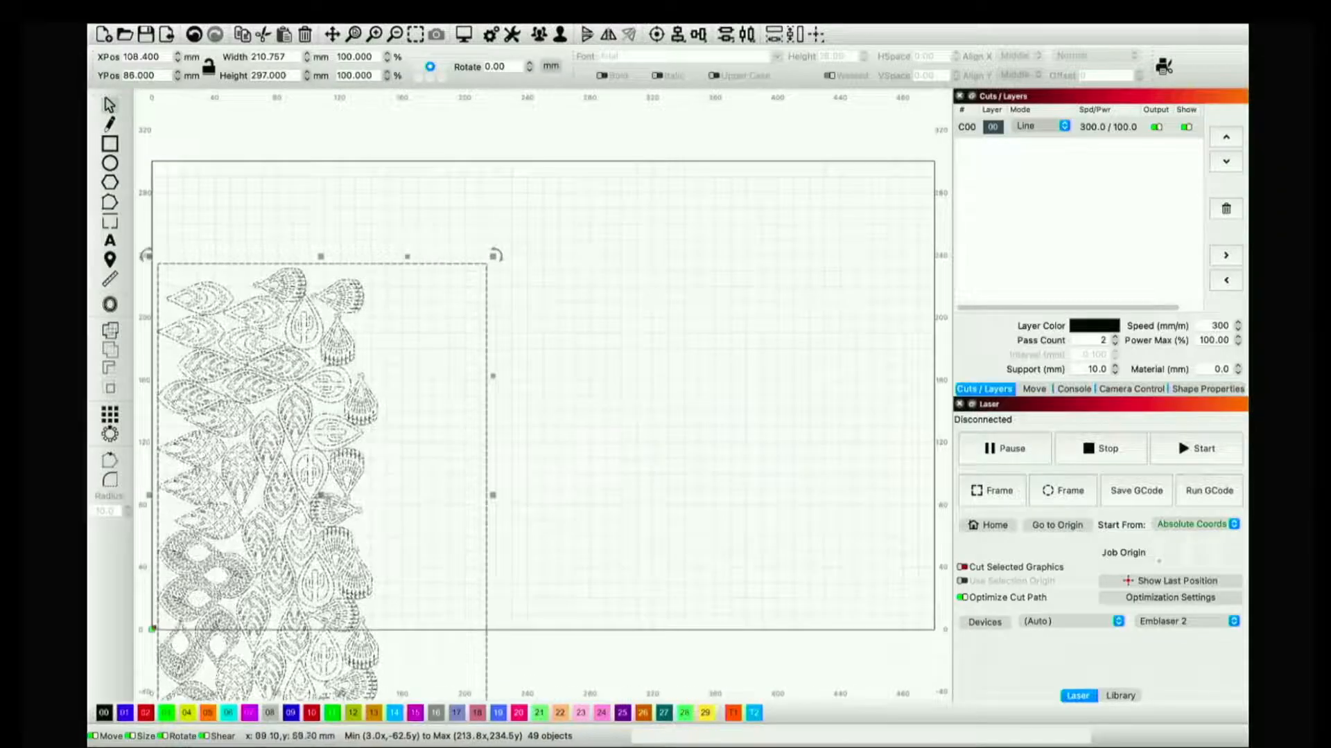
pyautogui.moveTo(322, 497); pyautogui.dragTo(320, 396)
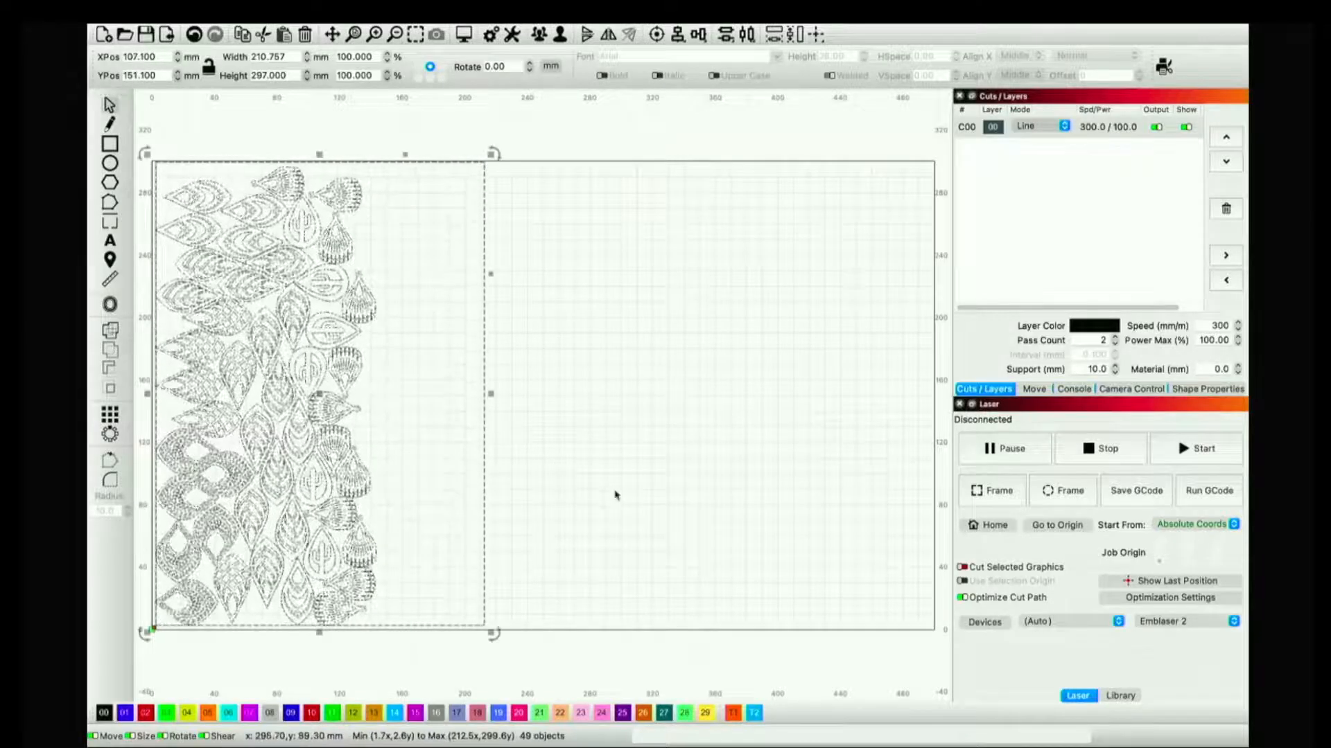
# Delete the A4 rectangle around the nested earrings
pyautogui.click(615, 495)
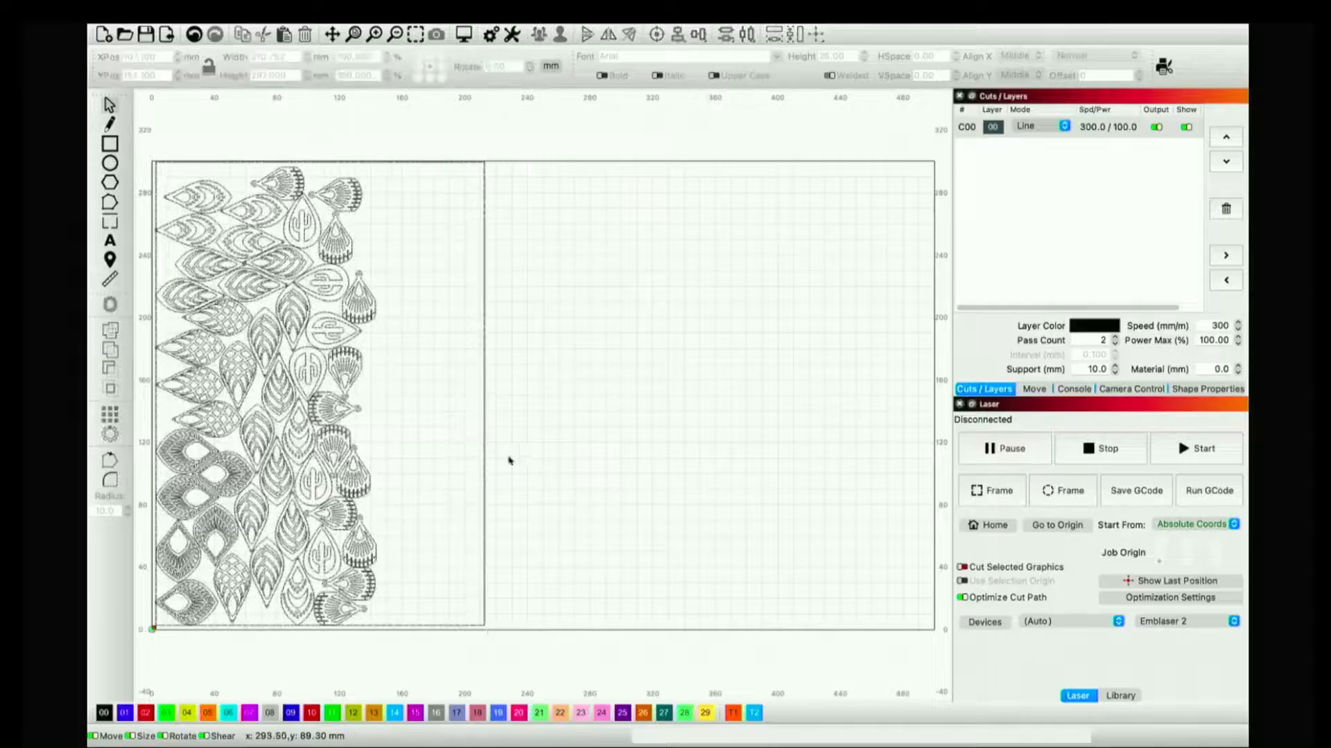
pyautogui.click(486, 446)
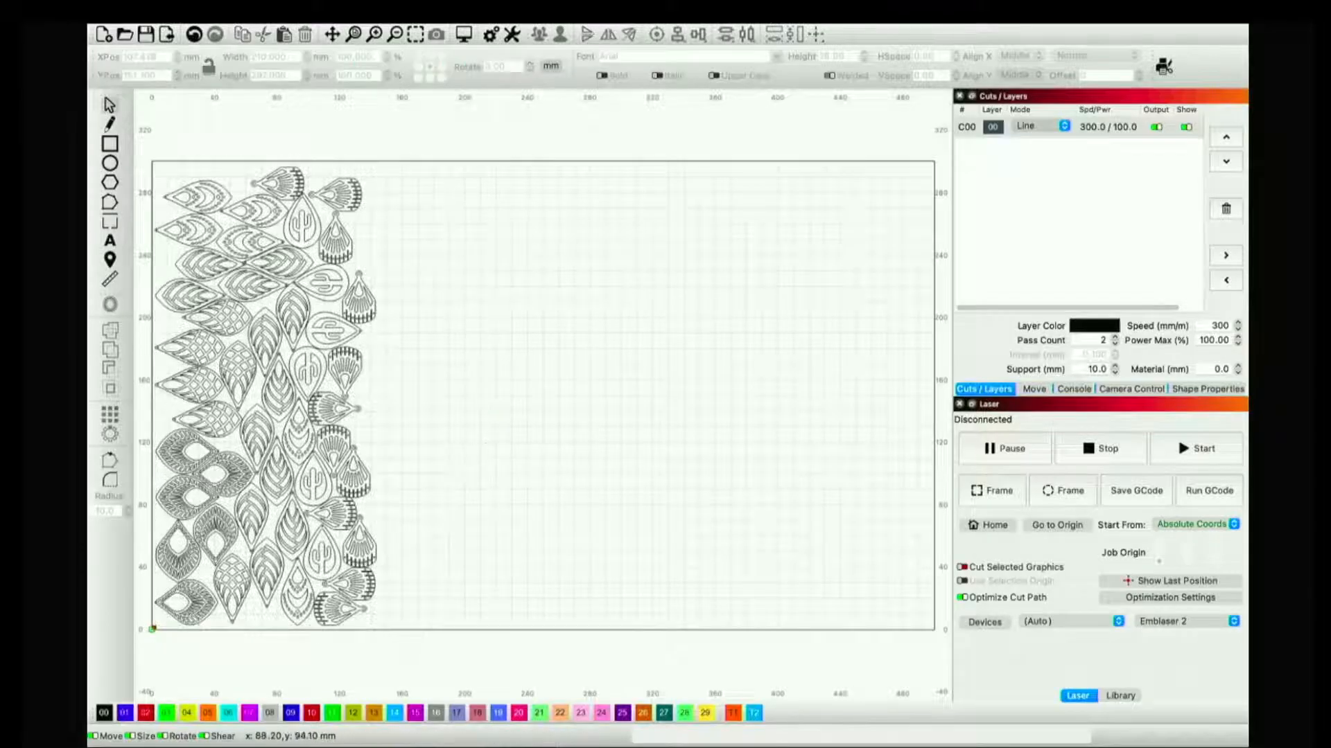
# Inspect the nested earrings up close, checking the gaps and touching edges between neighbouring shapes
pyautogui.scroll(5, 156, 568)
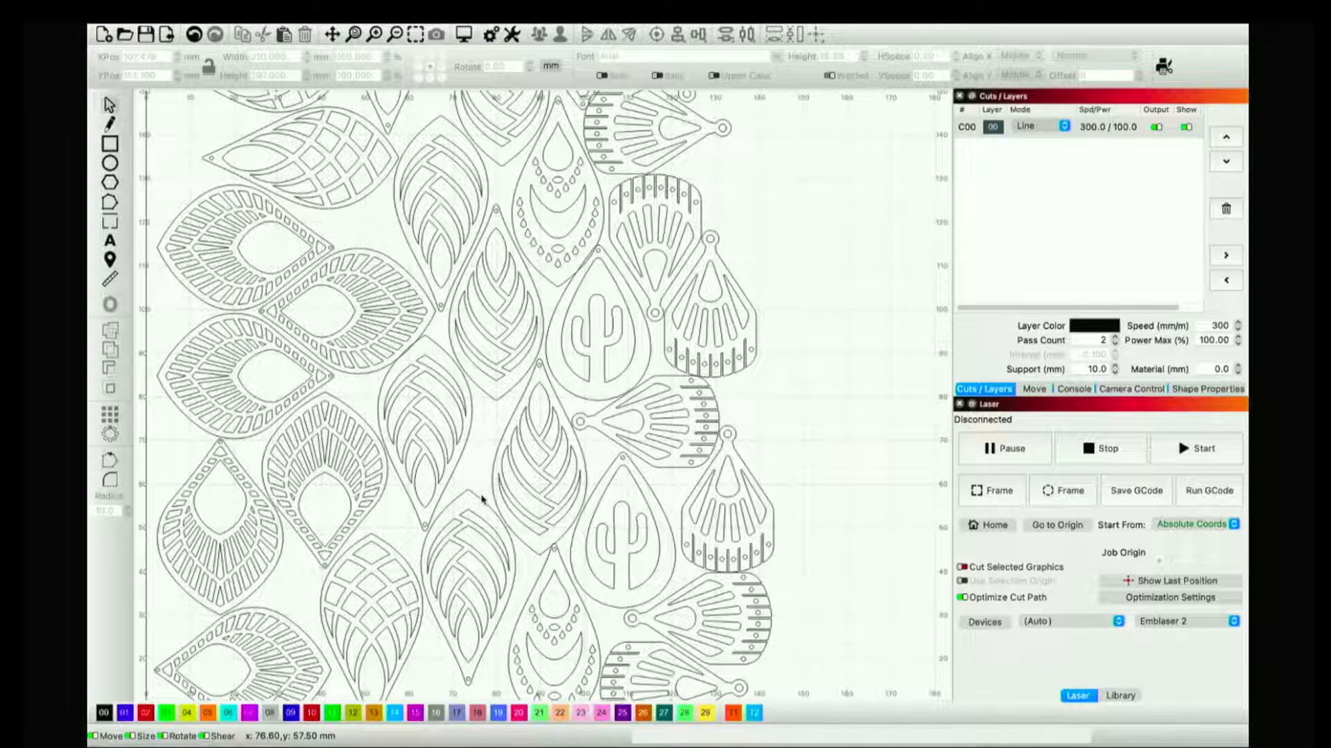
pyautogui.scroll(3, 481, 499)
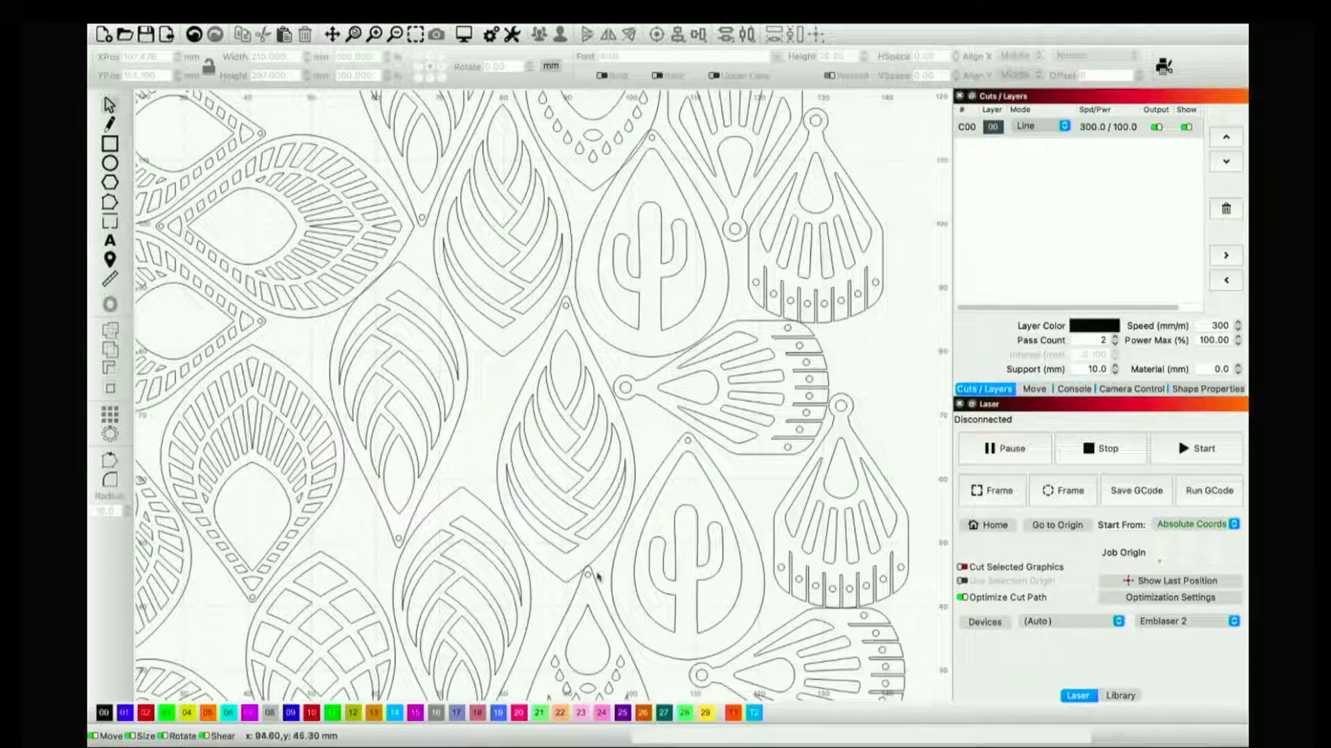
pyautogui.scroll(-5, 597, 577)
pyautogui.scroll(2, 563, 663)
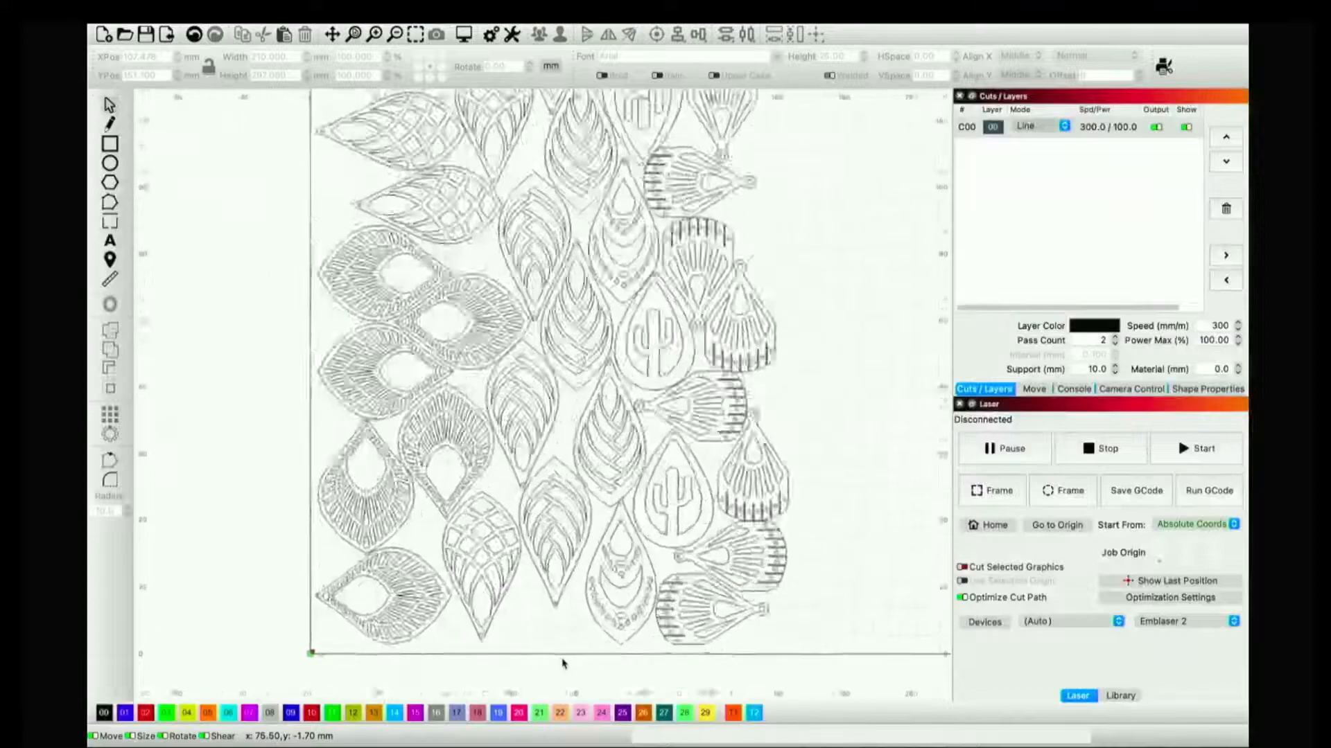
pyautogui.scroll(6, 657, 525)
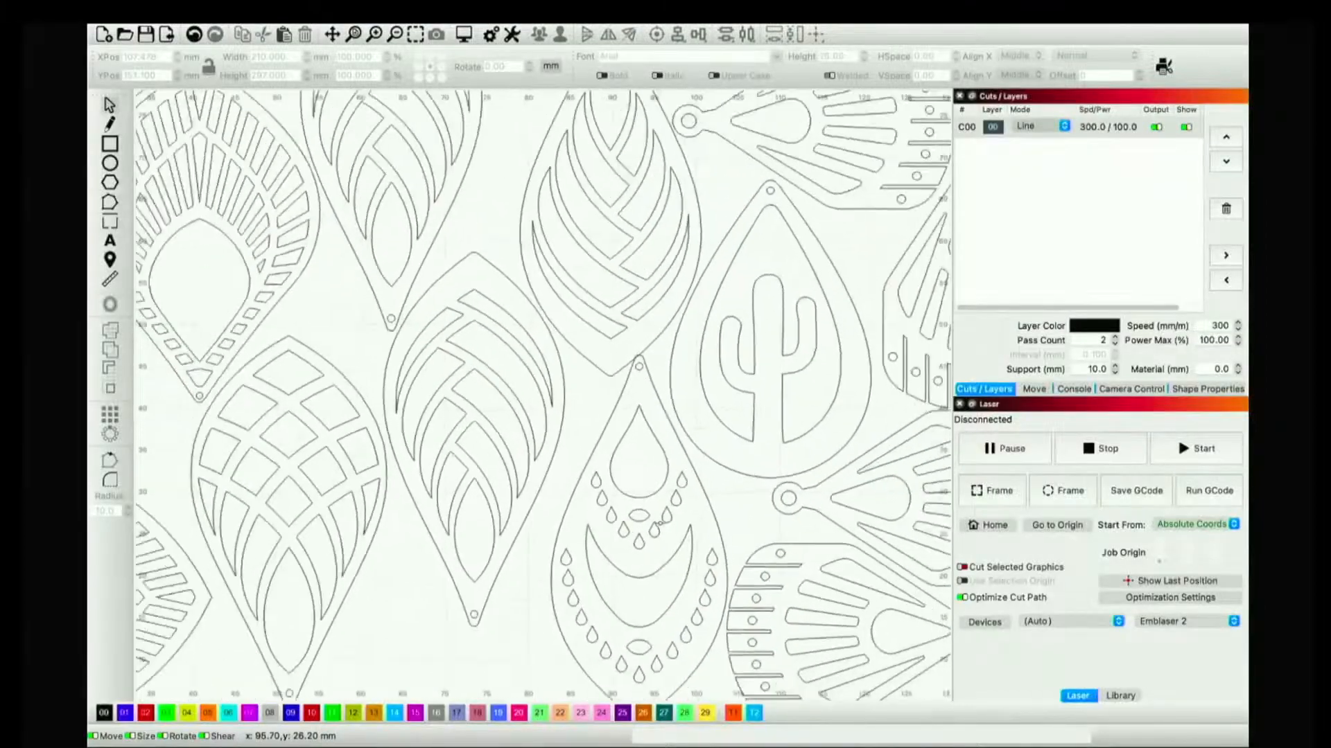
pyautogui.scroll(-1, 660, 523)
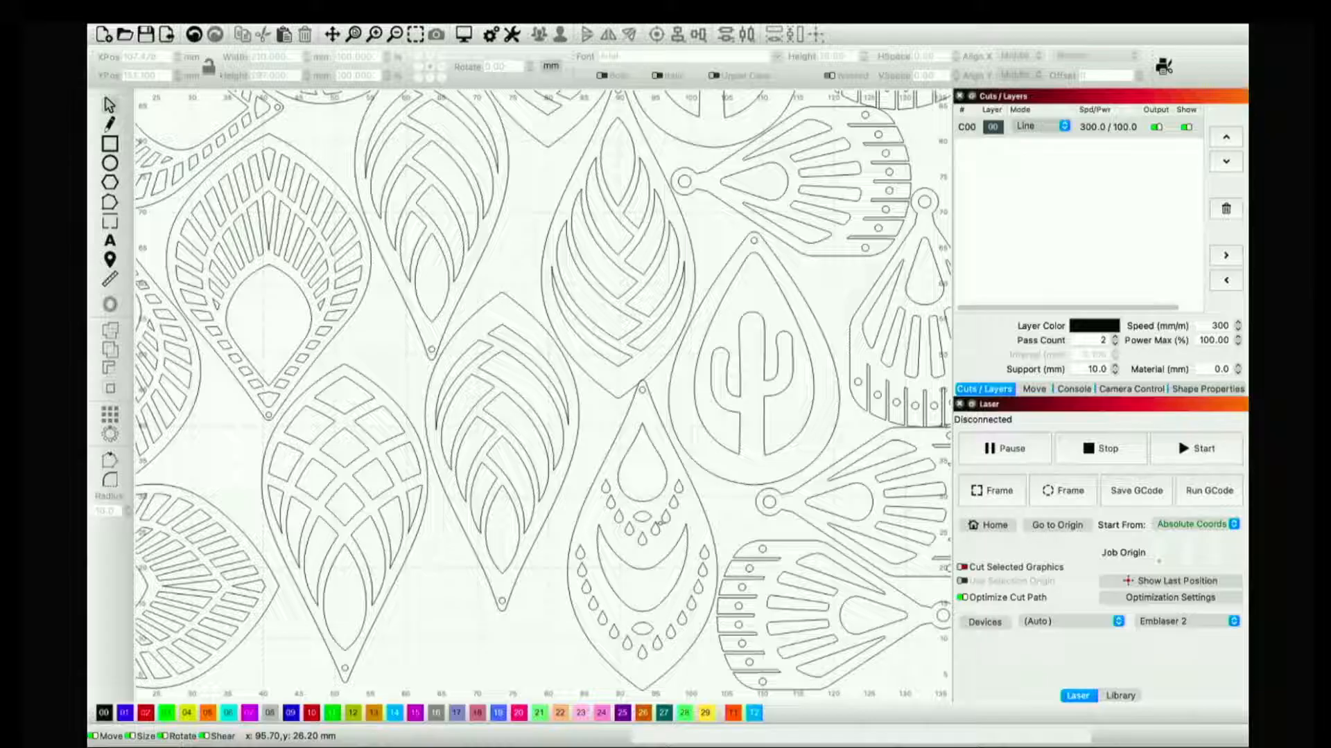
pyautogui.scroll(-5, 660, 523)
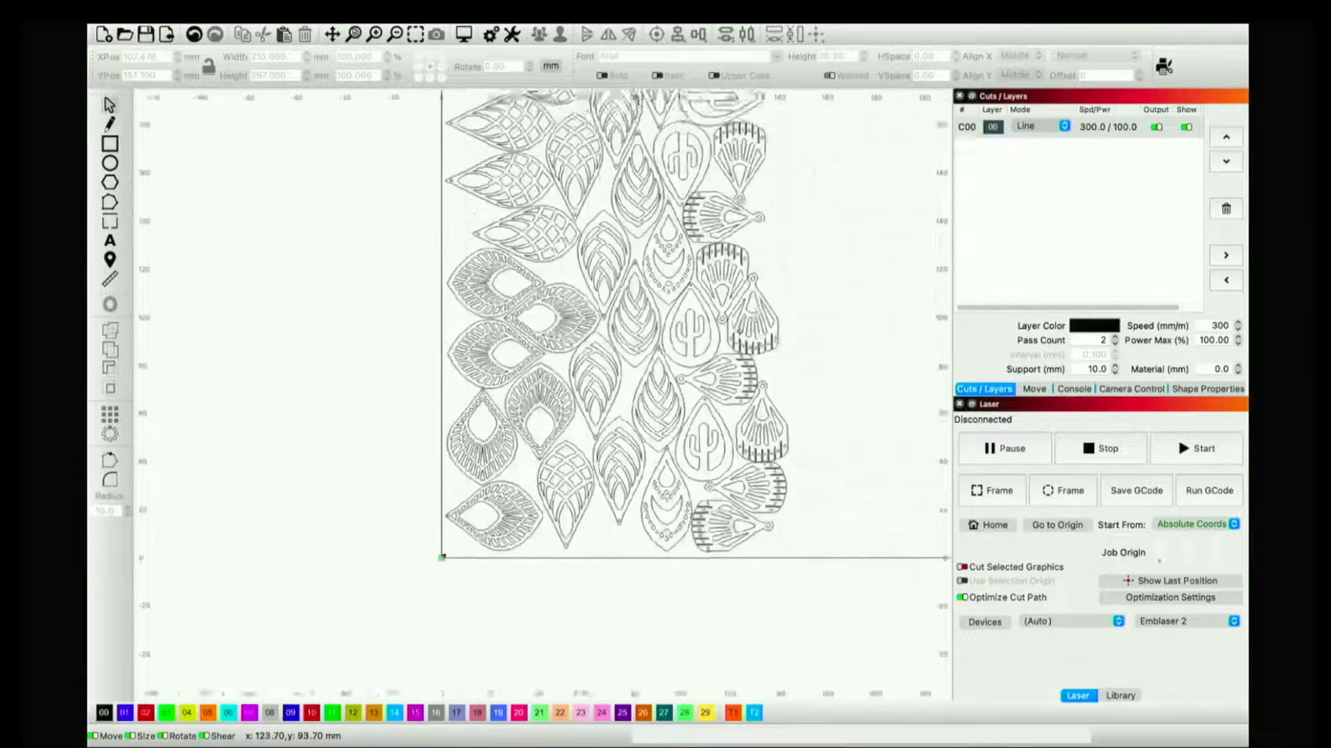
# Preview the cut of the whole nested earring layout, then close the preview
pyautogui.click(354, 33)
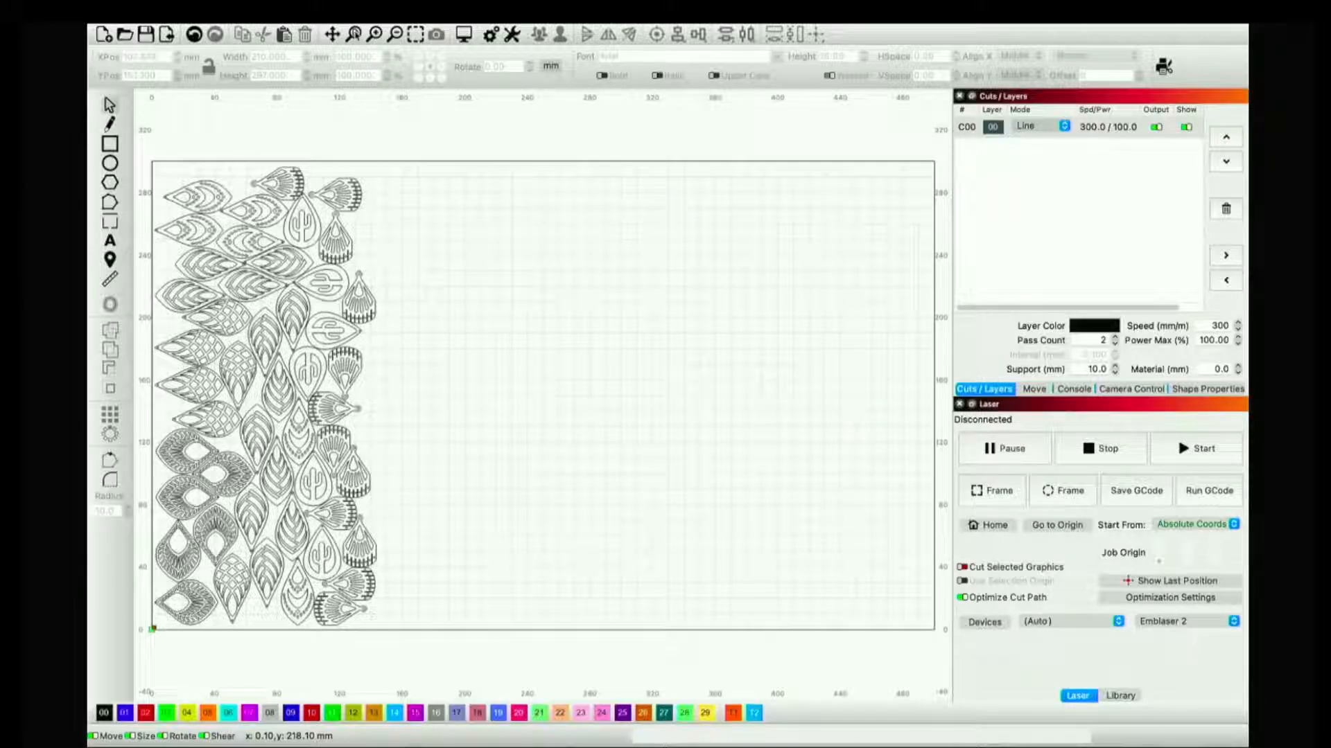
pyautogui.click(464, 33)
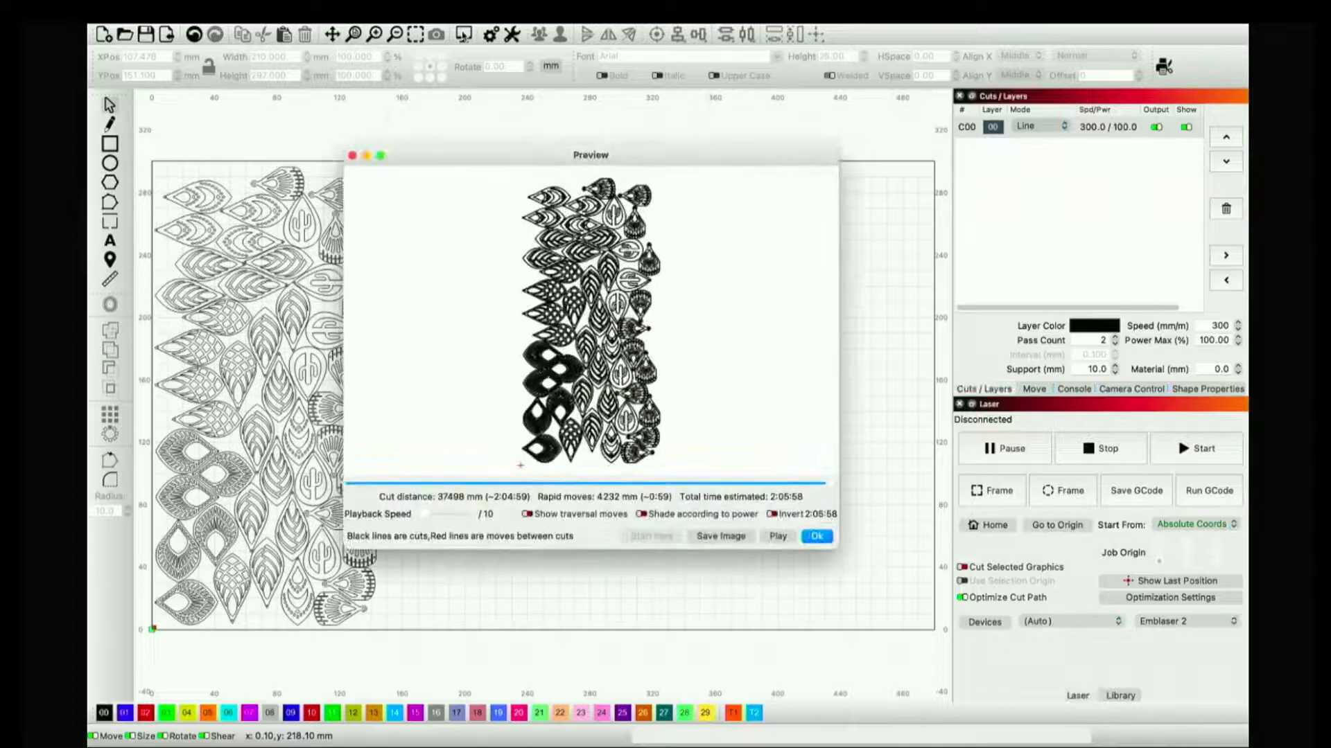
pyautogui.moveTo(833, 487)
pyautogui.mouseDown()
pyautogui.moveTo(417, 485)
pyautogui.moveTo(926, 499)
pyautogui.mouseUp()
pyautogui.click(828, 537)
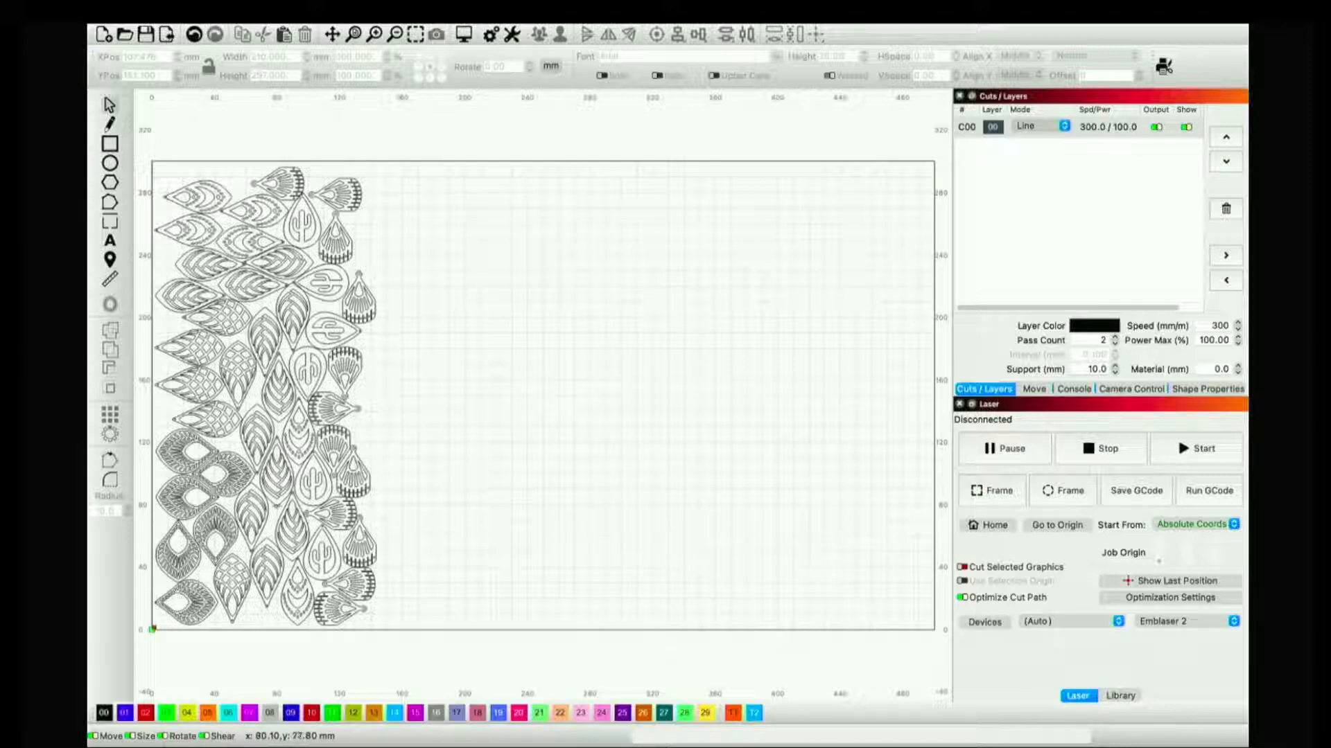
pyautogui.scroll(1, 281, 509)
pyautogui.scroll(-1, 277, 511)
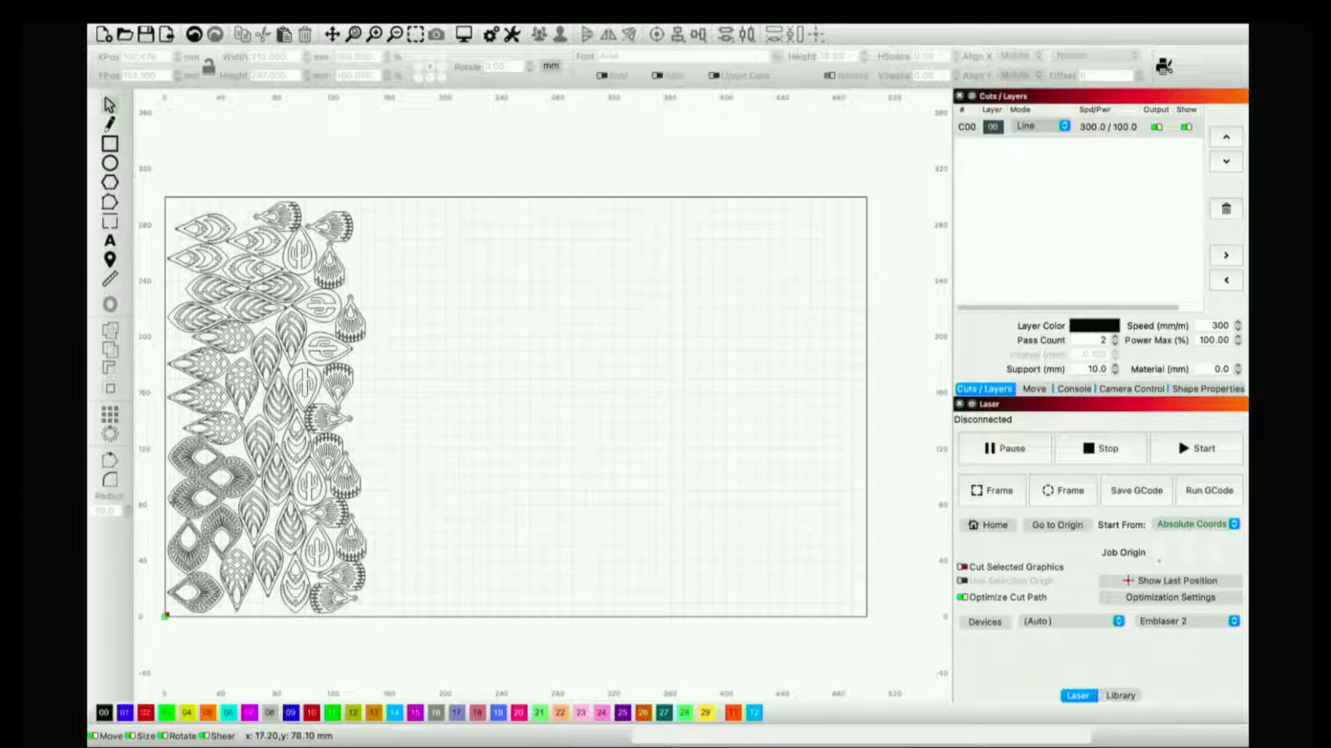
pyautogui.scroll(3, 174, 504)
pyautogui.scroll(-3, 175, 513)
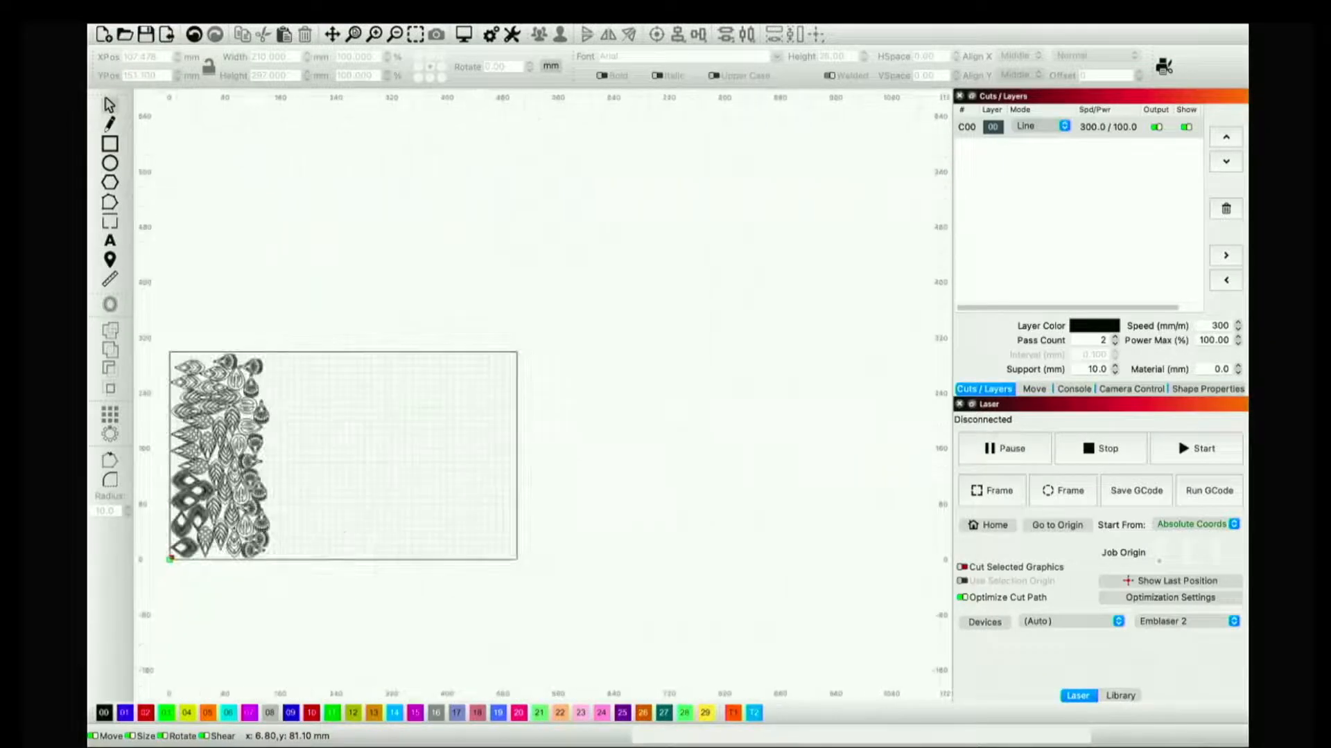
pyautogui.scroll(2, 175, 513)
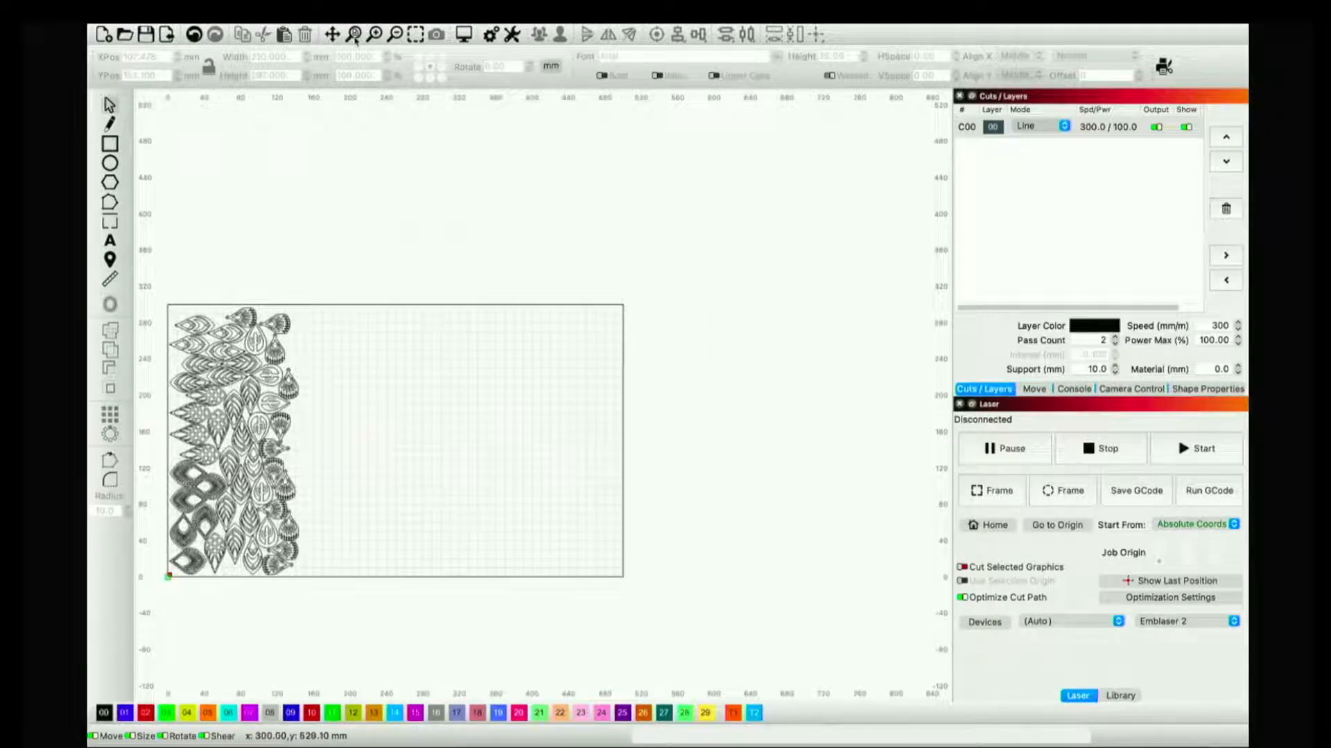
pyautogui.click(355, 35)
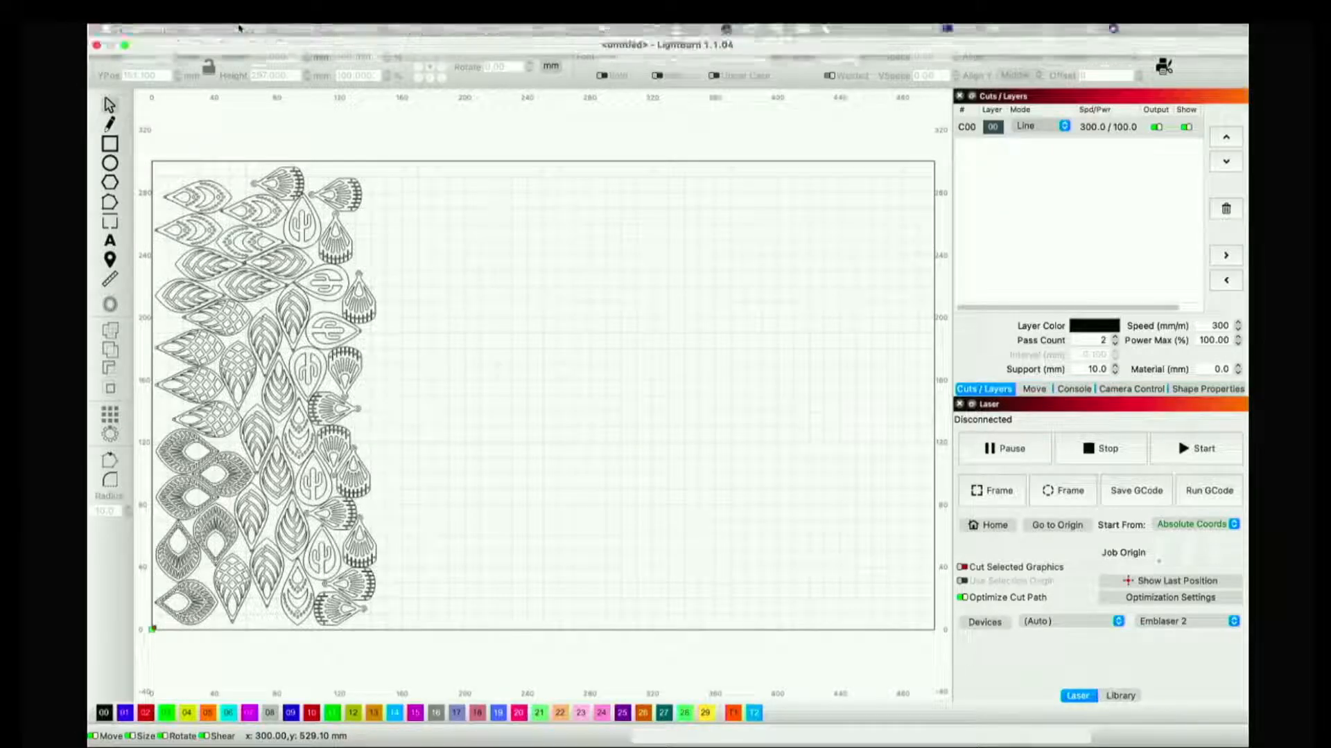
# Start a new project, discarding the nested earring layout without saving it
pyautogui.click(192, 32)
pyautogui.click(201, 53)
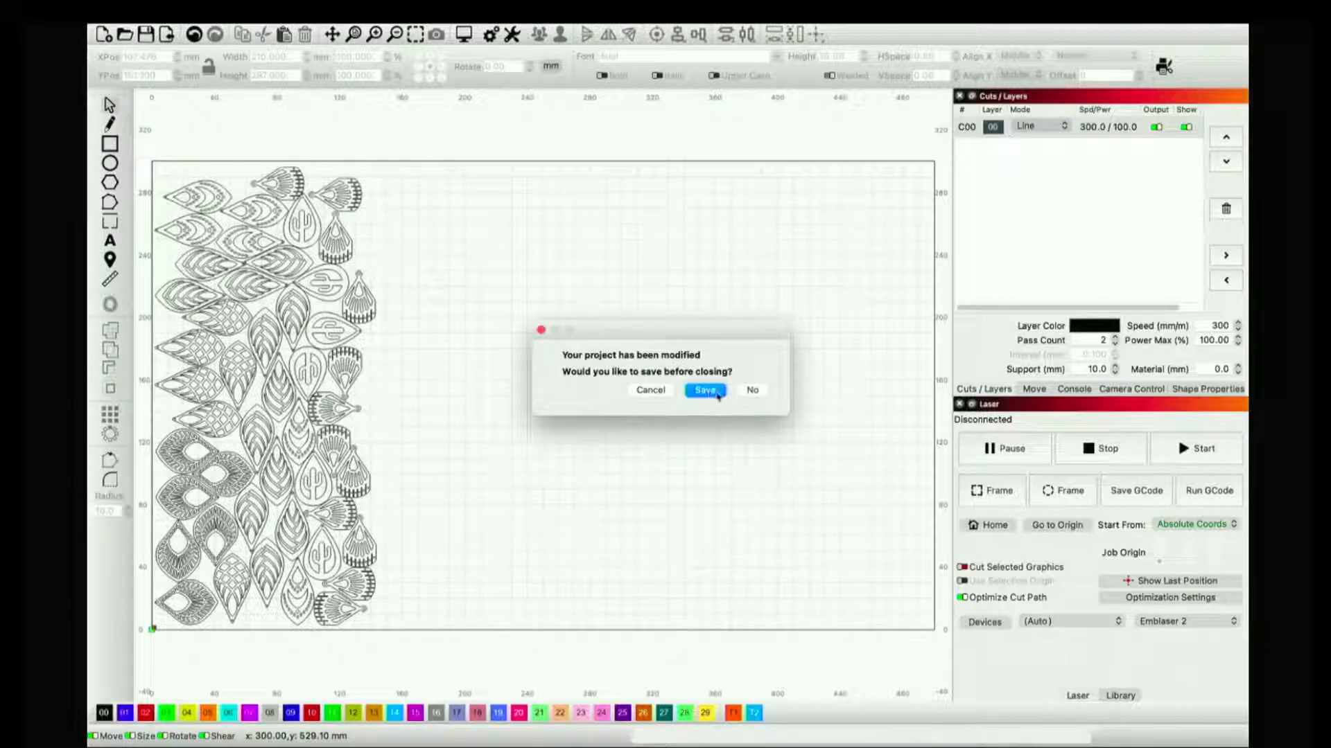
pyautogui.click(752, 391)
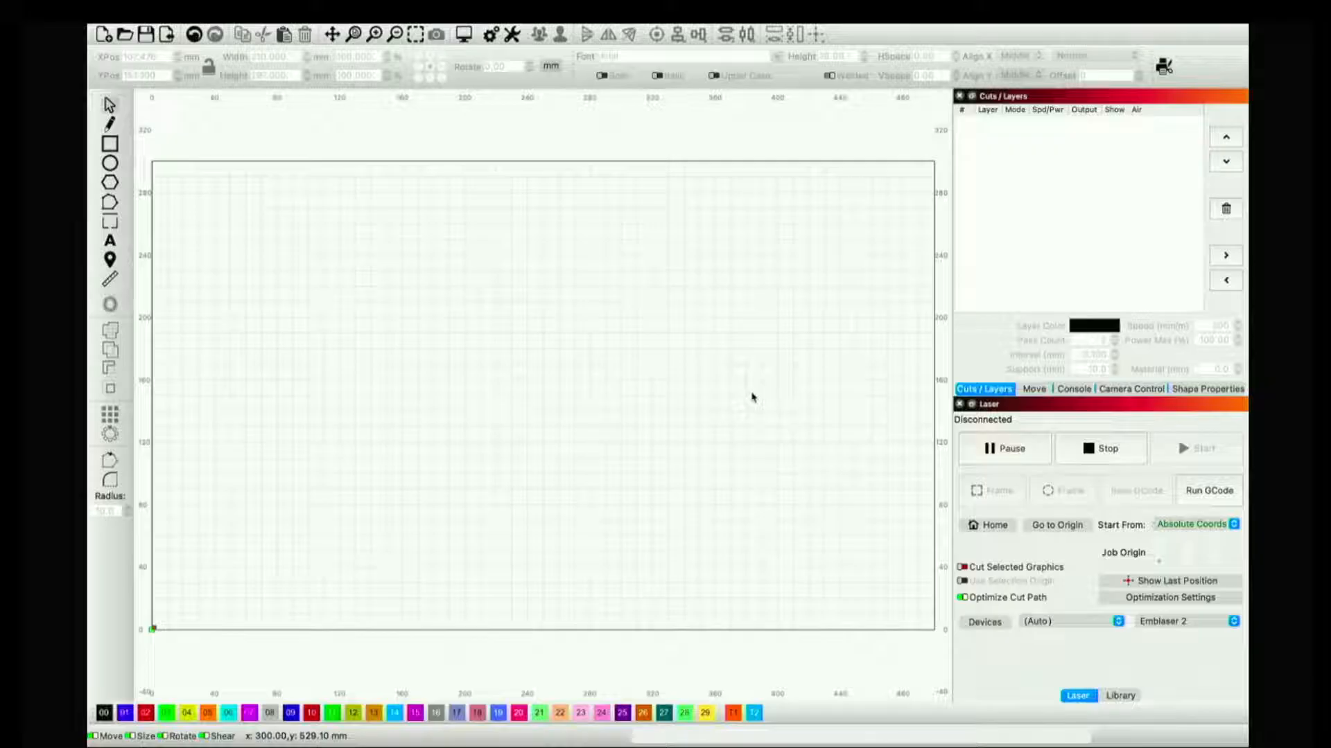
# Draw a rectangle about 266.8 mm wide and 56.1 mm high, and round all four corners with a 10 mm radius
pyautogui.click(109, 144)
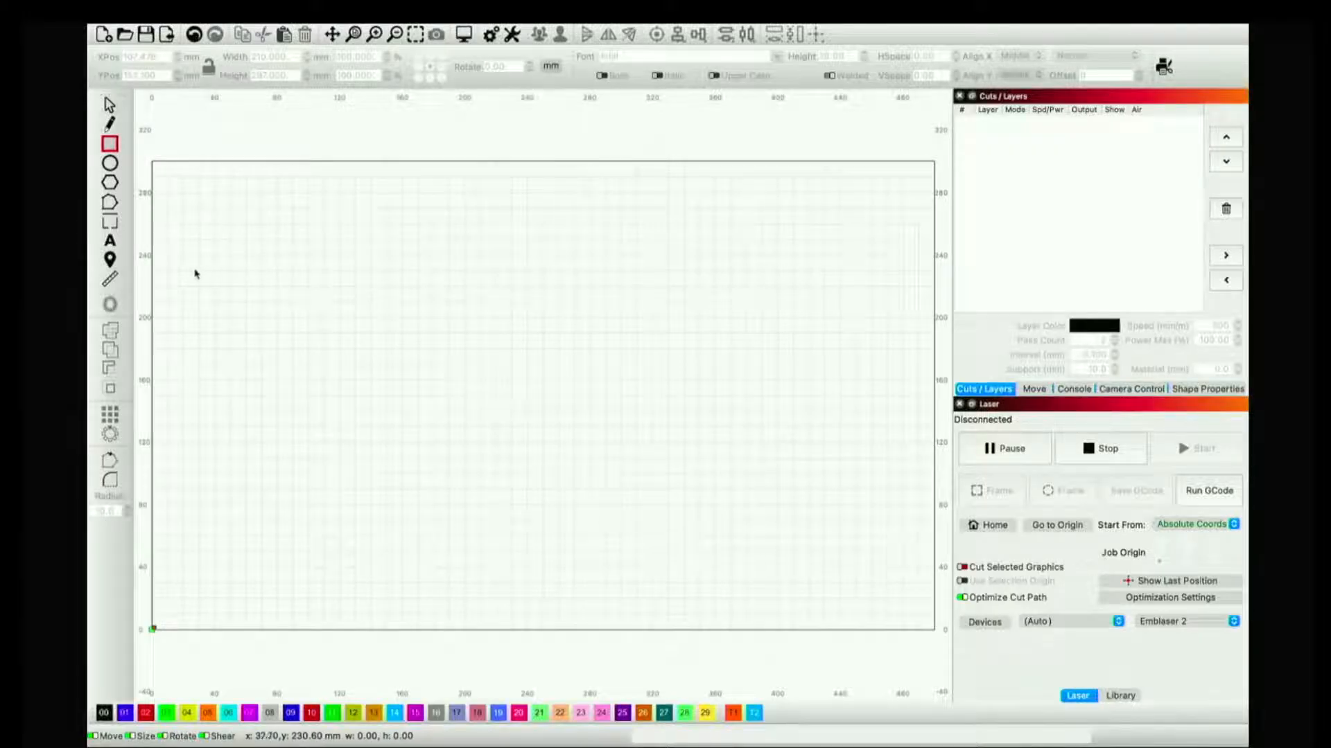
pyautogui.moveTo(196, 273); pyautogui.dragTo(614, 360)
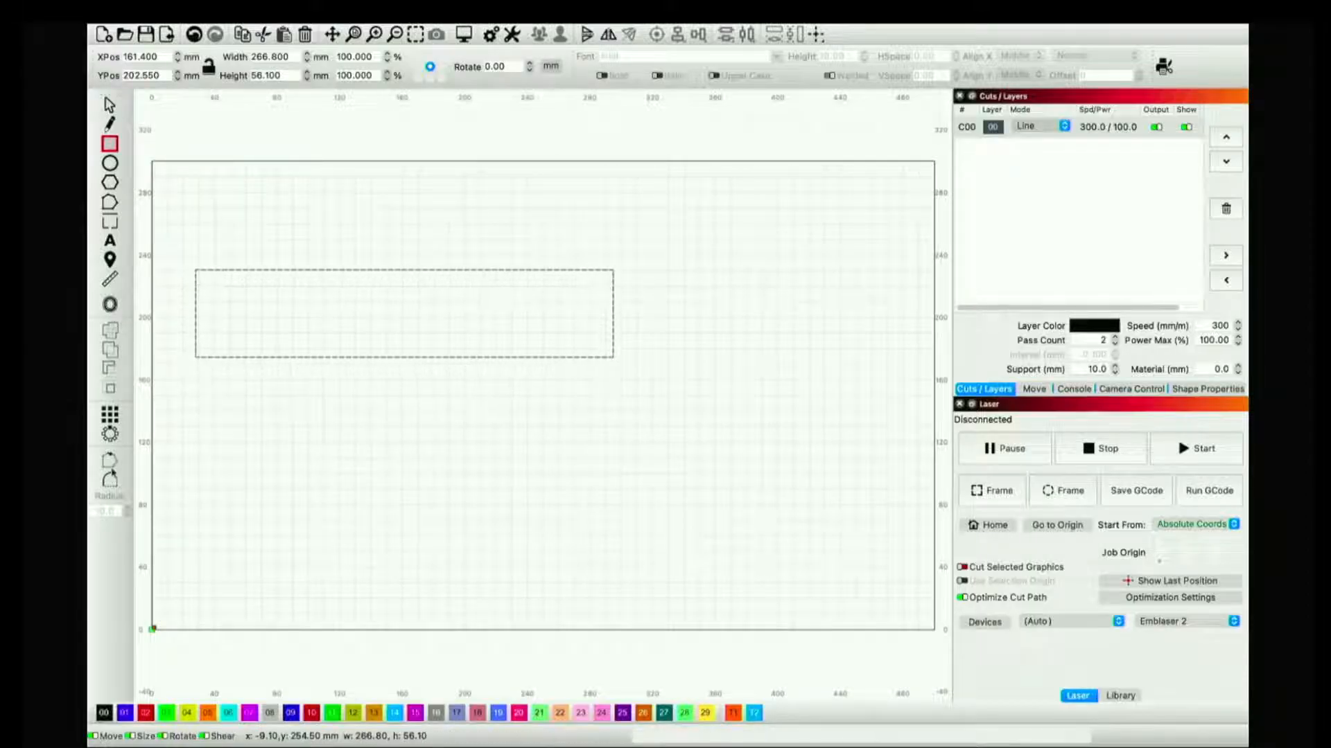
pyautogui.click(110, 480)
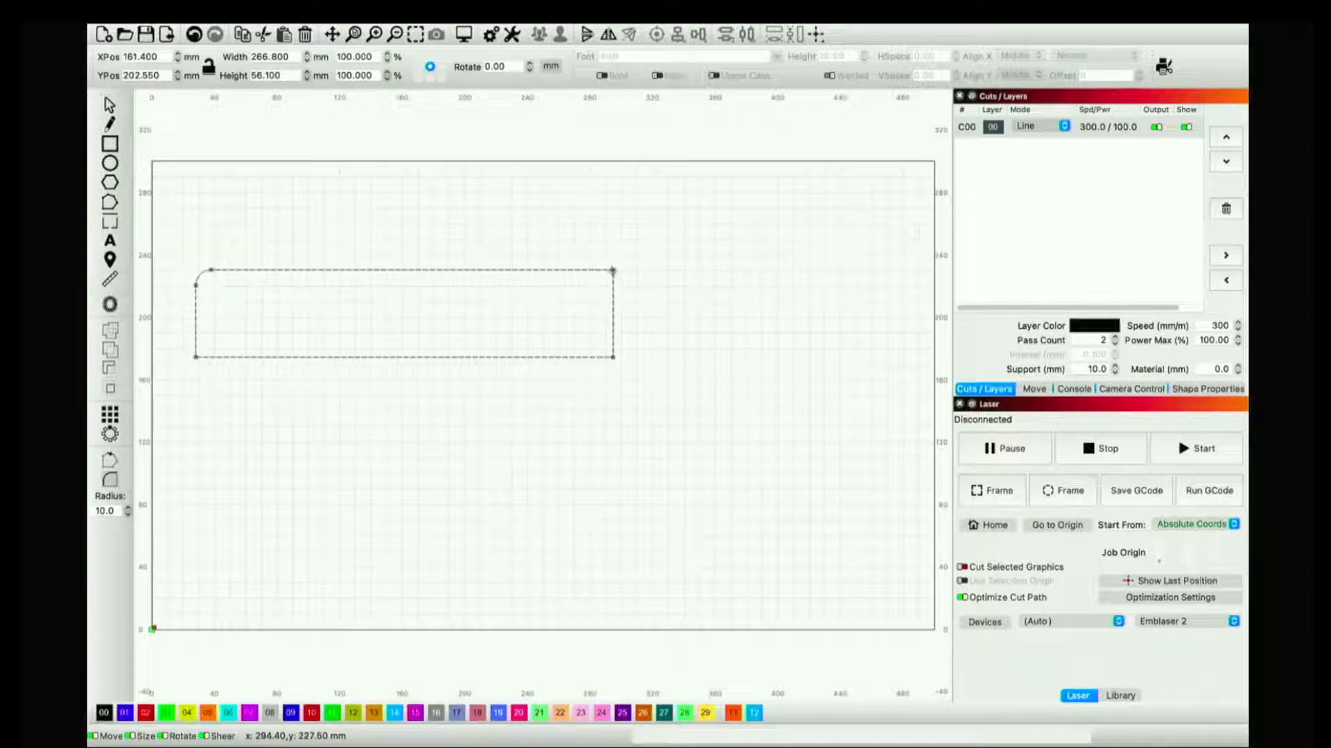
pyautogui.click(613, 358)
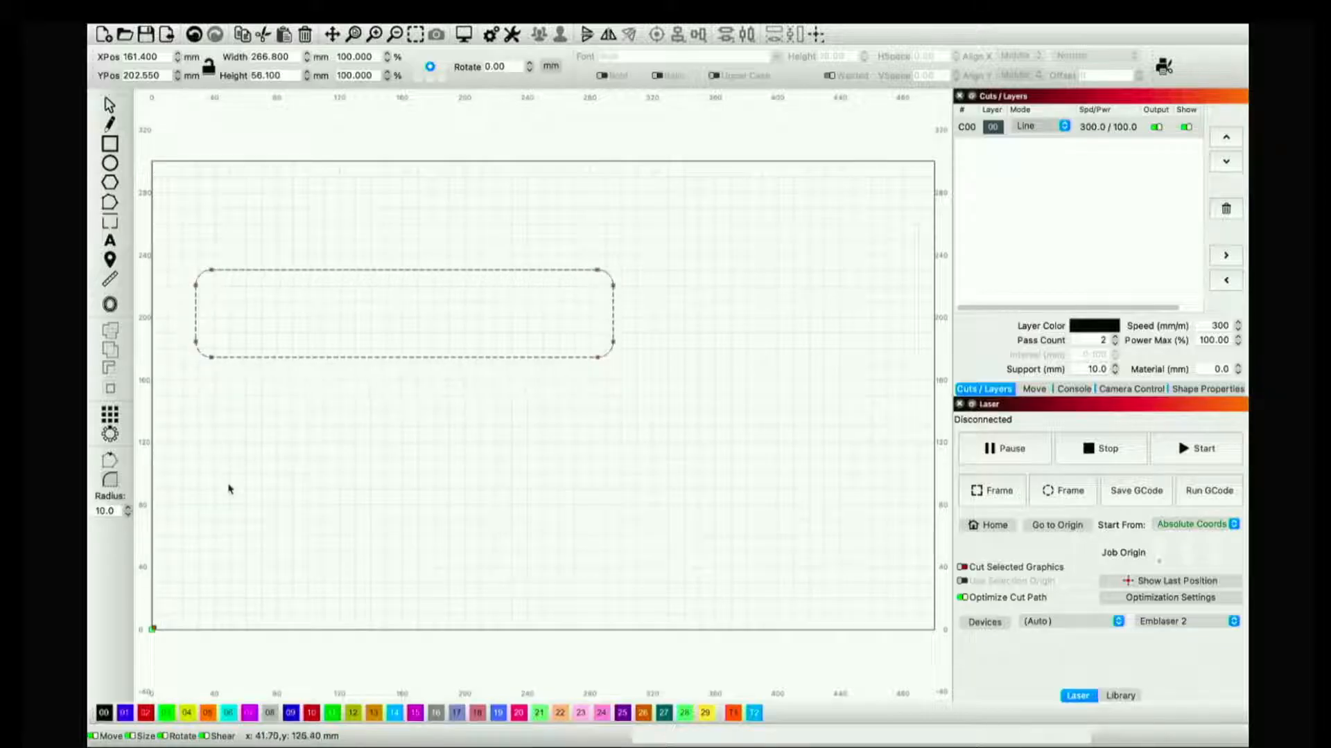
# Offset the rounded rectangle inward by 3.03 mm and assign the inner outline to the blue layer 01
pyautogui.click(109, 304)
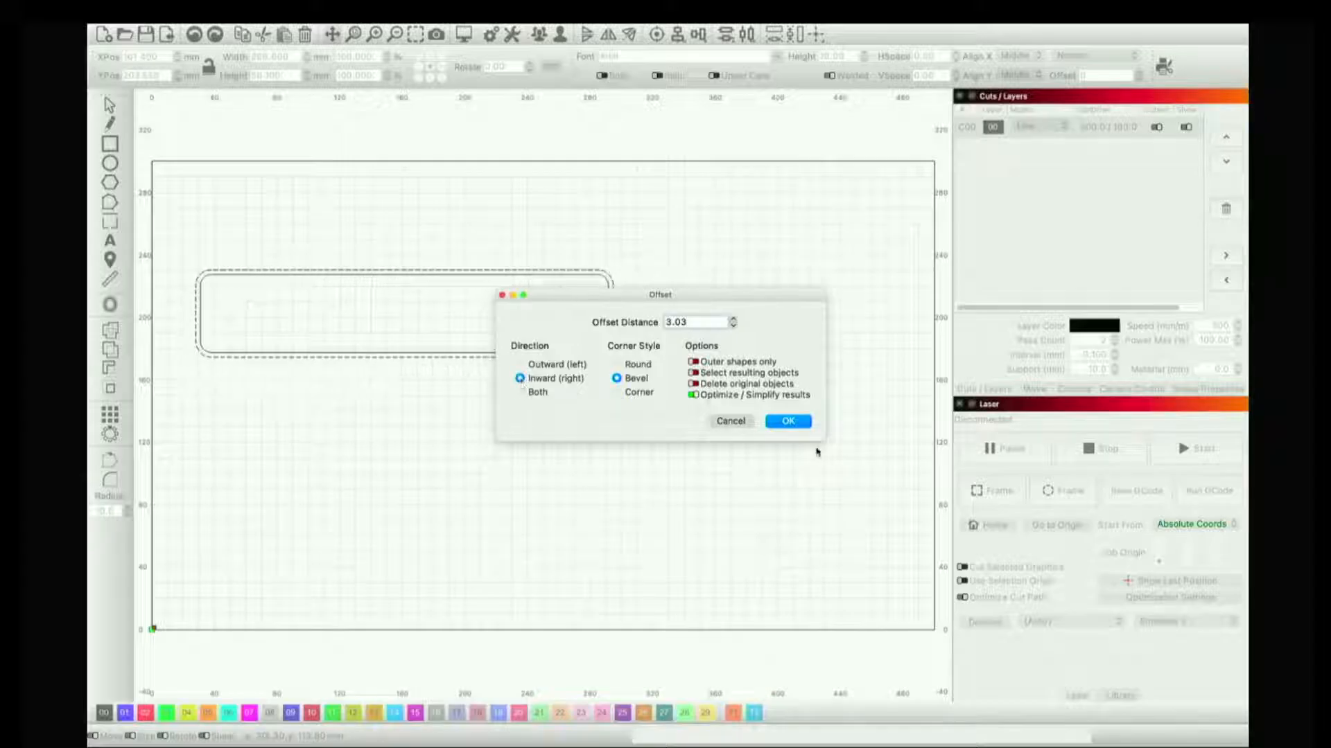
pyautogui.click(787, 421)
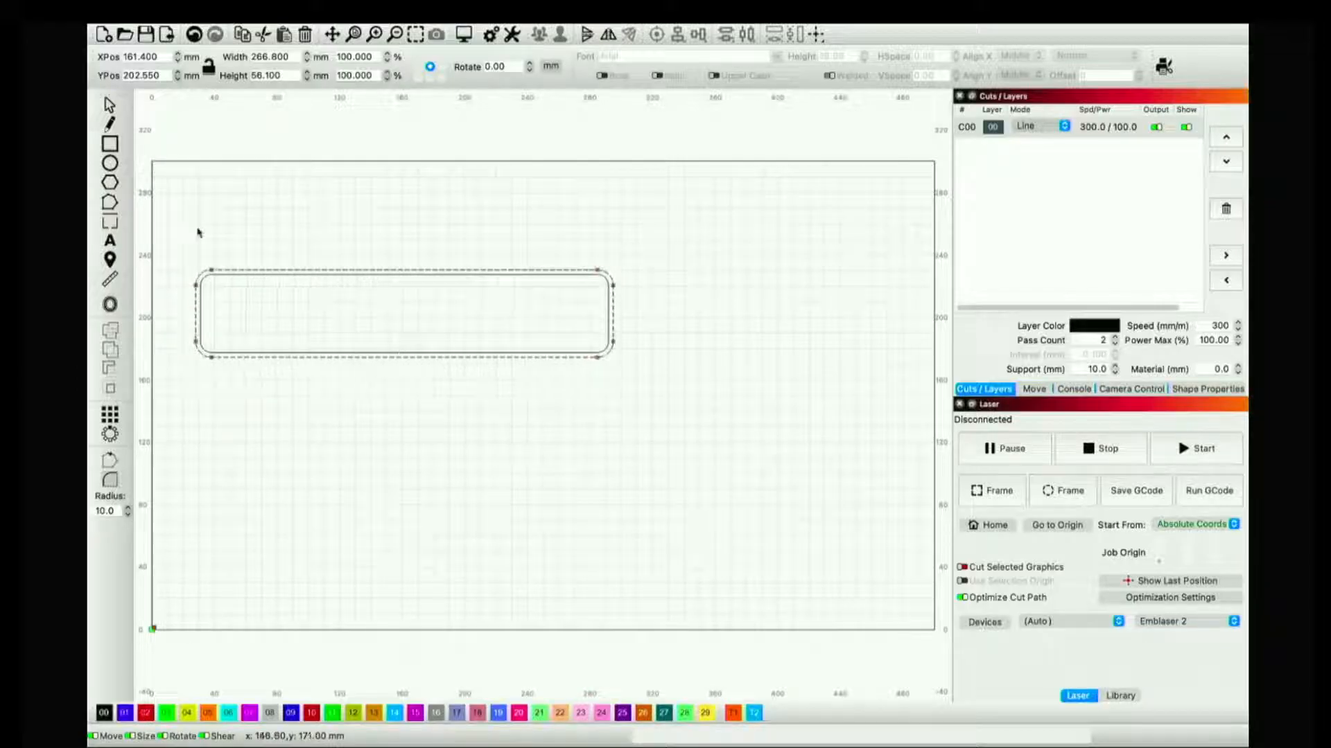
pyautogui.click(321, 353)
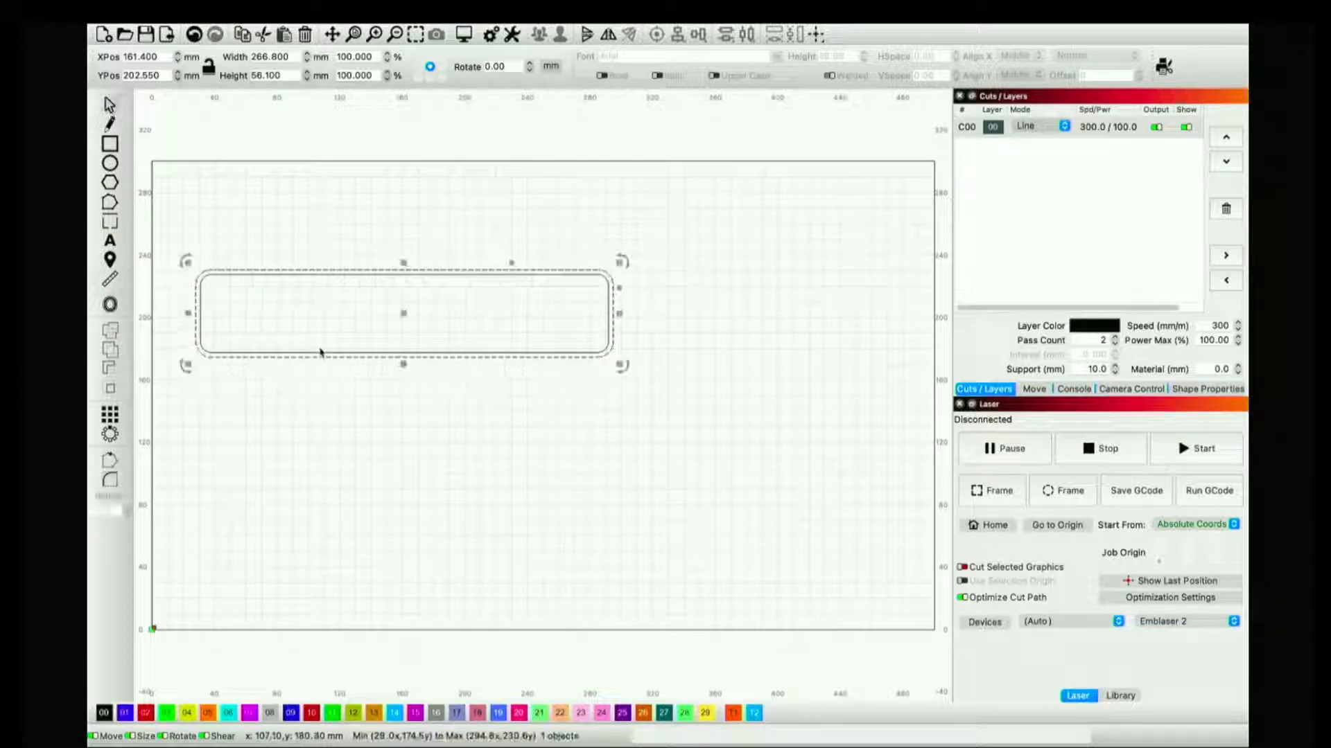
pyautogui.click(320, 353)
pyautogui.click(125, 713)
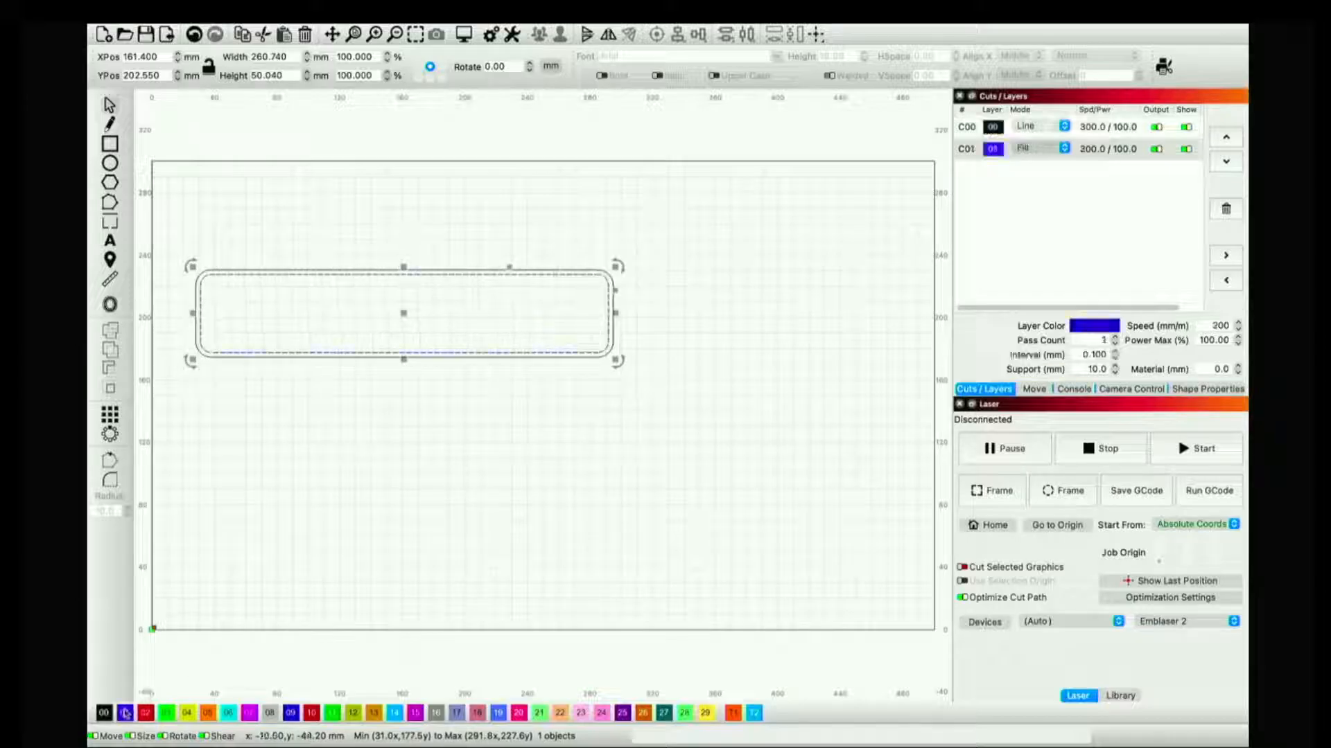
pyautogui.click(392, 583)
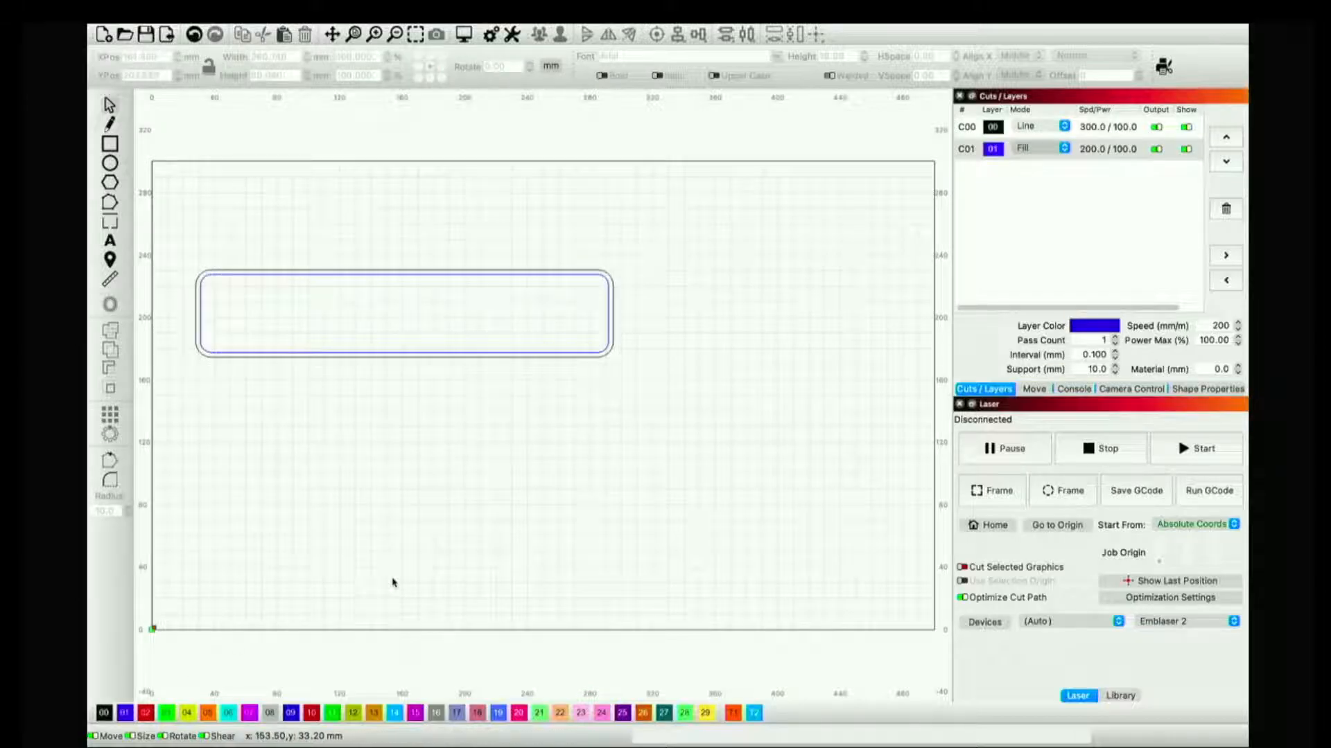
# Move both outlines to the work area's origin corner and scale them together to about 204 × 43 mm
pyautogui.click(109, 241)
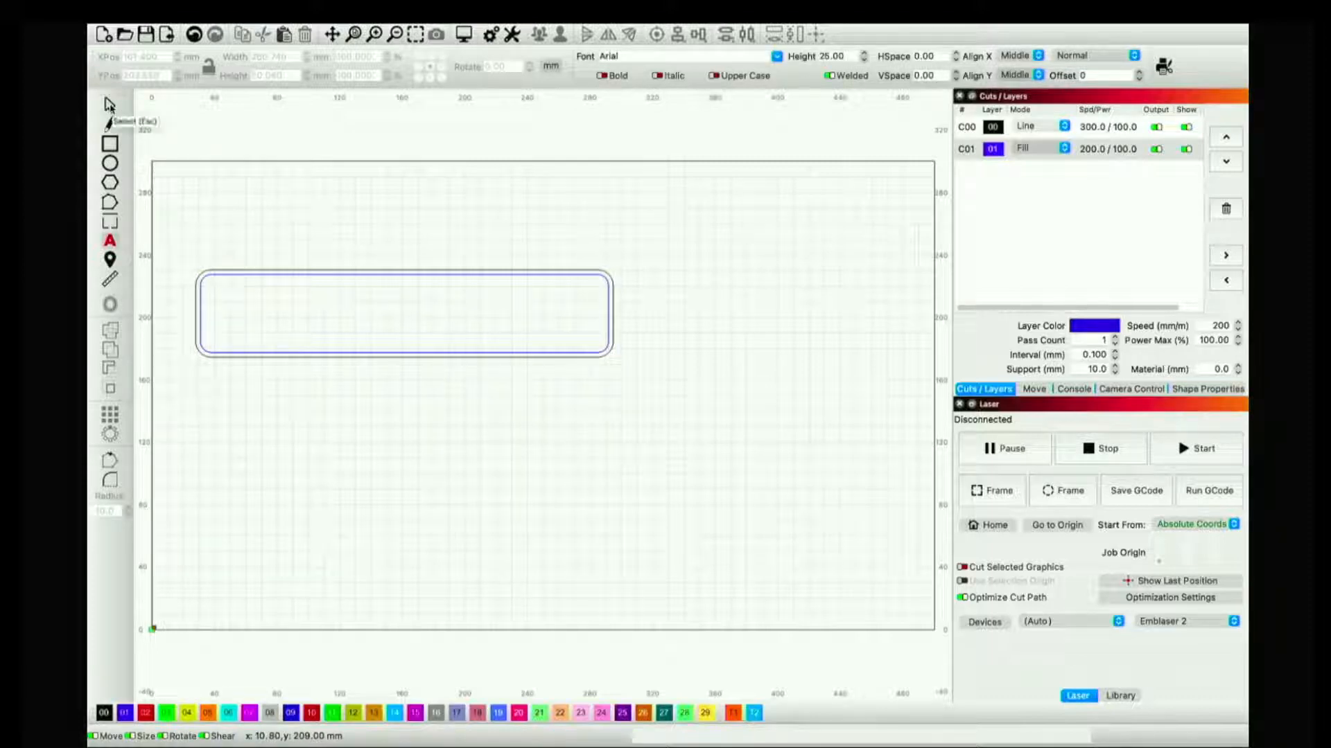
pyautogui.click(109, 104)
pyautogui.moveTo(679, 432); pyautogui.dragTo(173, 196)
pyautogui.moveTo(403, 313); pyautogui.dragTo(368, 587)
pyautogui.moveTo(586, 532); pyautogui.dragTo(483, 567)
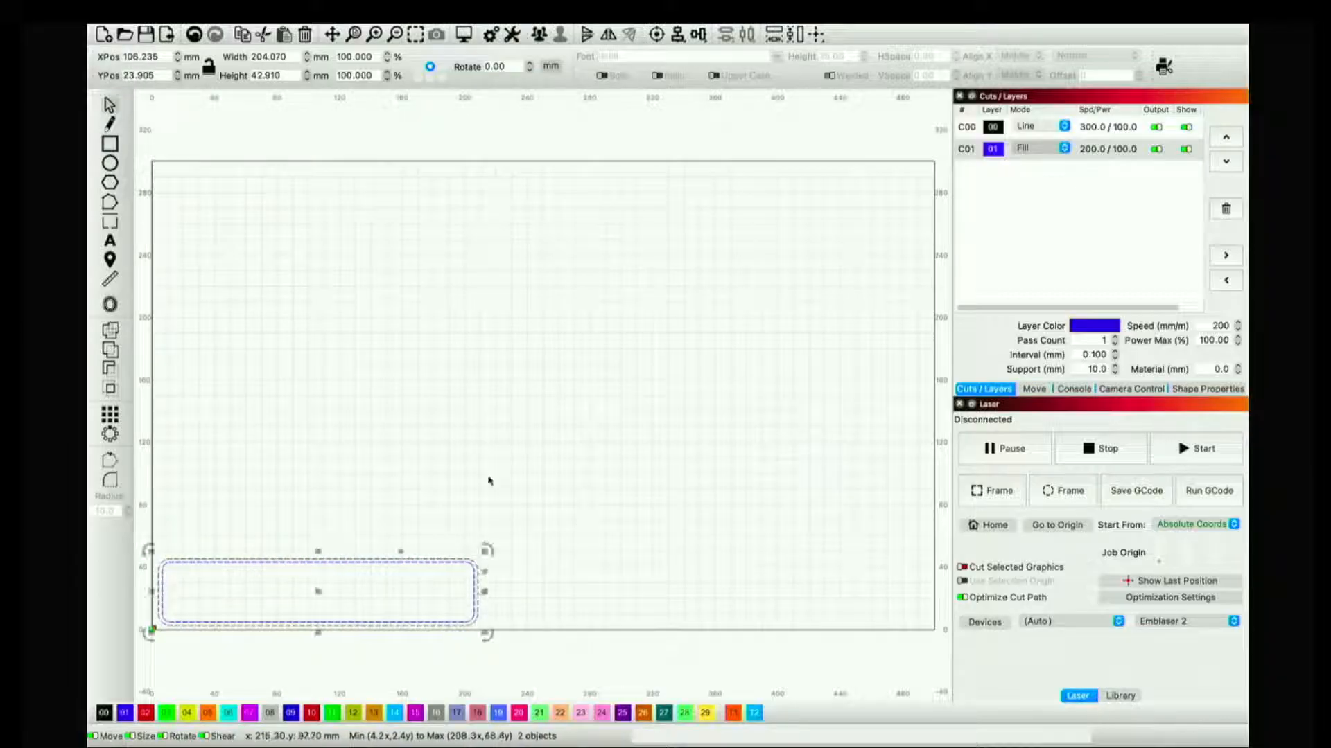
# Create a grid array of both outlines with 2 columns and 6 rows
pyautogui.click(364, 575)
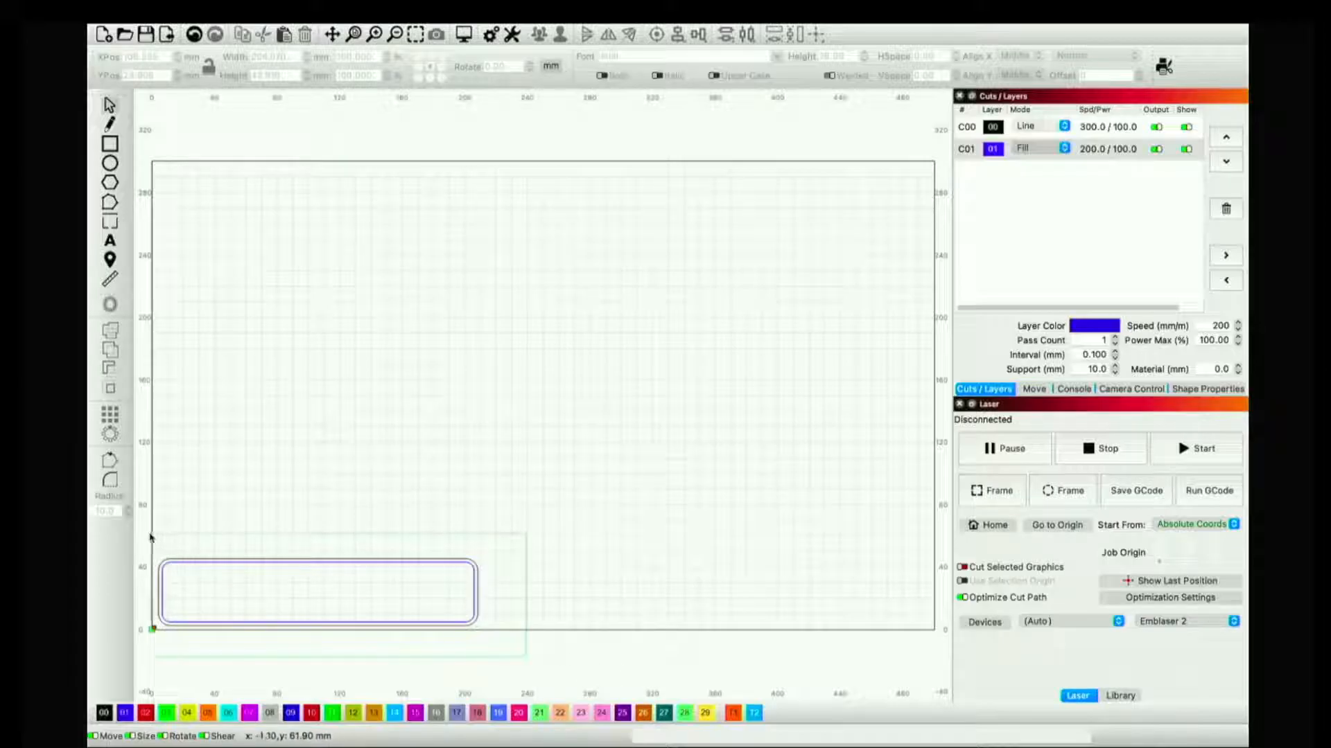
pyautogui.moveTo(155, 537); pyautogui.dragTo(155, 537)
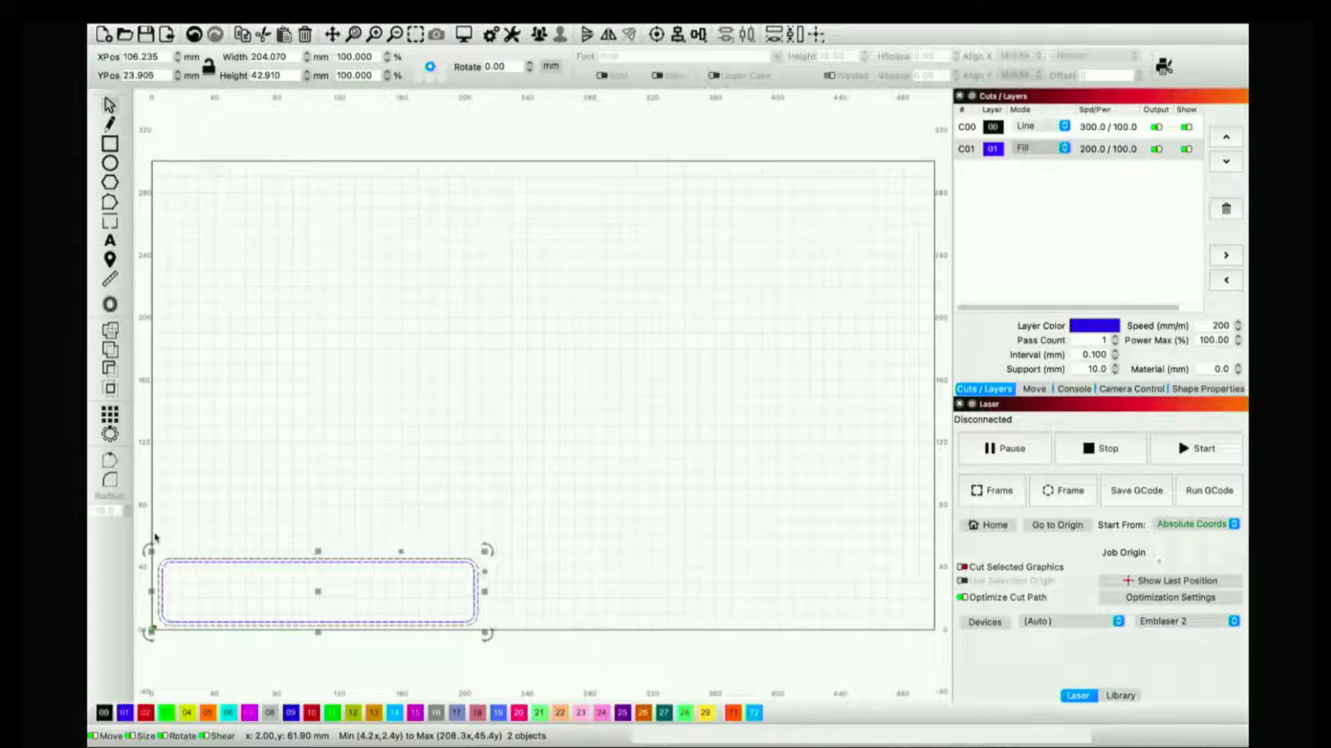
pyautogui.click(112, 415)
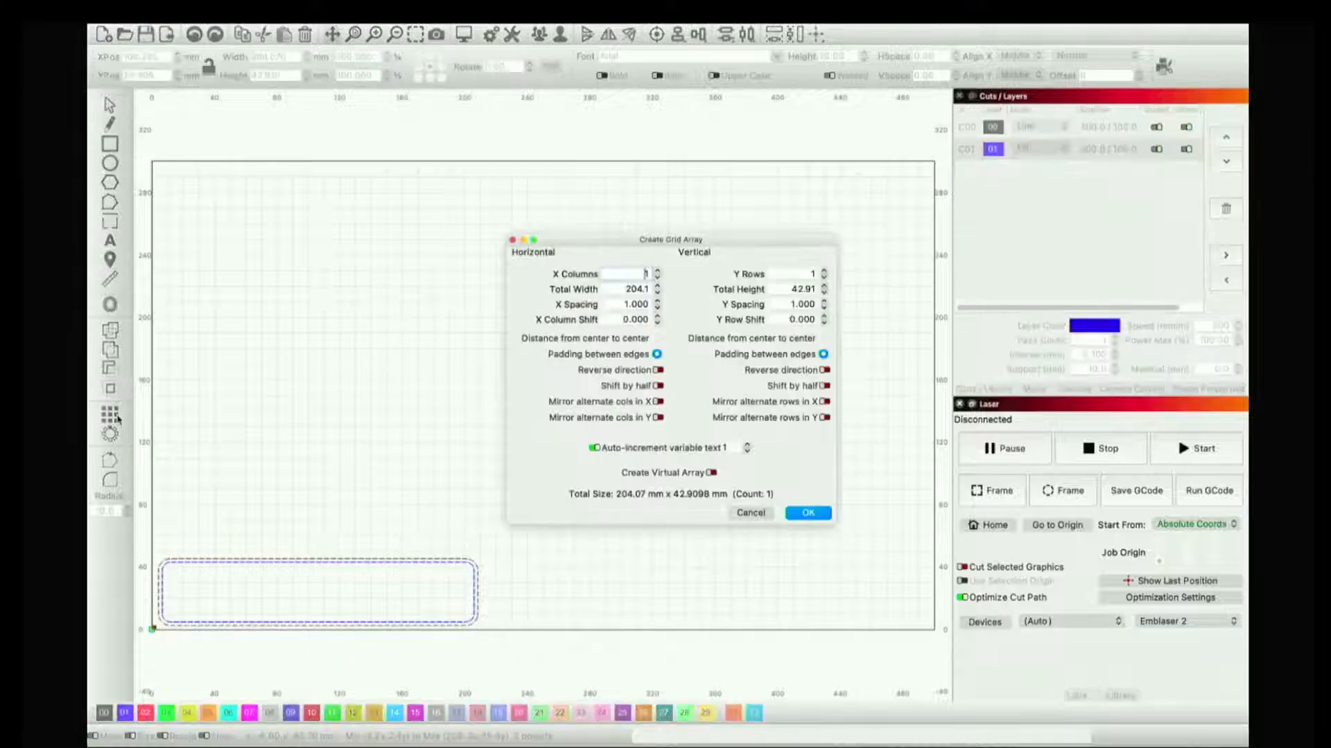
pyautogui.click(824, 271)
pyautogui.click(824, 271)
pyautogui.click(824, 271)
pyautogui.click(824, 271)
pyautogui.click(824, 271)
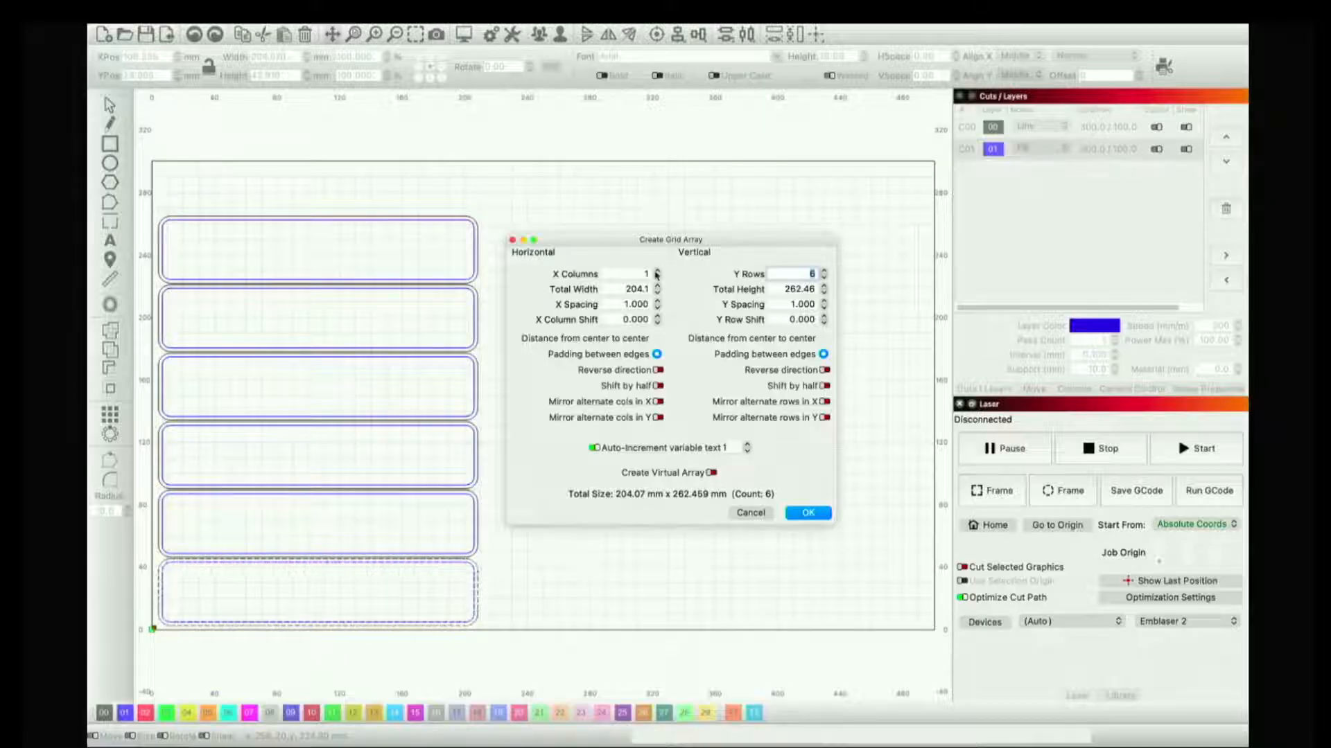
pyautogui.click(657, 271)
pyautogui.click(808, 513)
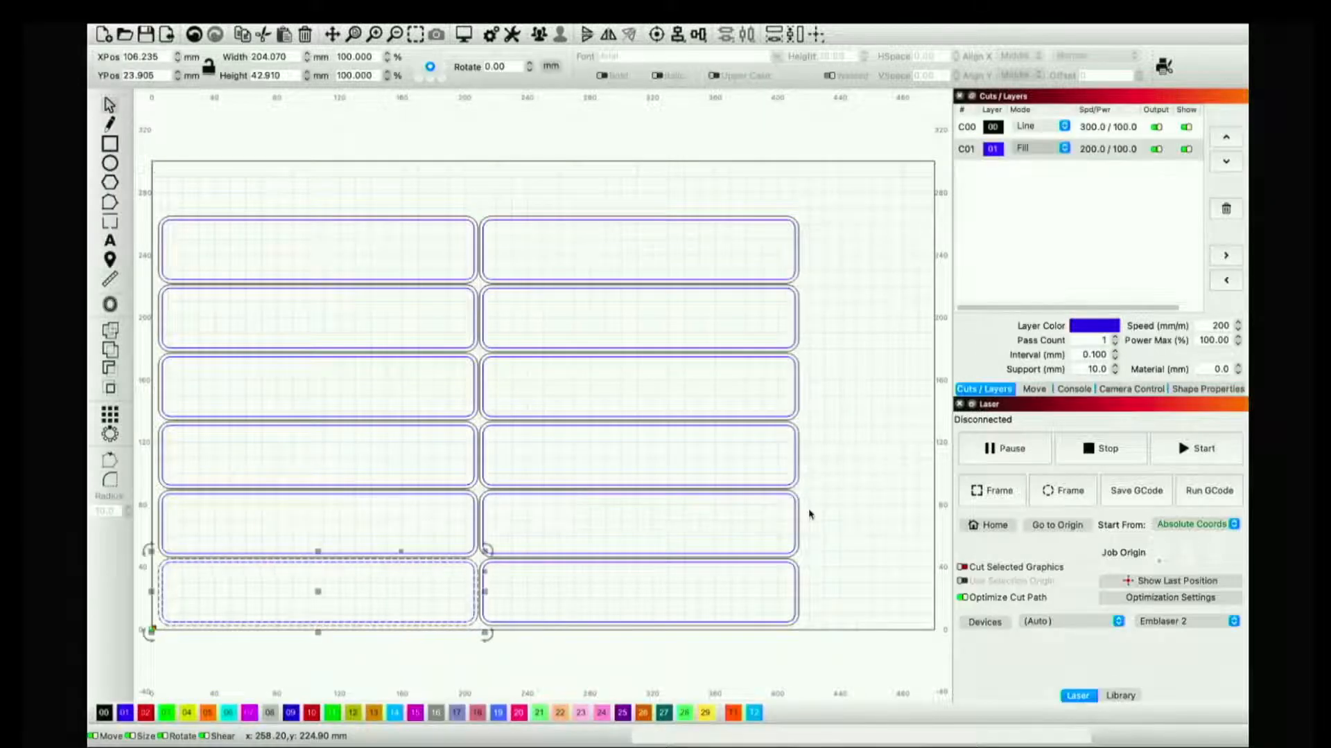
pyautogui.click(882, 480)
# Add the text "Michael Knight" and centre it in the top tag of the first column
pyautogui.click(111, 241)
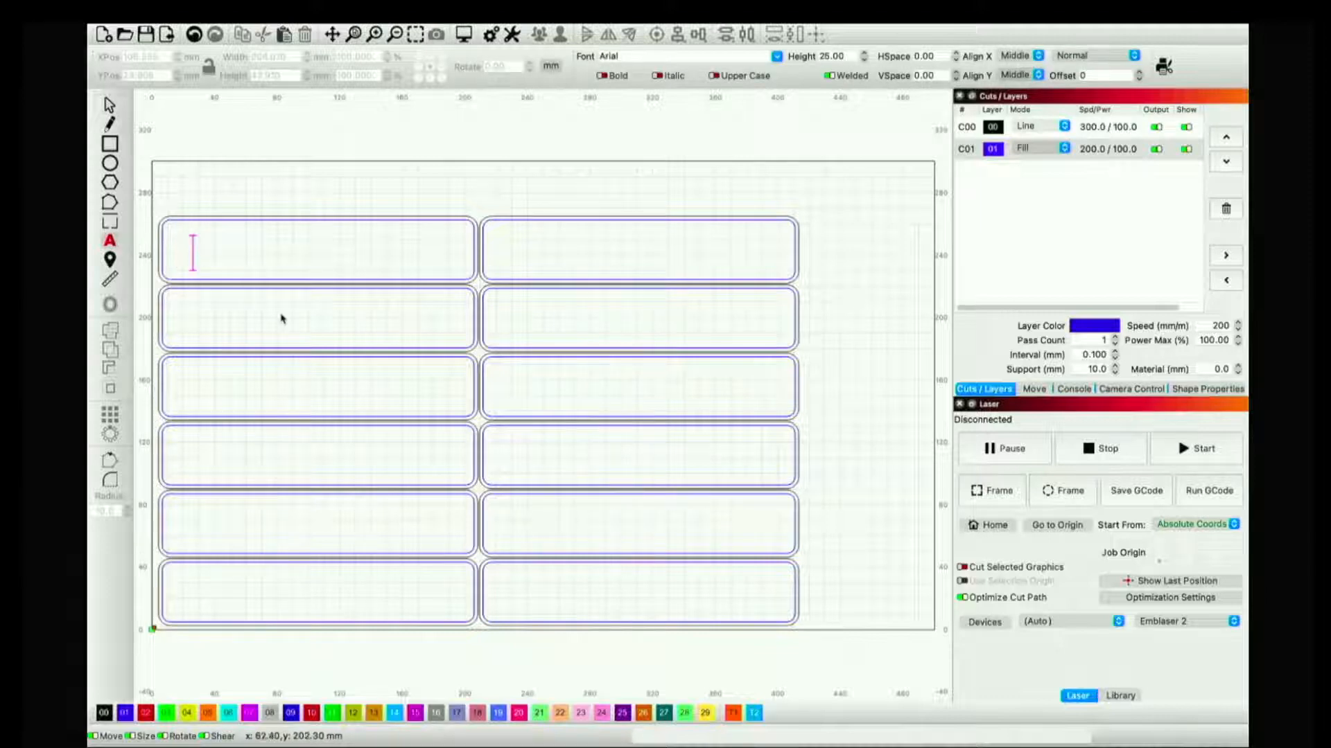
pyautogui.write('Michael')
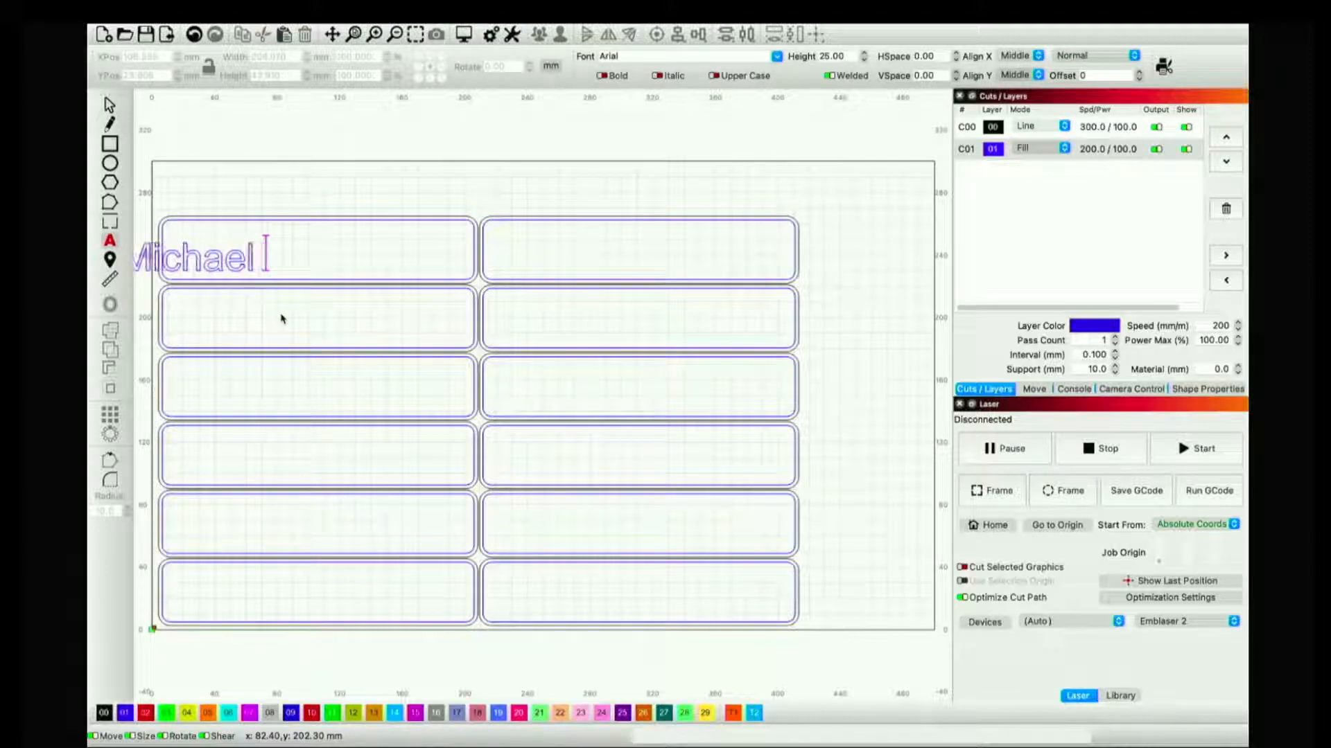
pyautogui.write(' Knight')
pyautogui.press('Escape')
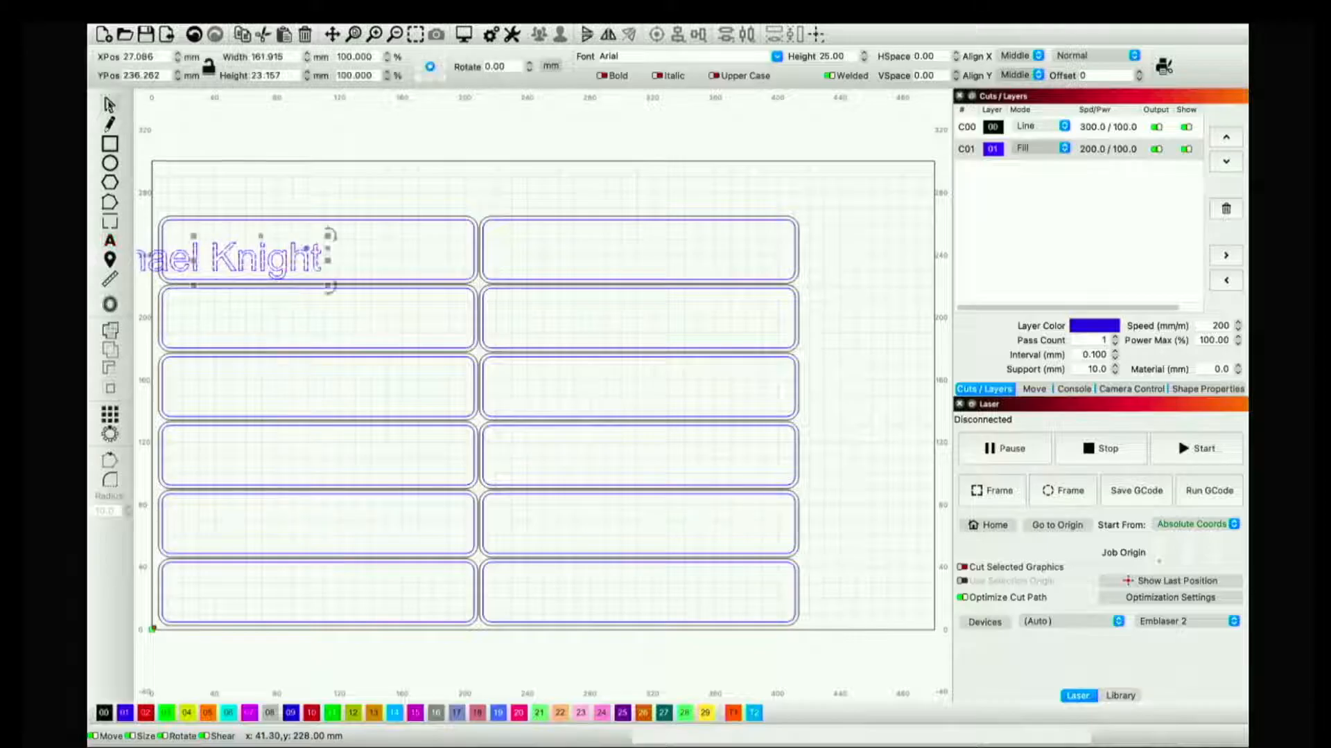
pyautogui.moveTo(193, 257); pyautogui.dragTo(315, 259)
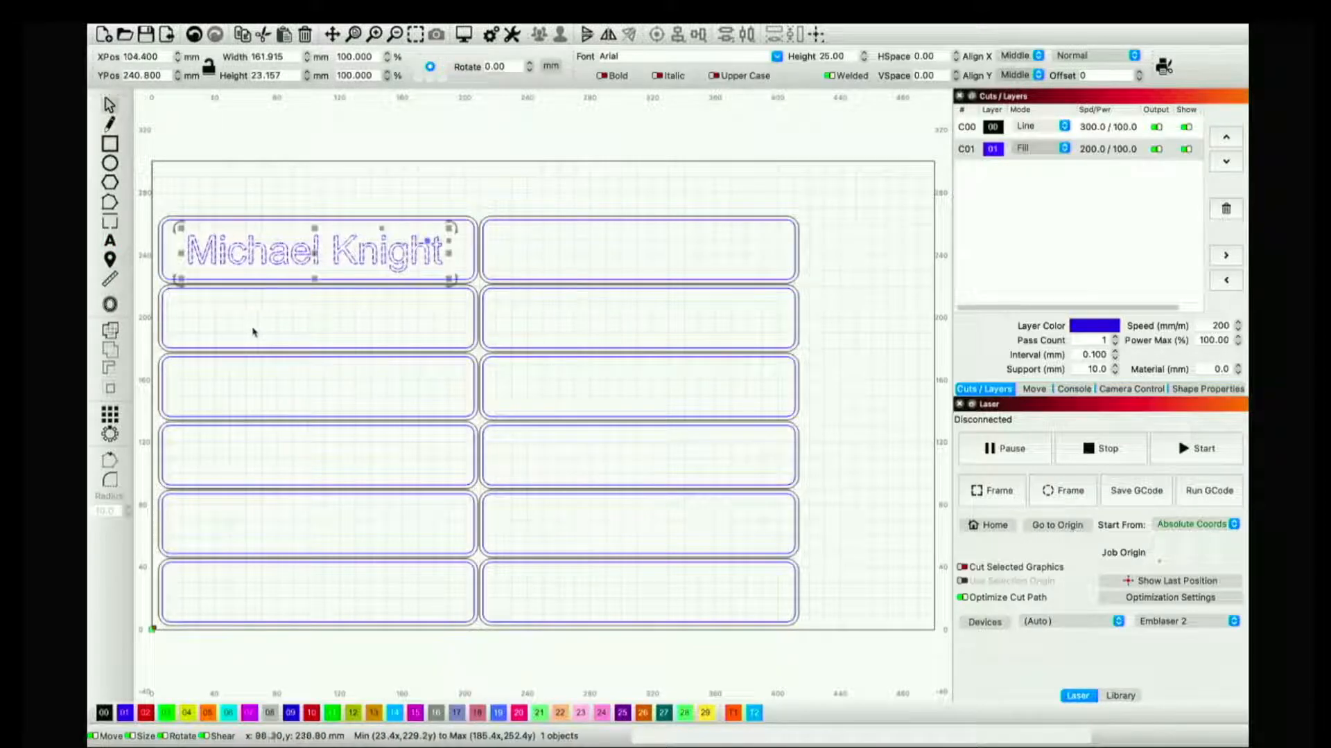
# Add the texts "James Kirk" and "Luke Skywalker", centred in the second and third tags of the first column
pyautogui.hotkey('ctrl', 't')
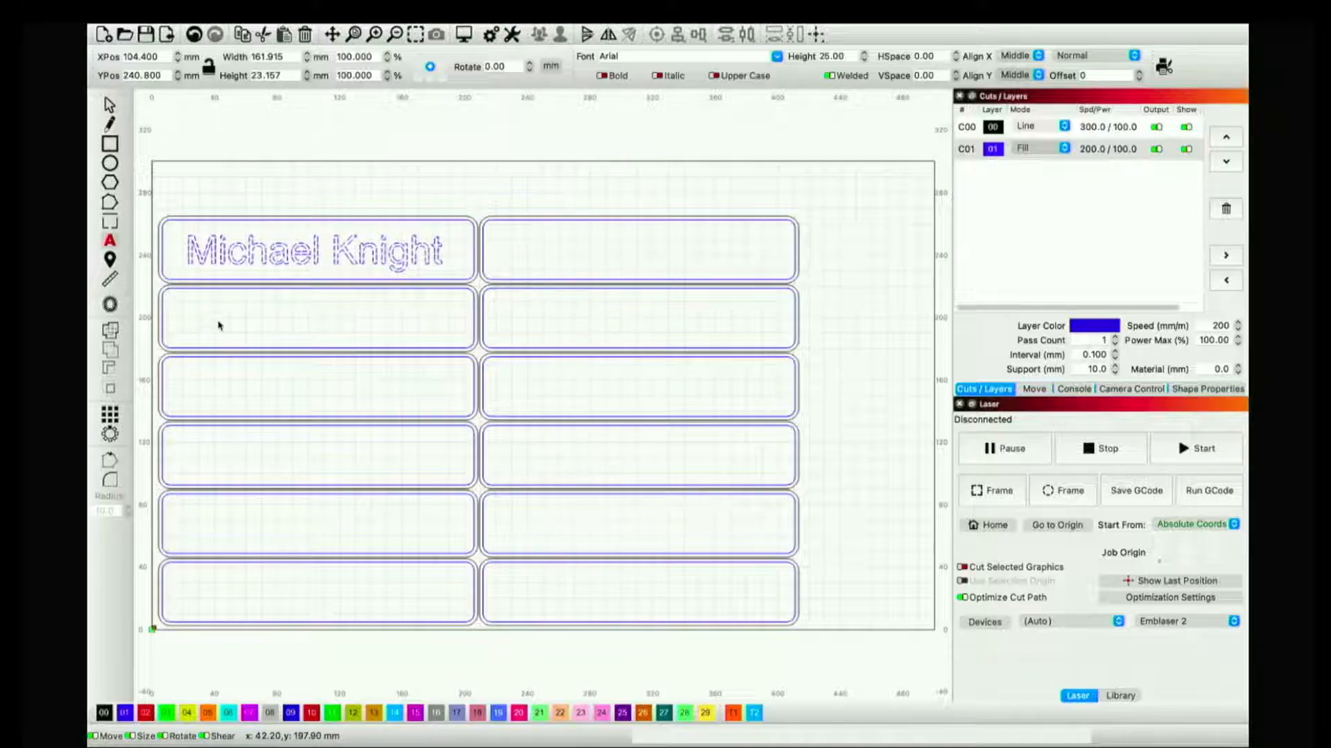
pyautogui.click(219, 326)
pyautogui.write('James Kirk')
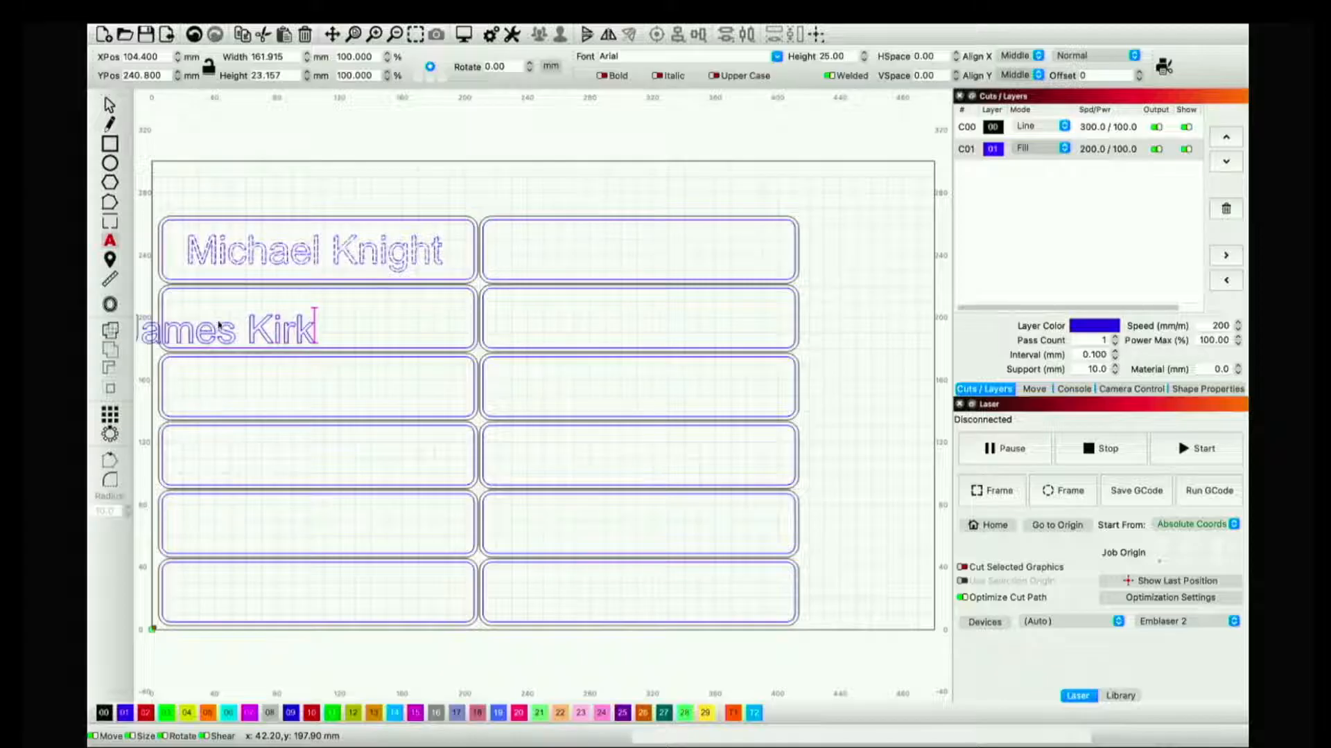
pyautogui.press('Escape')
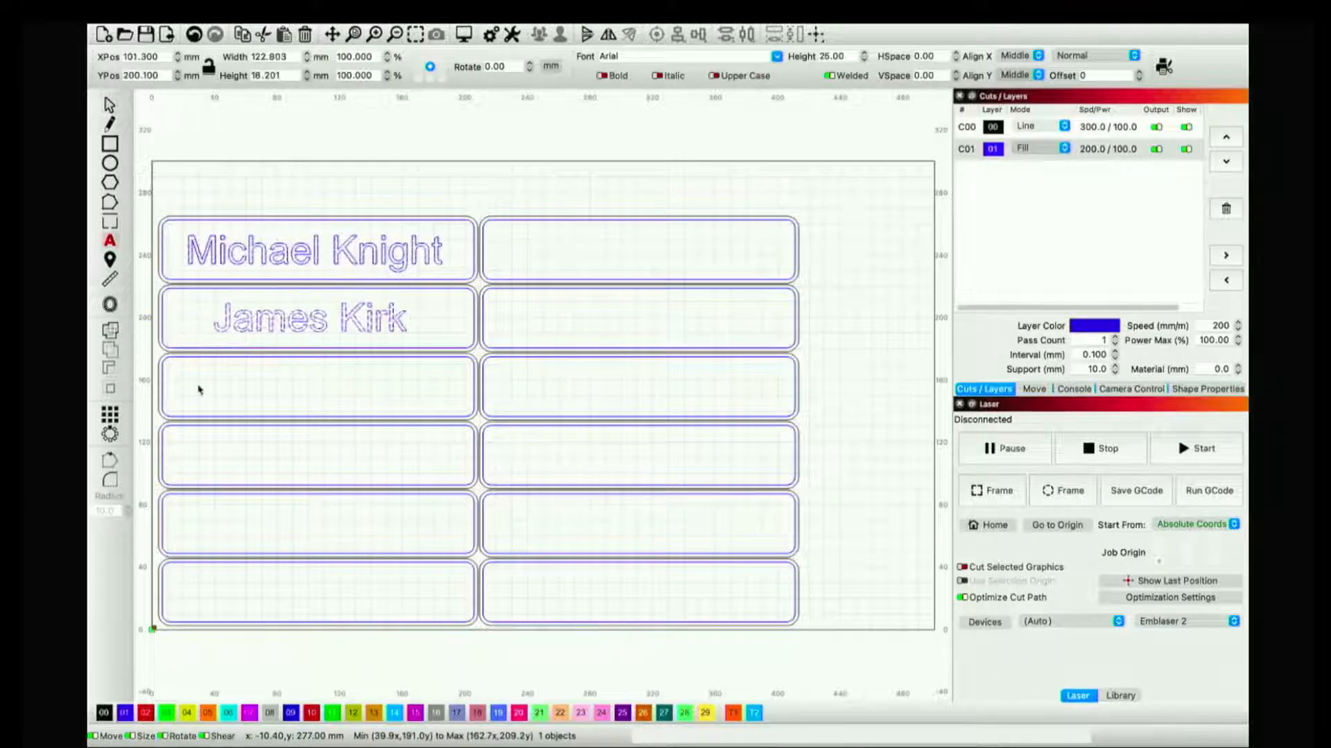
pyautogui.click(198, 390)
pyautogui.write('Luke Skywalker')
pyautogui.press('Escape')
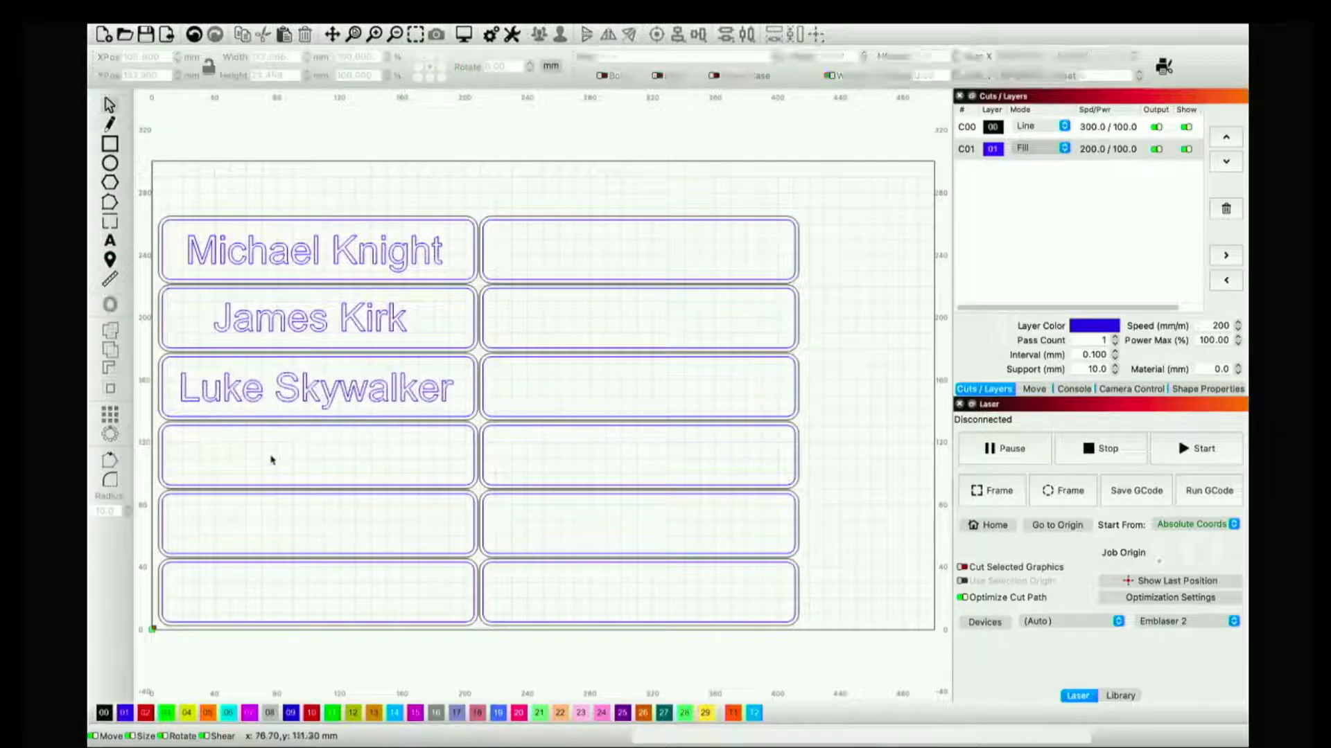
# Add the texts "Ben Sisko" and "Roger Ramjet", centred in the fourth and fifth tags of the first column
pyautogui.press('t')
pyautogui.click(249, 456)
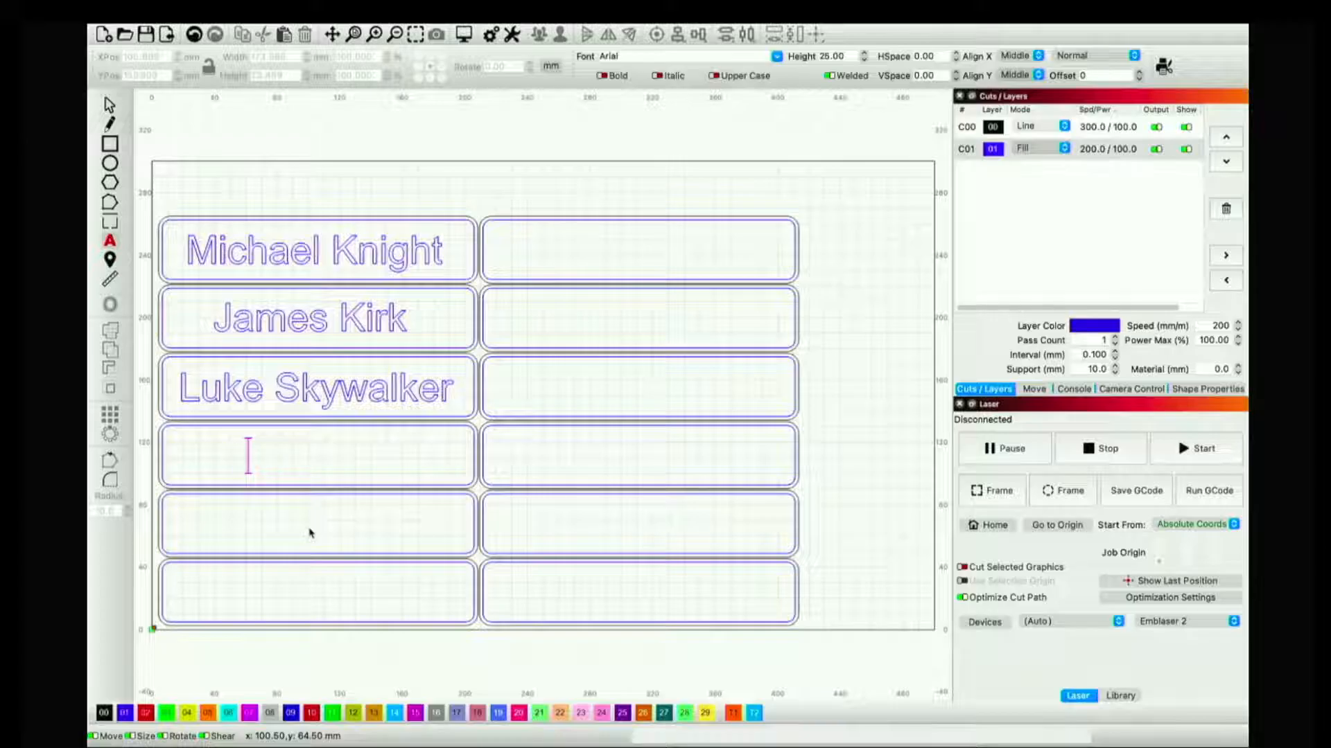
pyautogui.write('Ben Sisko')
pyautogui.press('Escape')
pyautogui.press('t')
pyautogui.click(264, 527)
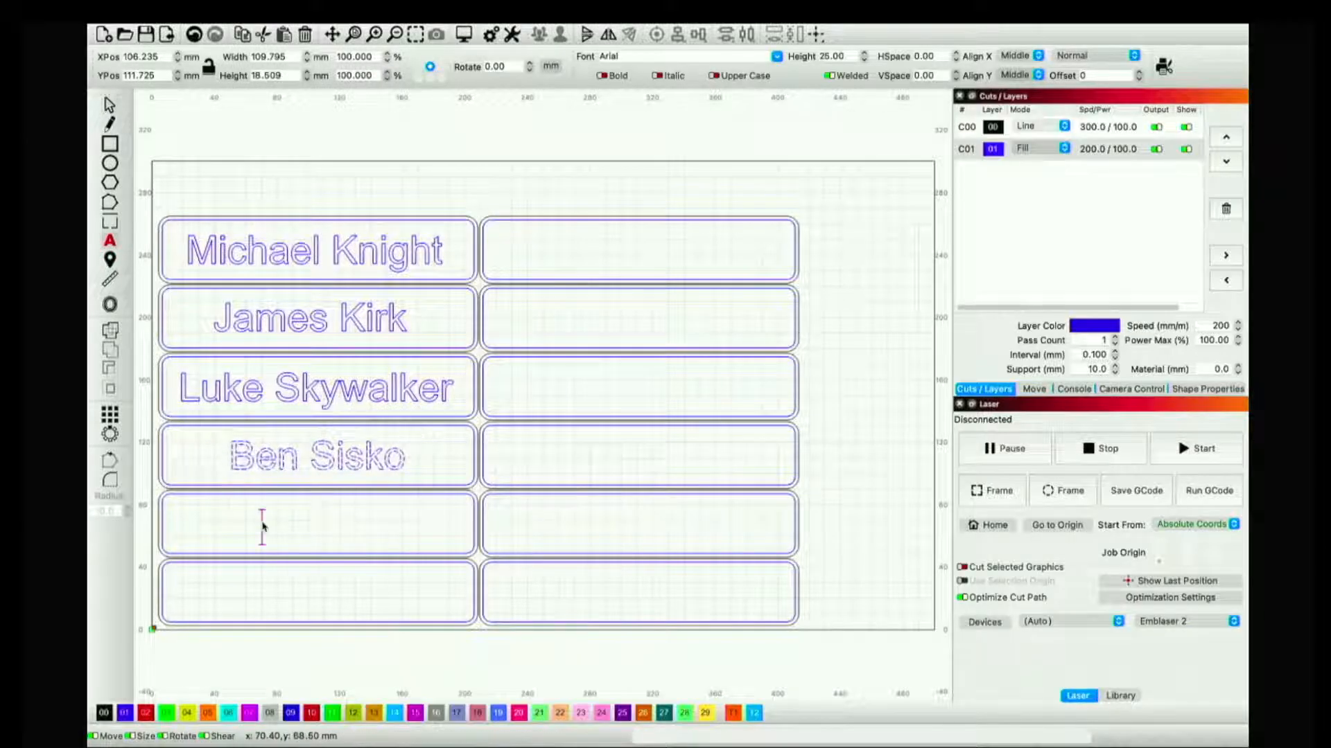
pyautogui.write('Roger Ramjet')
pyautogui.press('Escape')
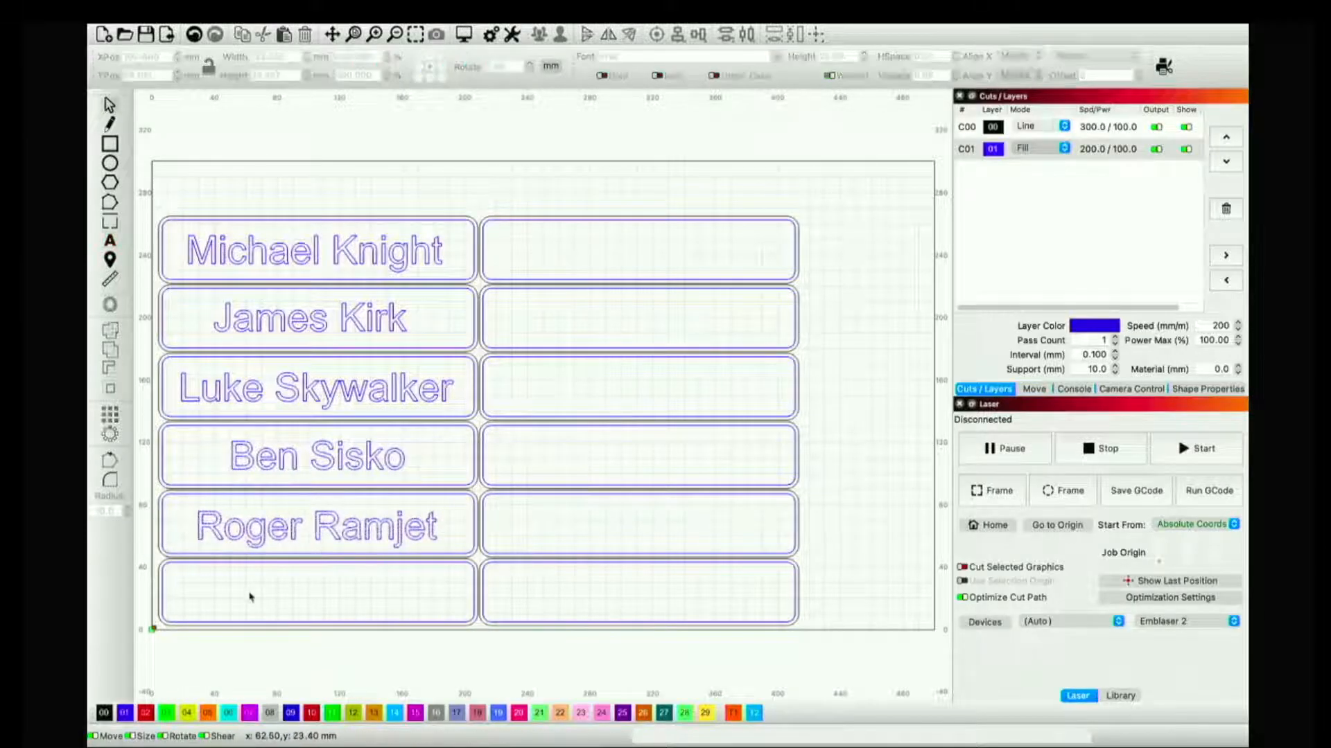
# Add "Herman Munster" to the last tag of the first column and "Logan" to the top tag of the second, centring each
pyautogui.press('t')
pyautogui.click(242, 600)
pyautogui.write('Herman Munster')
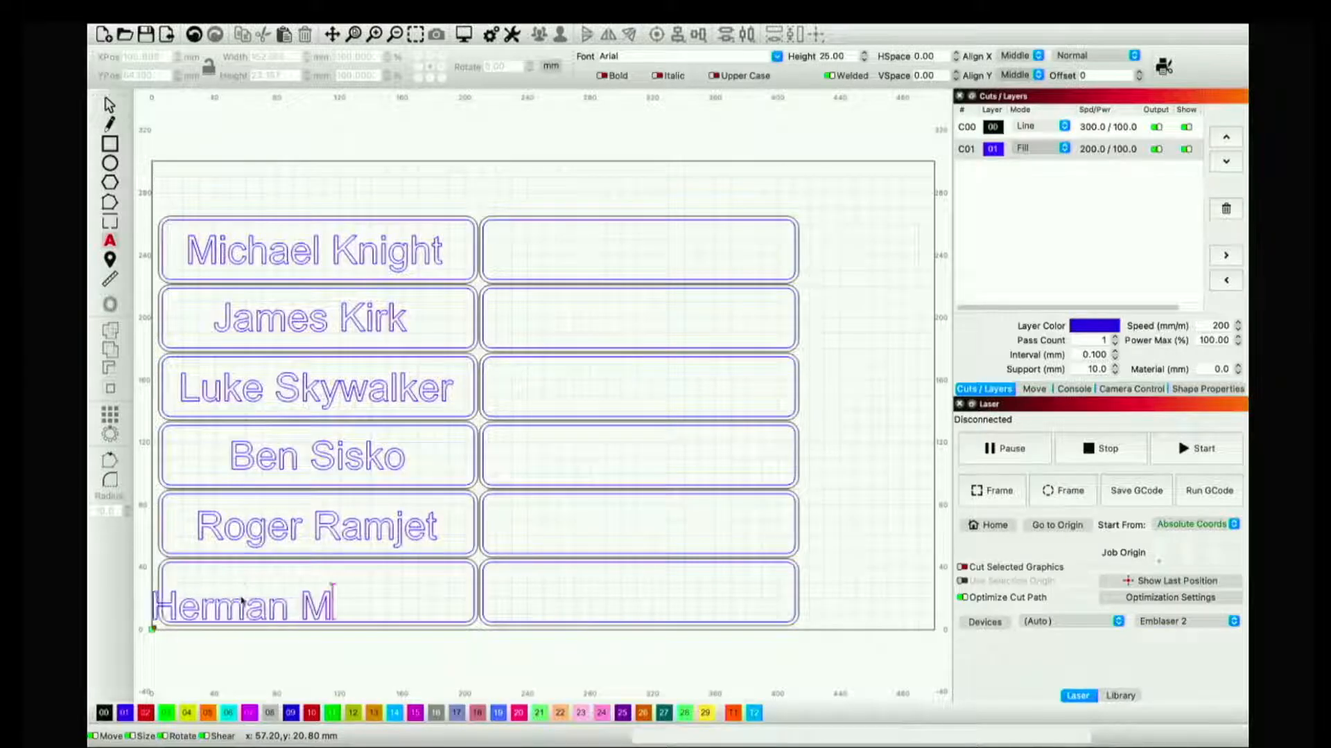
pyautogui.press('Escape')
pyautogui.press('t')
pyautogui.click(516, 251)
pyautogui.write('Logan')
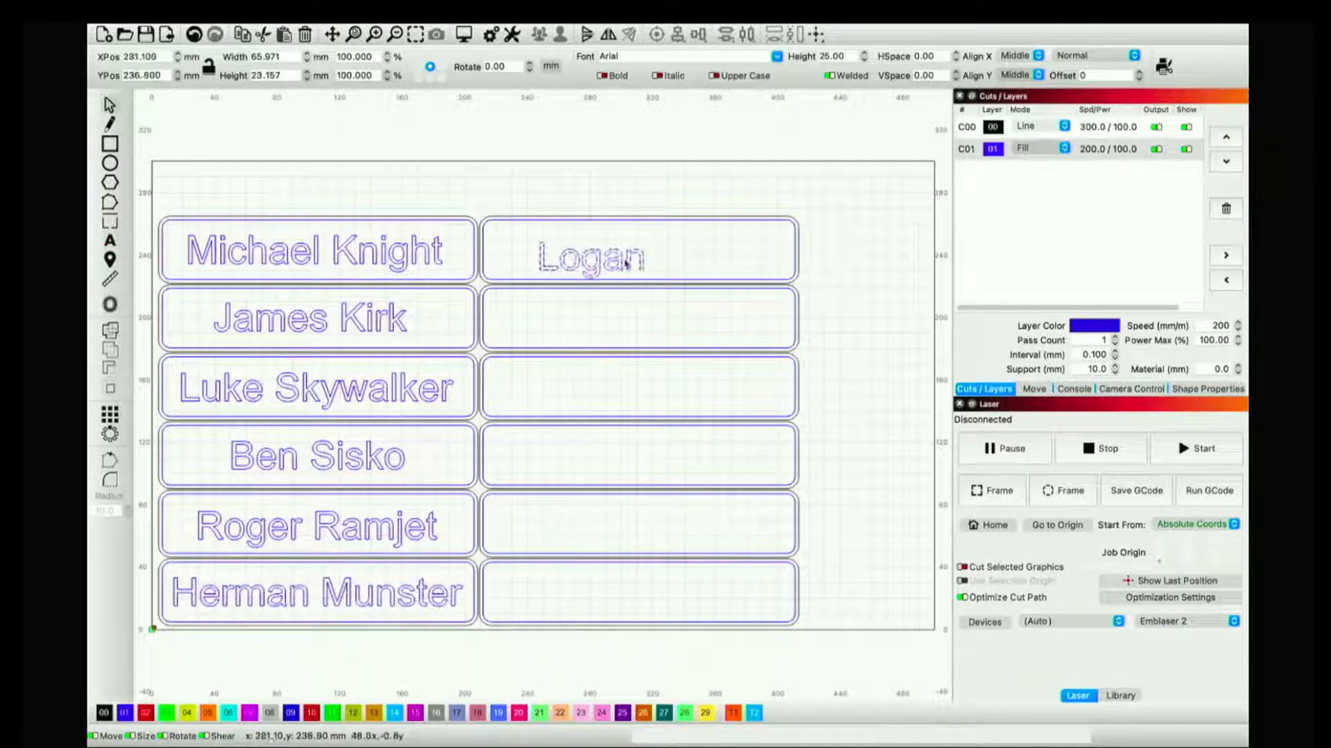
pyautogui.press('Escape')
# Add the texts "Kitty Pride" and "Kiser Sohsay", centred in the second and third tags of the second column
pyautogui.press('t')
pyautogui.click(576, 320)
pyautogui.write('Kitty Pride')
pyautogui.press('Escape')
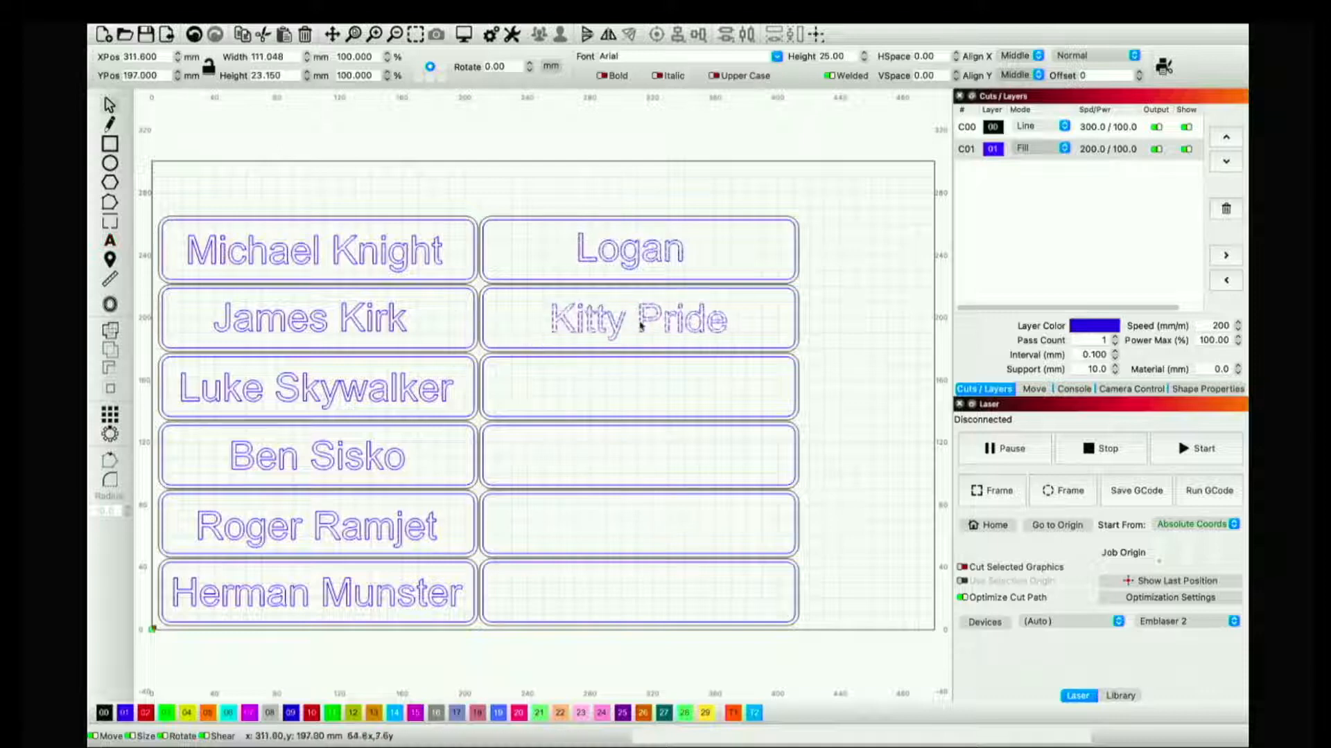
pyautogui.press('t')
pyautogui.click(591, 392)
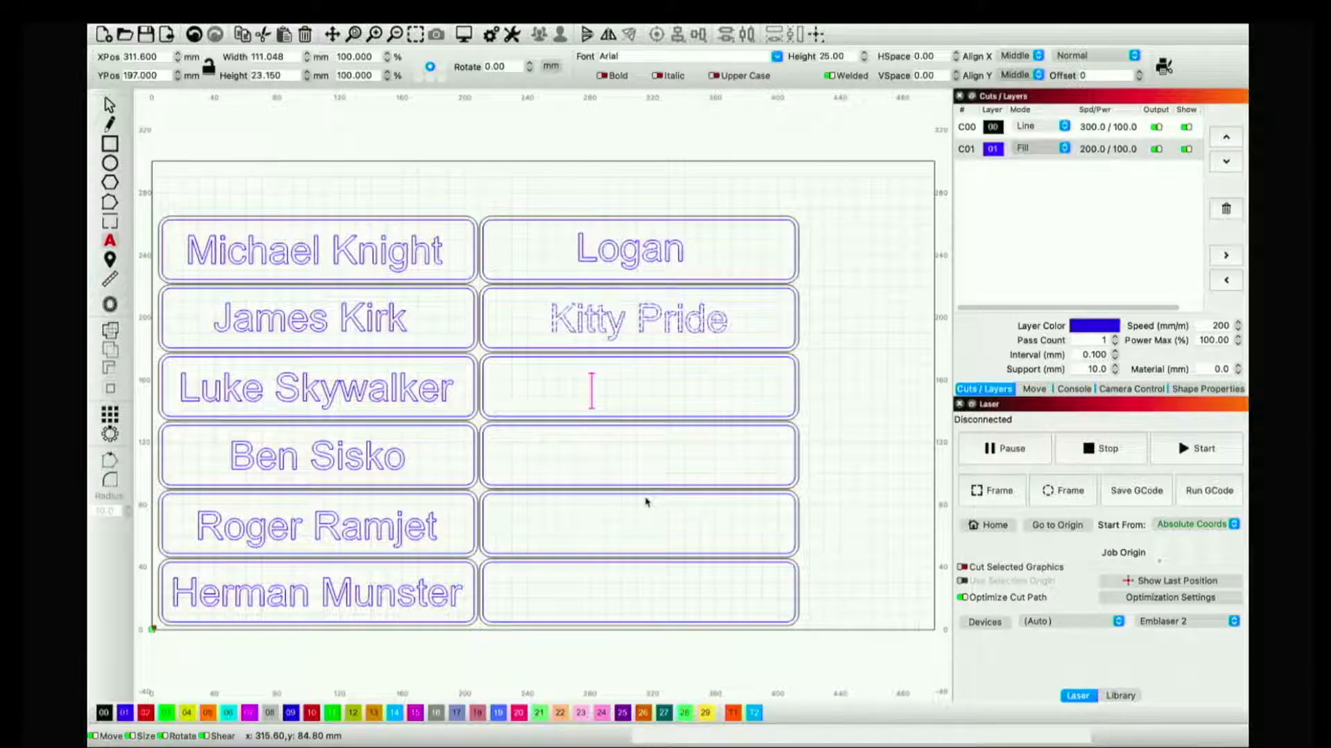
pyautogui.write('Kiser Sohsay')
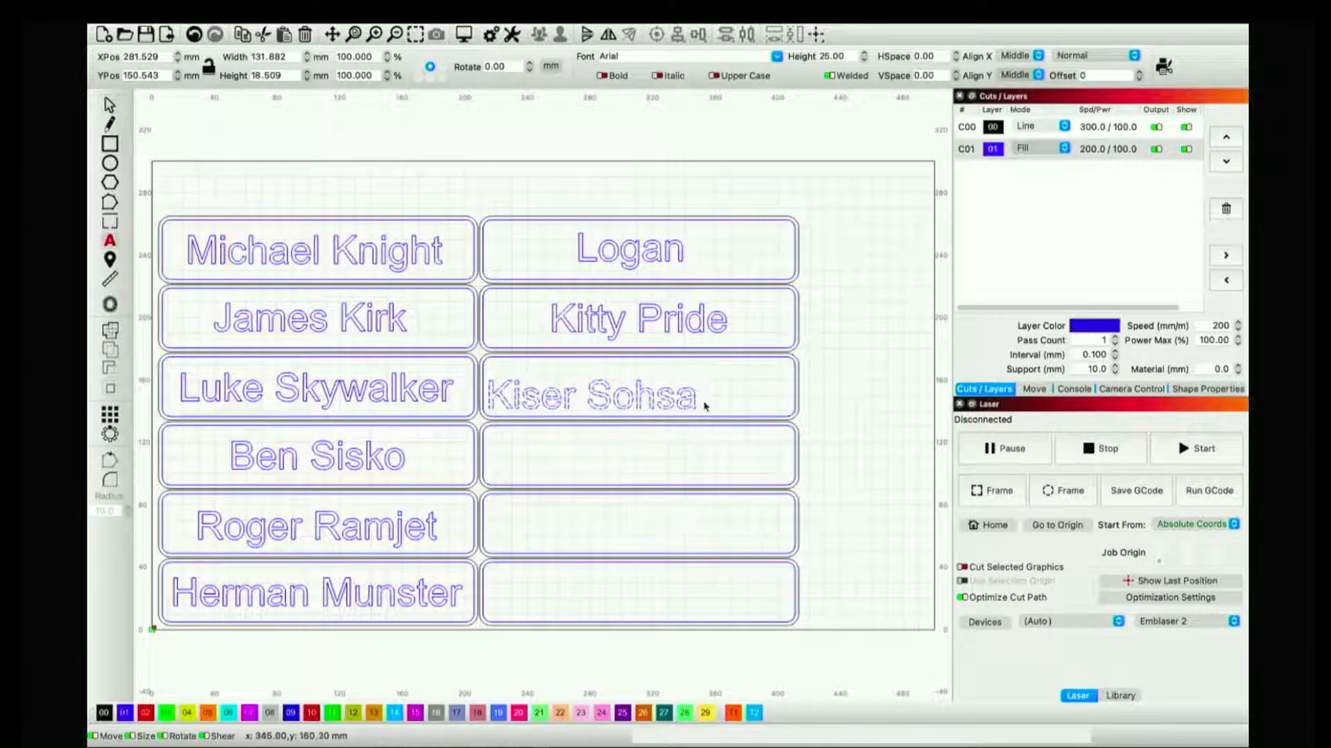
pyautogui.press('Escape')
pyautogui.press('t')
pyautogui.click(529, 458)
pyautogui.write('Hoshi')
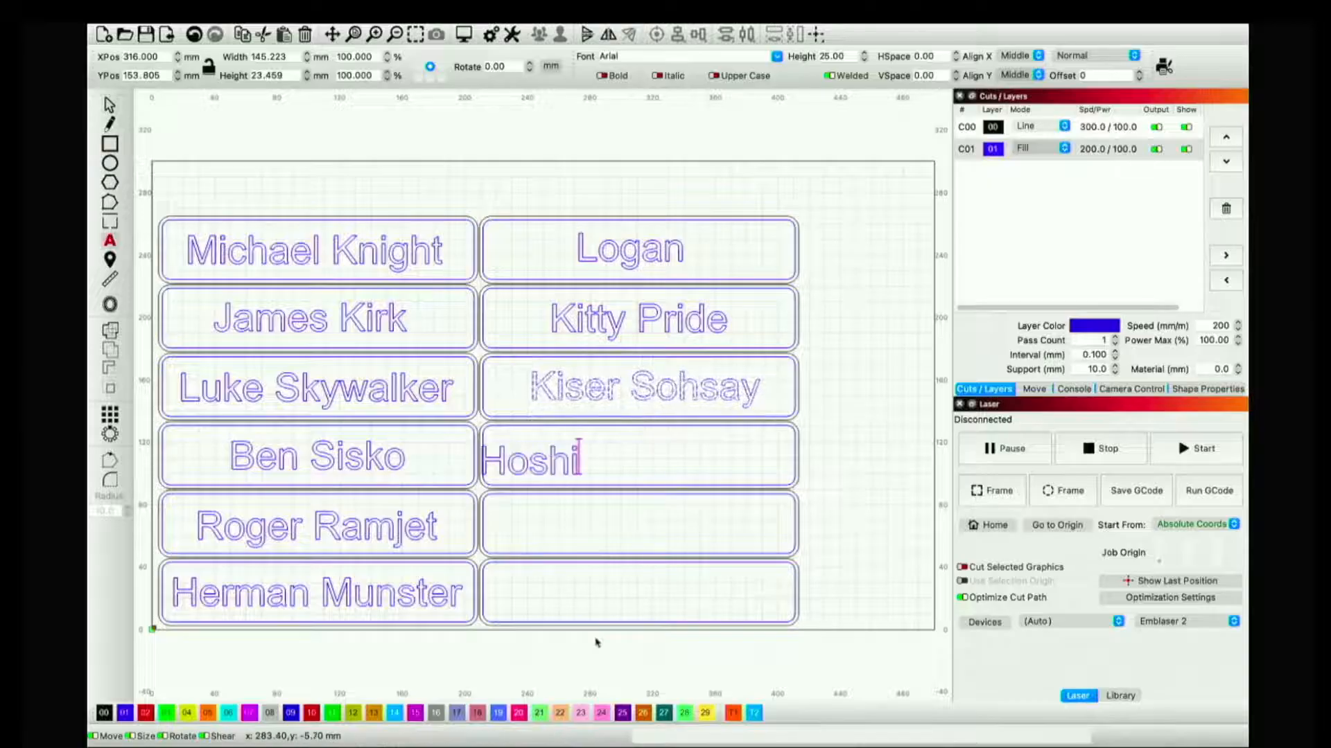
pyautogui.write('ro Saki')
pyautogui.press('Escape')
pyautogui.press('t')
pyautogui.click(615, 525)
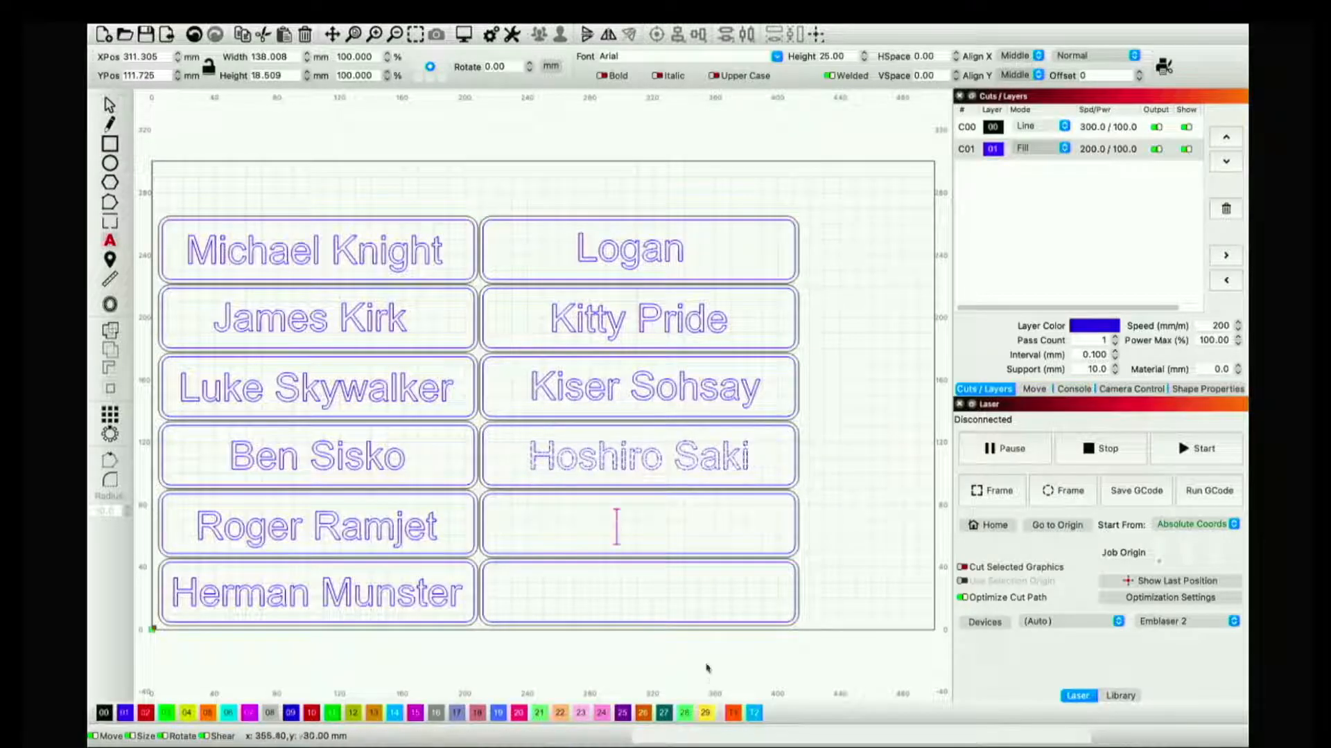
pyautogui.write('Collen Bree')
pyautogui.press('Escape')
# Add the text "Fenn Shynn" to the last tag of the second column and move it to the tag's centre
pyautogui.press('t')
pyautogui.click(575, 593)
pyautogui.write('Fenn Shynn')
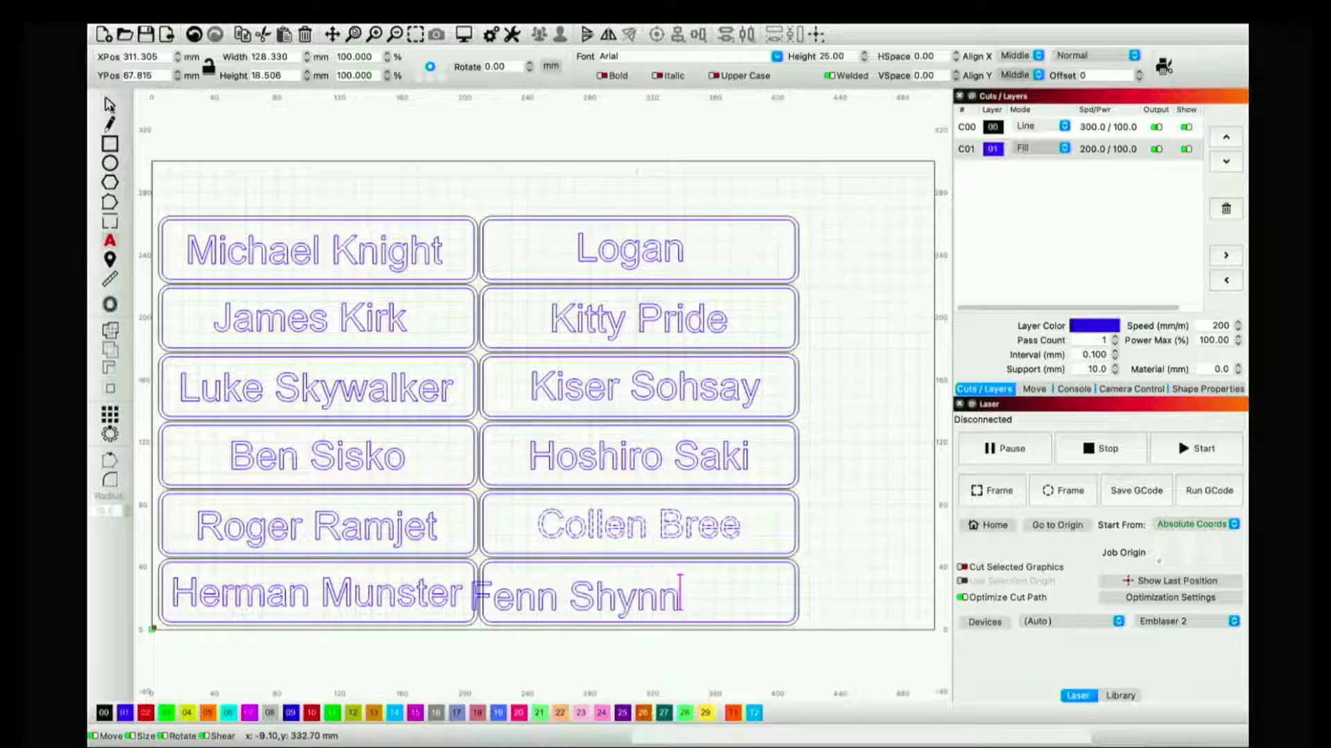
pyautogui.press('Escape')
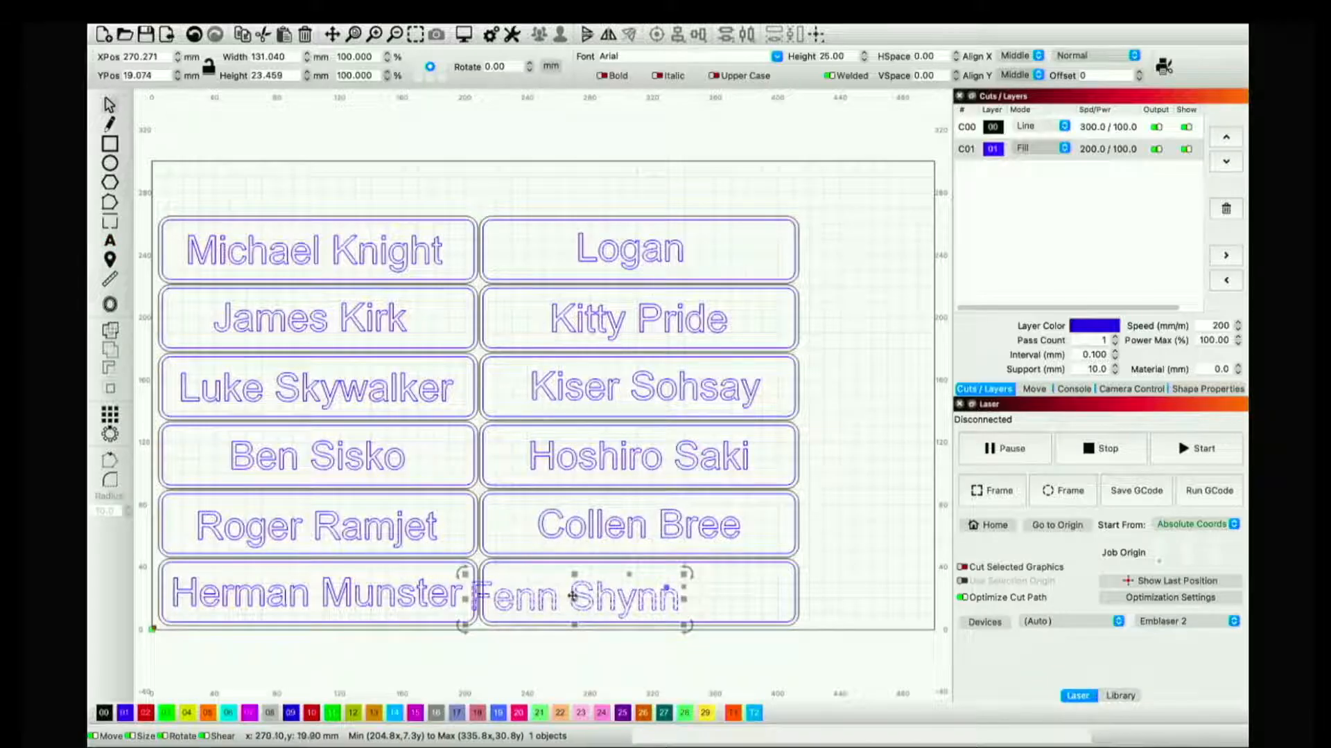
pyautogui.moveTo(620, 602); pyautogui.dragTo(633, 599)
pyautogui.click(638, 594)
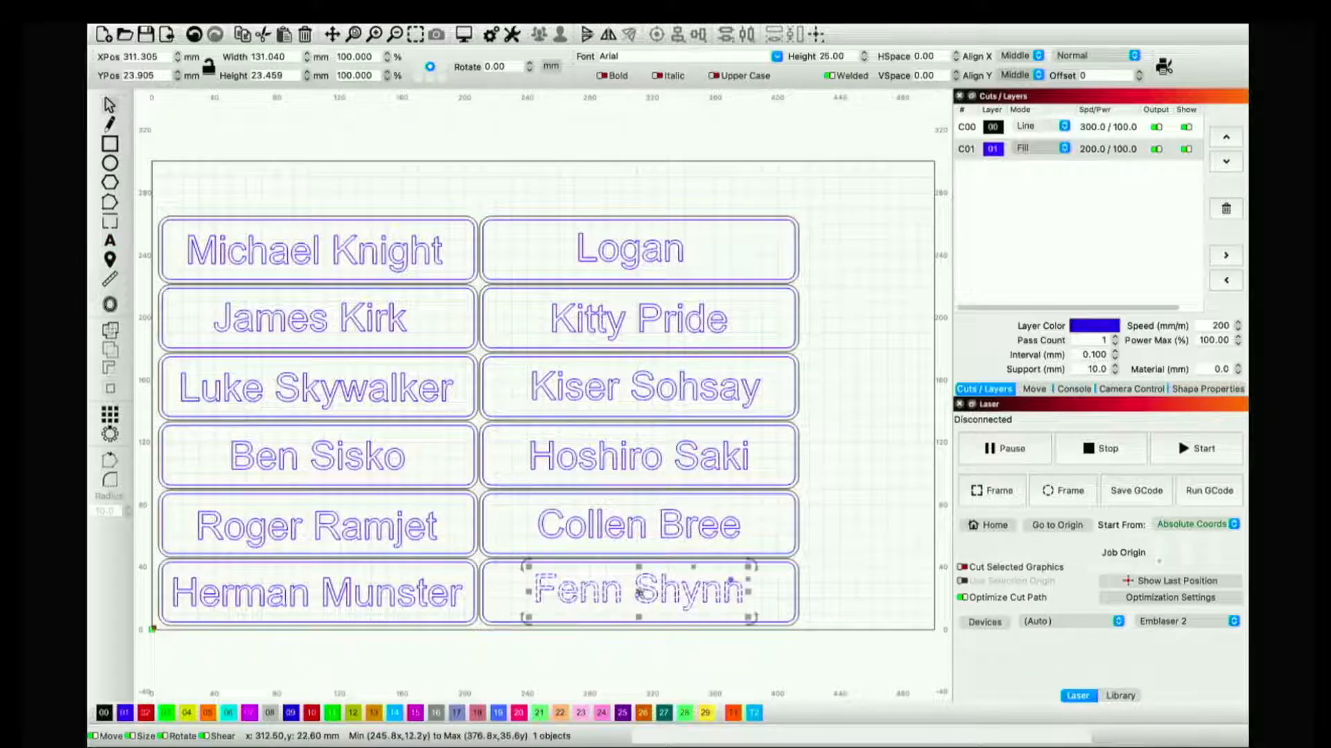
pyautogui.click(871, 543)
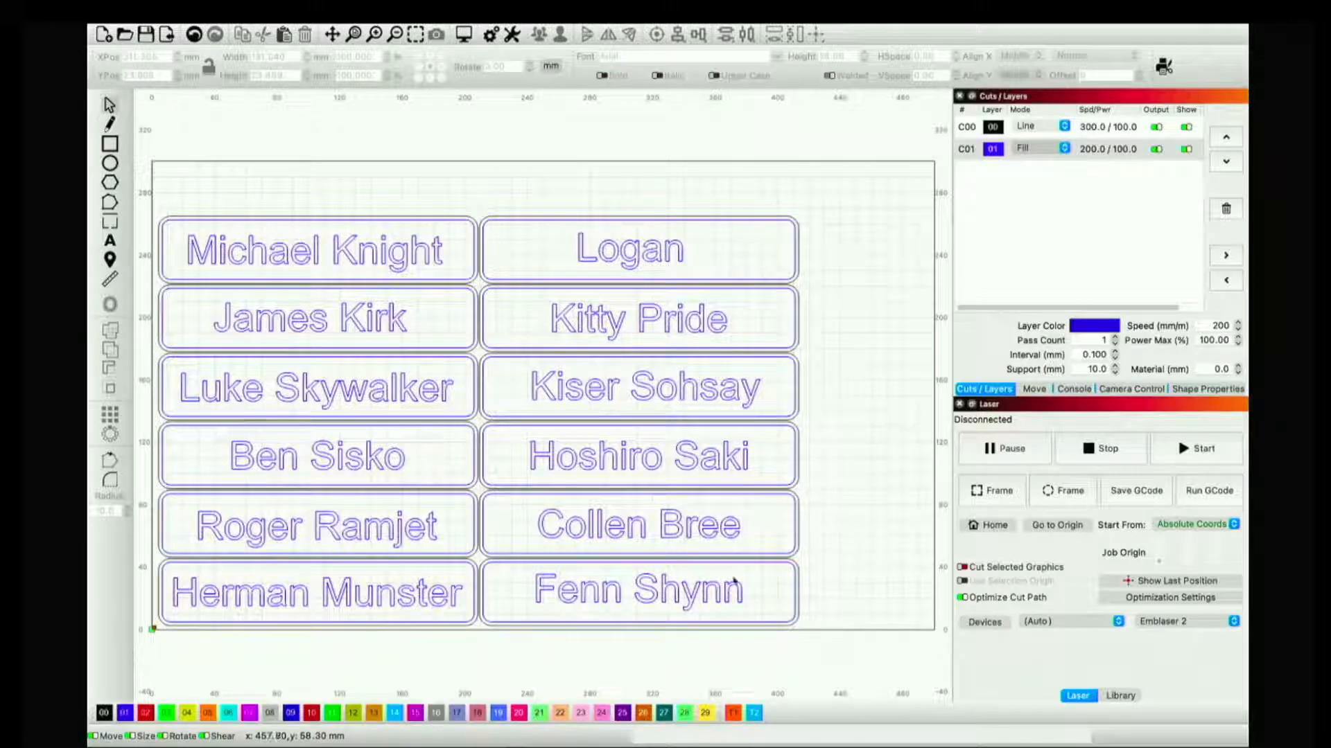
pyautogui.click(638, 589)
pyautogui.moveTo(640, 592); pyautogui.dragTo(644, 592)
pyautogui.click(896, 527)
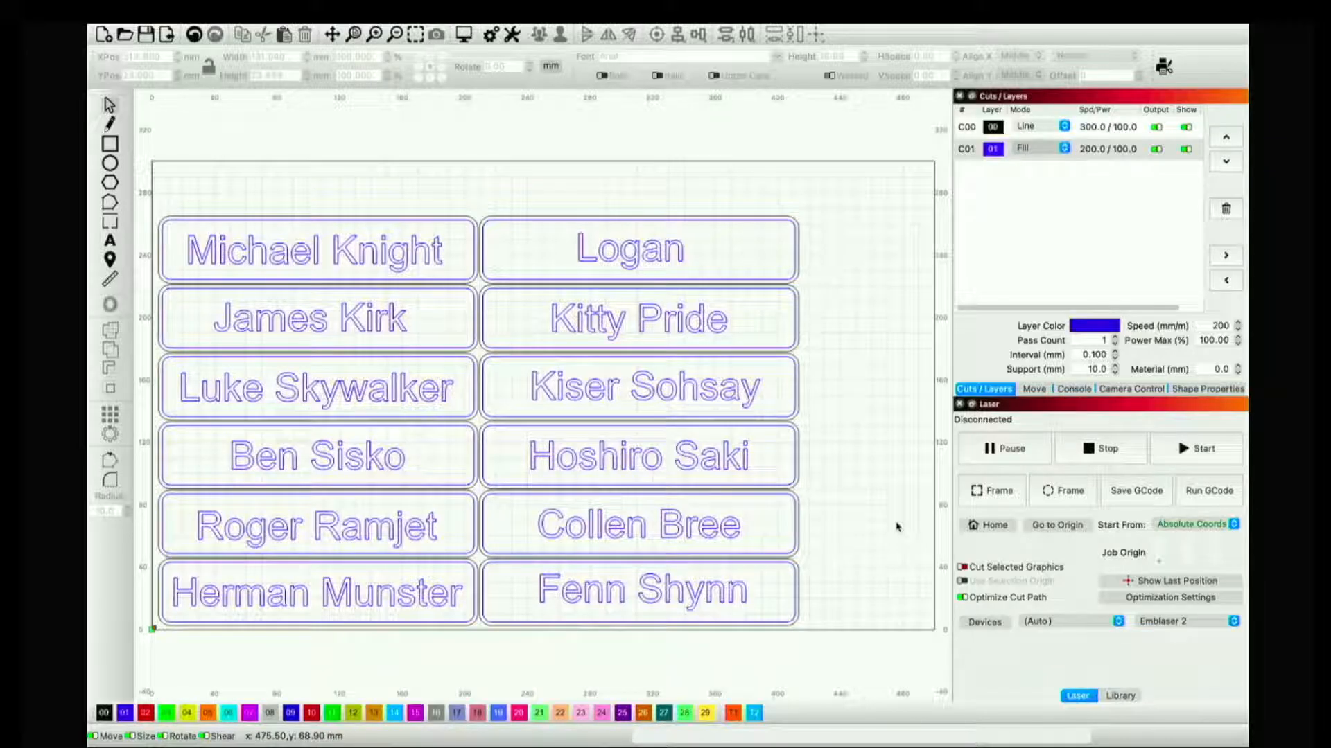
# Place the A4 sizing template from the Art Library above the work area, then close the library
pyautogui.scroll(-4, 623, 492)
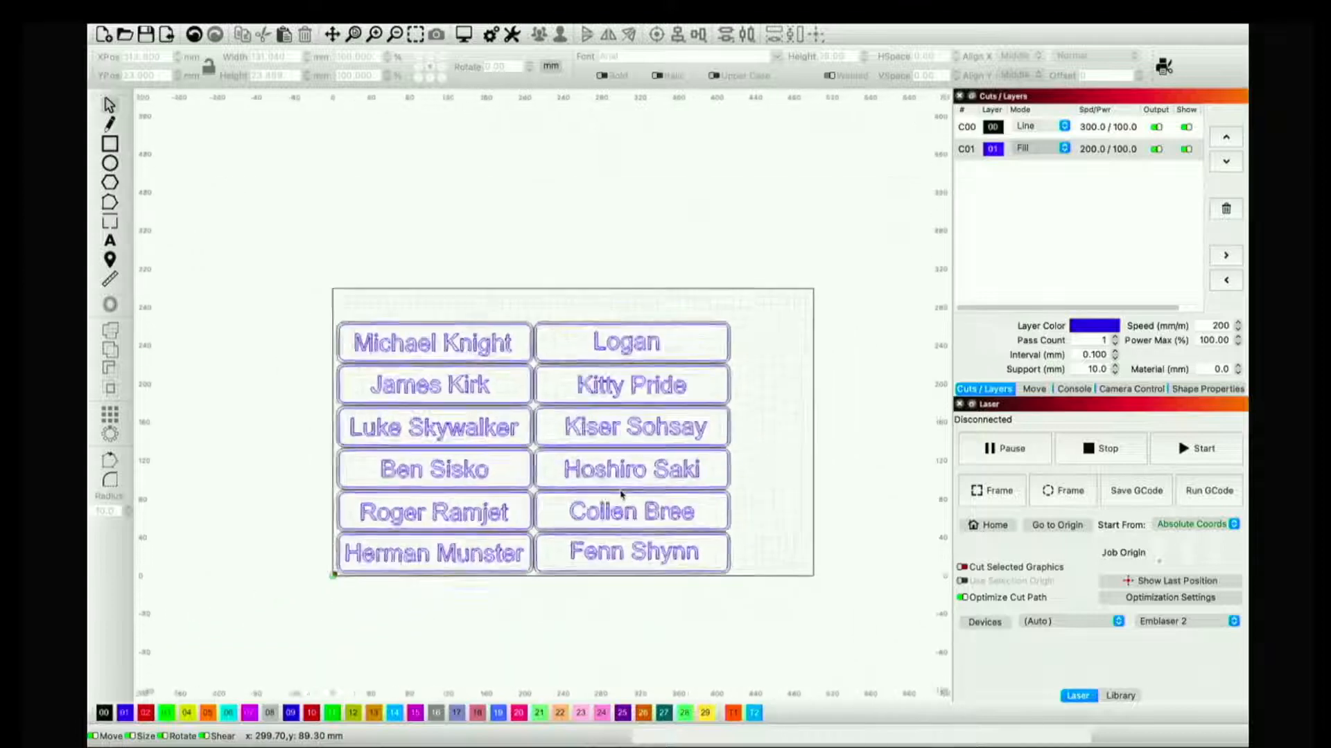
pyautogui.scroll(-2, 552, 565)
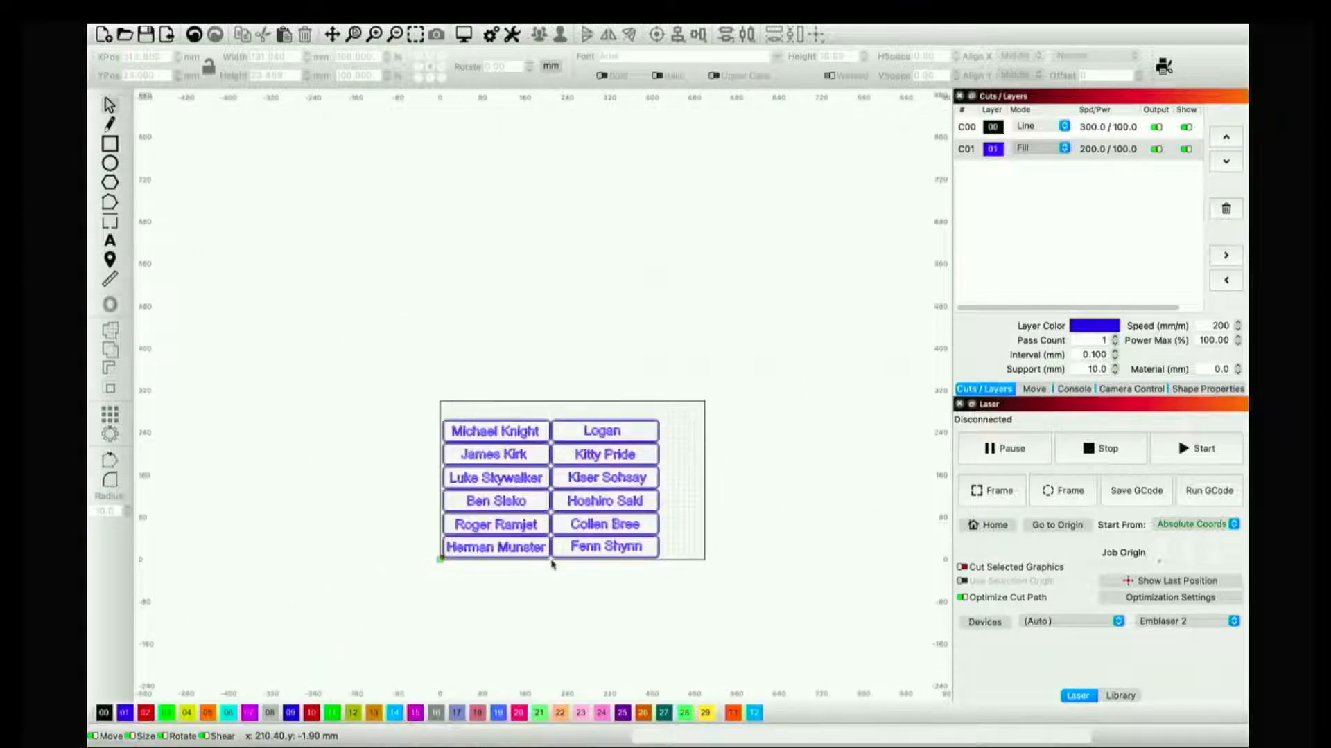
pyautogui.moveTo(480, 29)
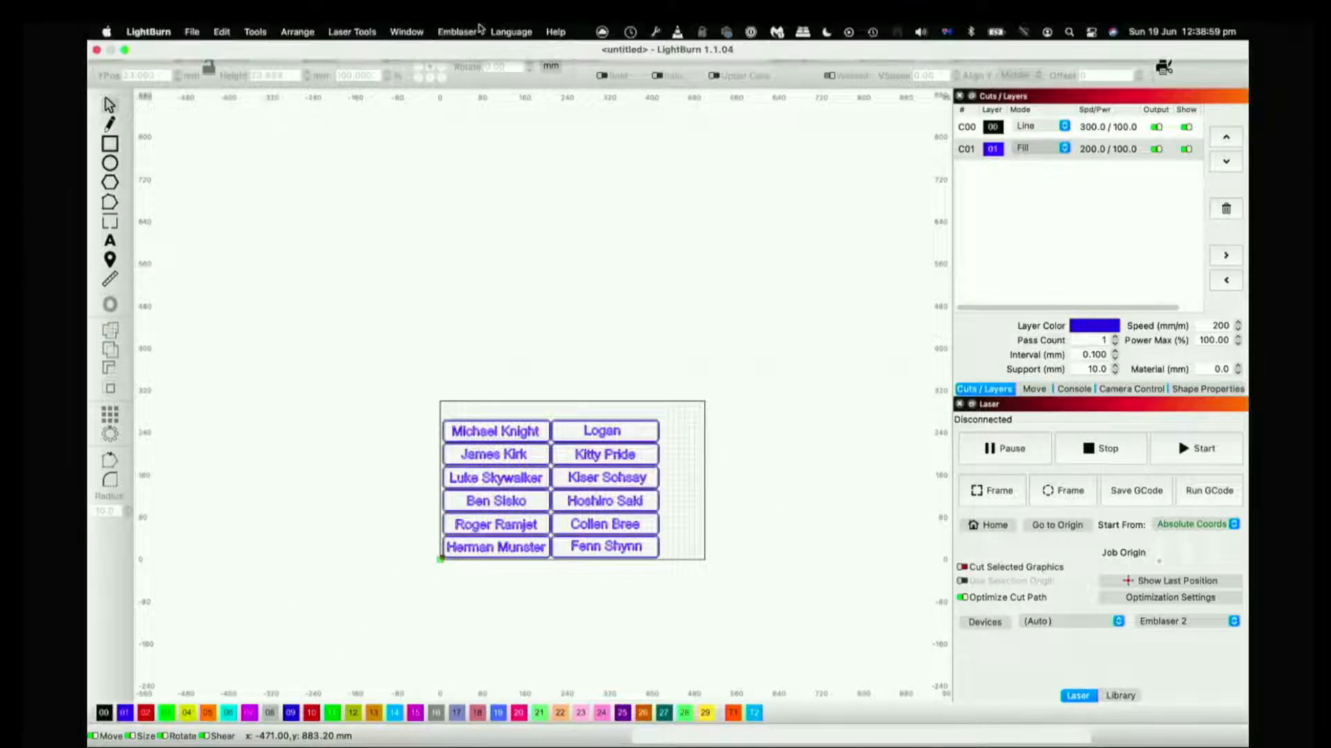
pyautogui.click(419, 33)
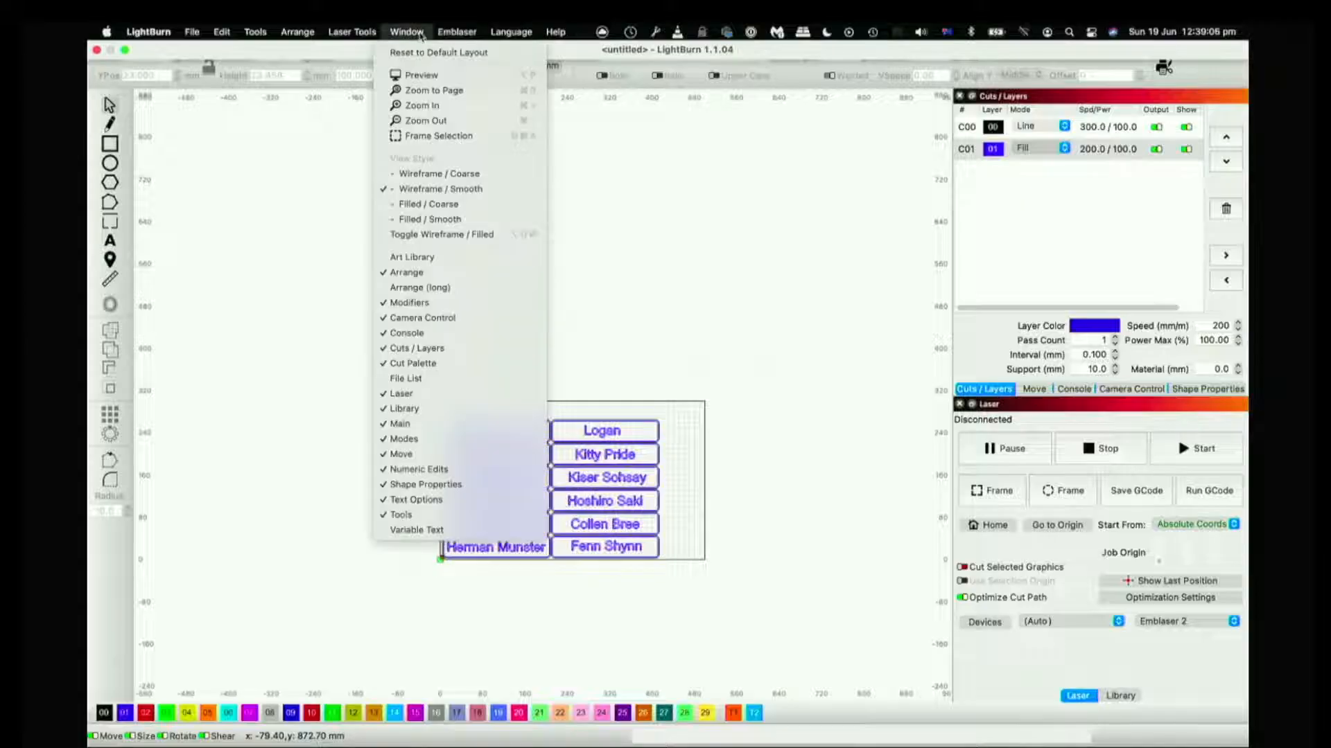
pyautogui.click(436, 257)
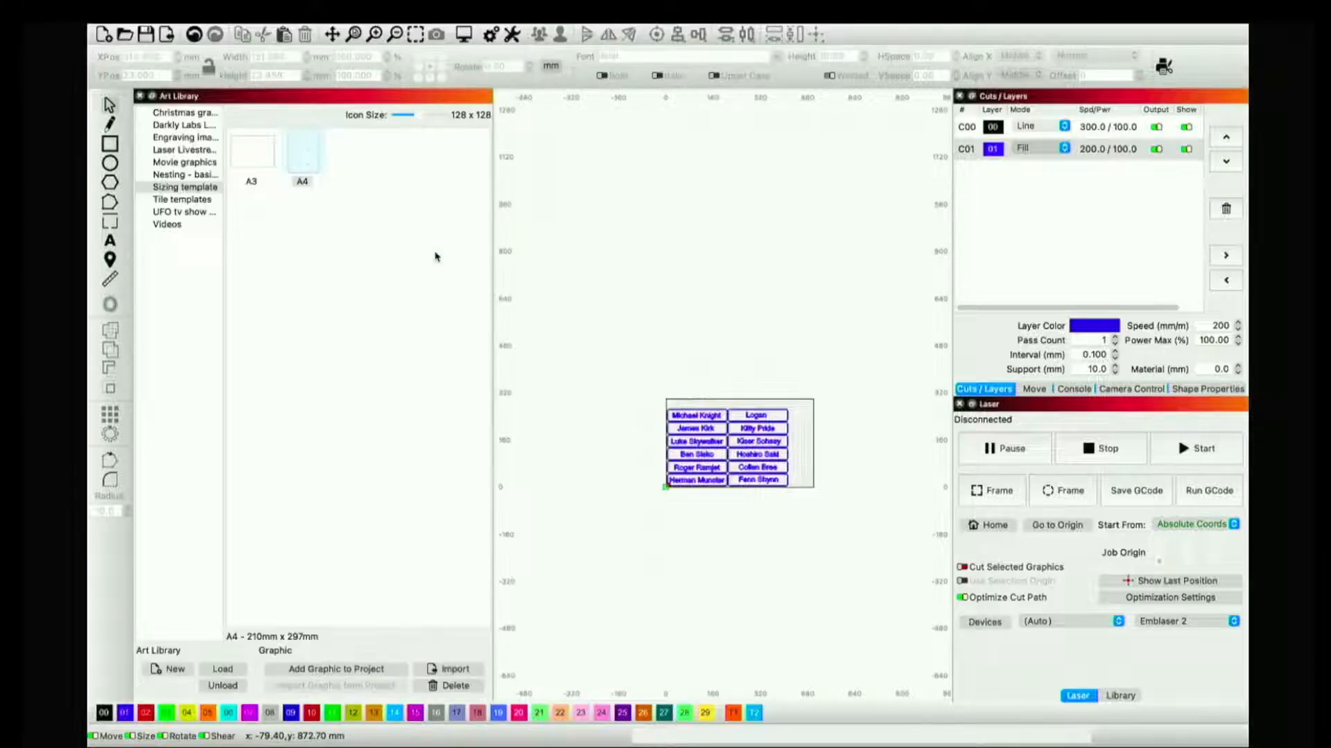
pyautogui.click(316, 164)
pyautogui.moveTo(716, 381); pyautogui.dragTo(692, 357)
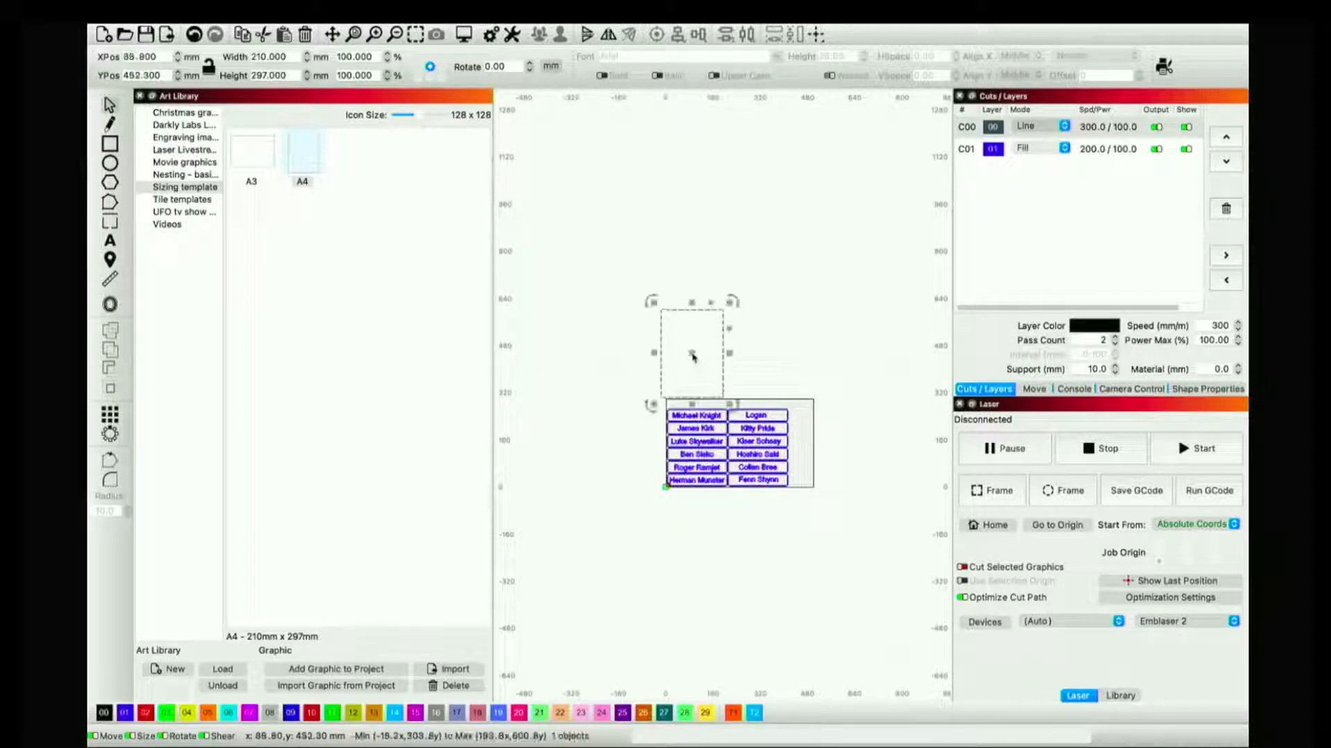
pyautogui.click(623, 468)
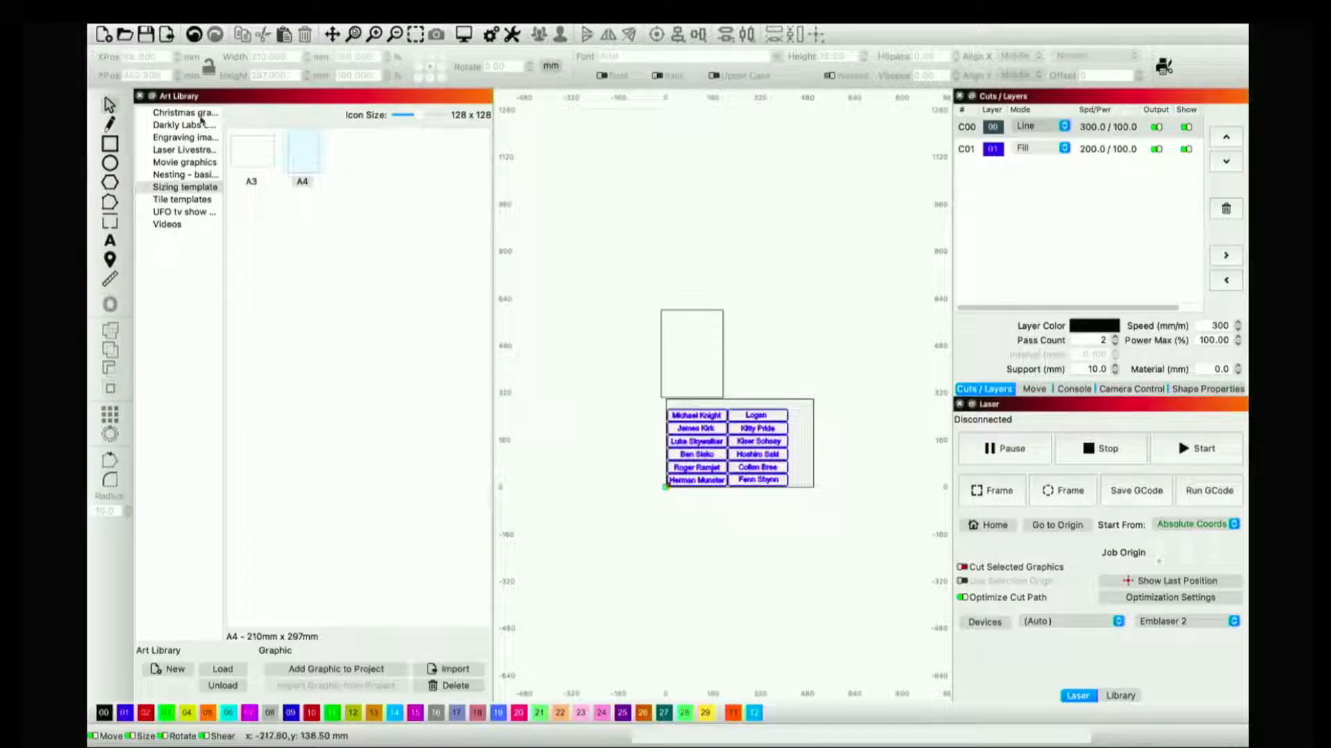
pyautogui.click(140, 96)
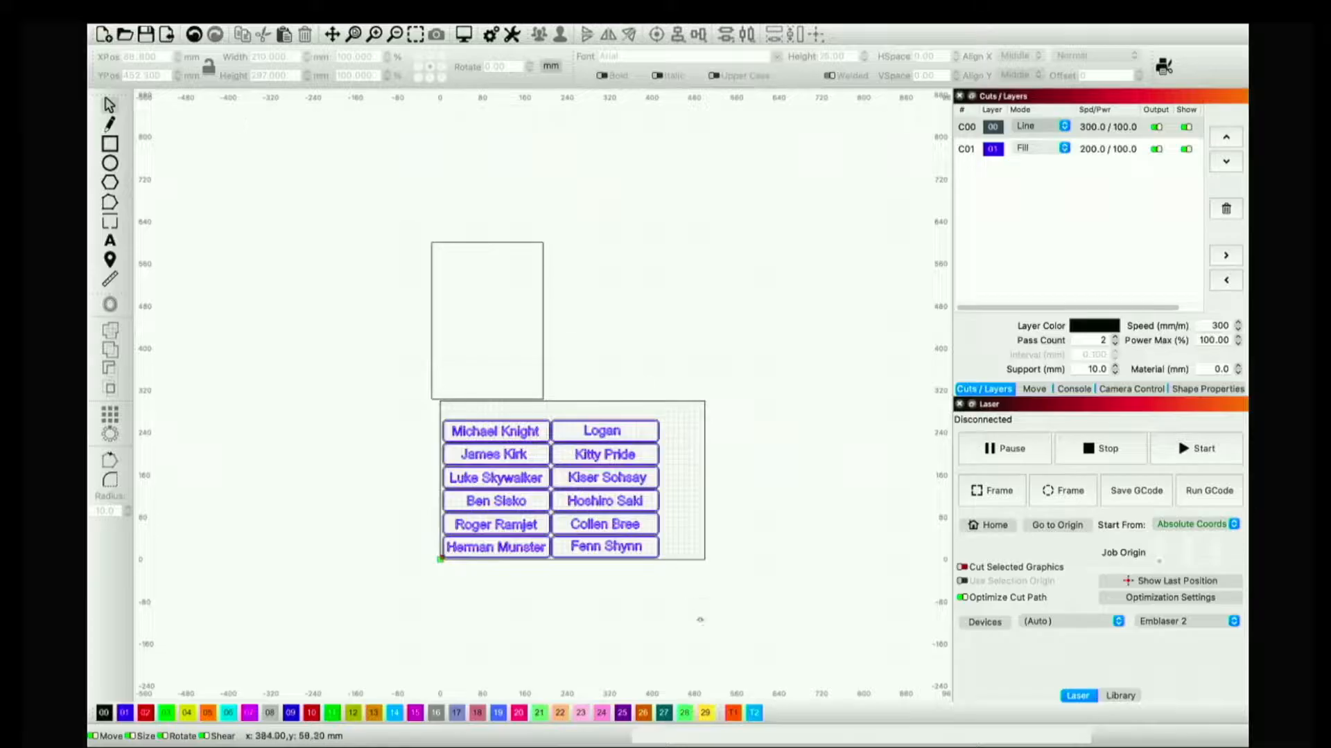
# Select the A4 outline together with all name tags and send them out with Nest Selected
pyautogui.moveTo(706, 622); pyautogui.dragTo(333, 212)
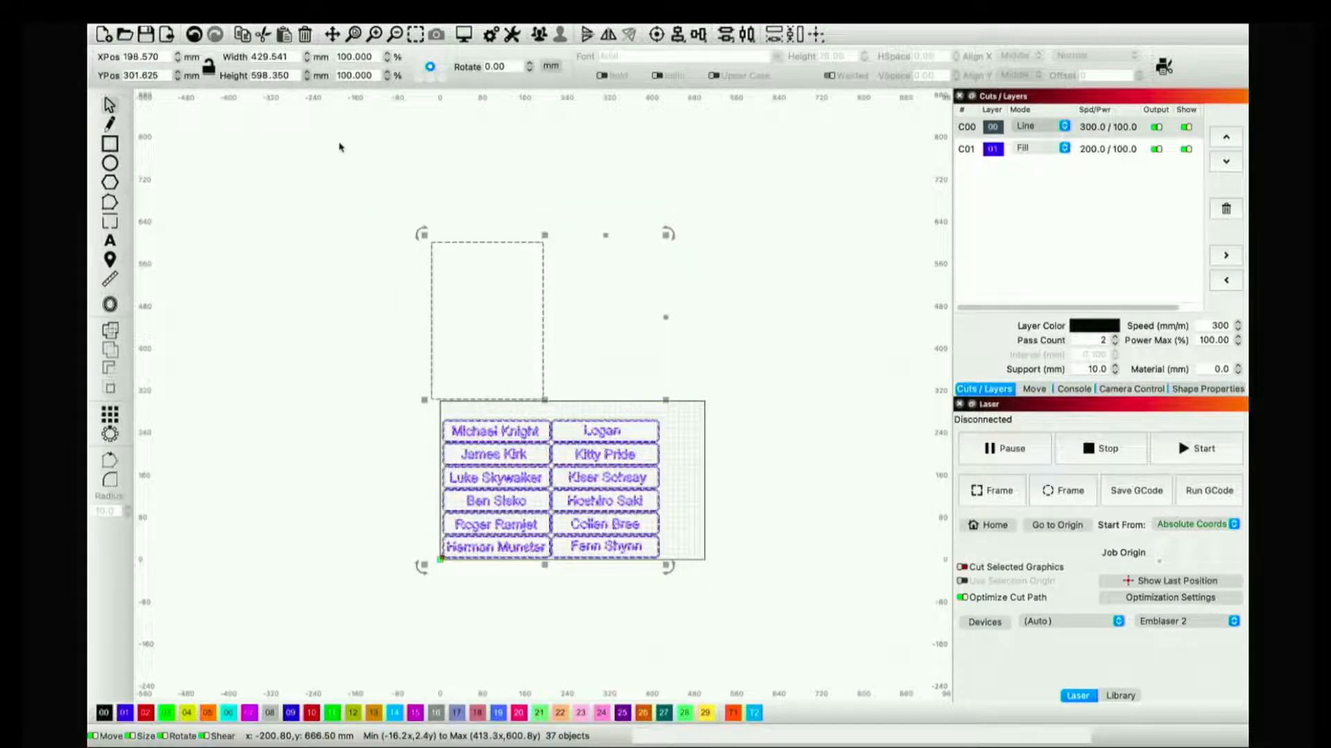
pyautogui.click(297, 32)
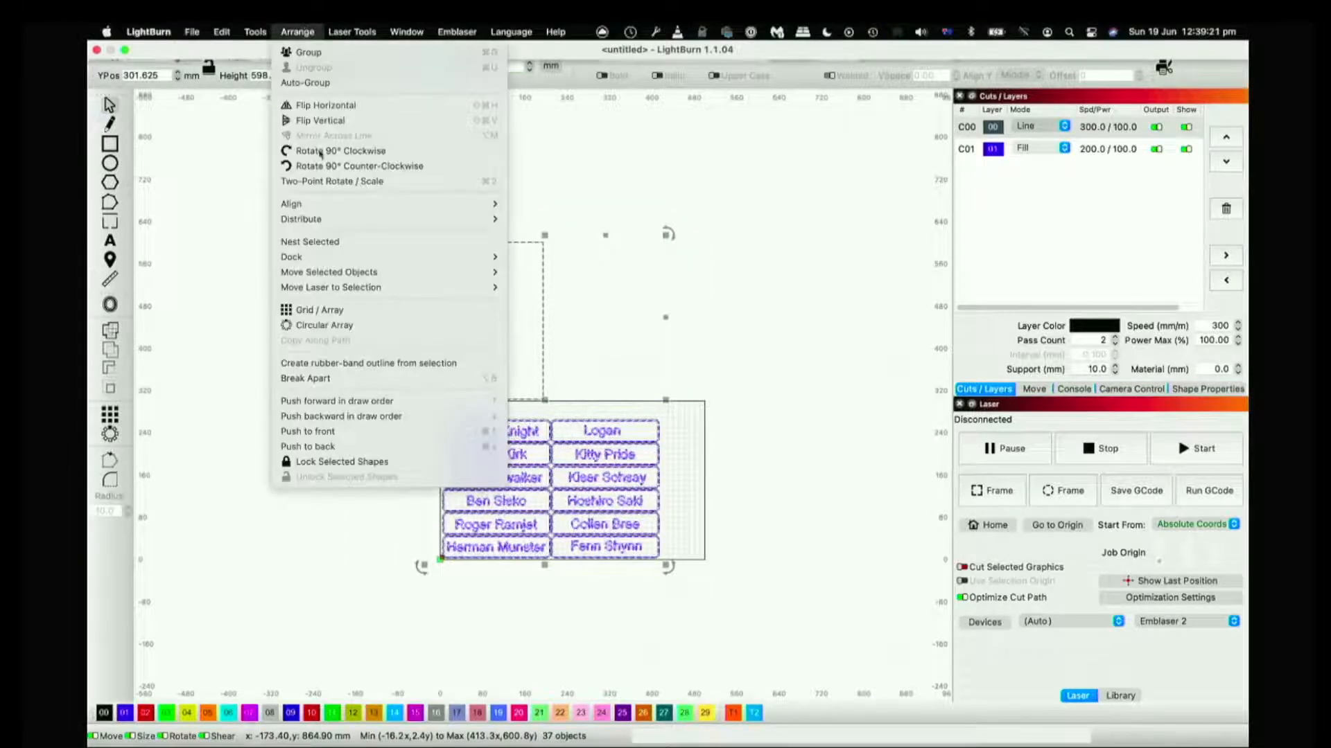
pyautogui.click(332, 242)
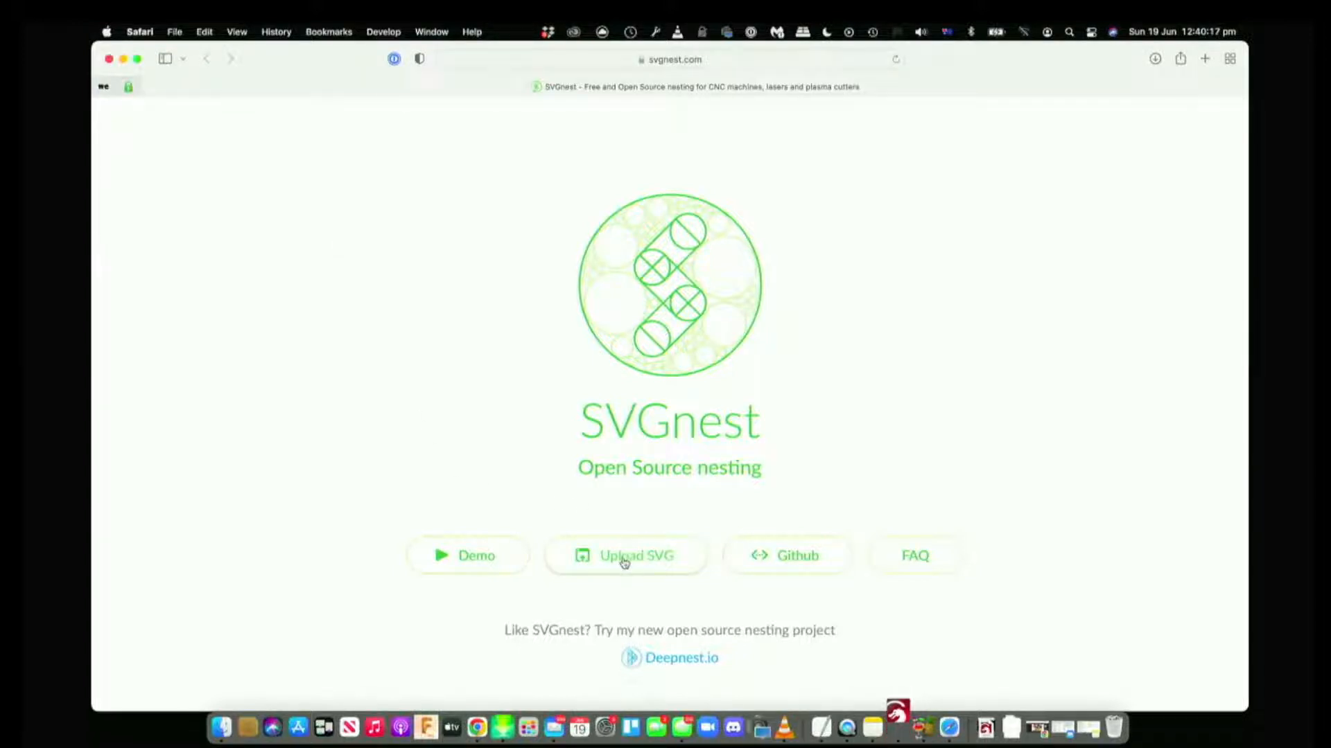
# Upload LightBurnNest.svg from the Downloads folder to the SVGnest website
pyautogui.click(625, 563)
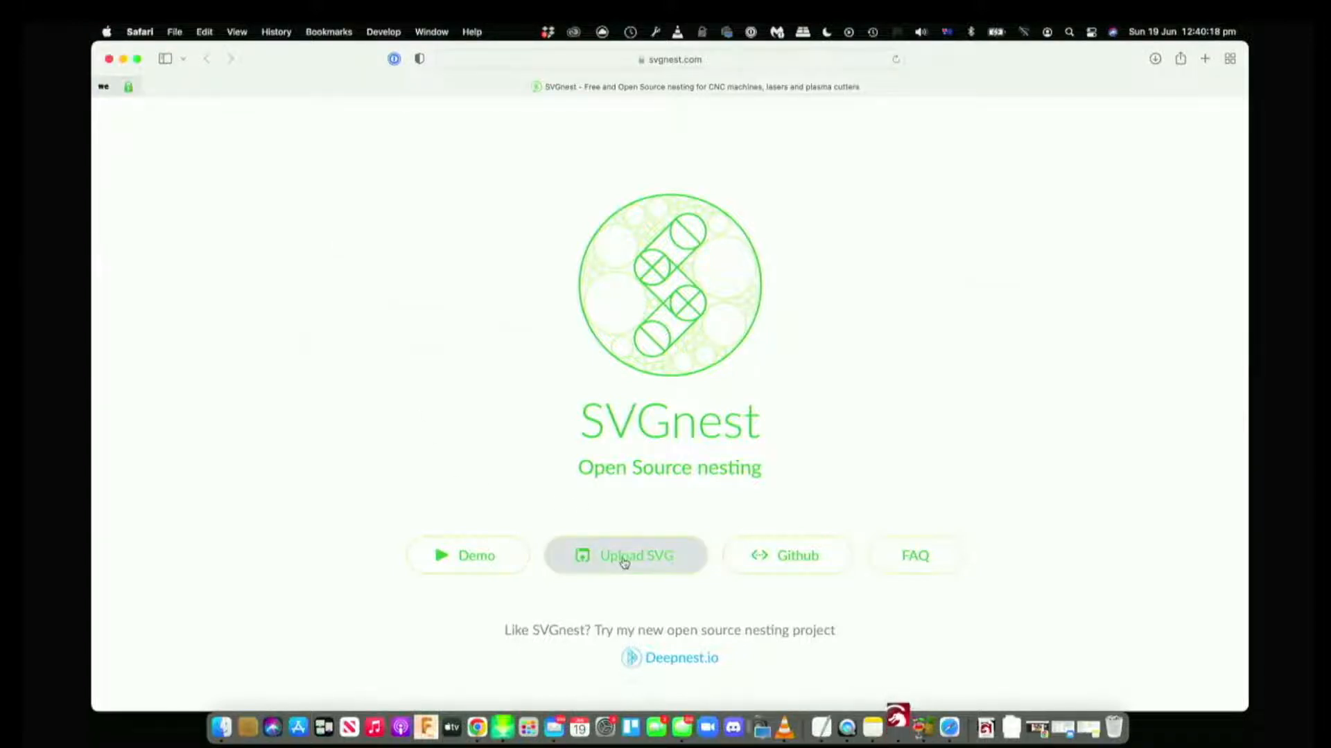
pyautogui.click(454, 330)
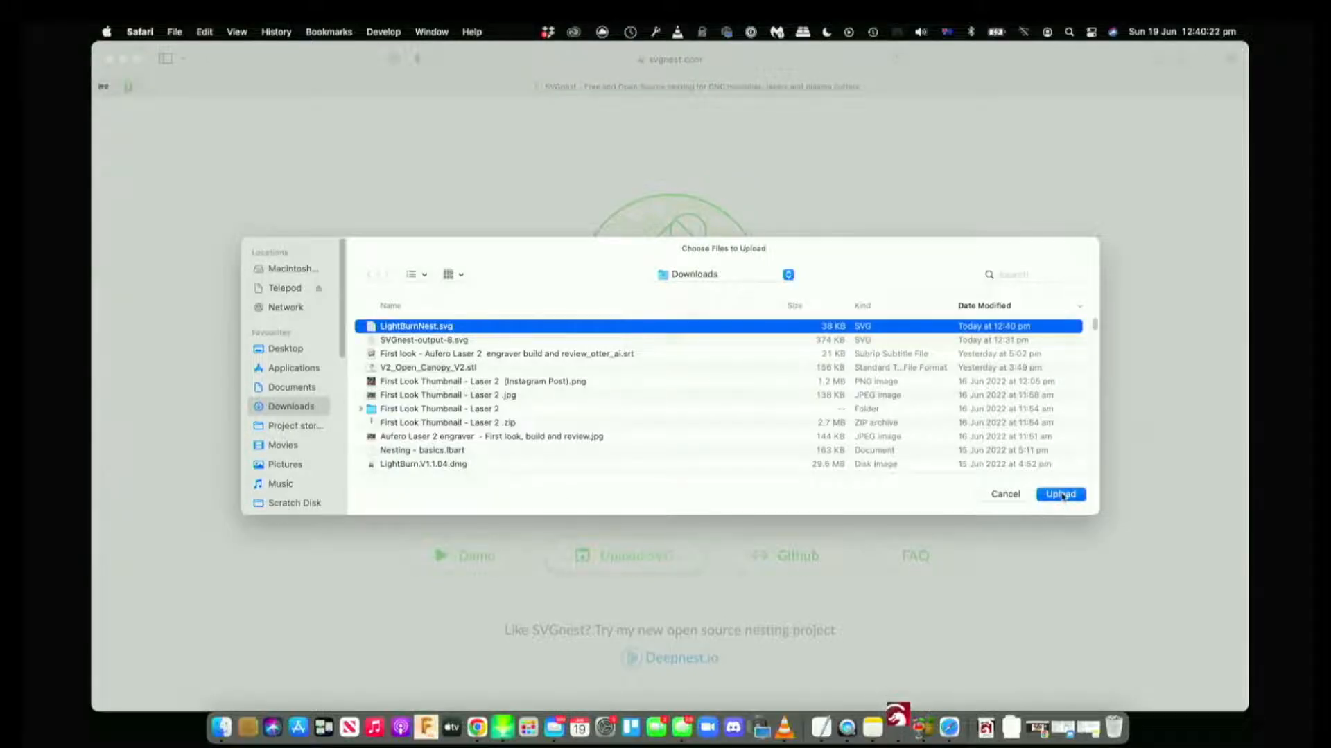
pyautogui.click(1061, 494)
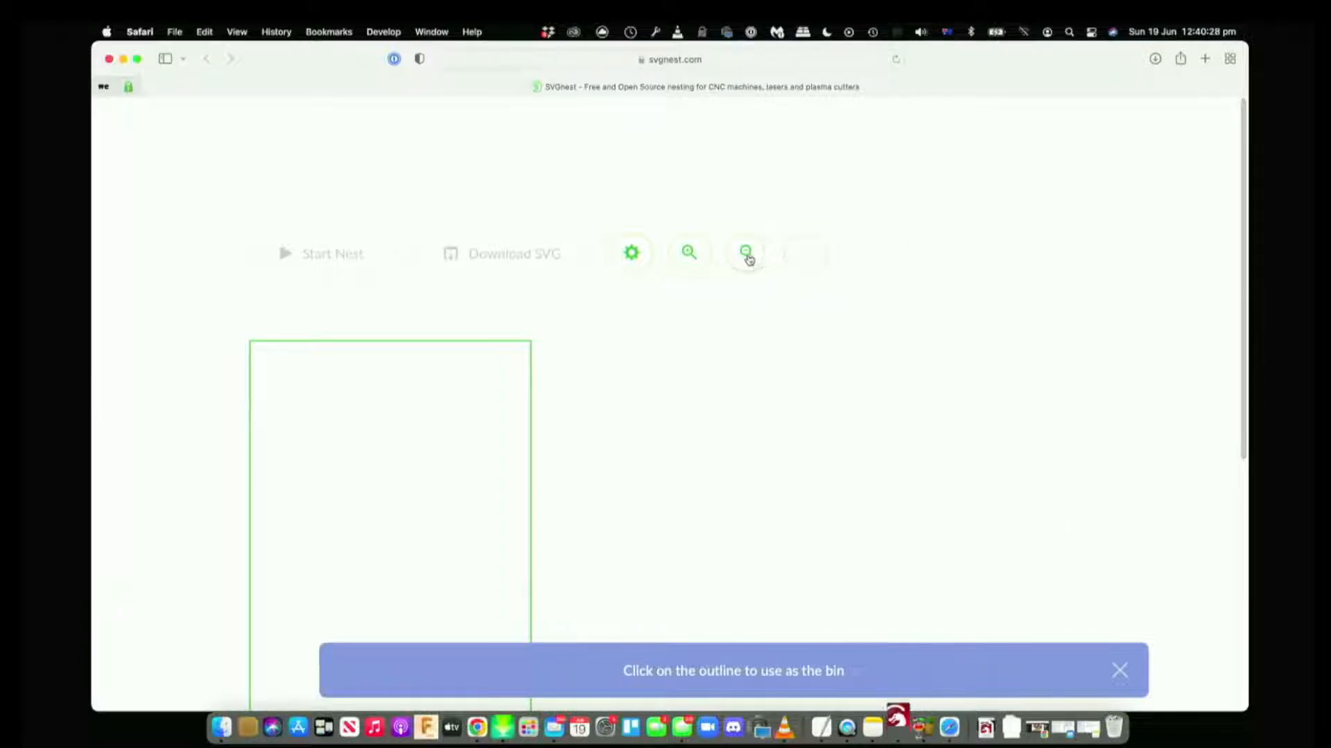
# Use the A4 outline as the nesting bin and start the nest
pyautogui.scroll(-10, 631, 464)
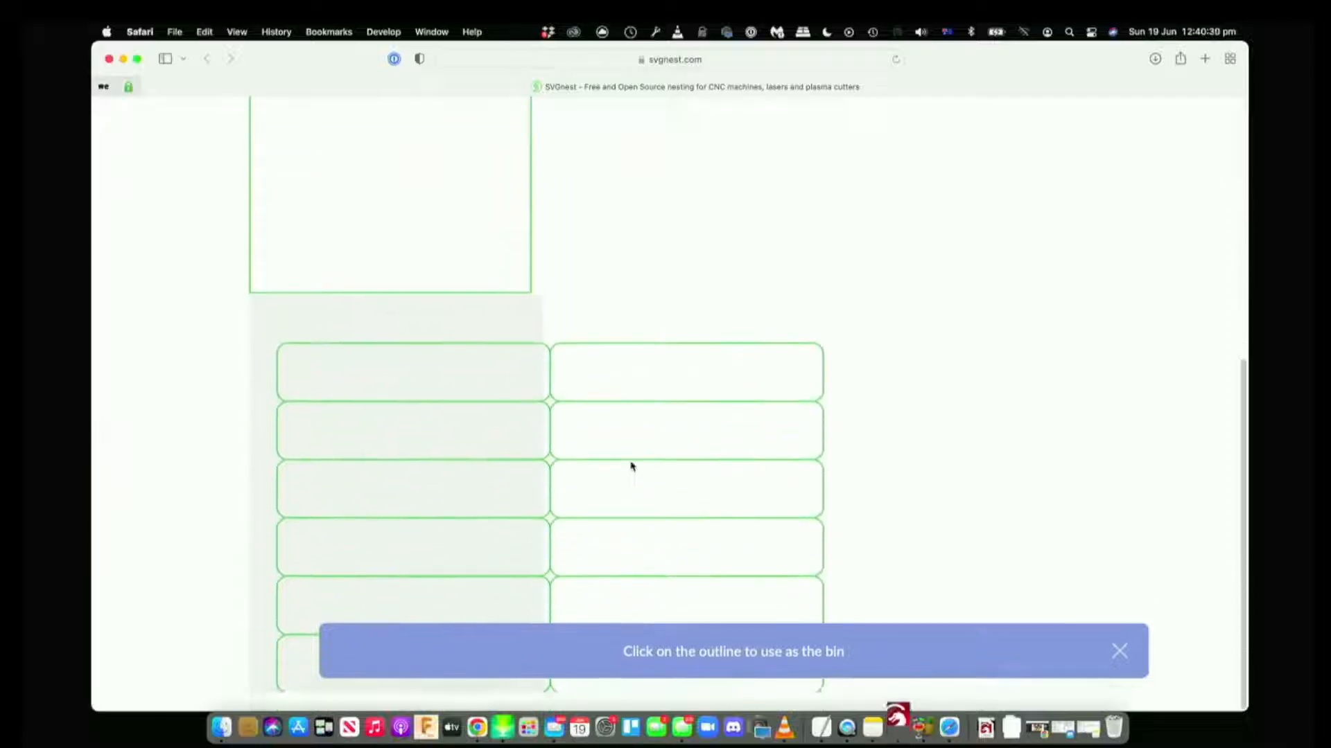
pyautogui.scroll(5, 631, 466)
pyautogui.scroll(3, 631, 466)
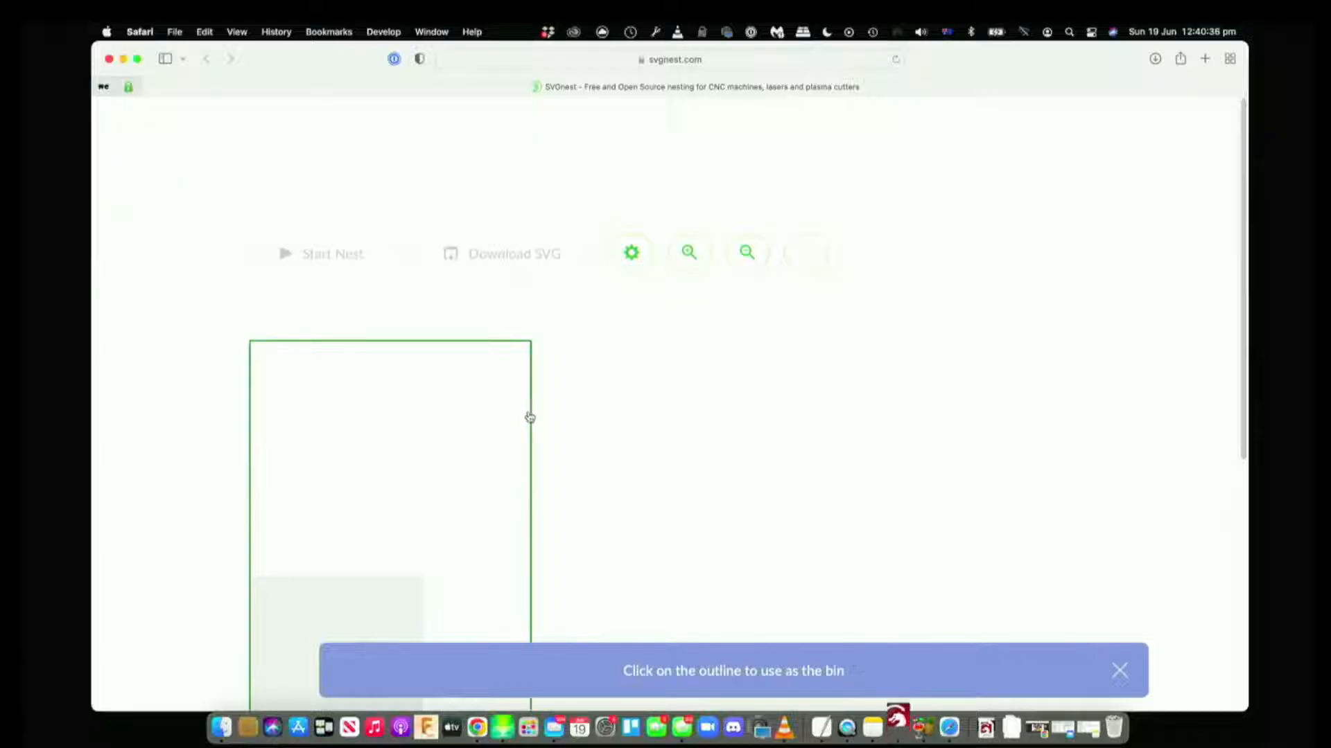
pyautogui.click(529, 416)
pyautogui.click(349, 254)
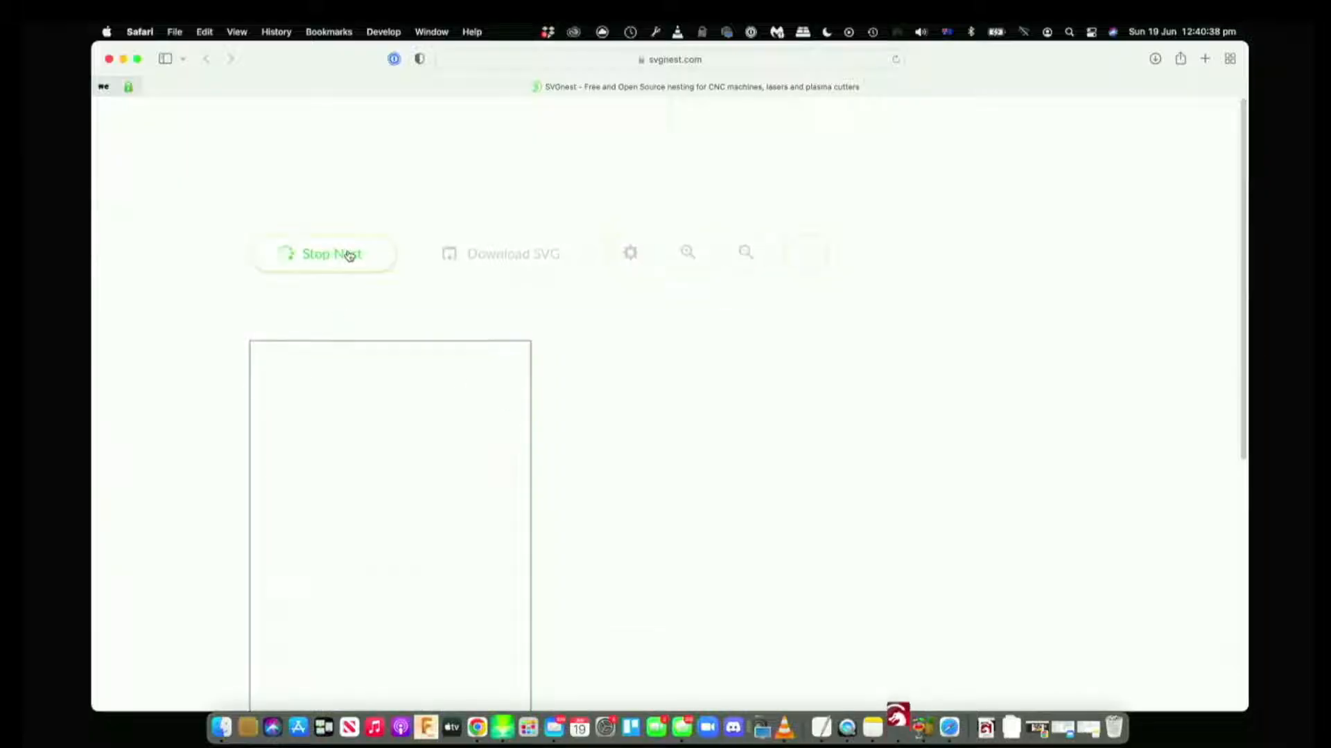
# Review the tag placement on the sheets, then stop the nest and download the resulting SVG
pyautogui.scroll(-4, 407, 440)
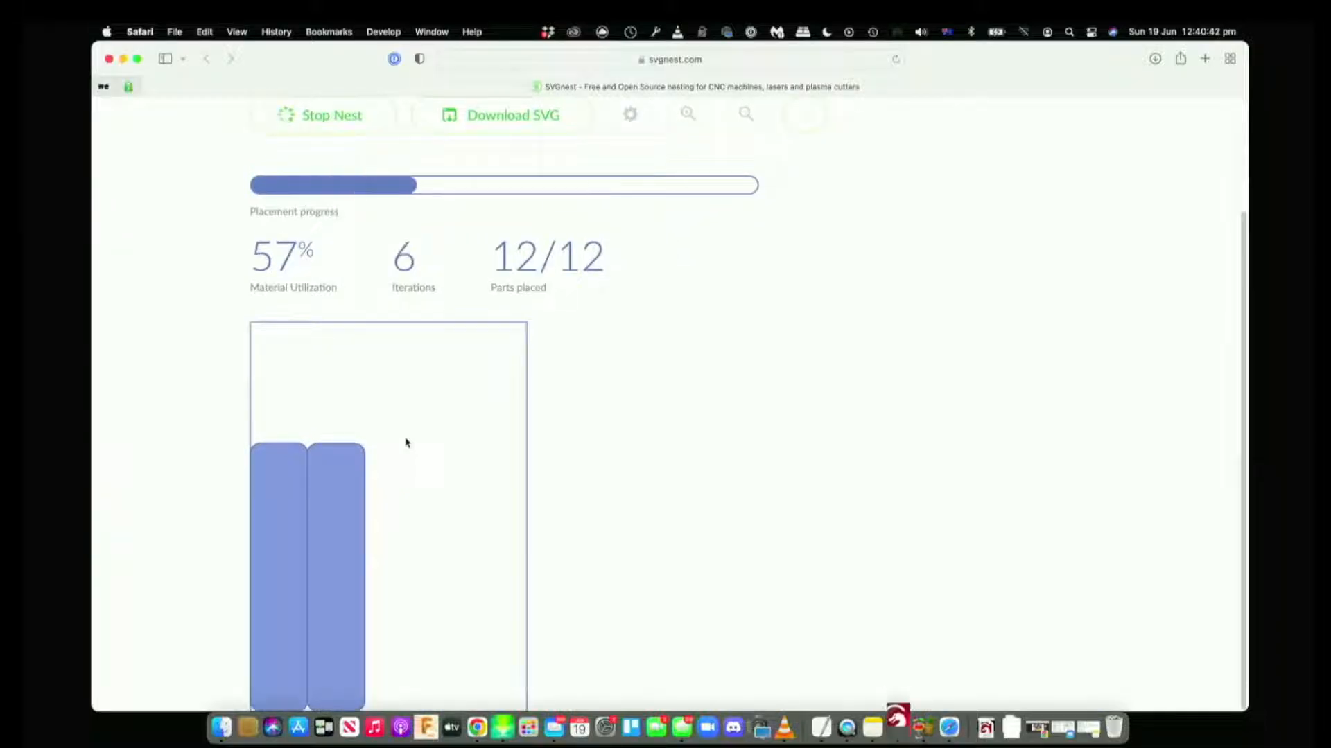
pyautogui.scroll(-3, 407, 442)
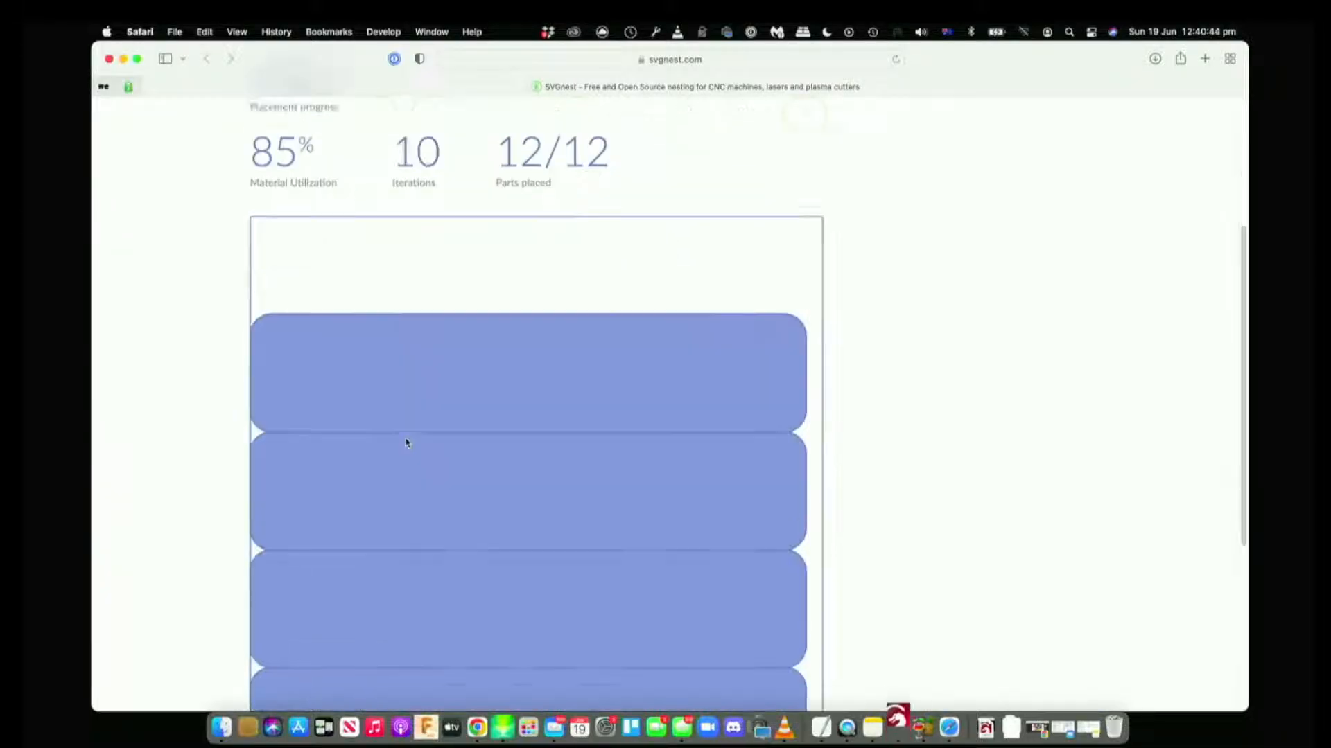
pyautogui.scroll(-3, 406, 442)
pyautogui.scroll(5, 407, 442)
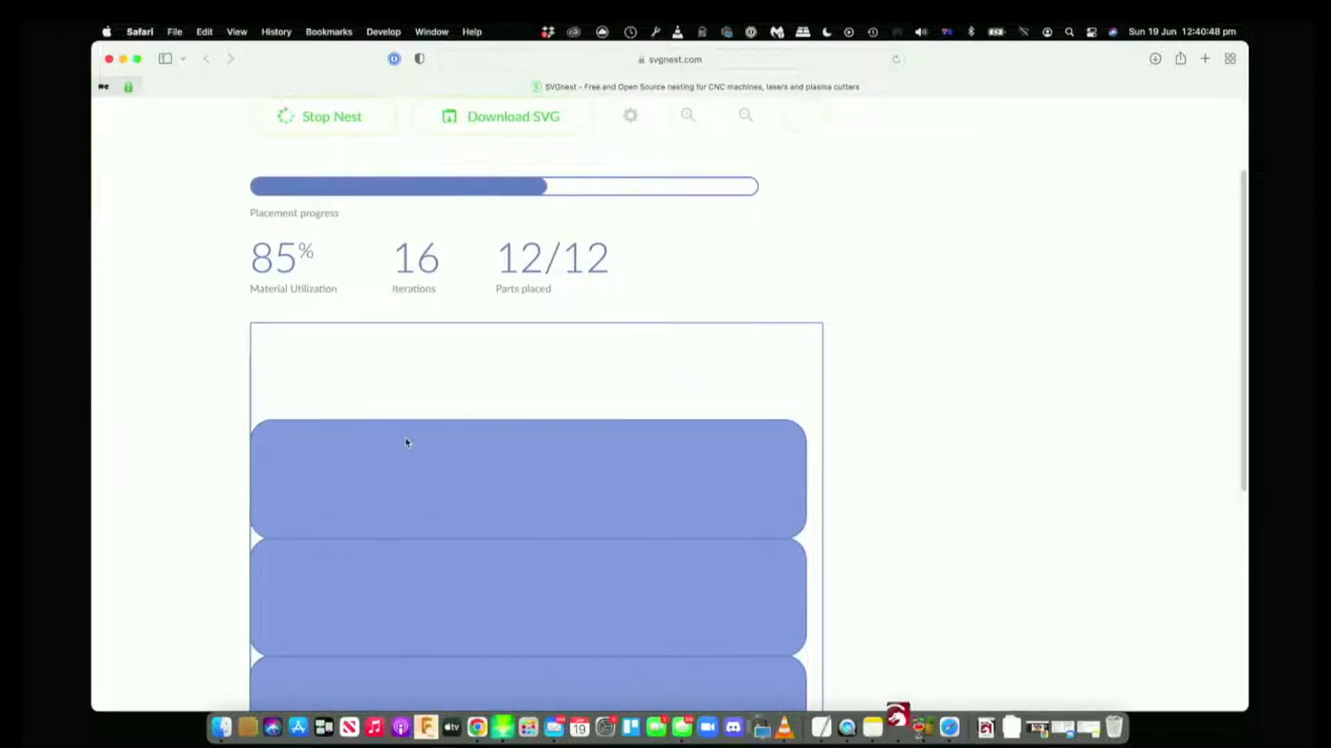
pyautogui.scroll(-10, 407, 442)
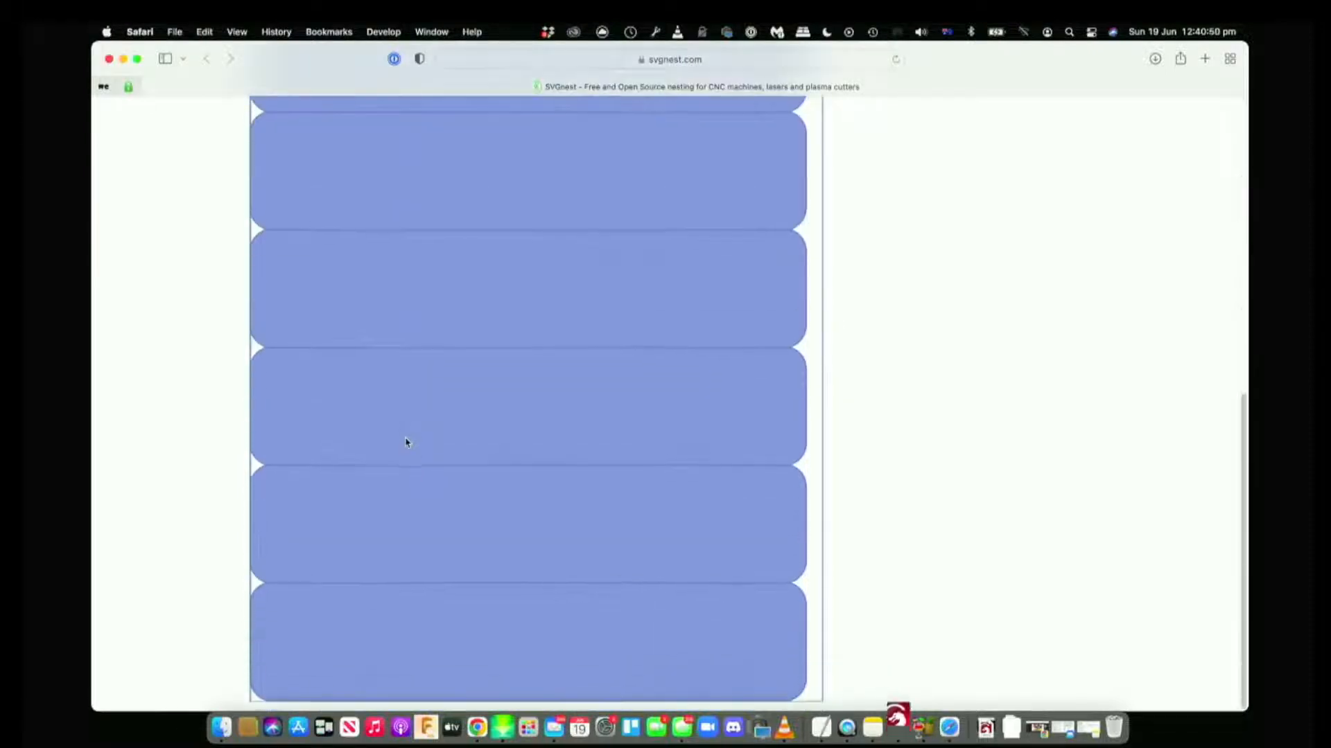
pyautogui.scroll(10, 466, 395)
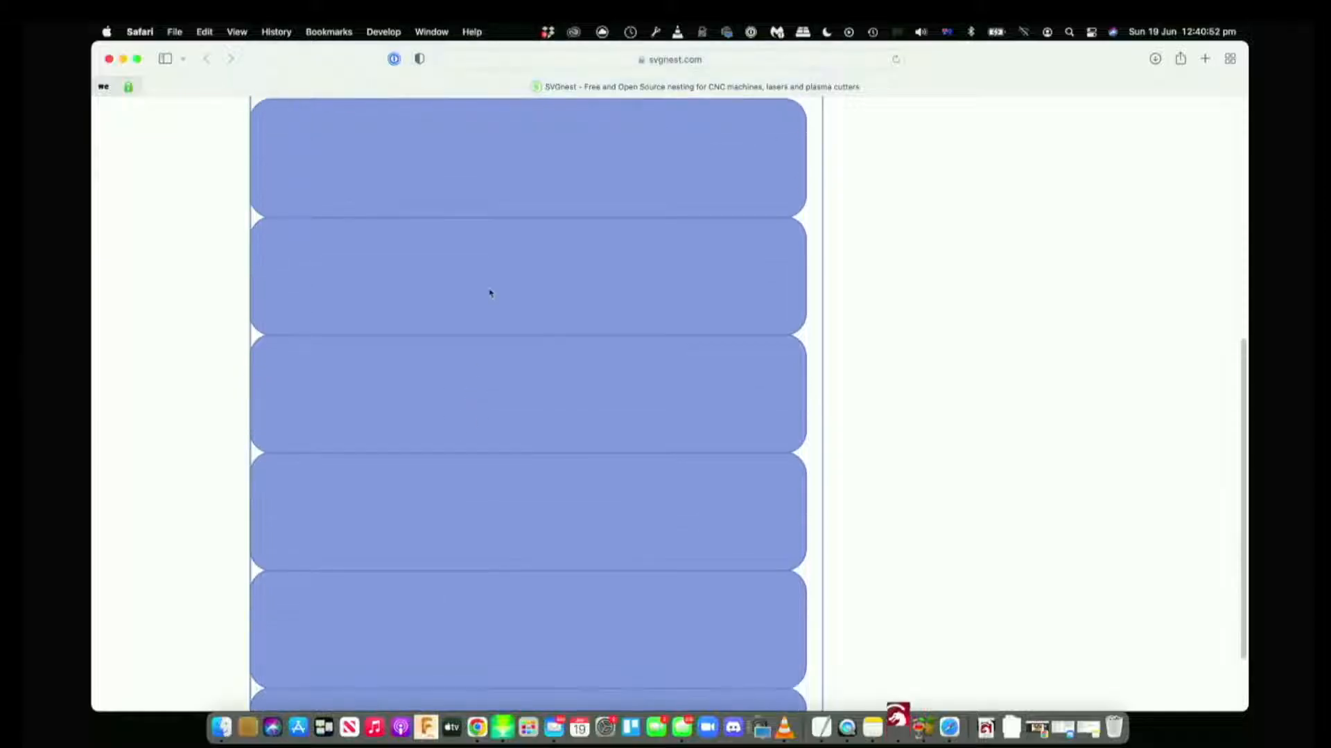
pyautogui.scroll(5, 503, 308)
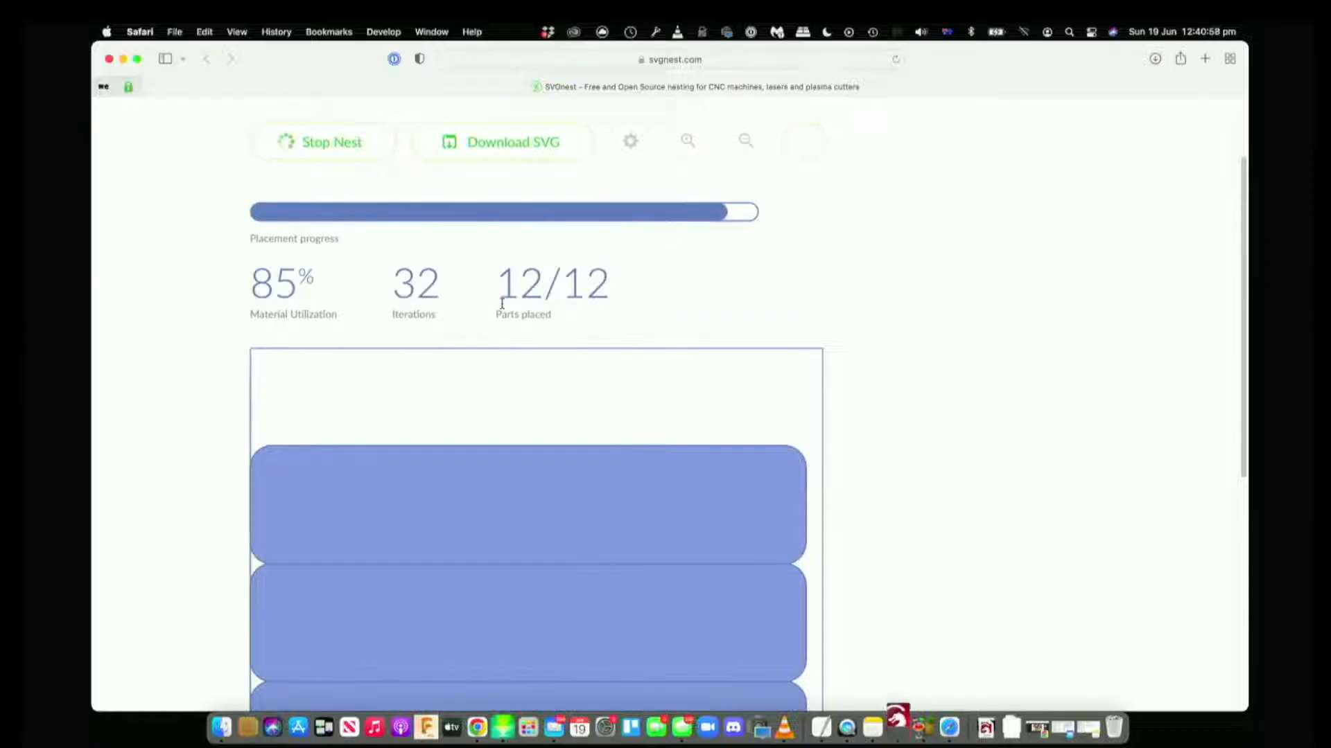
pyautogui.click(348, 151)
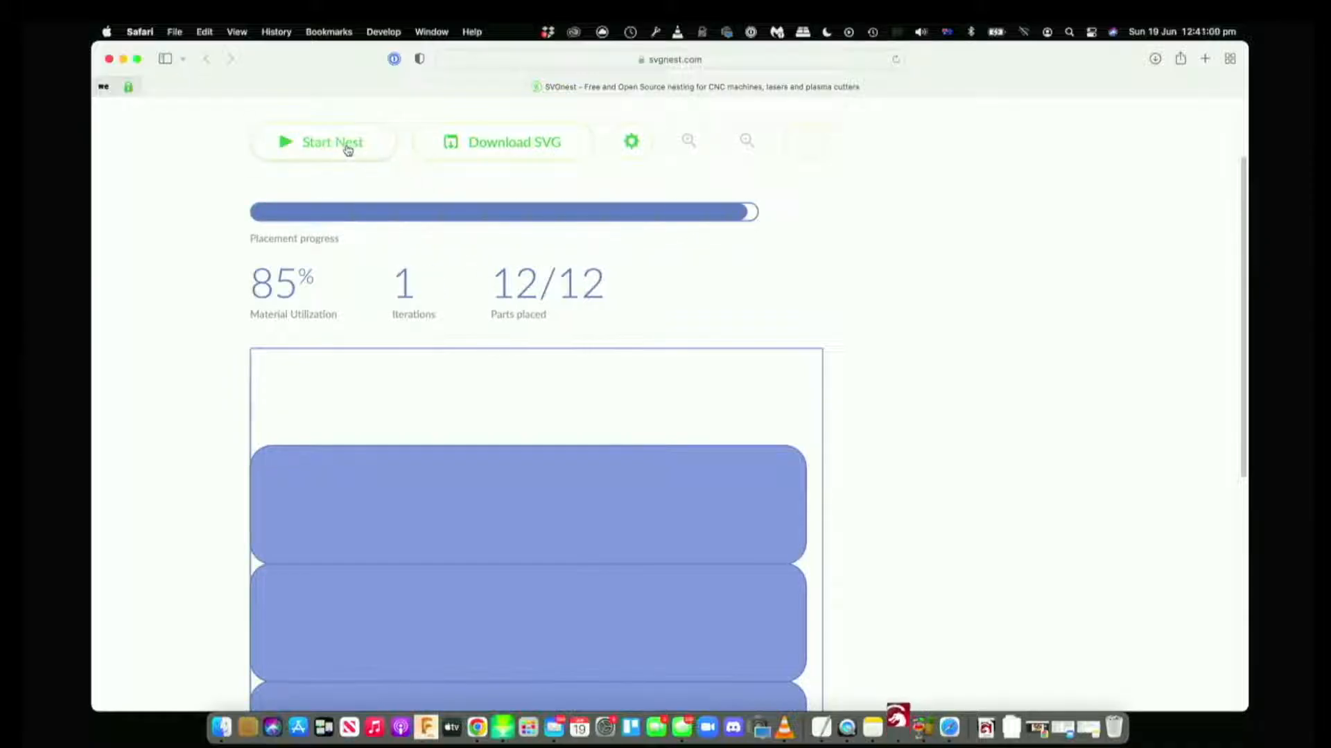
pyautogui.click(516, 143)
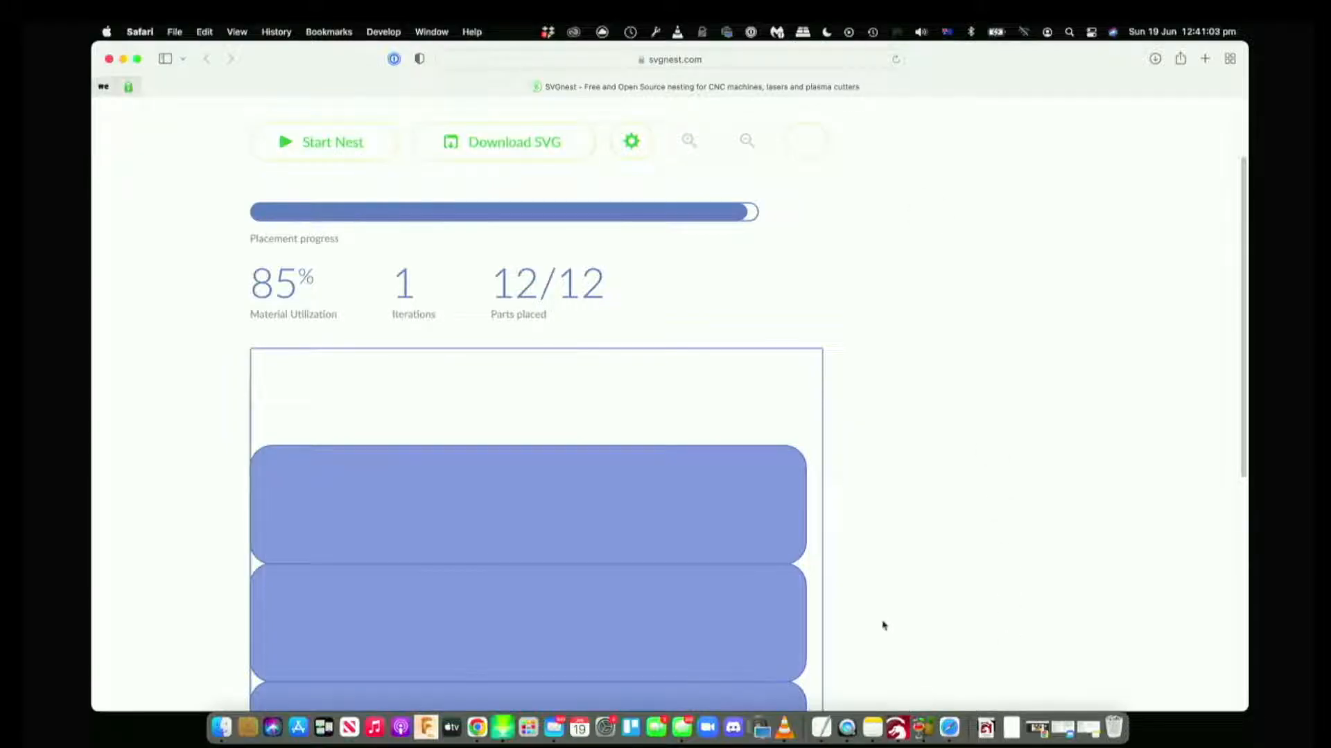
# Switch back to LightBurn and import the newly downloaded SVGnest output file from the Downloads folder
pyautogui.click(896, 726)
pyautogui.click(774, 394)
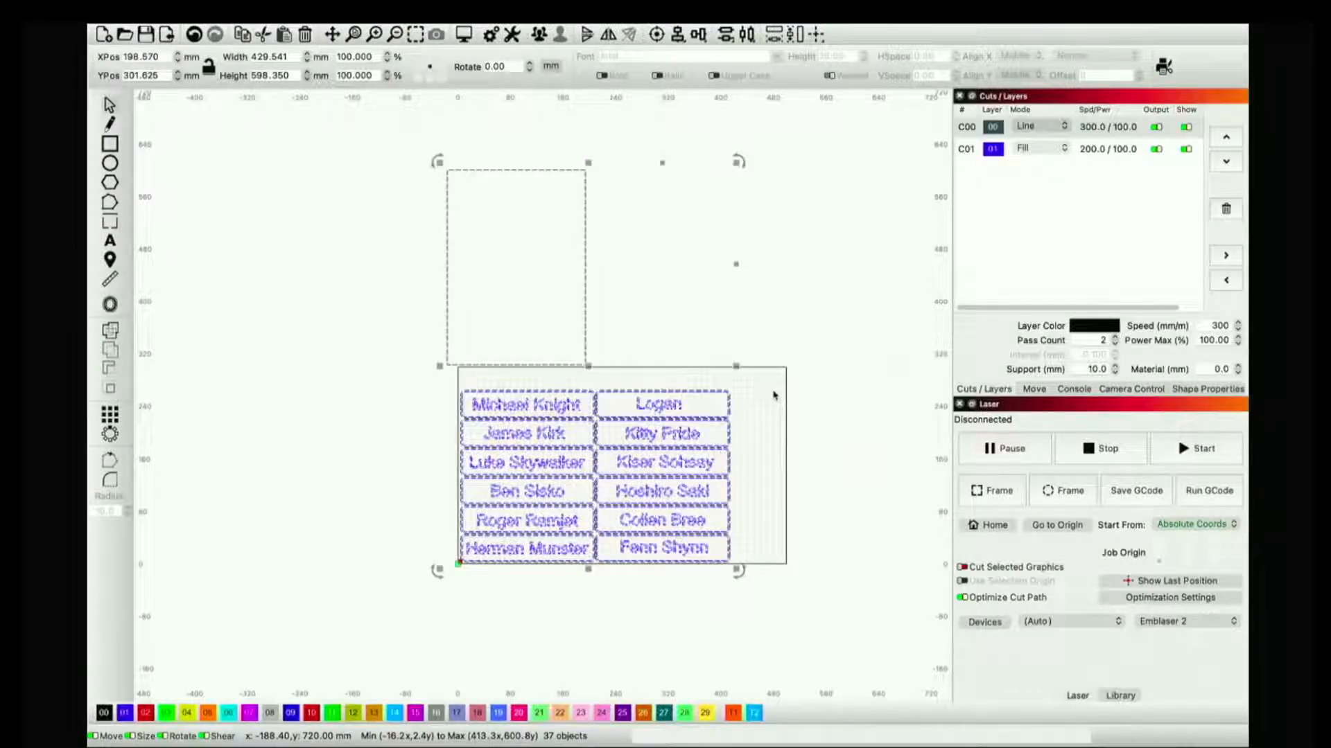
pyautogui.press('super+i')
pyautogui.click(530, 185)
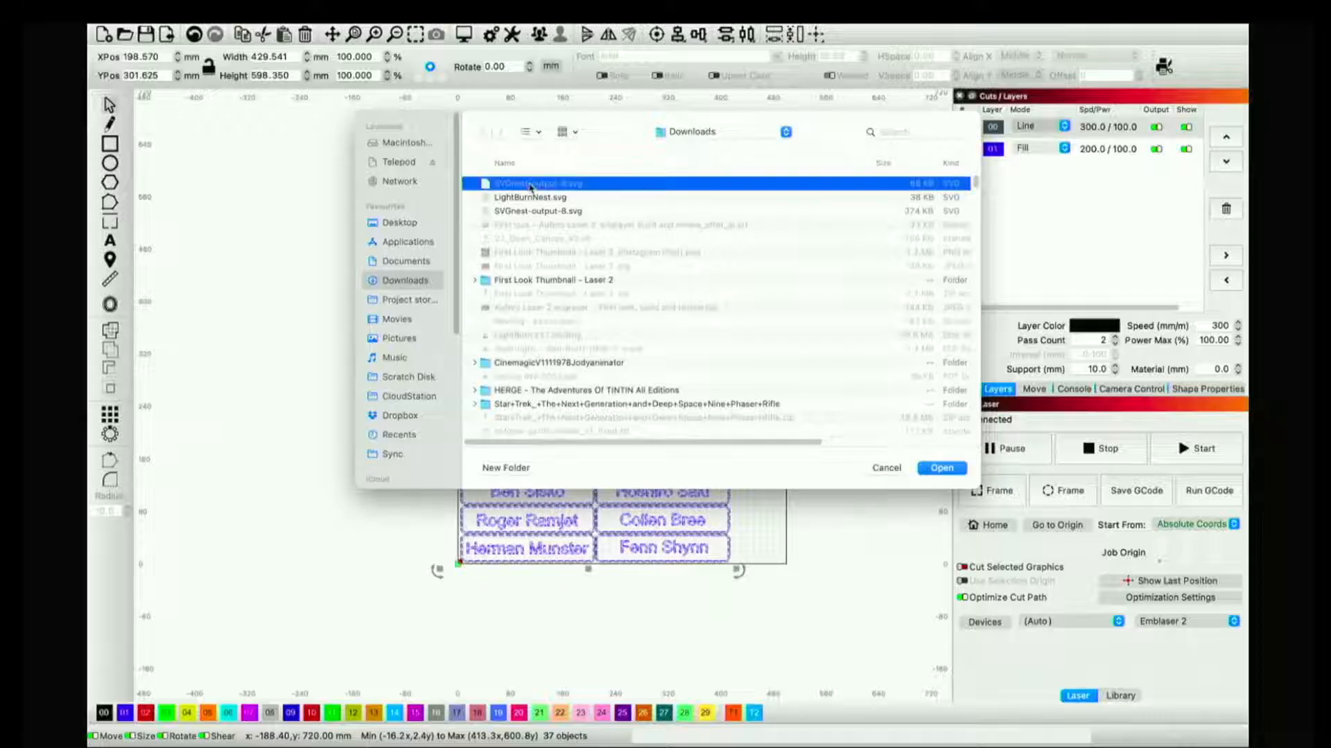
pyautogui.doubleClick(570, 189)
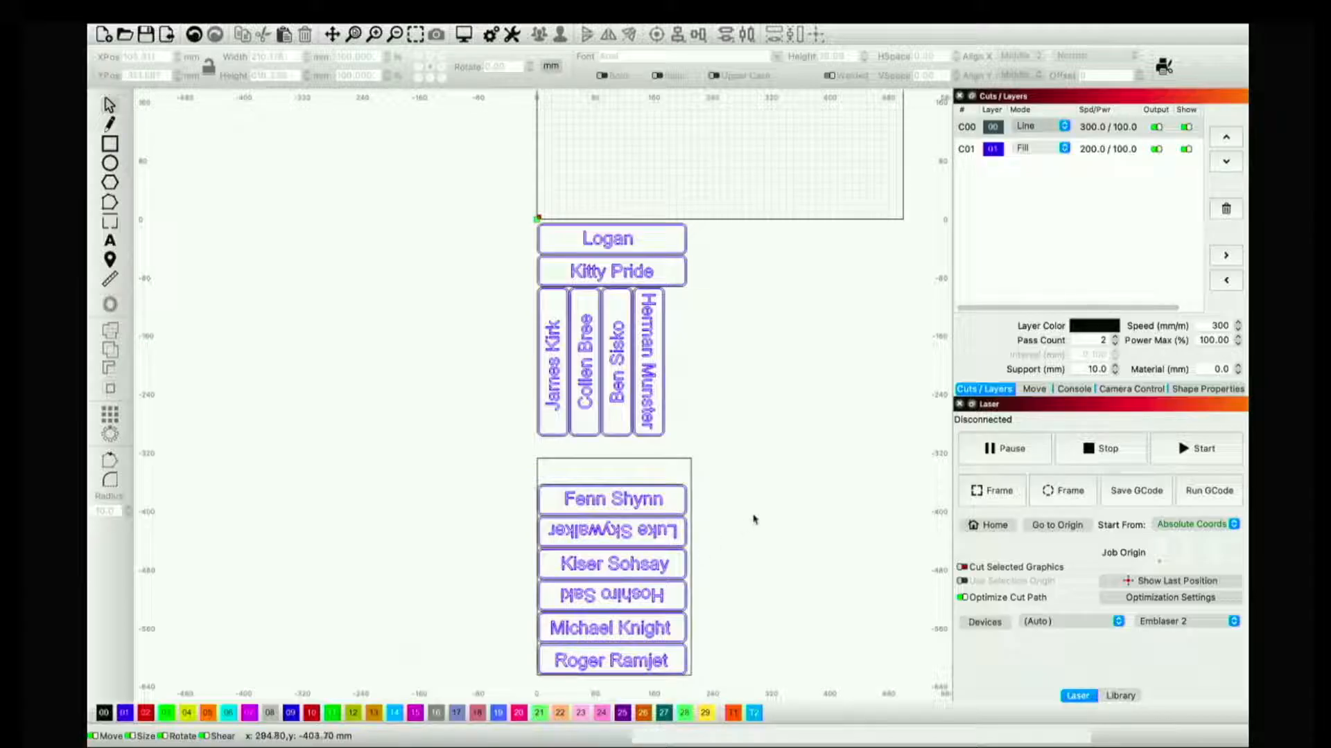
# Delete the A4 outline around the lower nested sheet and move its six tags into the machine's work area
pyautogui.click(691, 520)
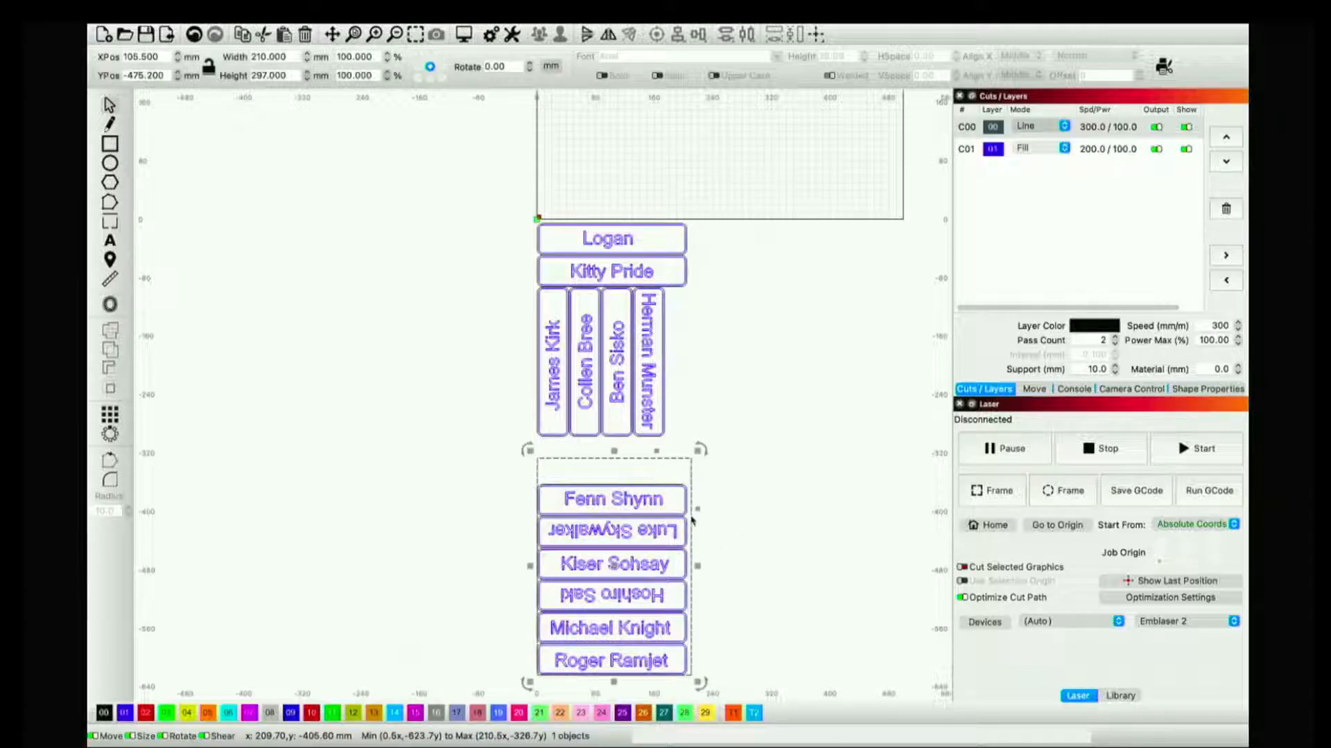
pyautogui.press('Escape')
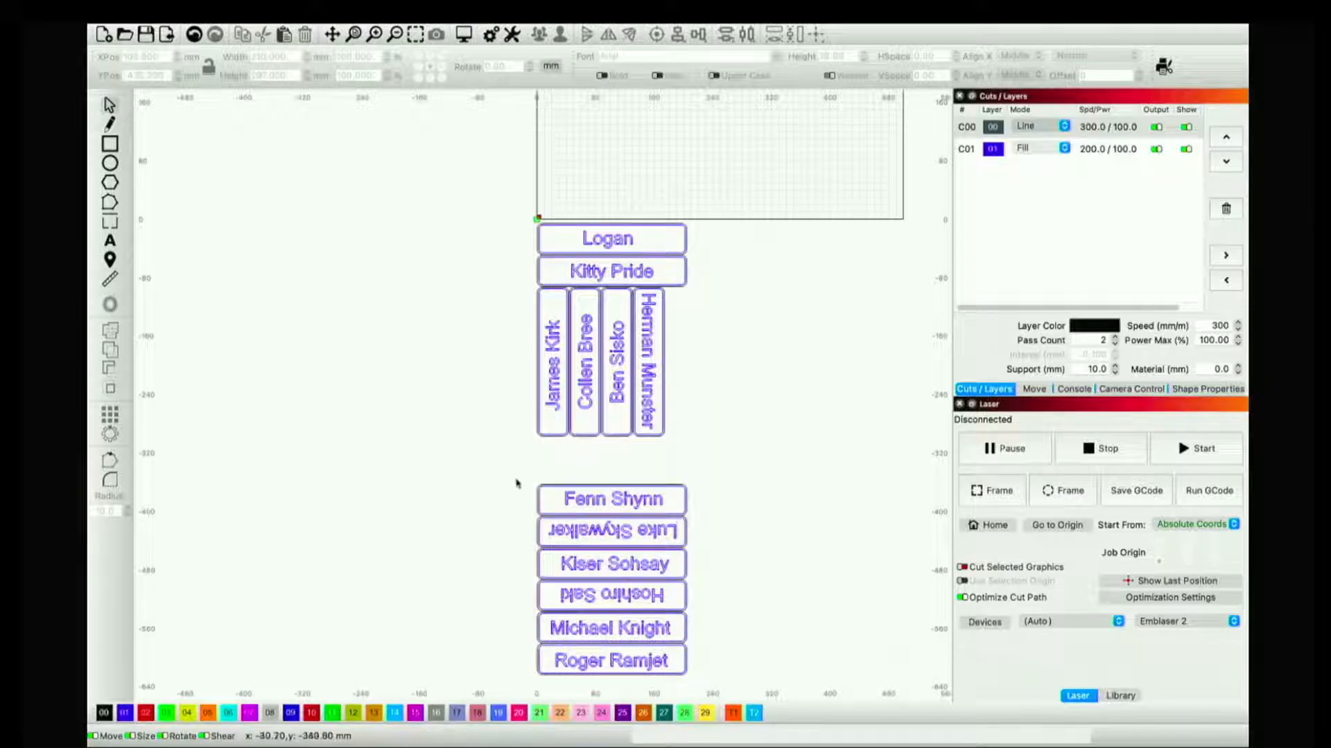
pyautogui.moveTo(516, 483); pyautogui.dragTo(729, 699)
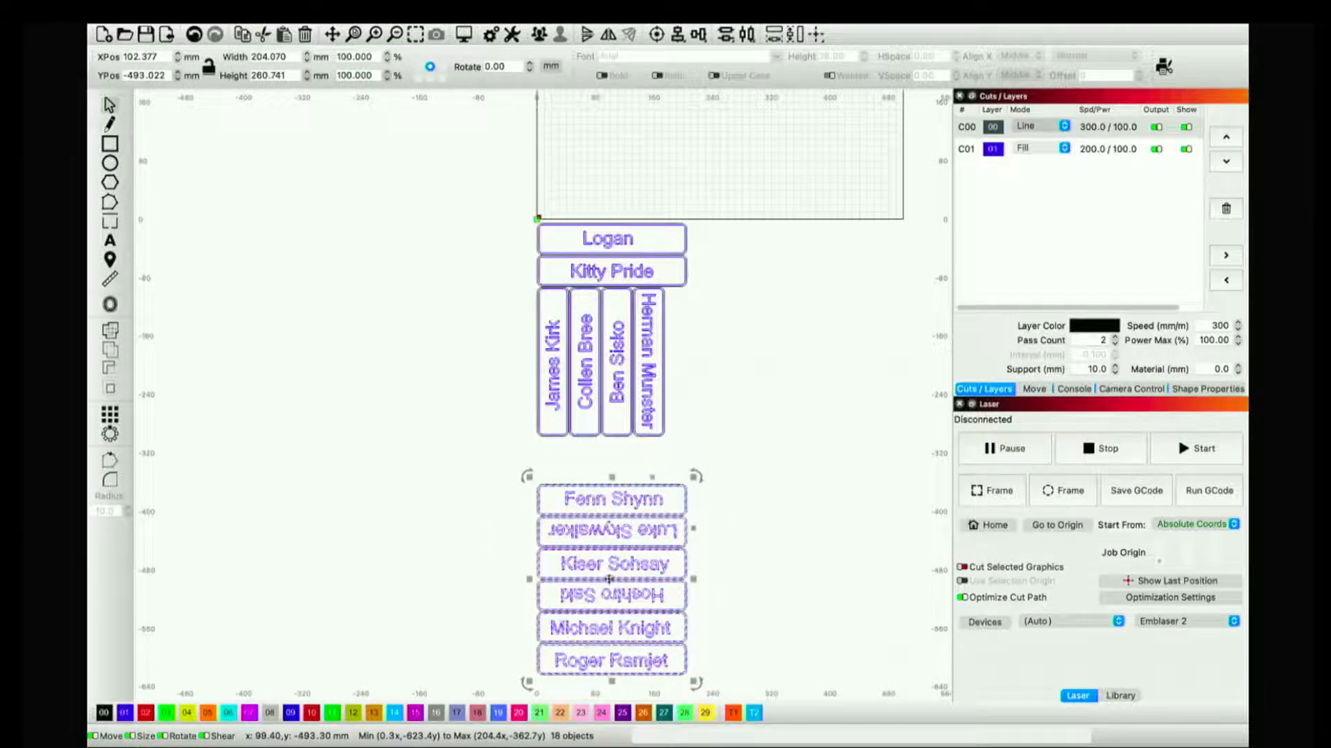
pyautogui.moveTo(609, 579); pyautogui.dragTo(704, 160)
pyautogui.scroll(-1, 748, 403)
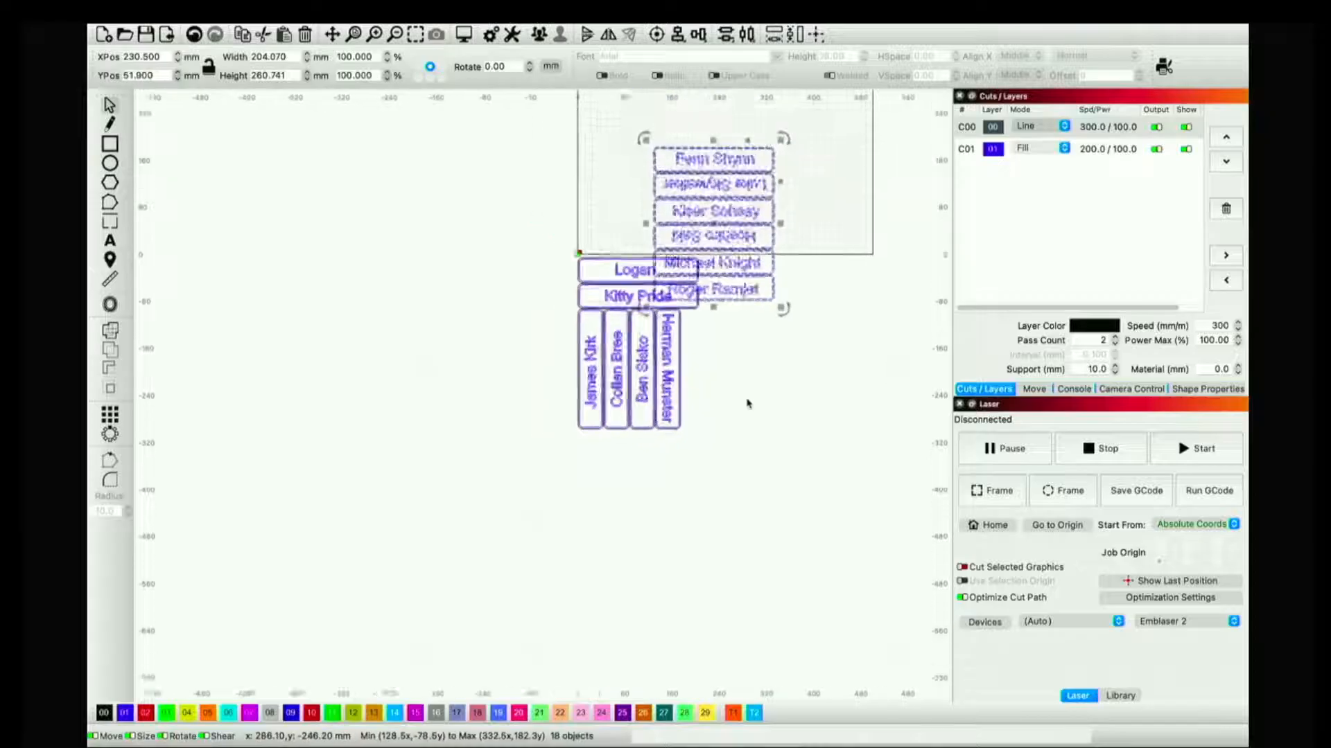
pyautogui.scroll(-1, 749, 403)
pyautogui.moveTo(713, 263); pyautogui.dragTo(677, 246)
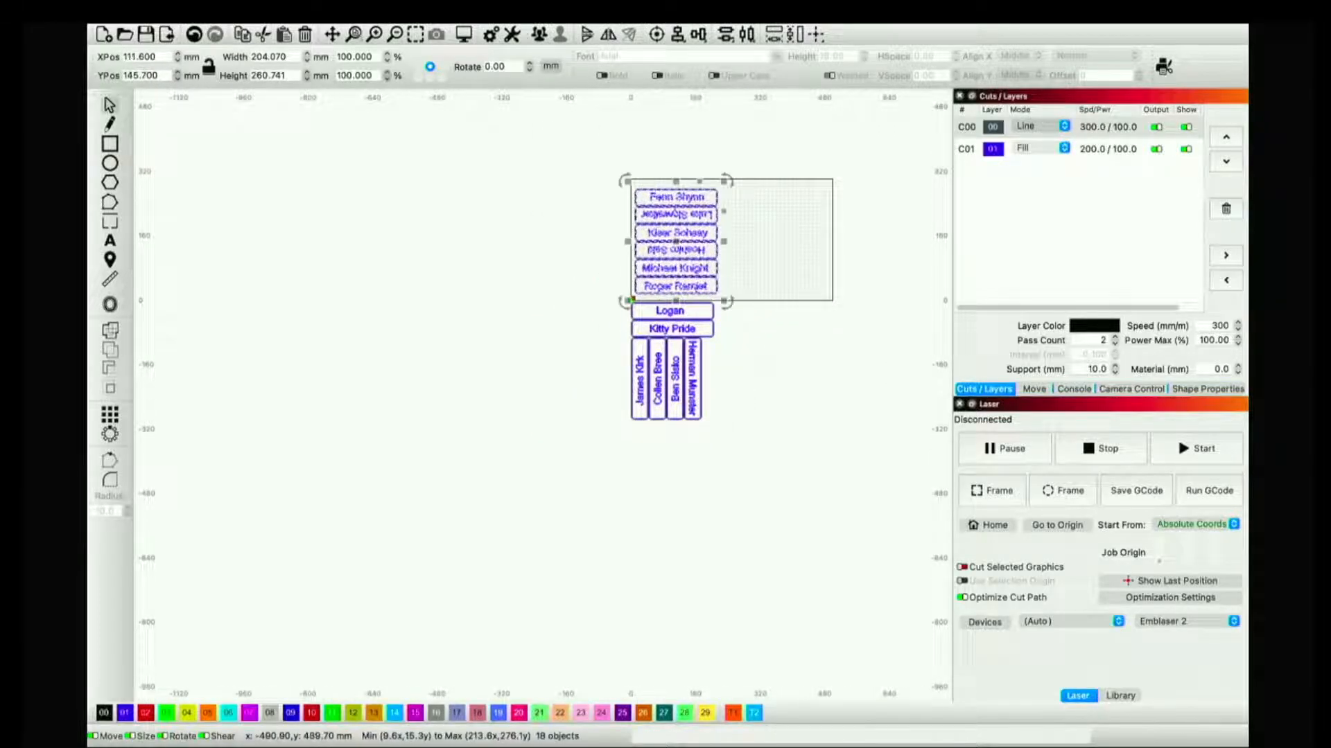
pyautogui.click(353, 33)
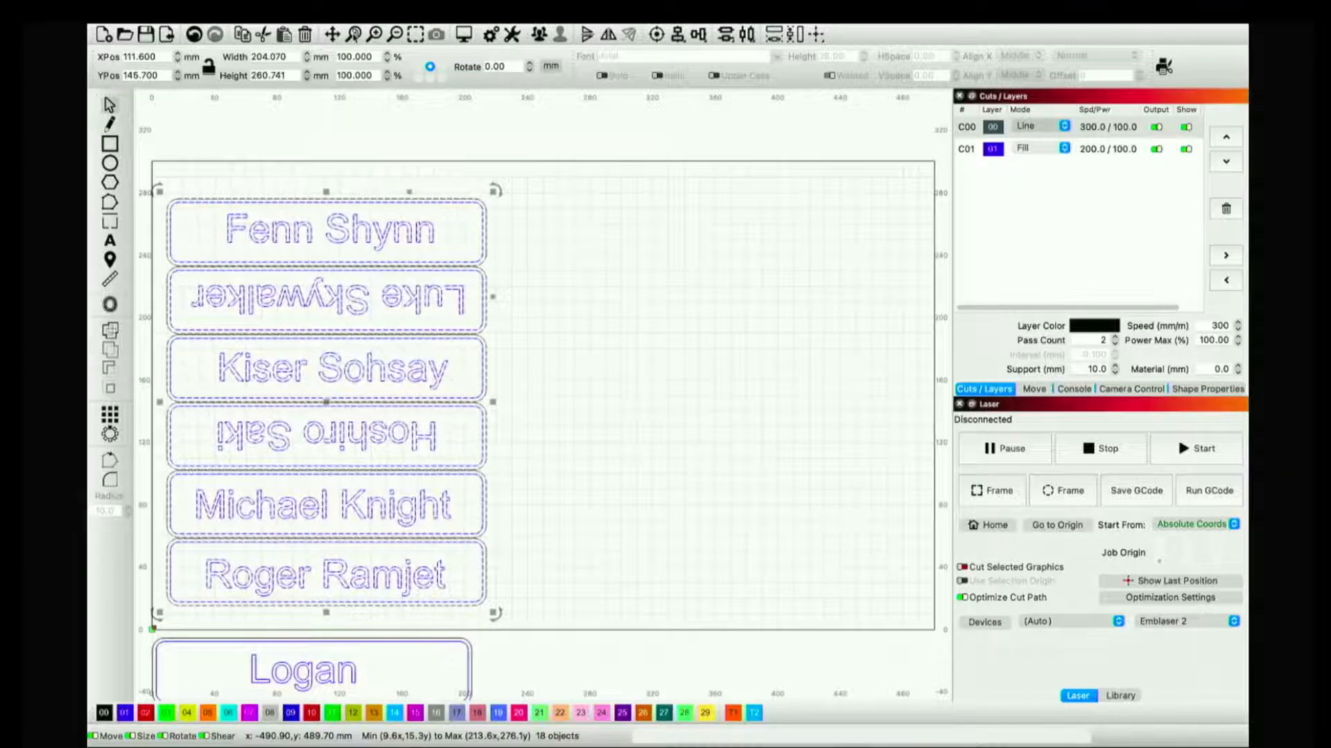
pyautogui.click(561, 230)
# Rotate the two upside-down tags in the work area by 180° so their names read upright
pyautogui.click(390, 293)
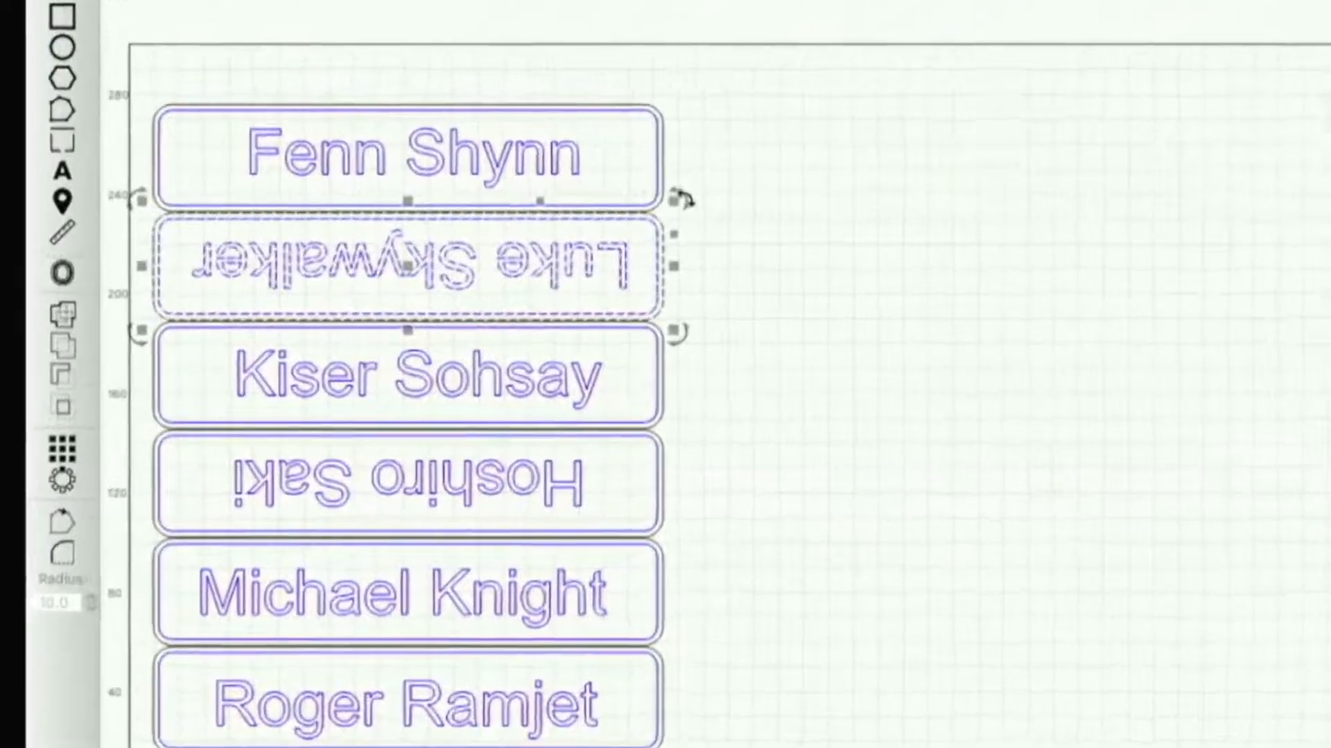
pyautogui.moveTo(499, 258); pyautogui.dragTo(365, 190)
pyautogui.moveTo(517, 45); pyautogui.dragTo(158, 310)
pyautogui.click(1067, 499)
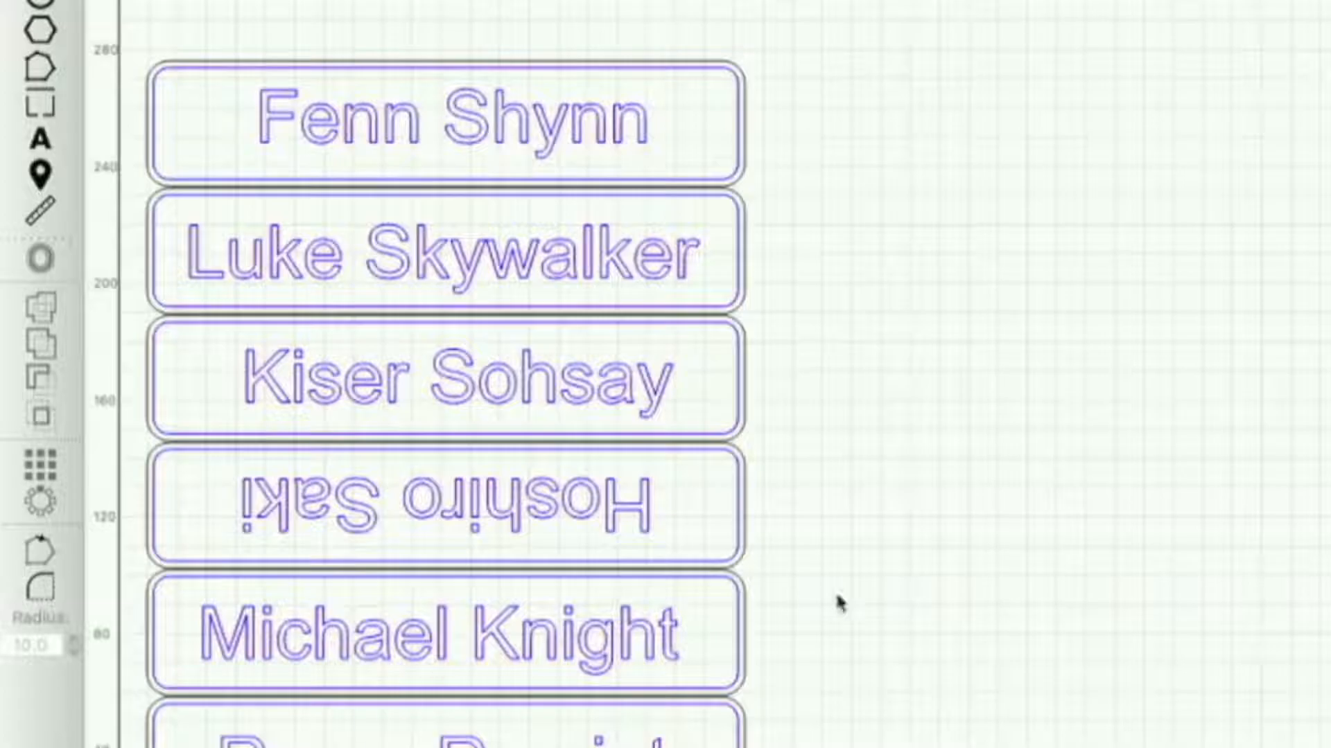
pyautogui.moveTo(857, 577); pyautogui.dragTo(649, 521)
pyautogui.moveTo(804, 542); pyautogui.dragTo(547, 491)
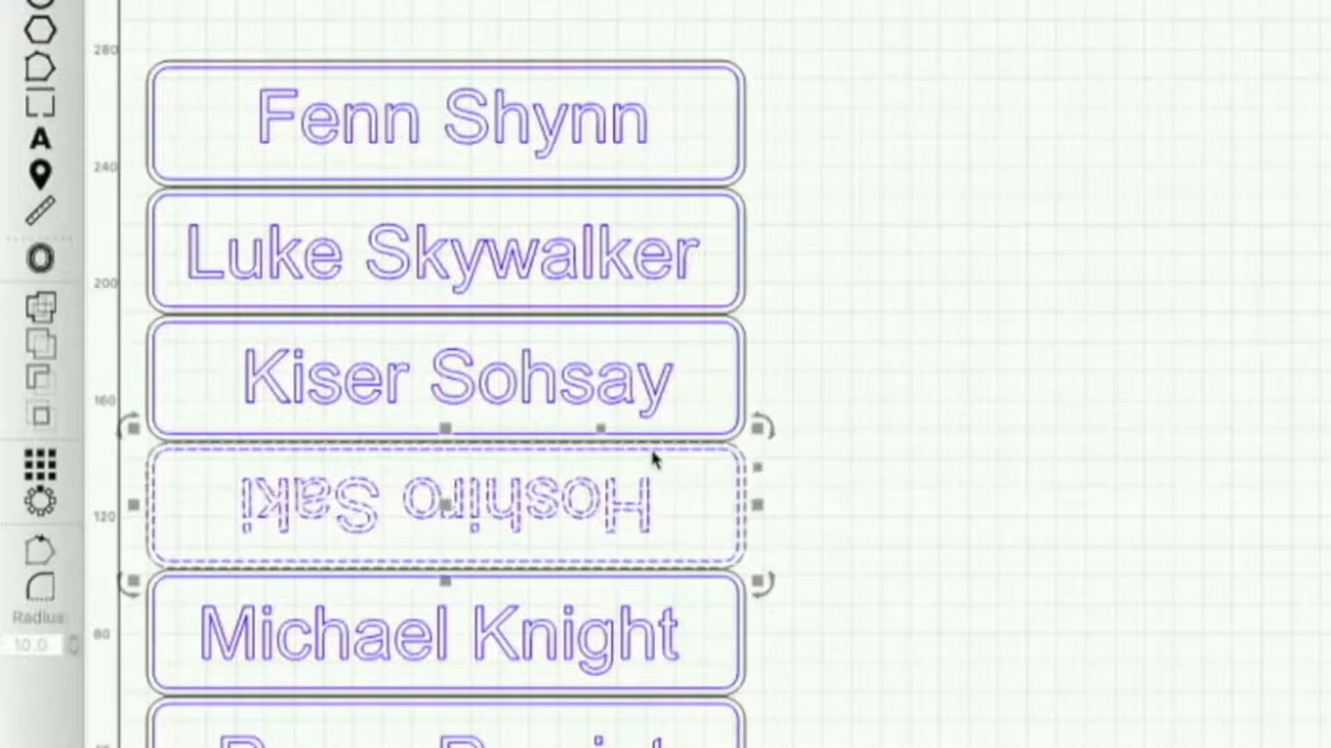
pyautogui.moveTo(760, 424); pyautogui.dragTo(26, 645)
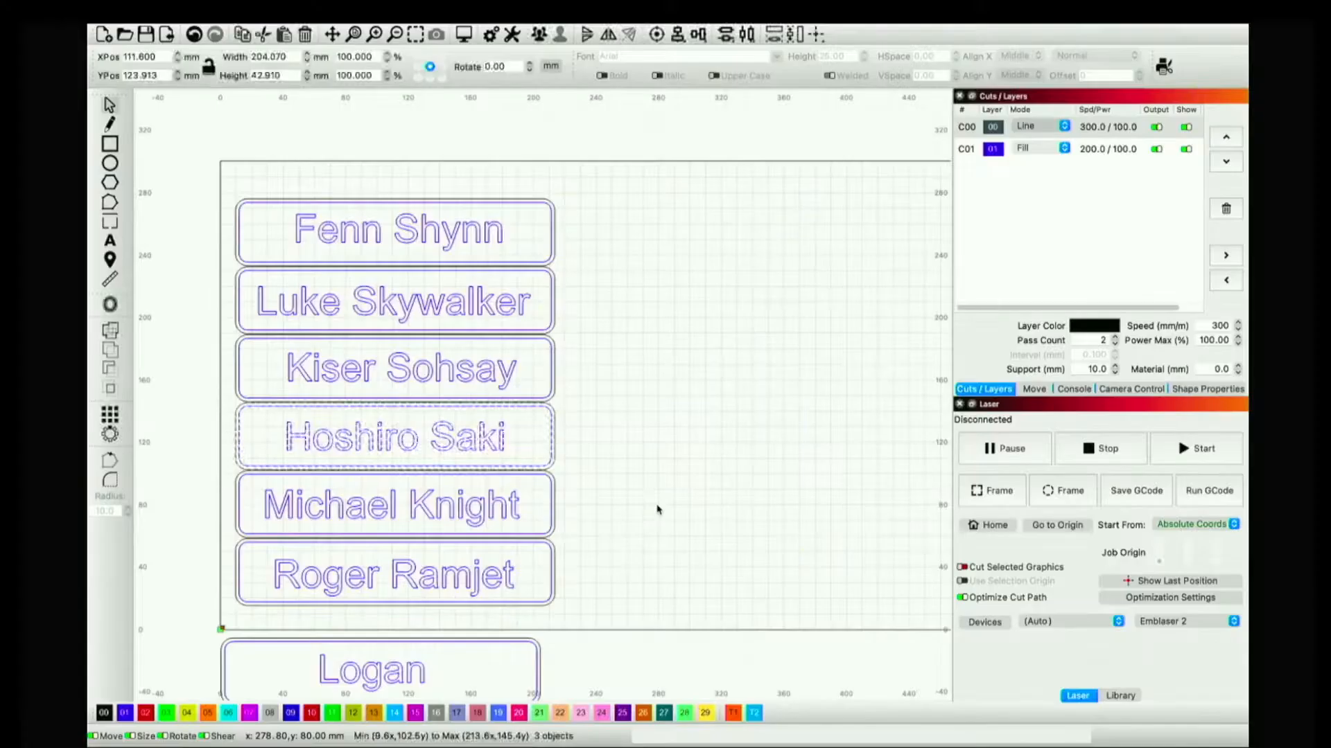
pyautogui.click(658, 510)
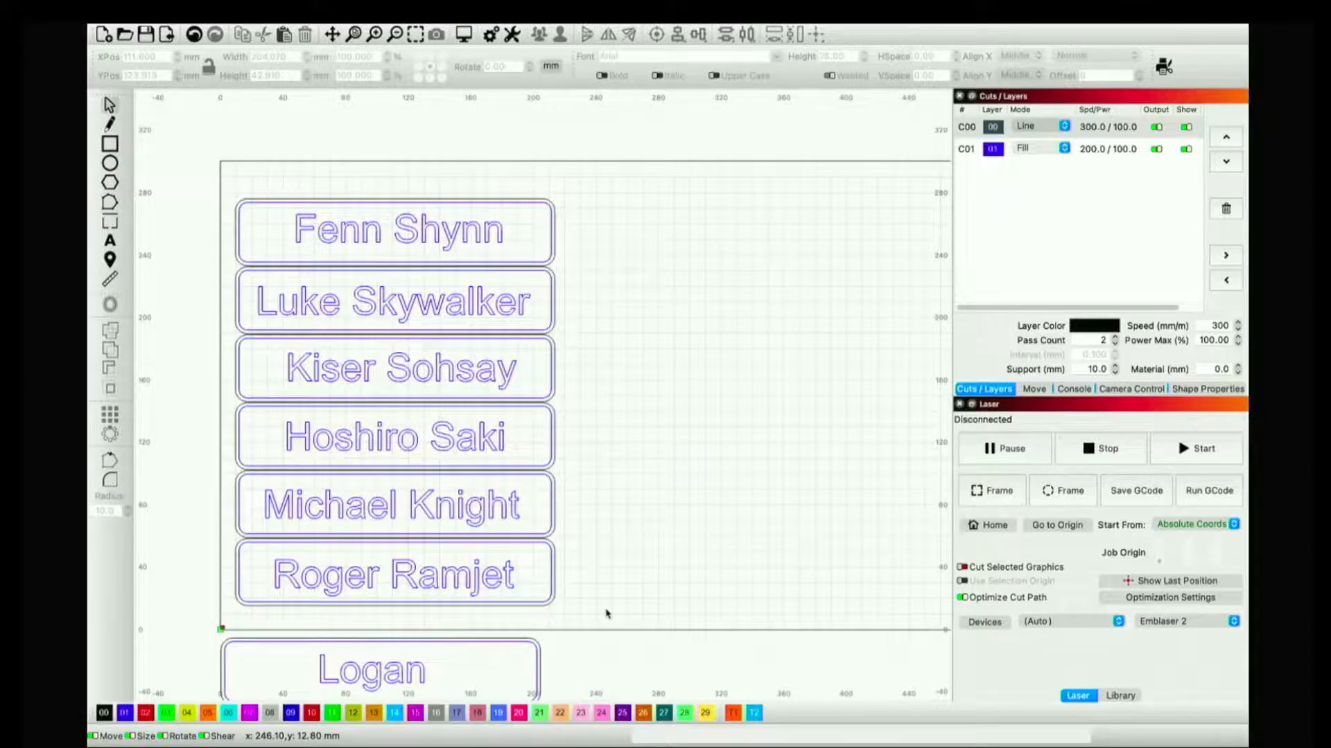
# Examine the arrangement of the six remaining nested tags below the work area
pyautogui.scroll(2, 609, 615)
pyautogui.scroll(-6, 609, 613)
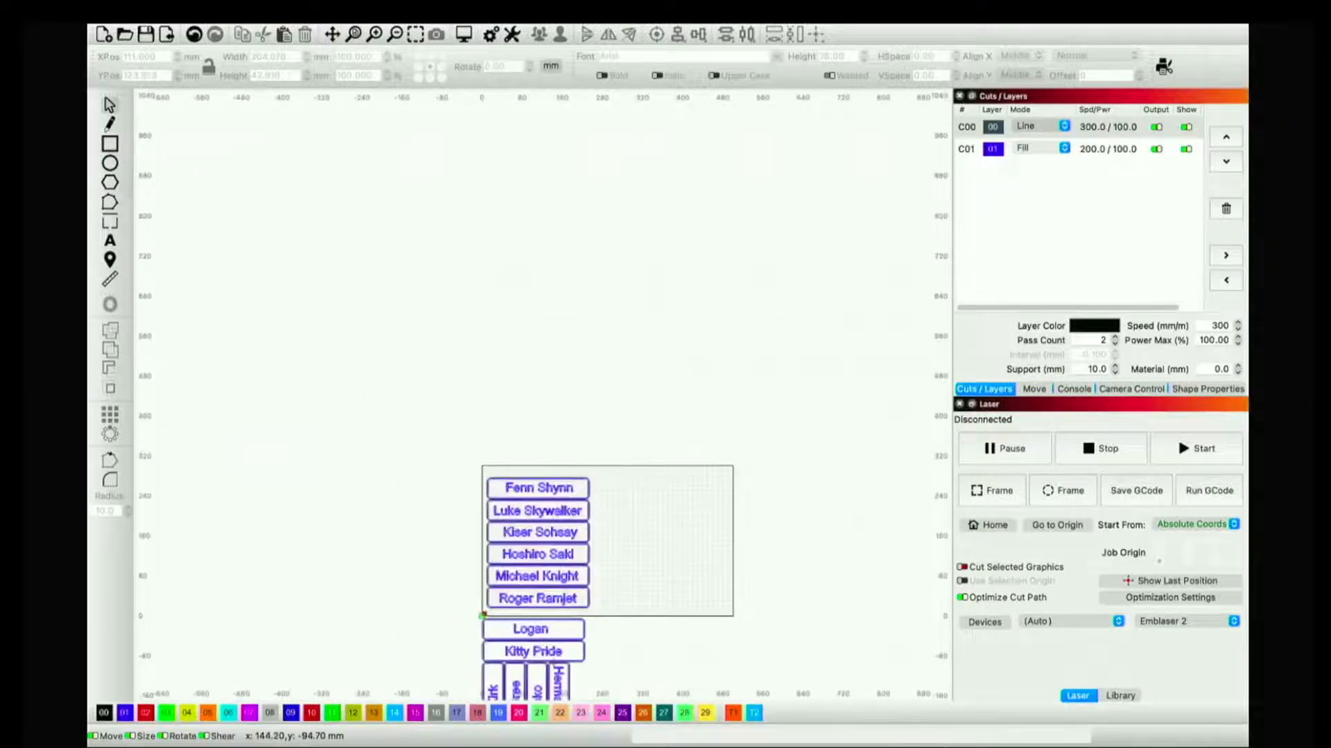
pyautogui.scroll(1, 553, 664)
pyautogui.scroll(-3, 449, 632)
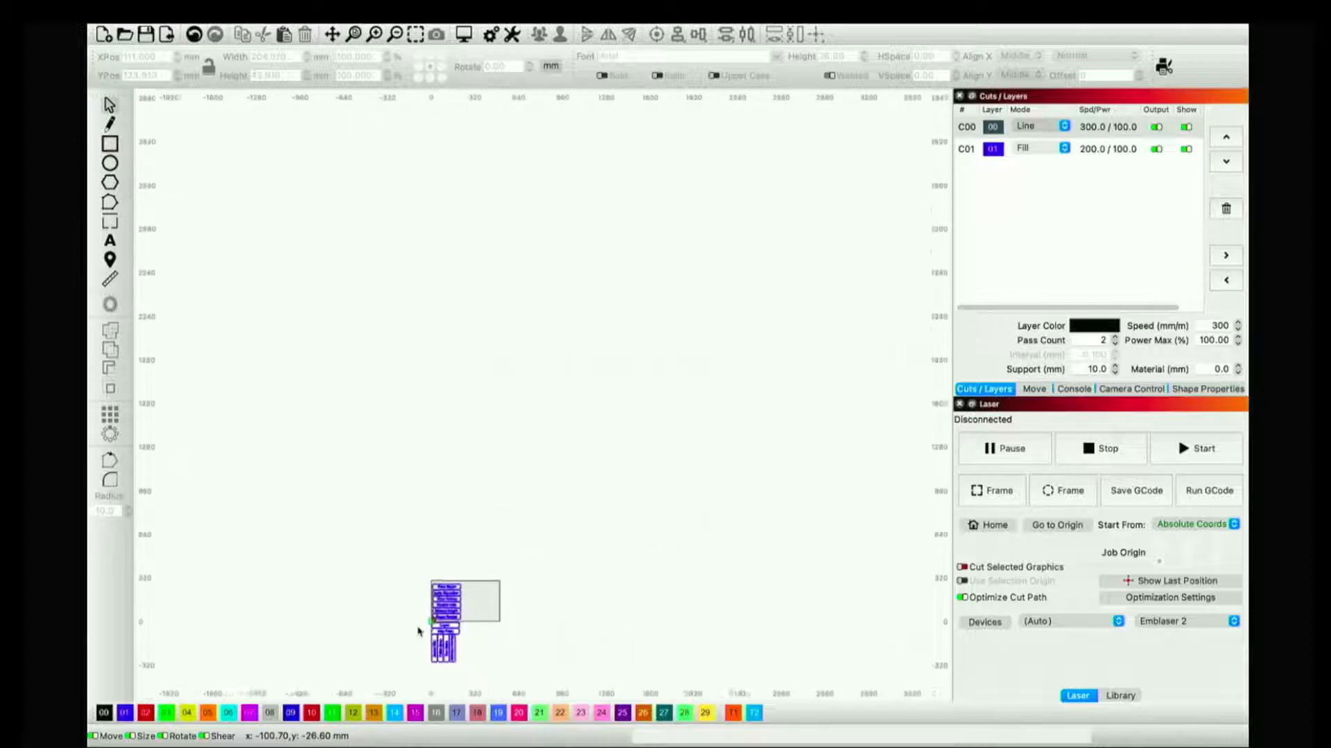
pyautogui.scroll(2, 446, 669)
pyautogui.scroll(5, 448, 669)
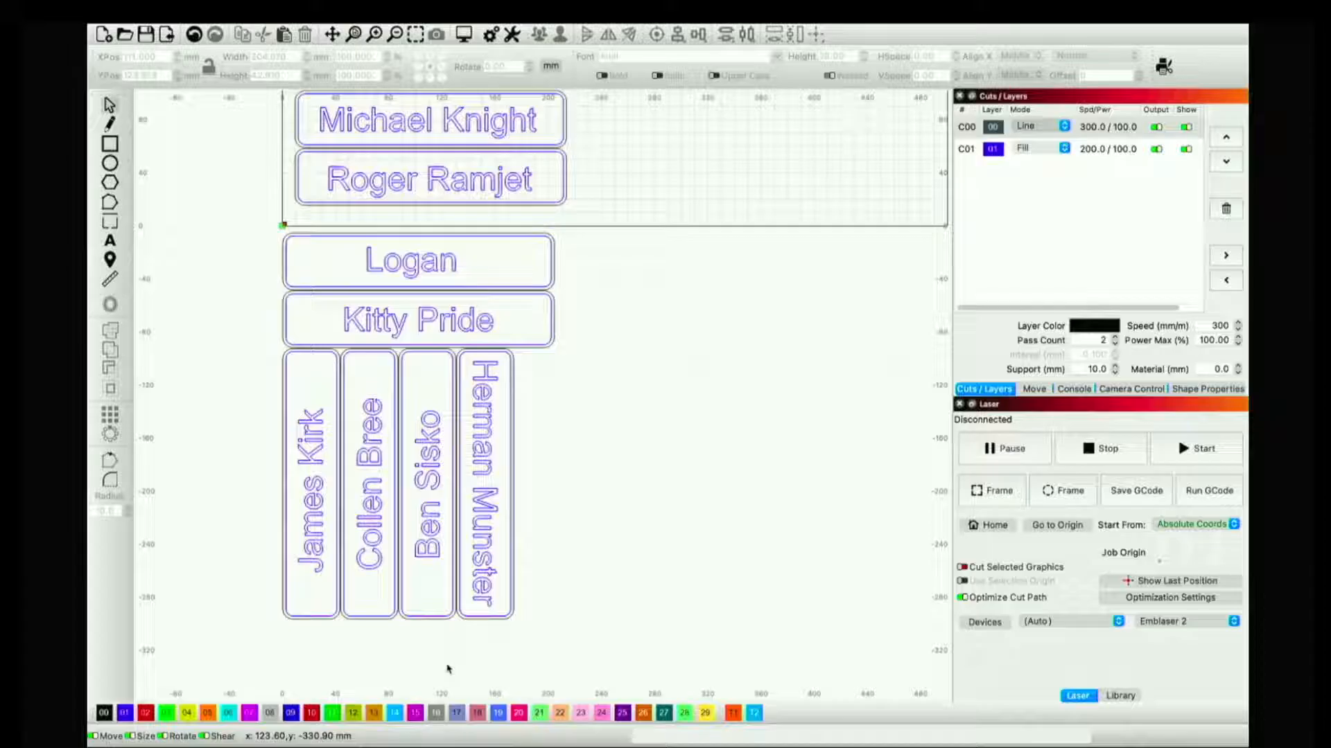
pyautogui.scroll(2, 228, 510)
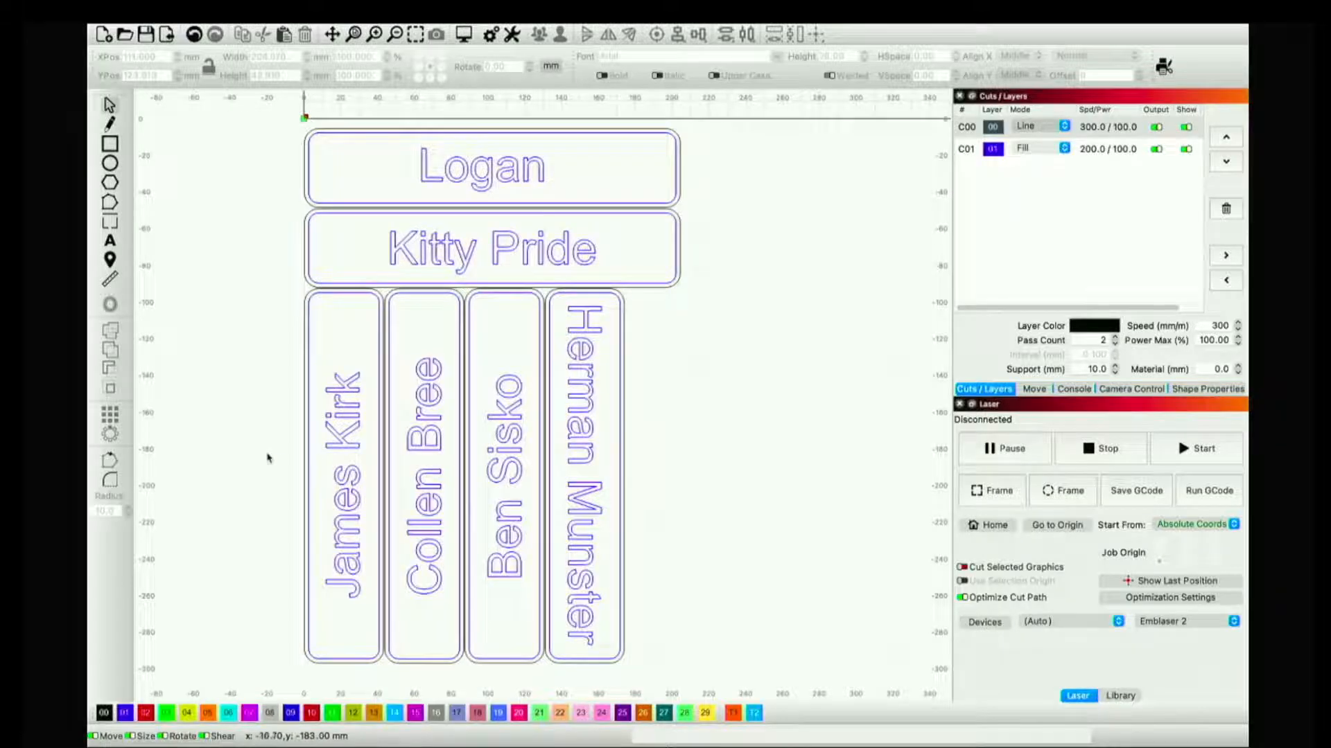
pyautogui.scroll(-3, 268, 457)
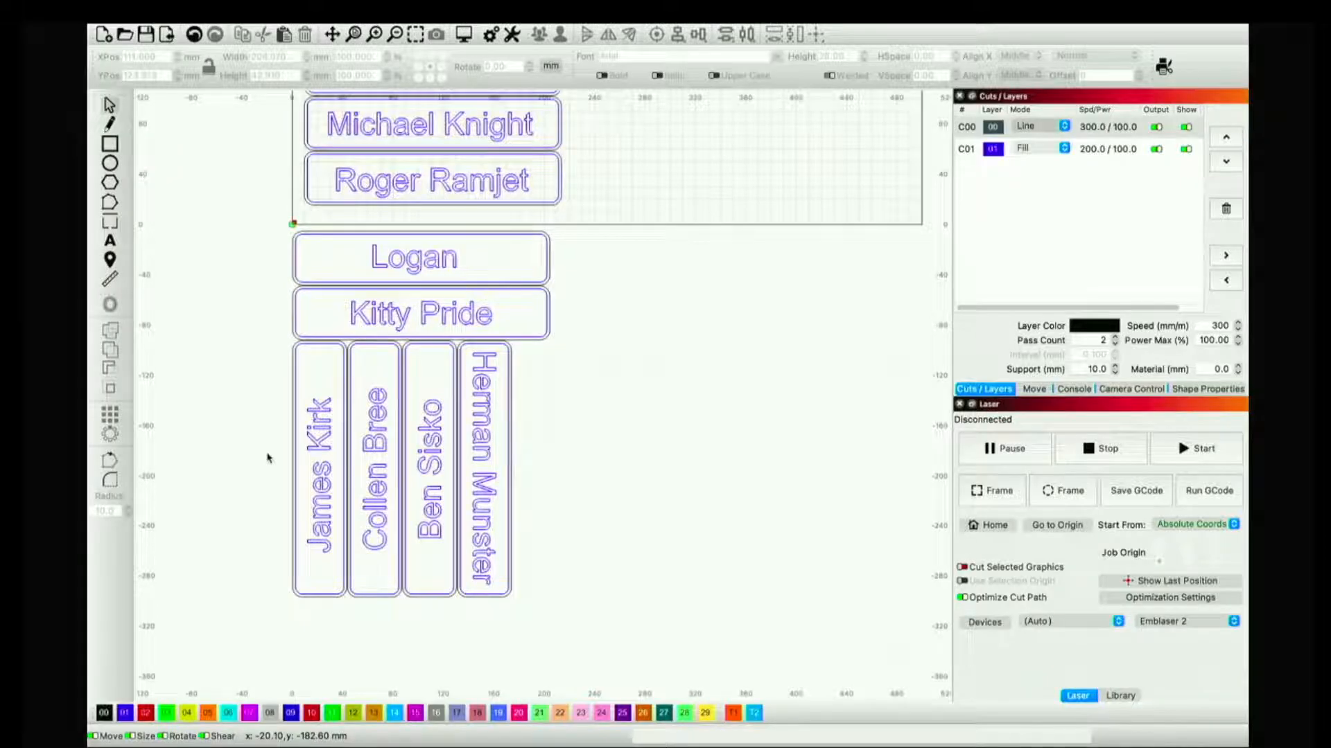
pyautogui.scroll(-4, 268, 458)
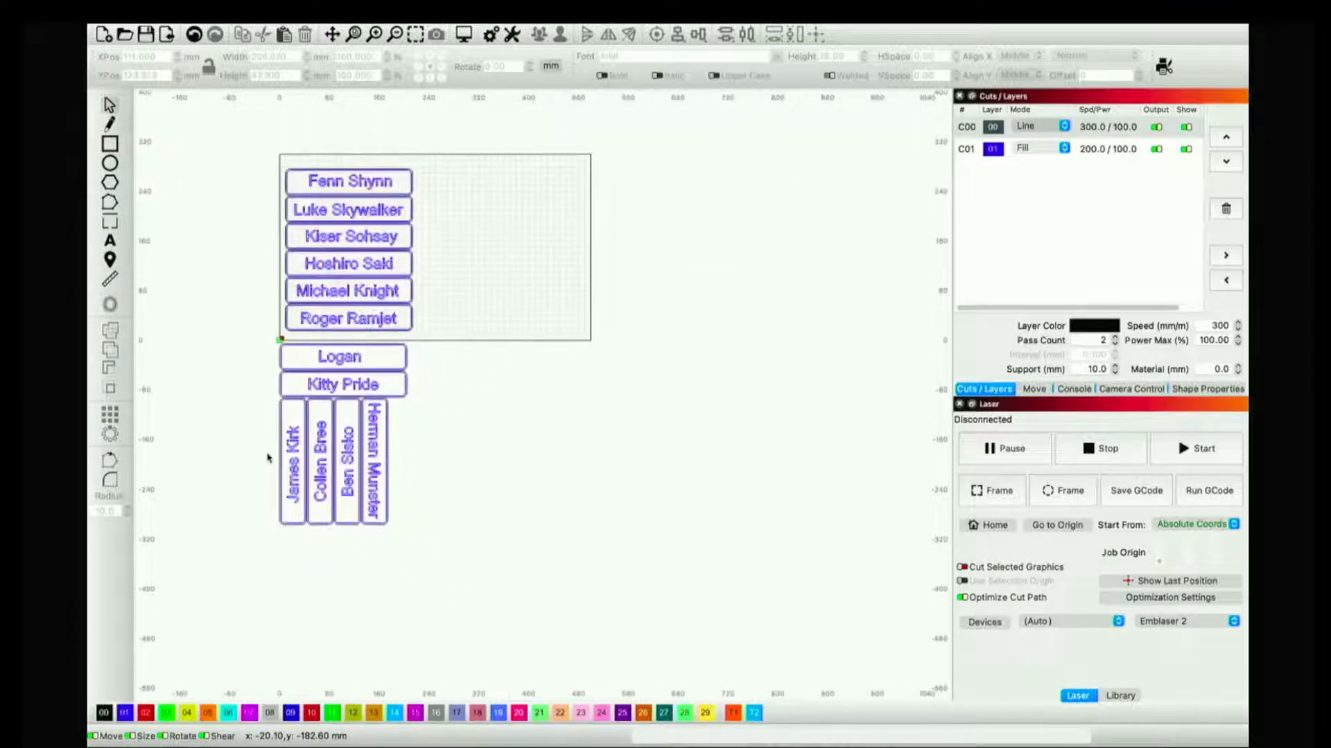
# Undo the tag rotations, the move, the outline deletion and the nested import, back to the original 2 × 6 tag grid
pyautogui.press('super+z')
pyautogui.press('super+z')
pyautogui.press('super+z')
pyautogui.press('super+z')
pyautogui.press('super+z')
pyautogui.press('super+z')
pyautogui.press('super+z')
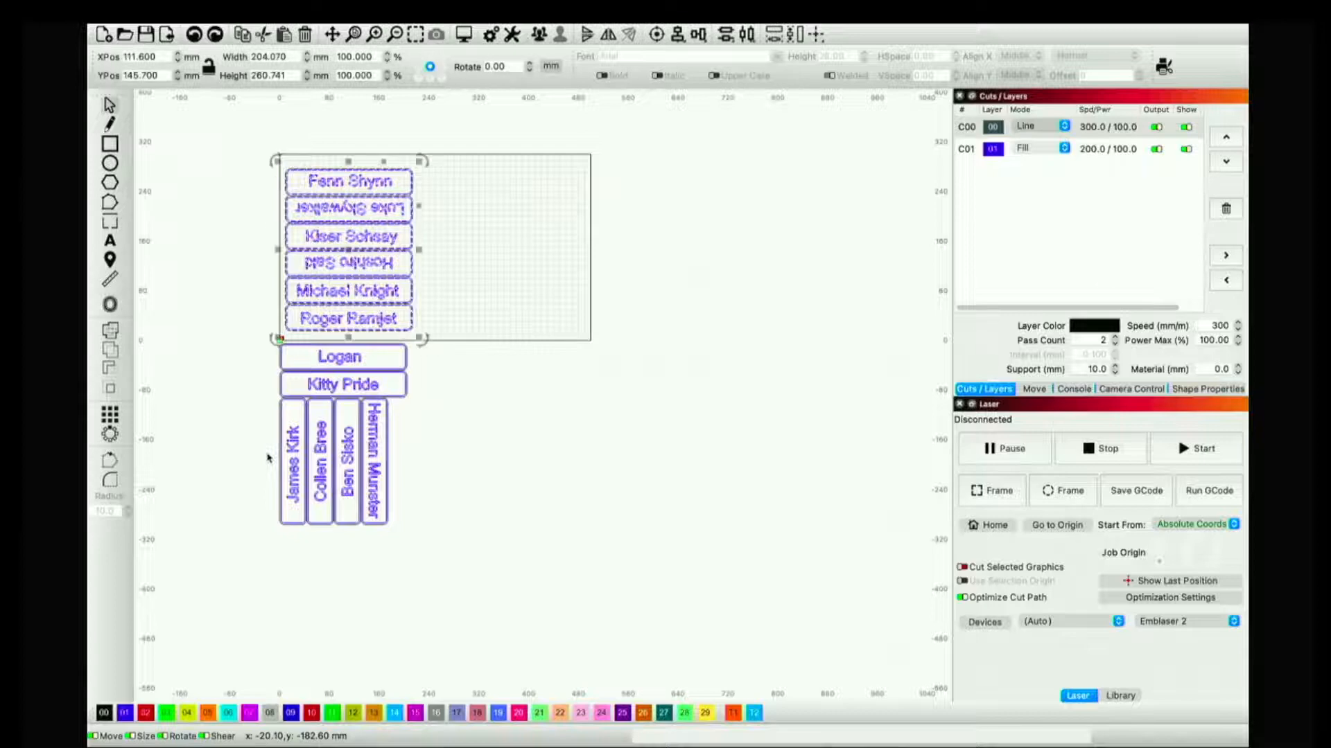
pyautogui.press('super+z')
pyautogui.press('super+z')
pyautogui.press('super+z')
pyautogui.press('super+z')
pyautogui.press('super+z')
pyautogui.press('super+z')
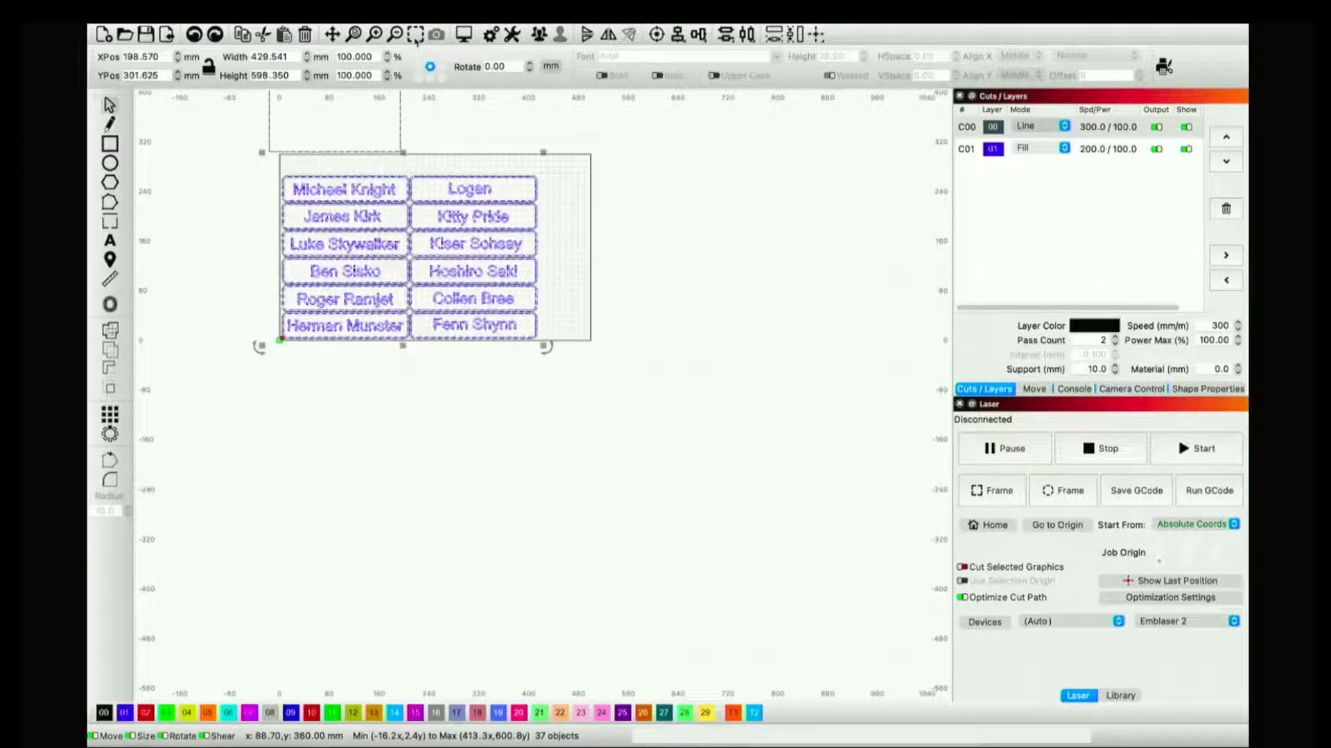
# Select all the tags without the A4 outline and scale the grid down proportionally to about 213 × 136 mm
pyautogui.click(415, 34)
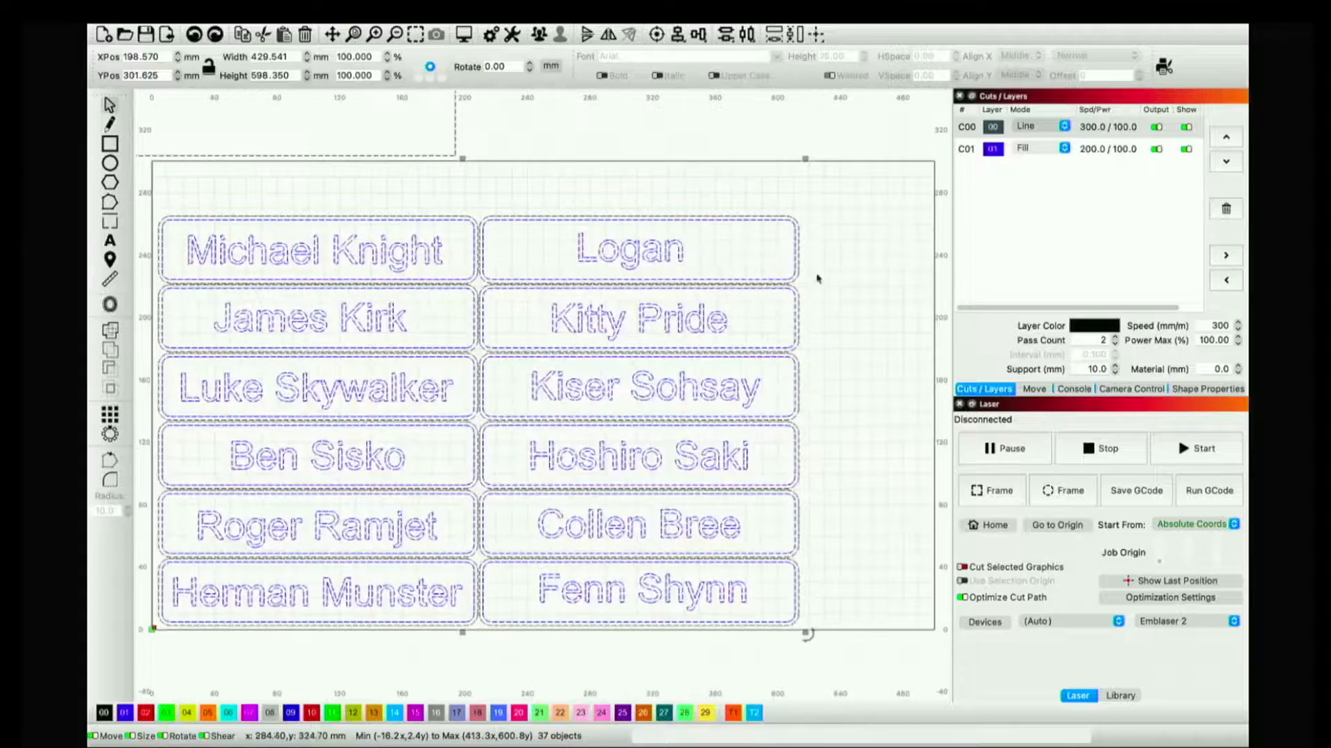
pyautogui.click(857, 260)
pyautogui.moveTo(866, 659); pyautogui.dragTo(190, 198)
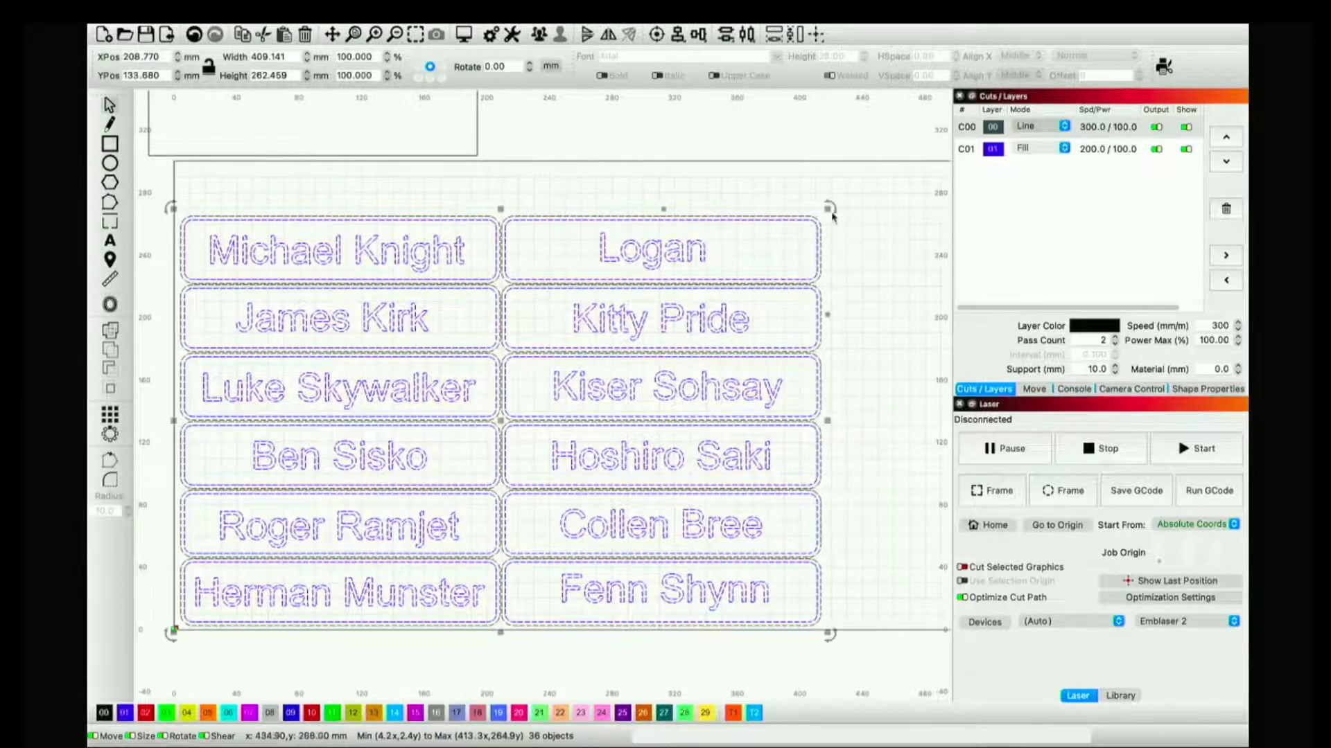
pyautogui.moveTo(828, 208); pyautogui.dragTo(518, 468)
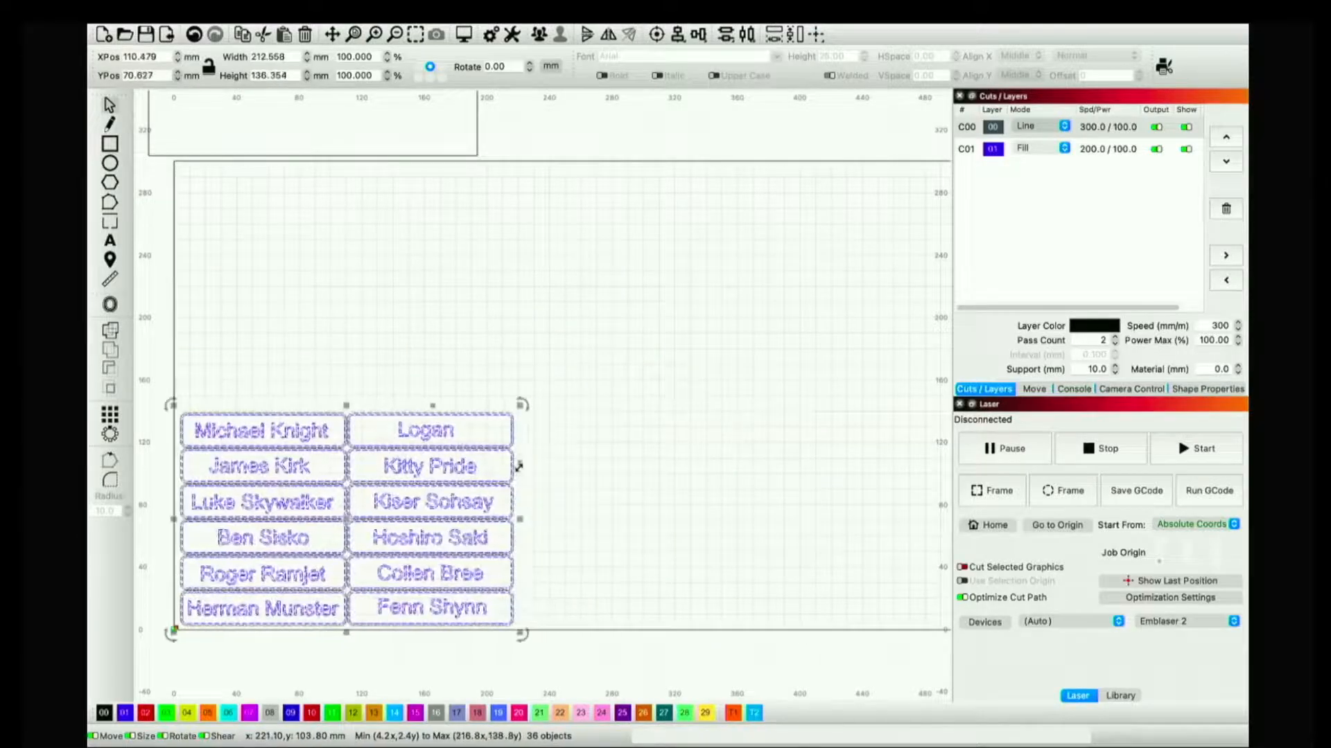
pyautogui.click(614, 491)
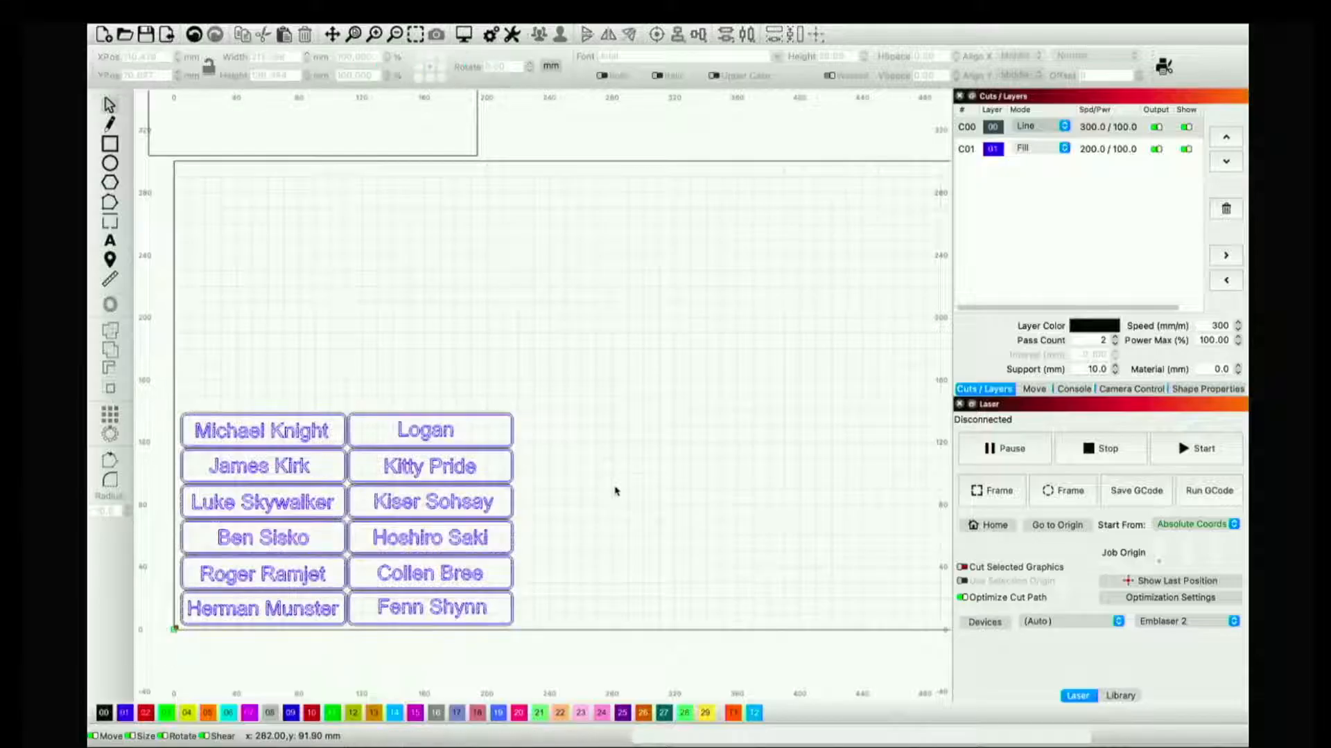
# Duplicate the scaled-down tag grid and place the copy directly above the original
pyautogui.moveTo(152, 379); pyautogui.dragTo(553, 653)
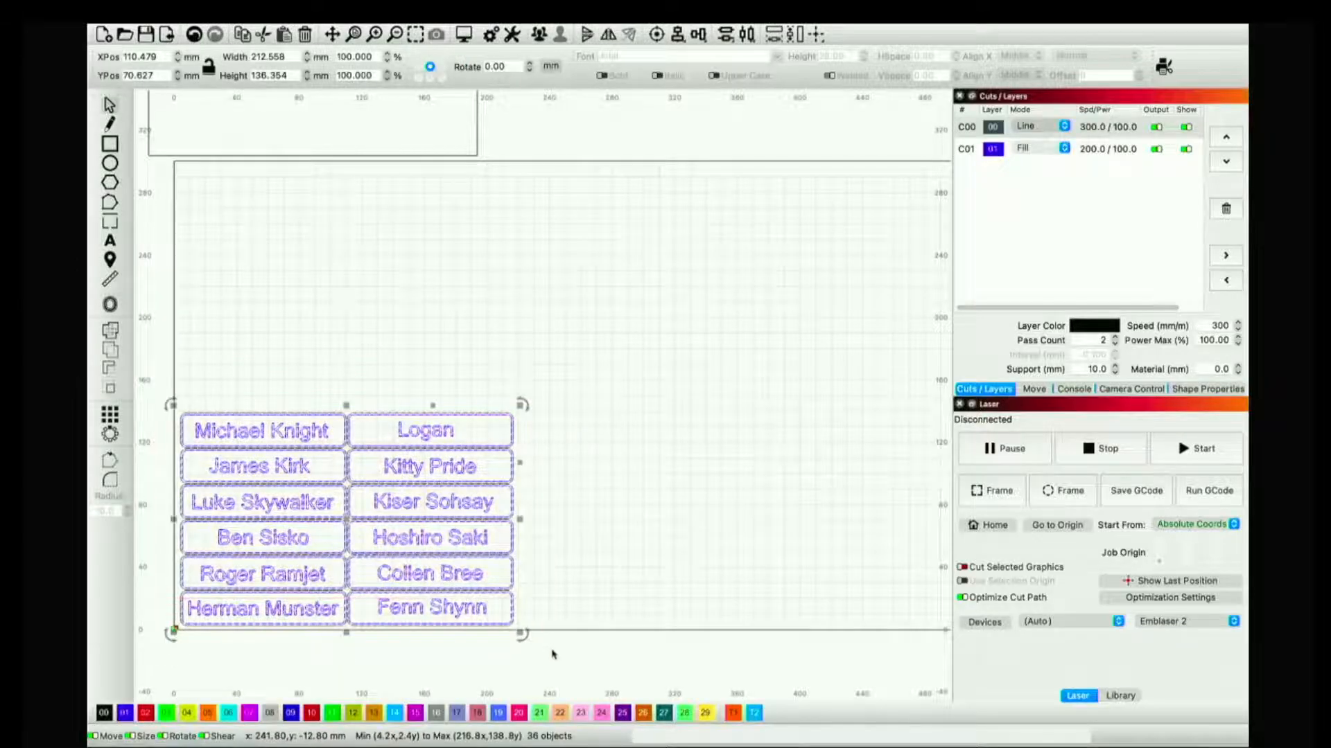
pyautogui.moveTo(345, 438); pyautogui.dragTo(348, 303)
pyautogui.click(631, 458)
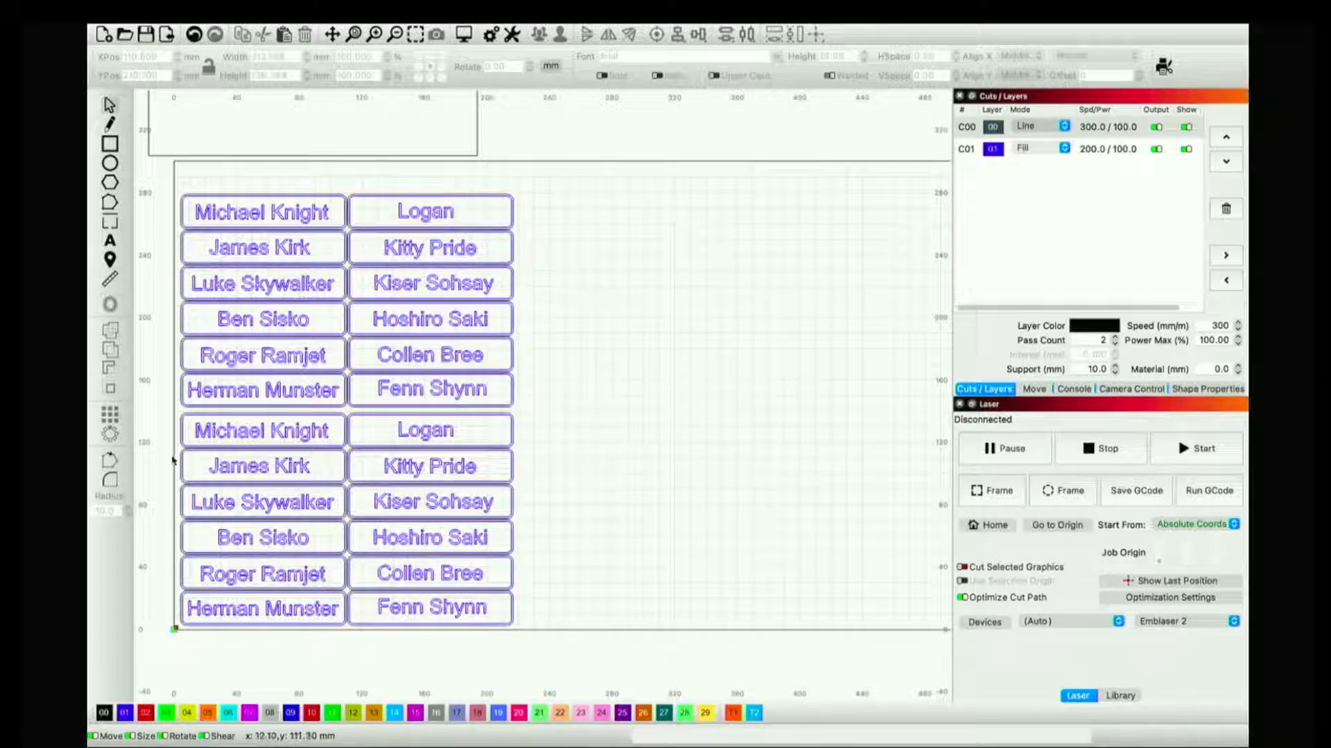
# Select both tag grids together with the A4 outline and send them out with Nest Selected
pyautogui.scroll(-5, 147, 464)
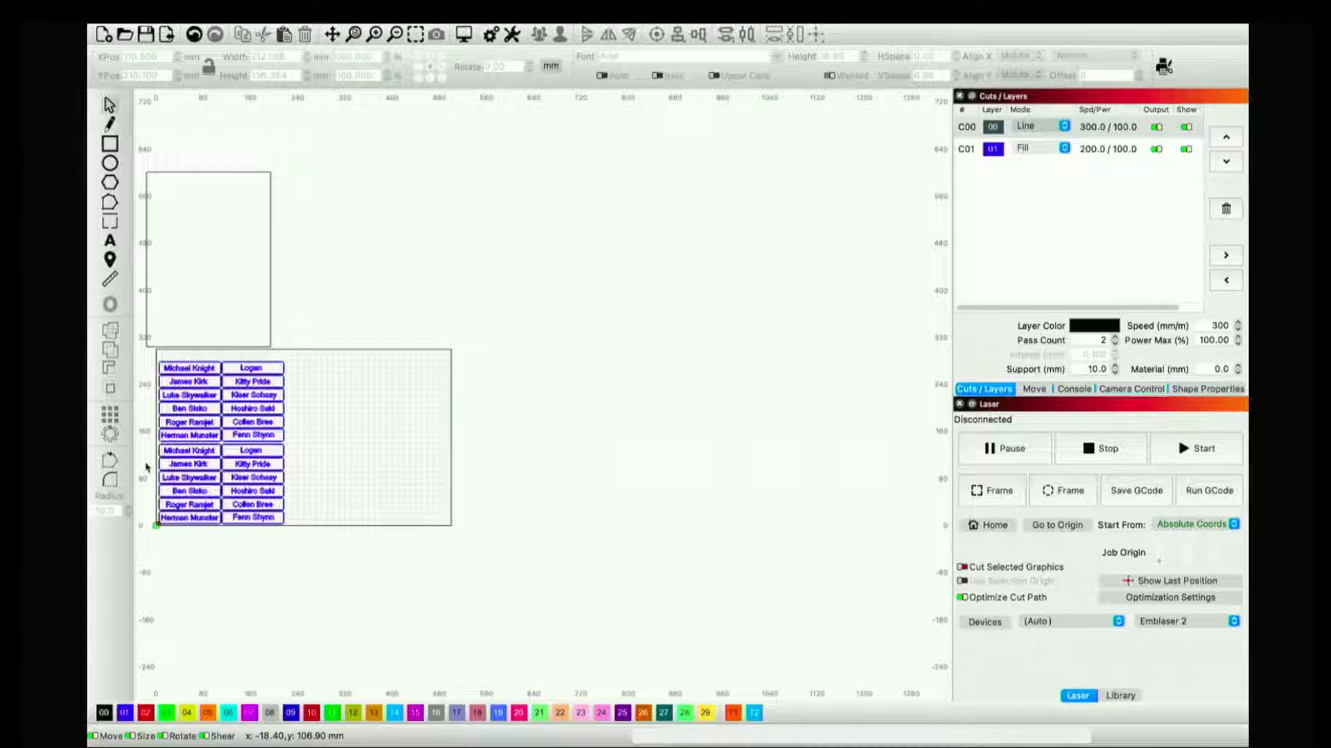
pyautogui.scroll(3, 147, 467)
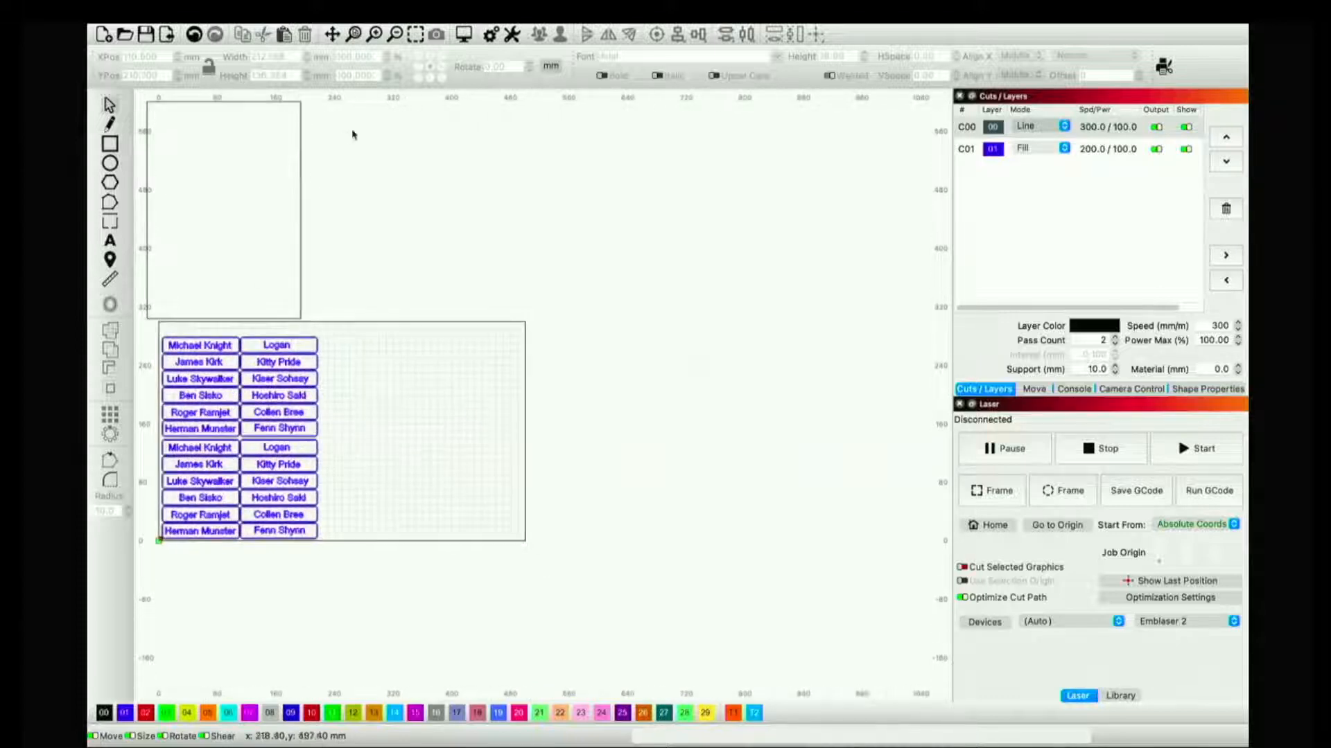
pyautogui.press('super+a')
pyautogui.click(294, 33)
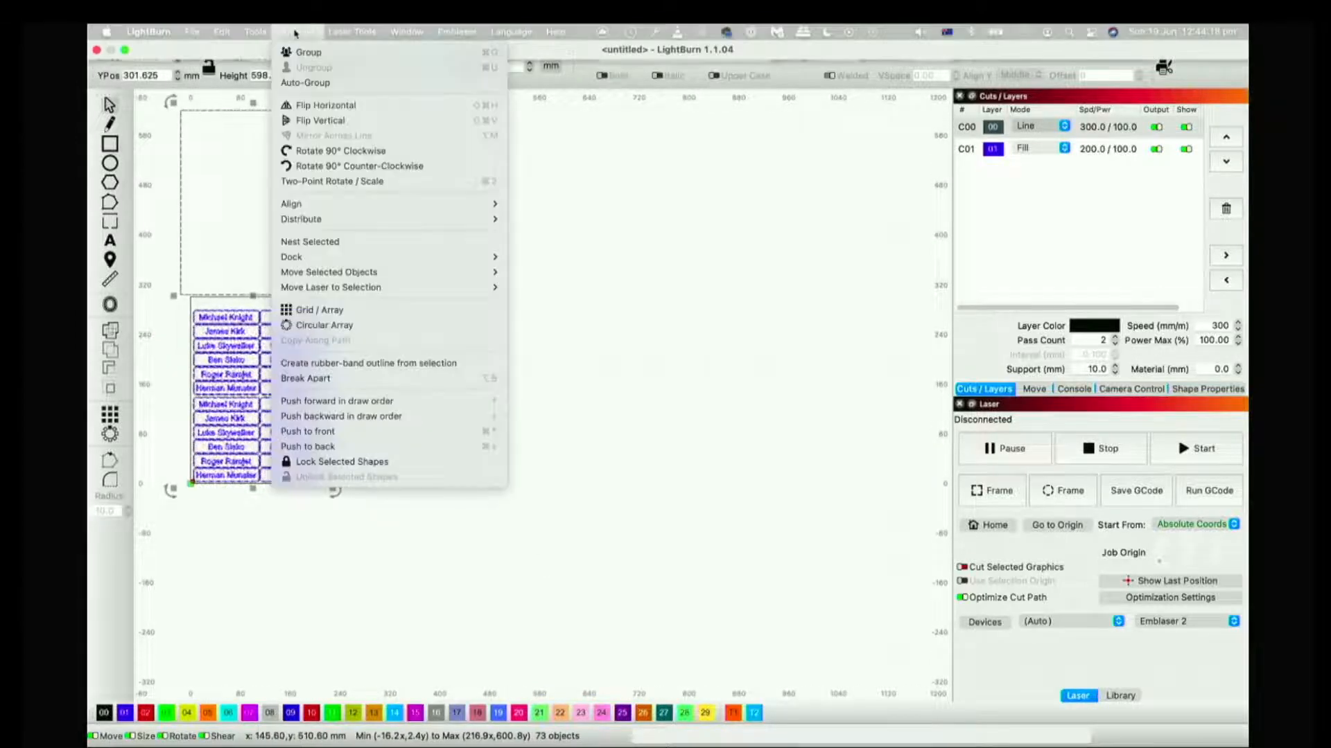
pyautogui.click(314, 244)
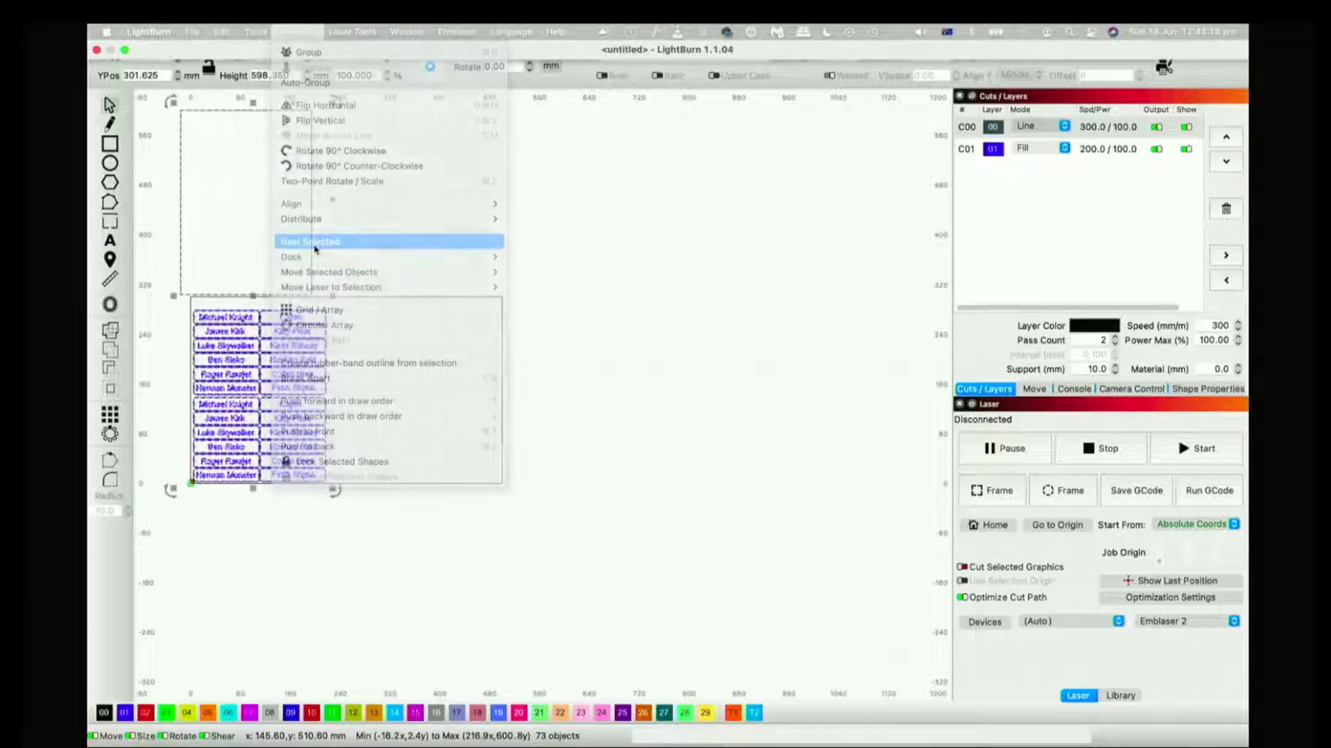
# Switch to the SVGnest website and upload LightBurnNest.svg from the Downloads folder
pyautogui.hotkey('ctrl', 'Left')
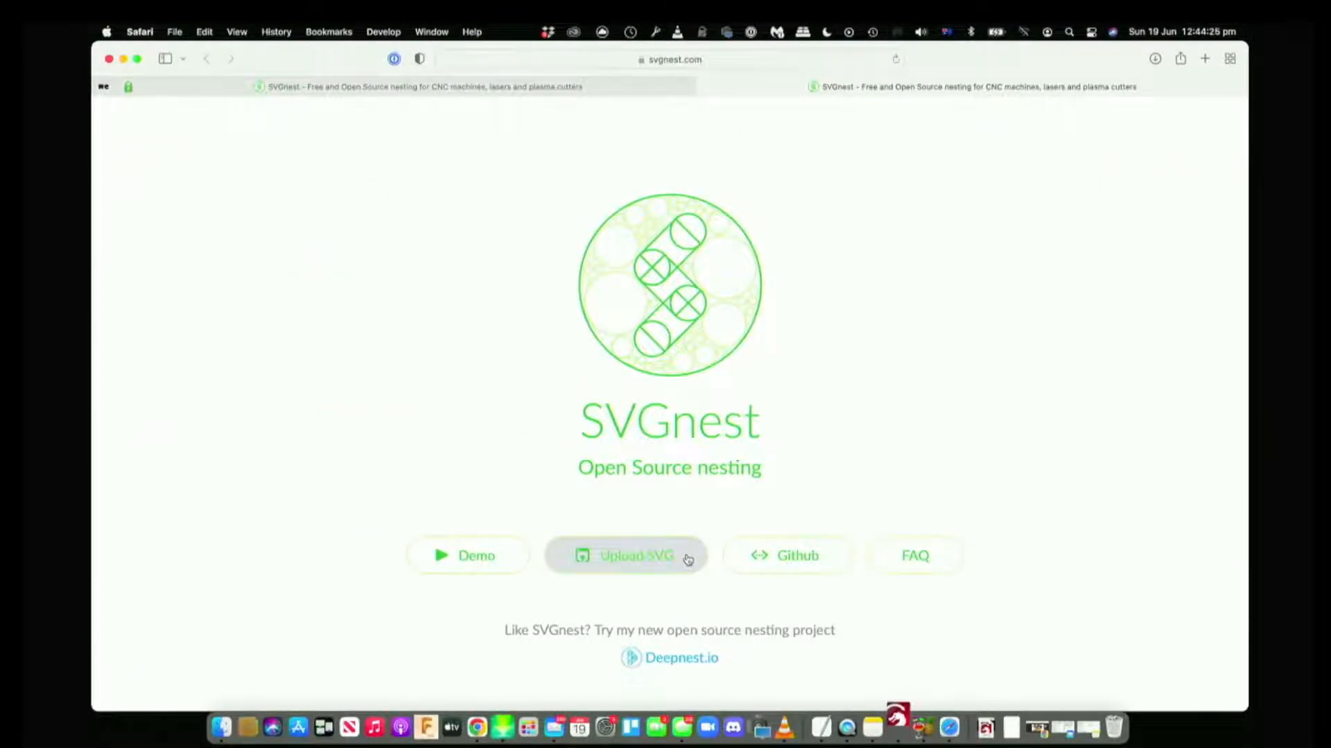
pyautogui.click(688, 558)
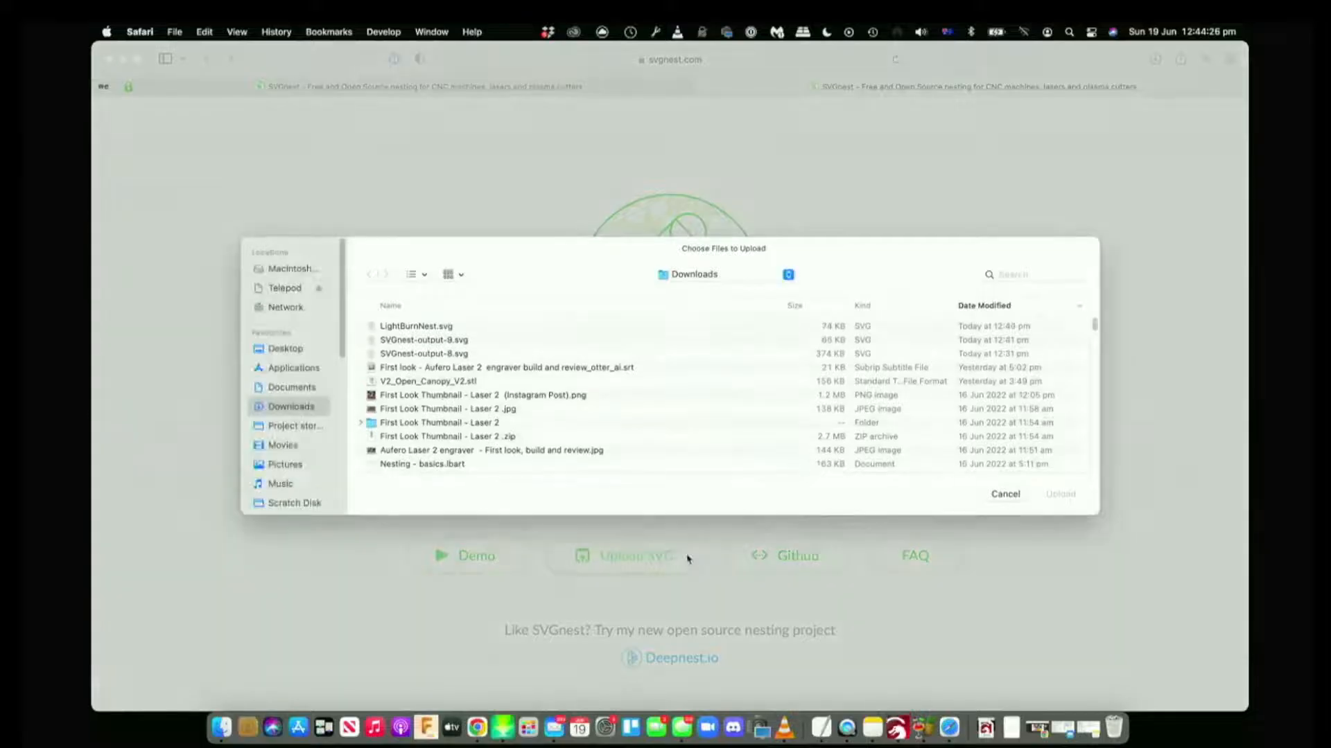
pyautogui.doubleClick(390, 327)
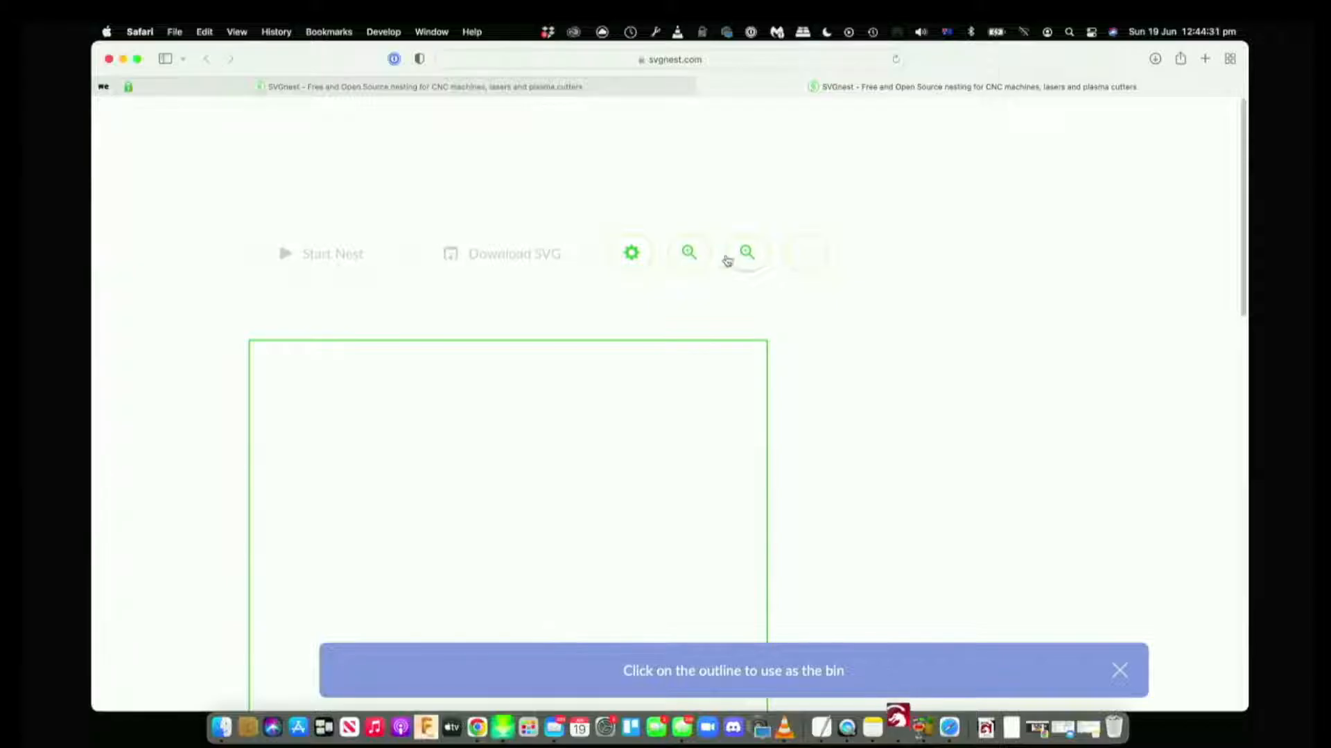
# Open the nesting settings for review and use the A4 outline as the nesting bin
pyautogui.click(632, 255)
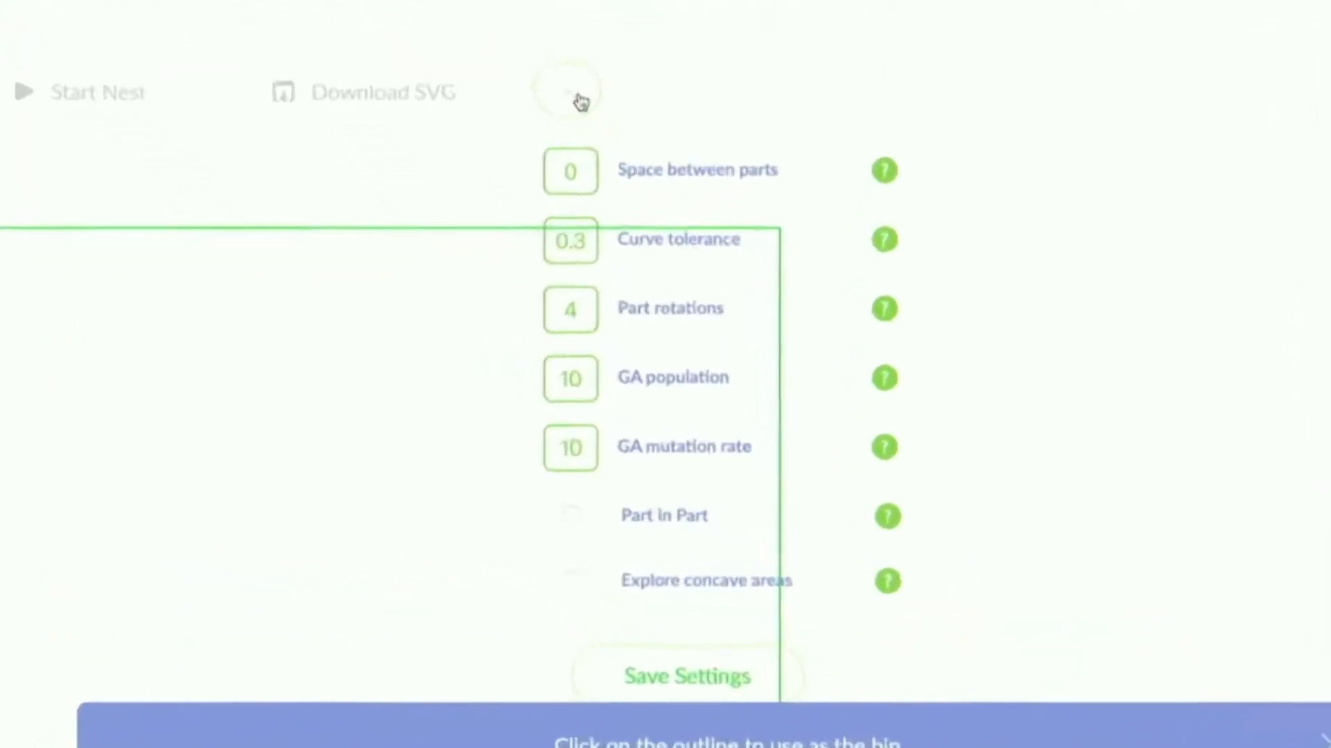
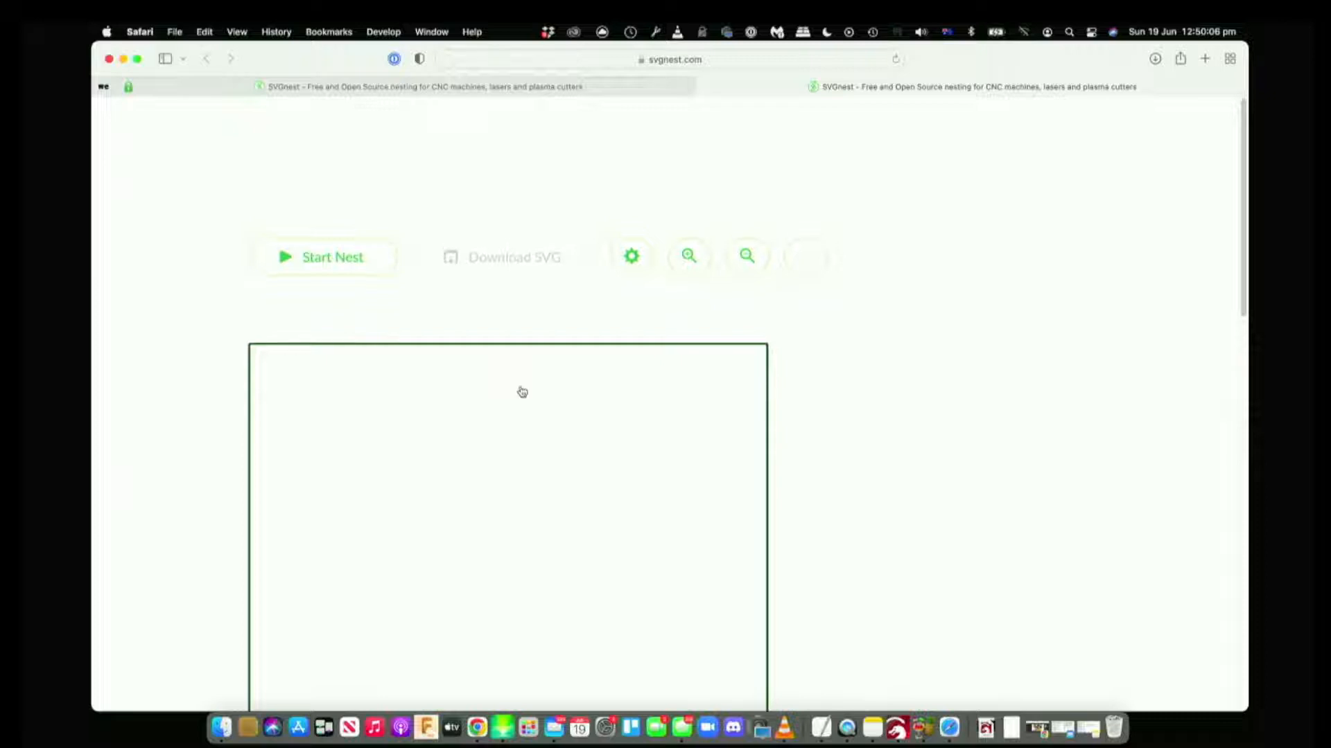
pyautogui.scroll(-15, 522, 393)
pyautogui.scroll(15, 522, 393)
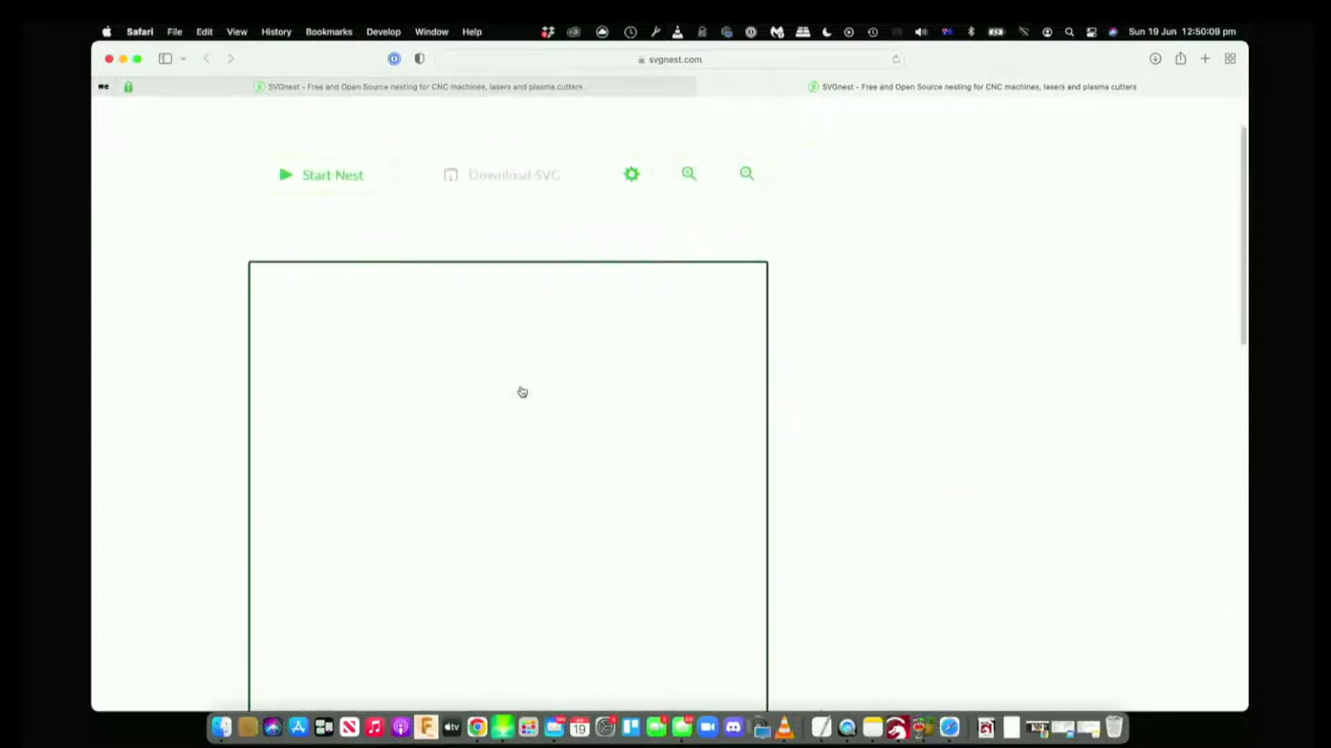
# Review the nesting settings without changing them, run the nest and inspect how the tags are placed
pyautogui.scroll(2, 526, 321)
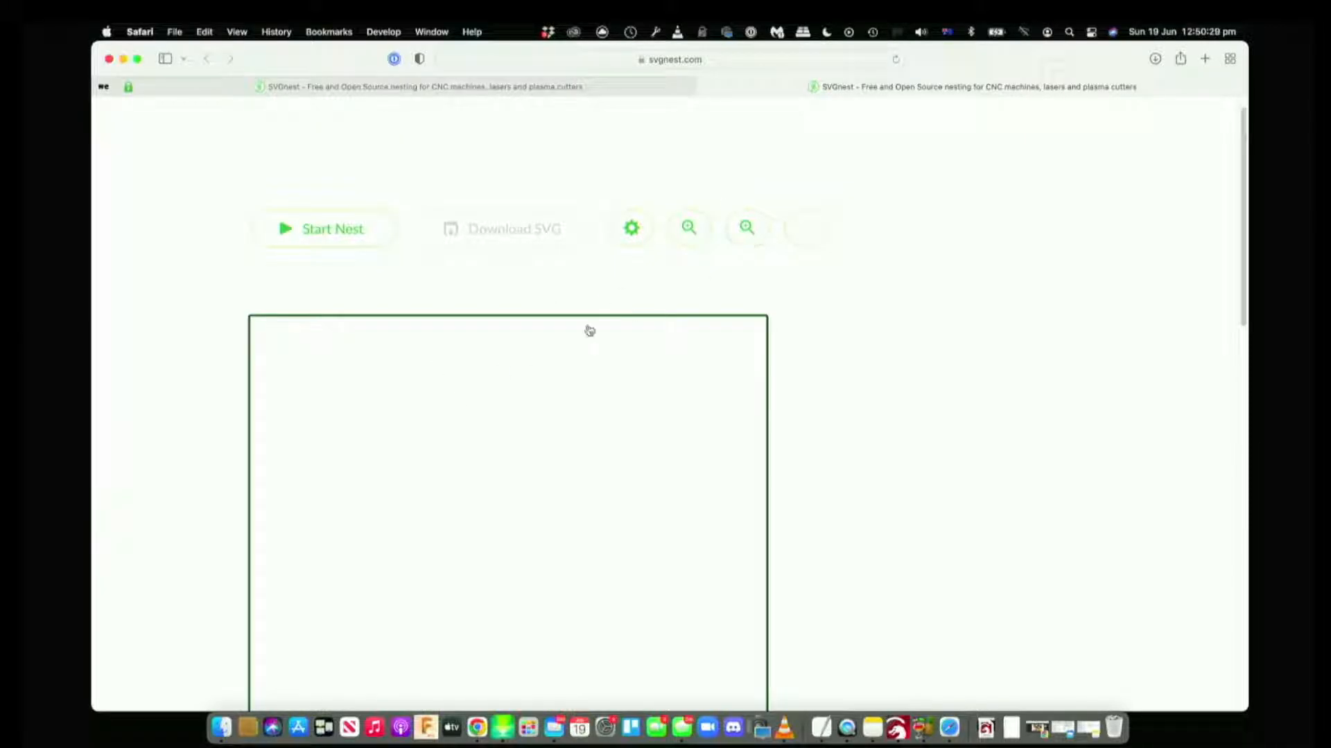
pyautogui.click(632, 234)
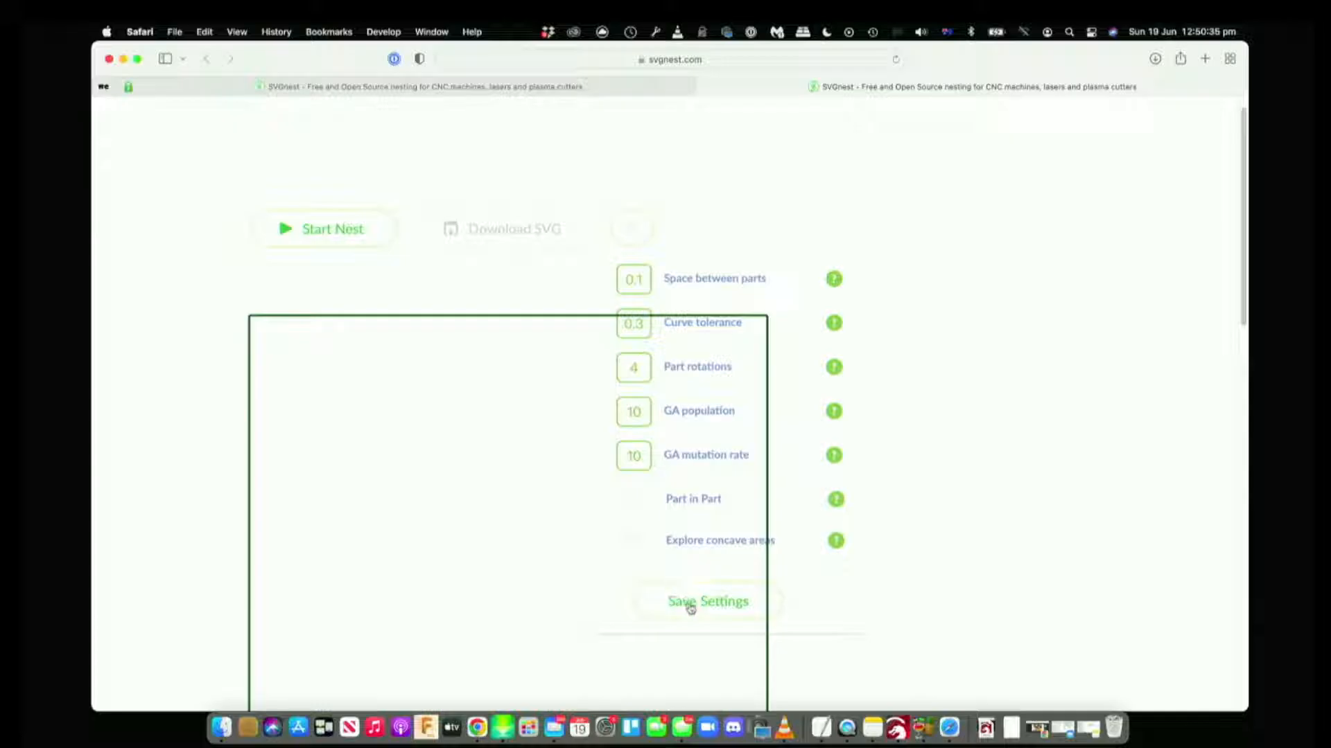
pyautogui.click(631, 239)
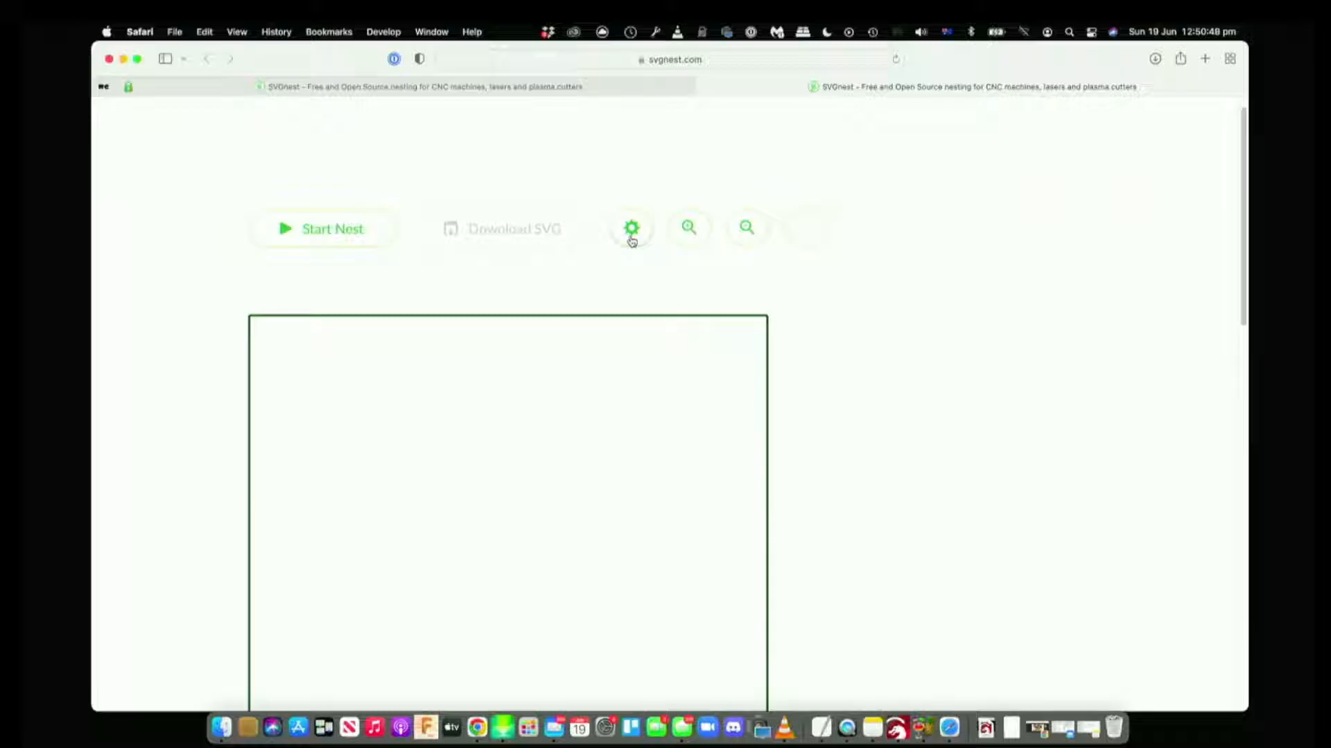
pyautogui.click(326, 239)
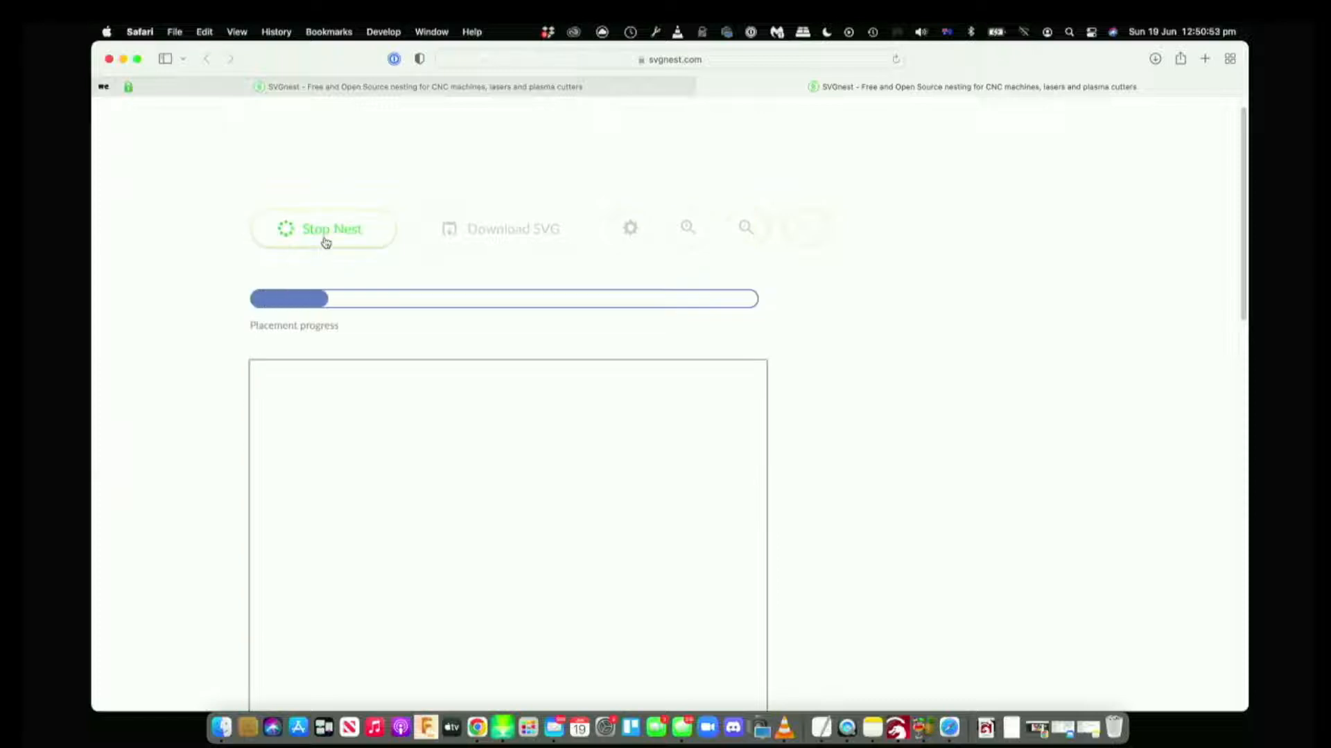
pyautogui.scroll(-10, 998, 468)
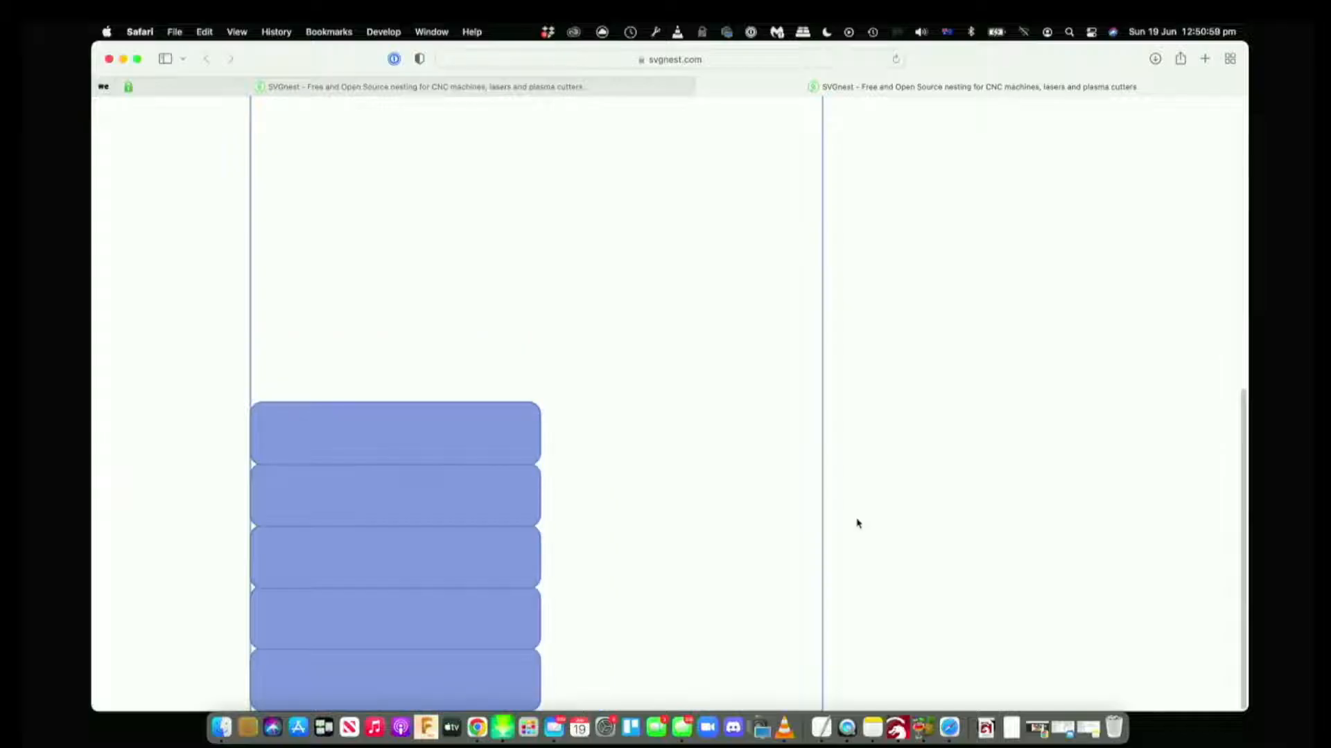
pyautogui.scroll(-1, 857, 523)
pyautogui.scroll(10, 857, 523)
pyautogui.scroll(-2, 856, 523)
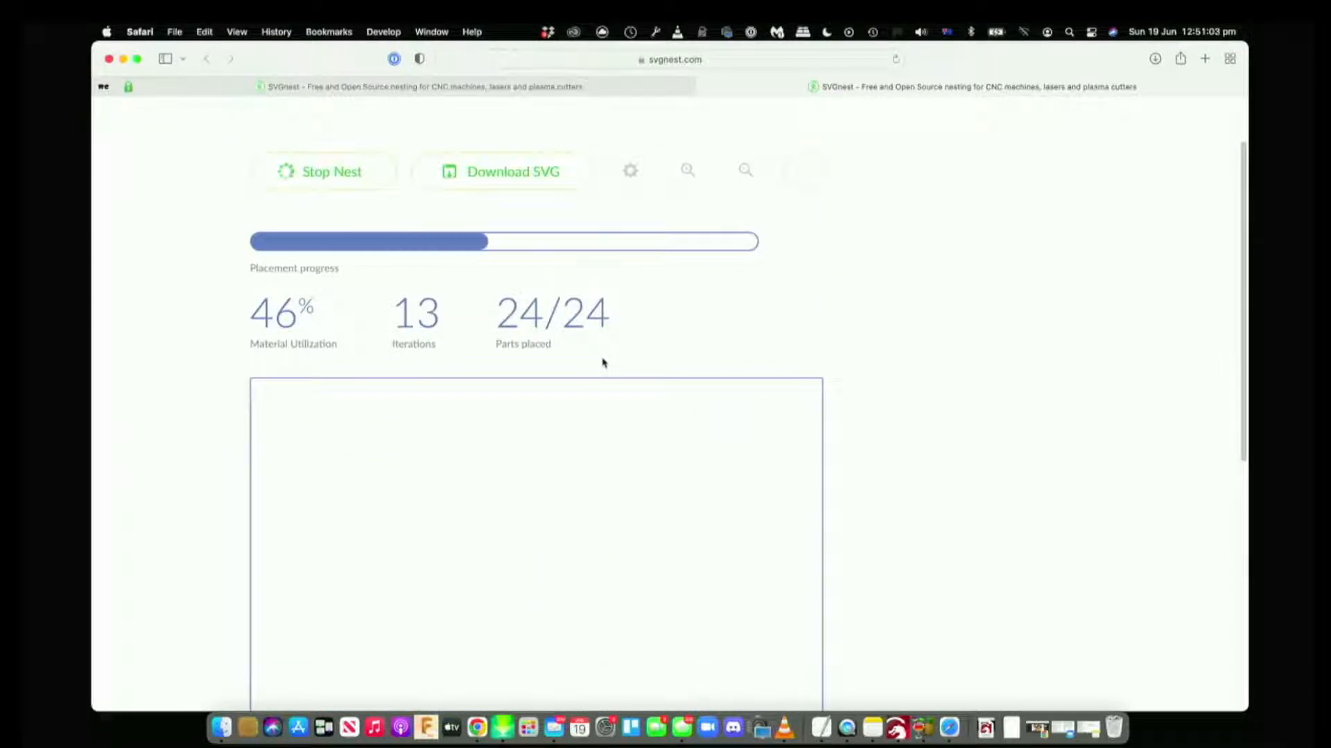
pyautogui.scroll(-8, 603, 363)
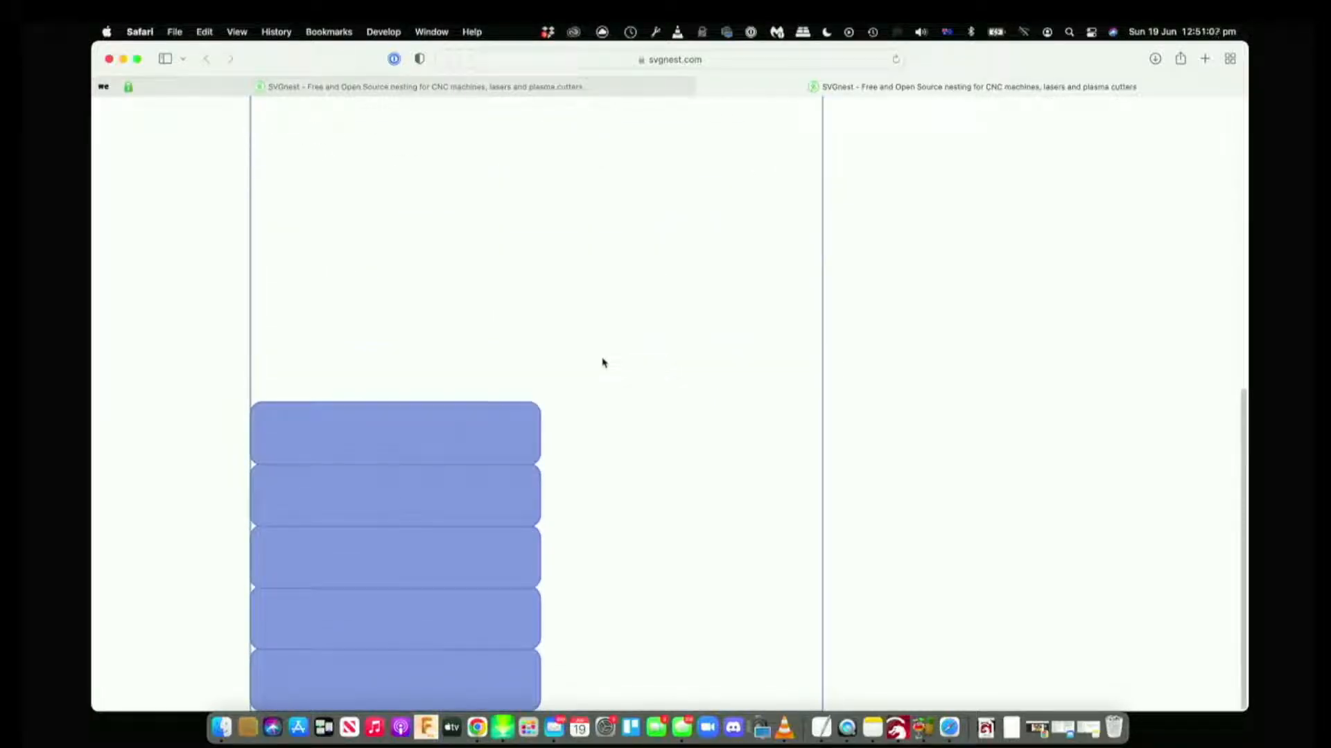
pyautogui.scroll(8, 603, 362)
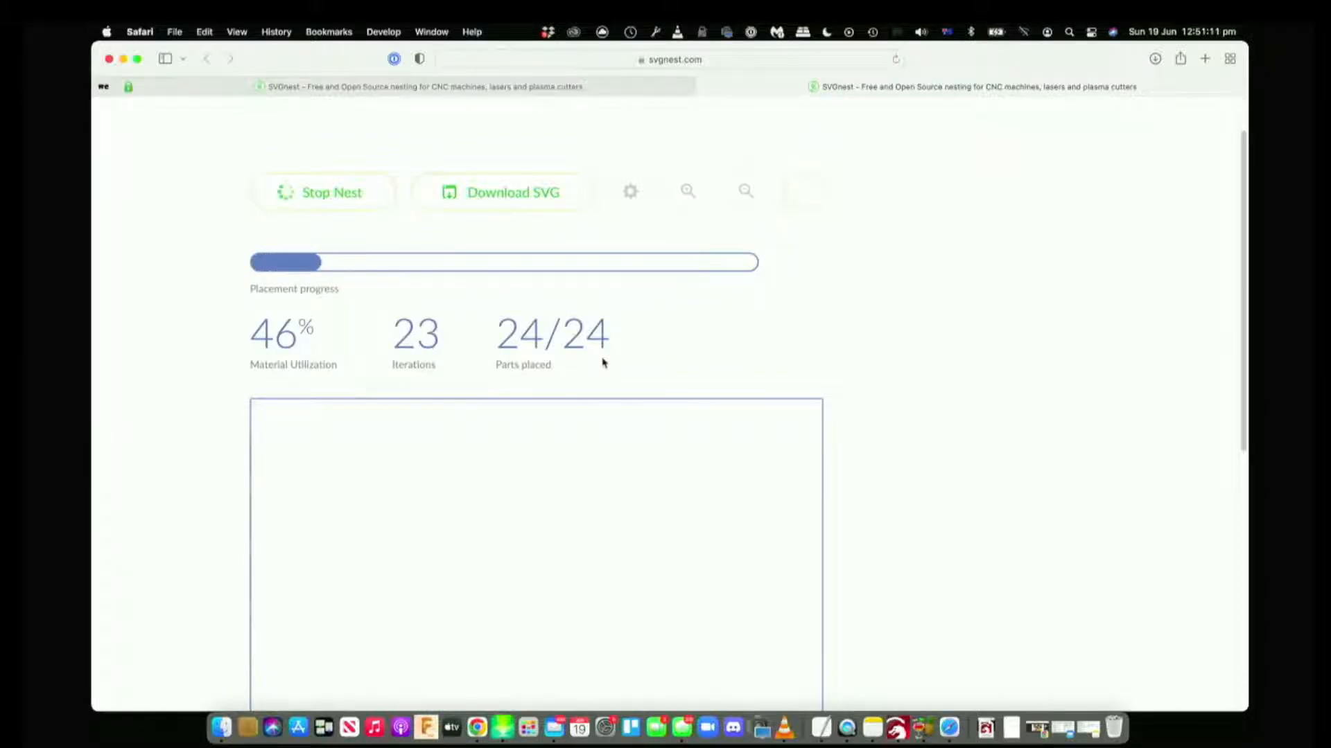
# Stop the nest, download the nested layout as an SVG and switch back to LightBurn
pyautogui.click(330, 202)
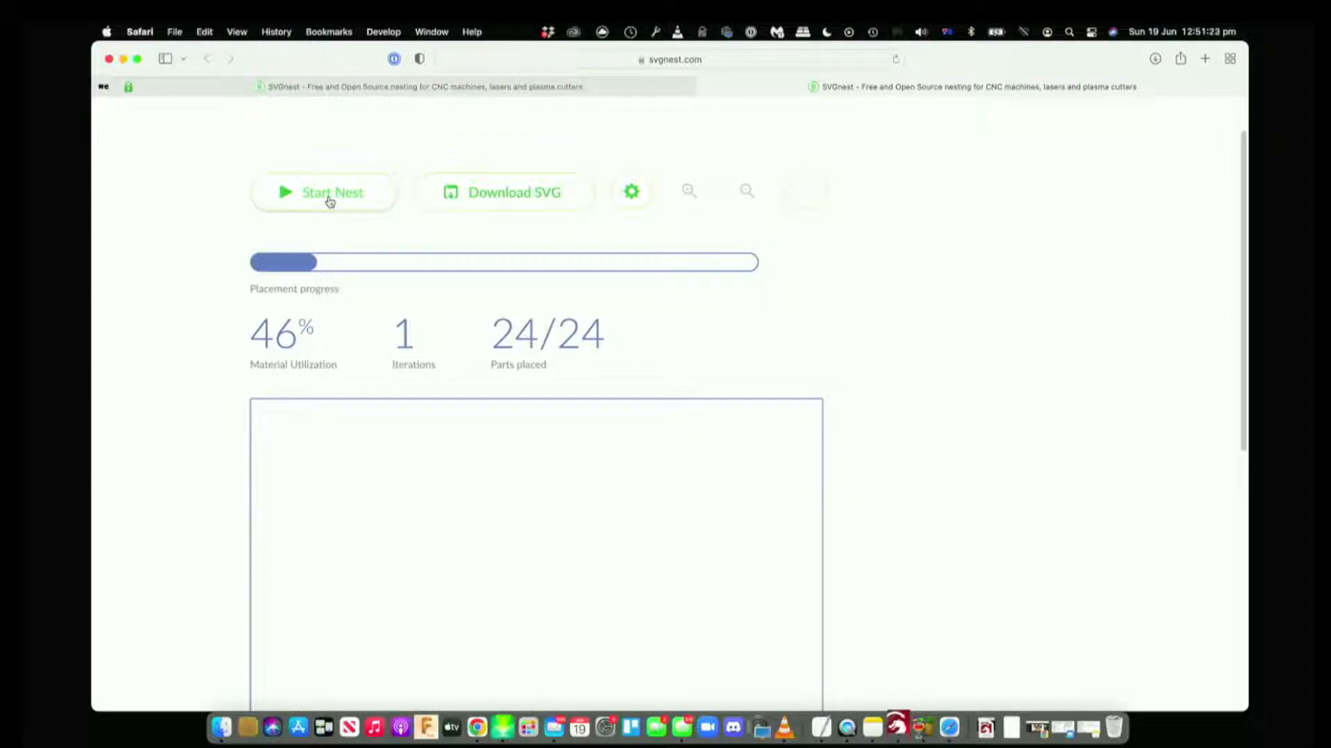
pyautogui.click(512, 197)
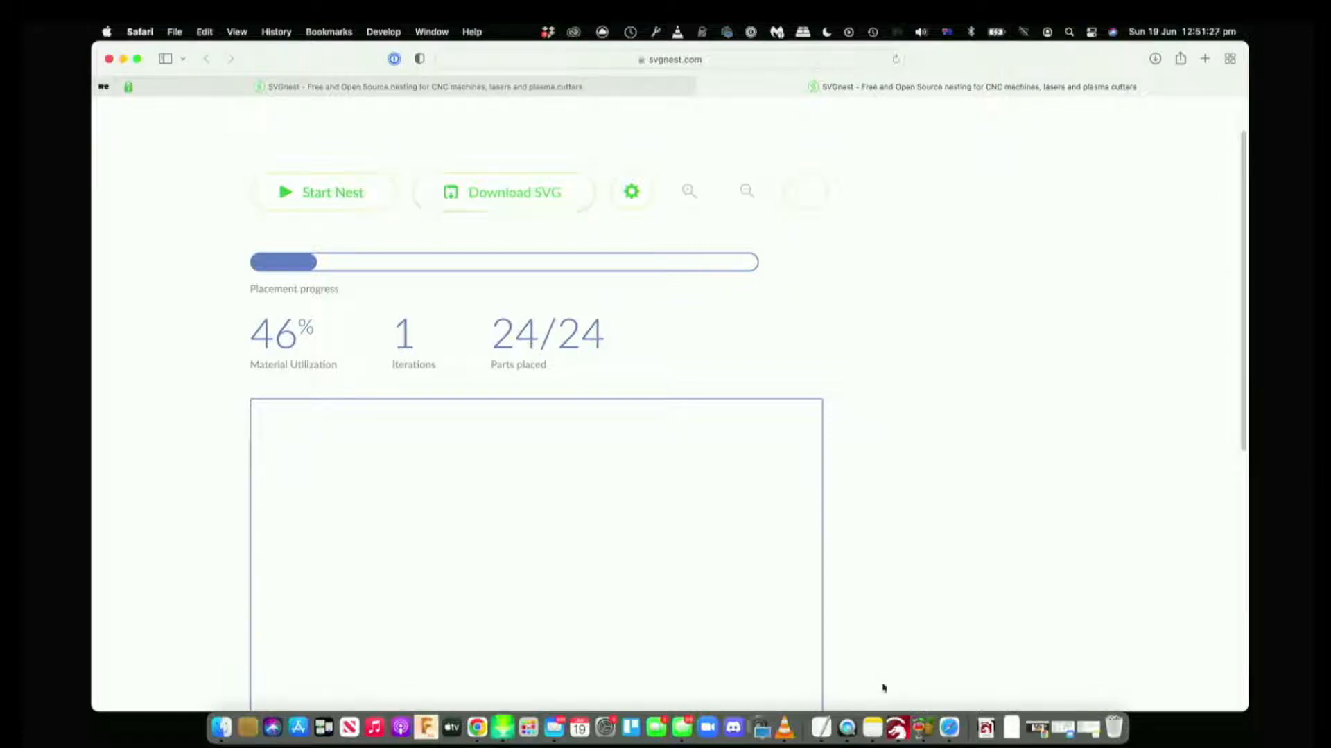
pyautogui.click(901, 731)
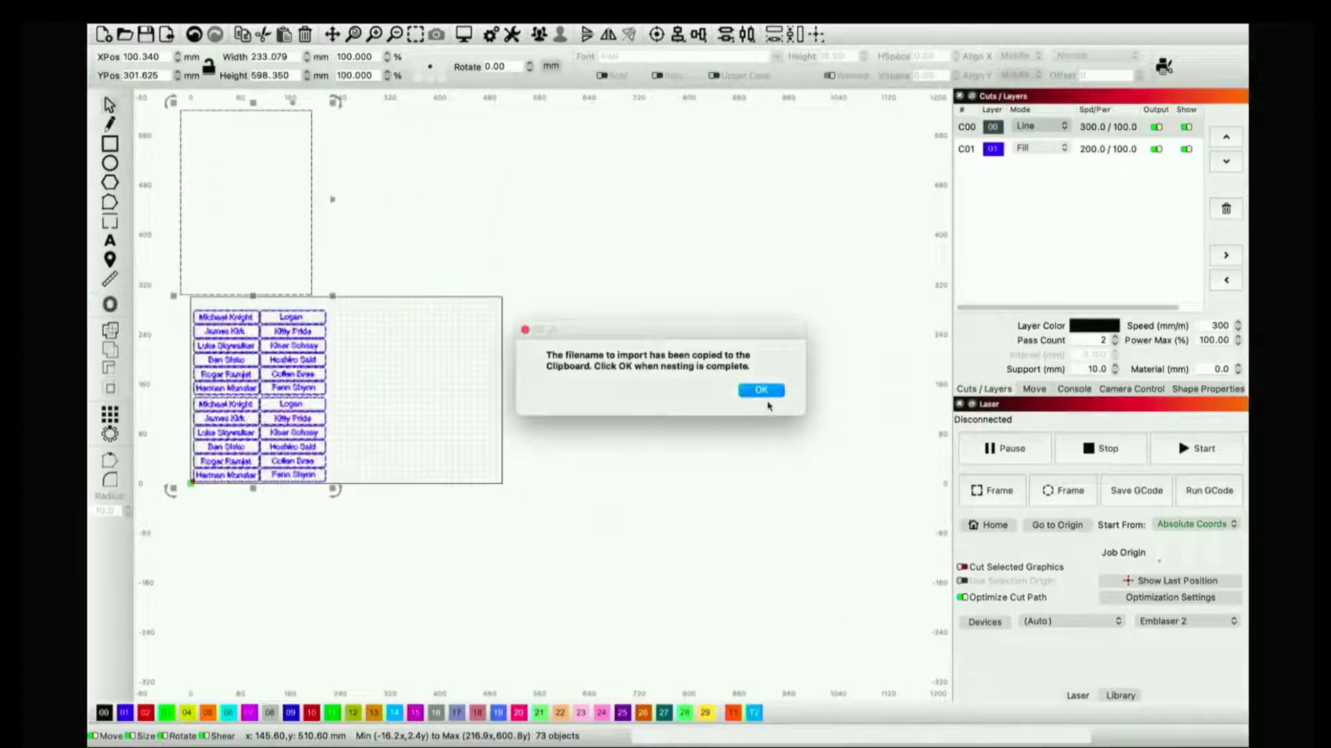
# Confirm that nesting is complete and import SVGnest-output-10.svg from the Downloads folder
pyautogui.click(764, 390)
pyautogui.press('super+i')
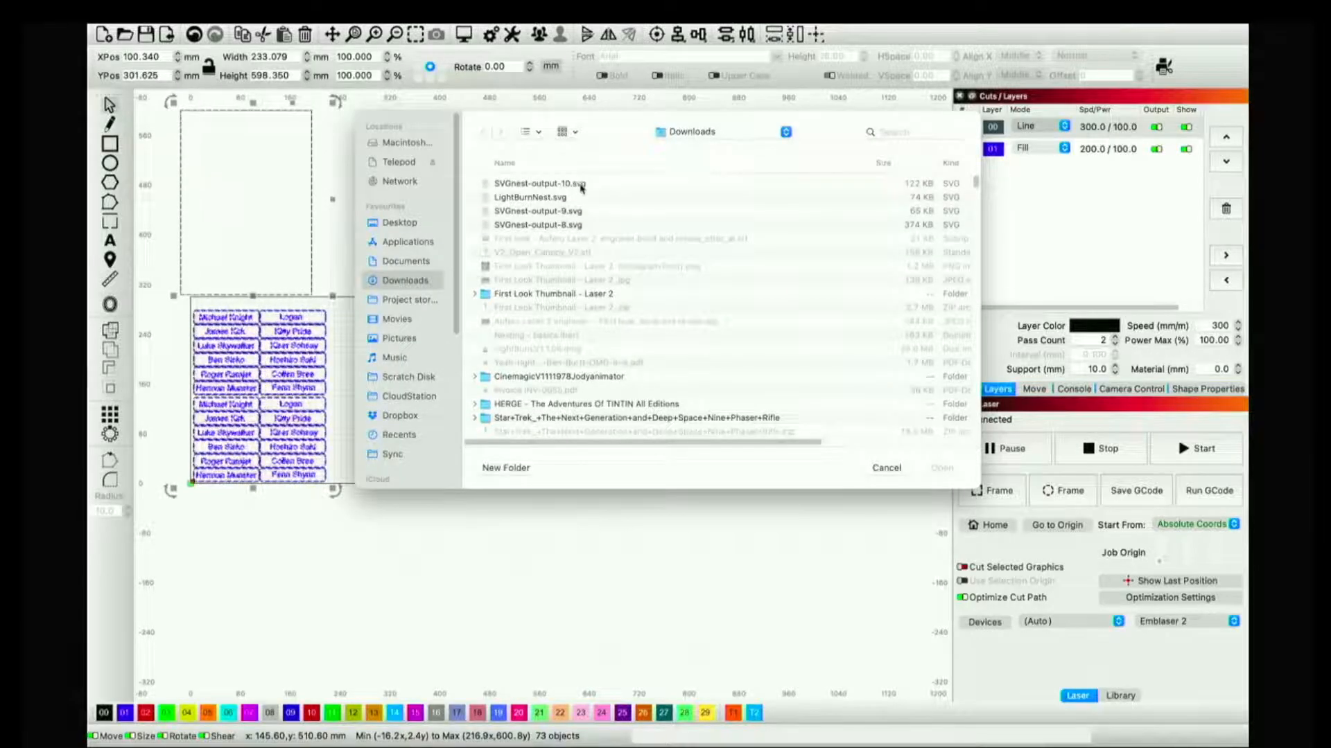
pyautogui.click(581, 185)
pyautogui.doubleClick(581, 184)
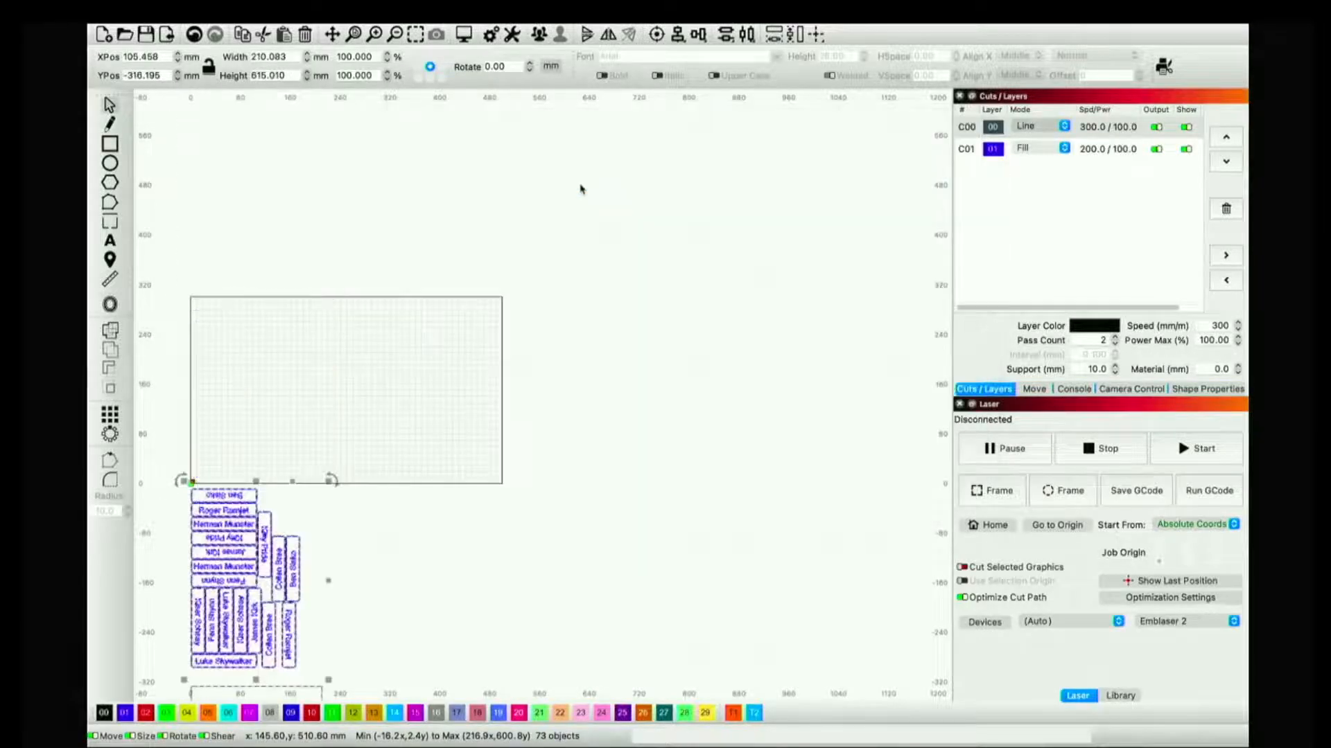
pyautogui.scroll(2, 198, 576)
pyautogui.scroll(-10, 198, 575)
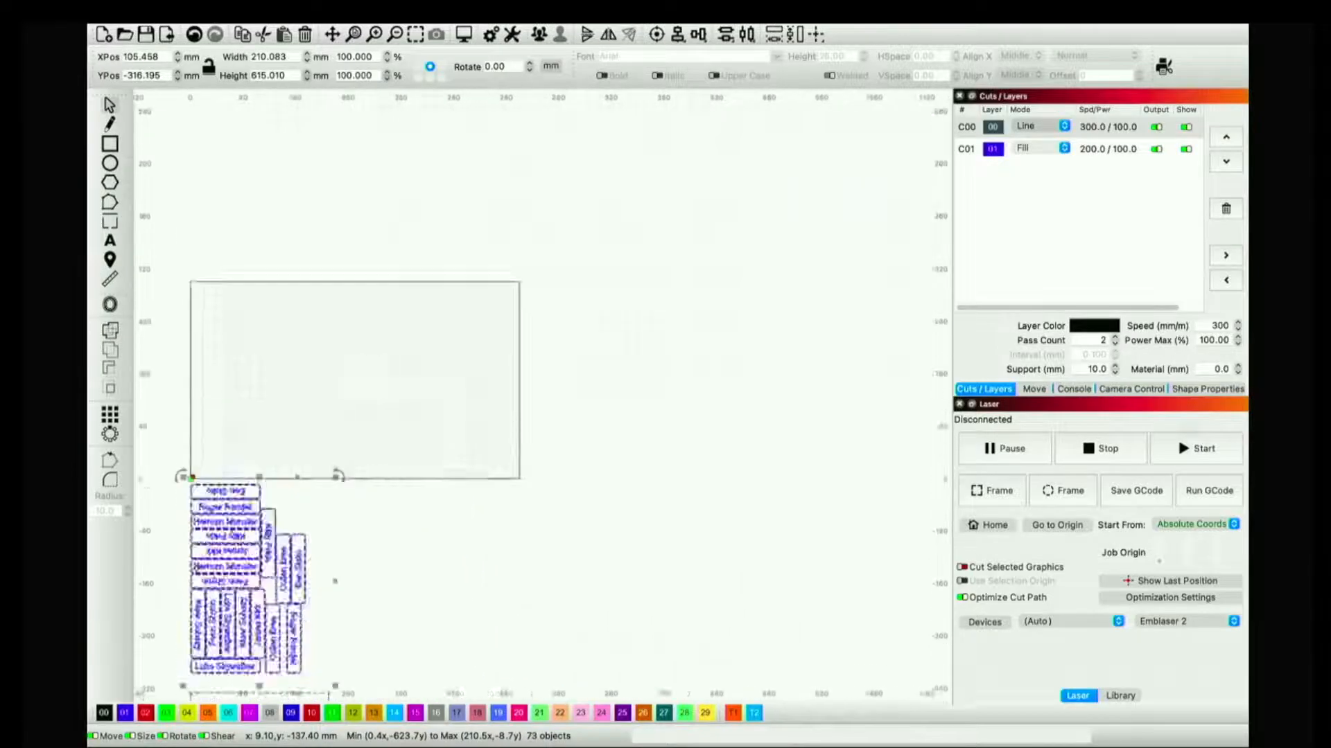
pyautogui.scroll(1, 195, 570)
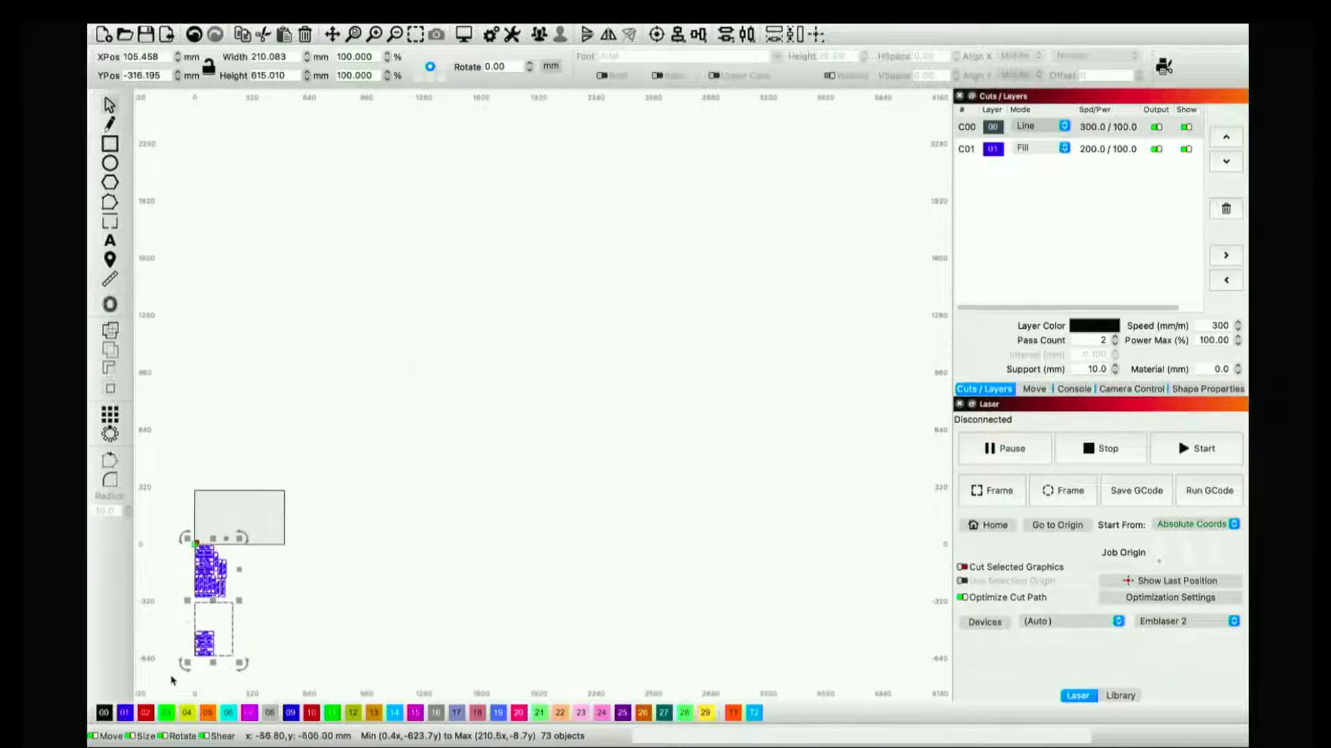
pyautogui.scroll(8, 172, 681)
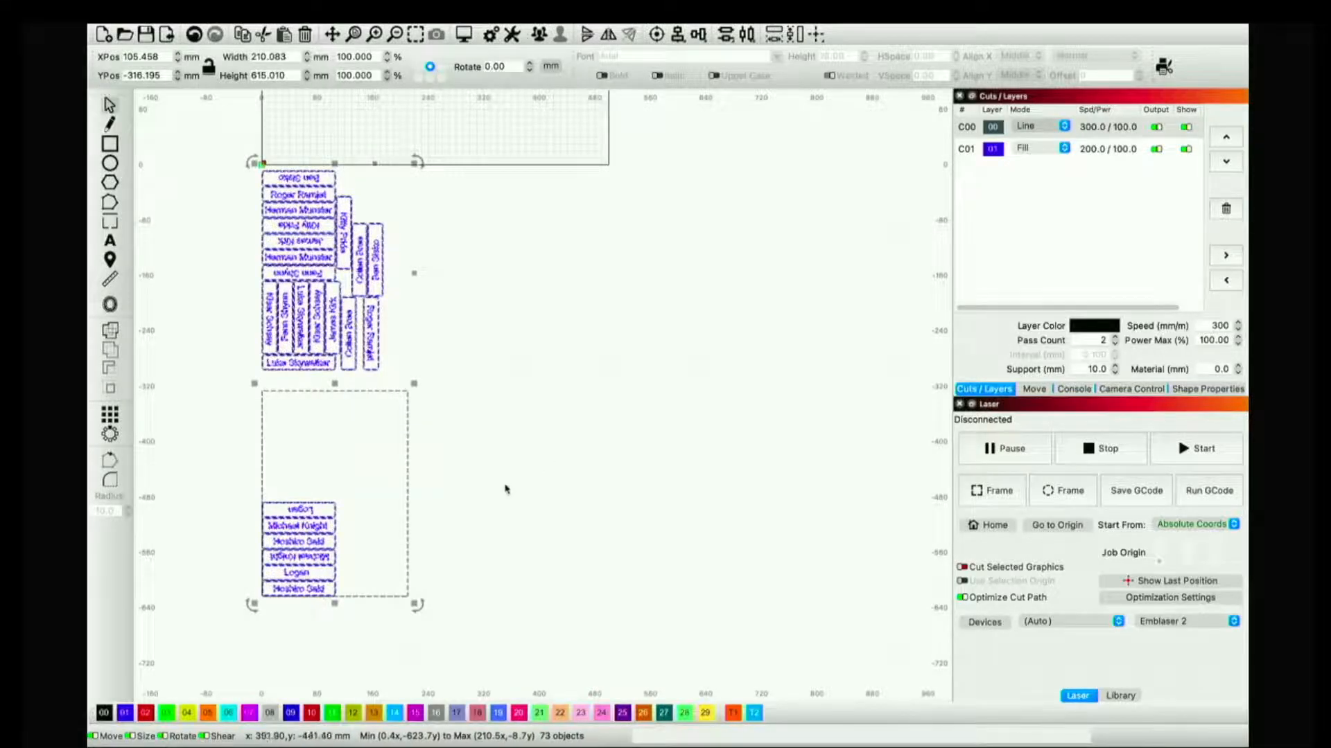
# Undo the nest import to restore both original tag grids and the A4 outline, and clear the selection
pyautogui.click(505, 490)
pyautogui.press('super+z')
pyautogui.press('super+z')
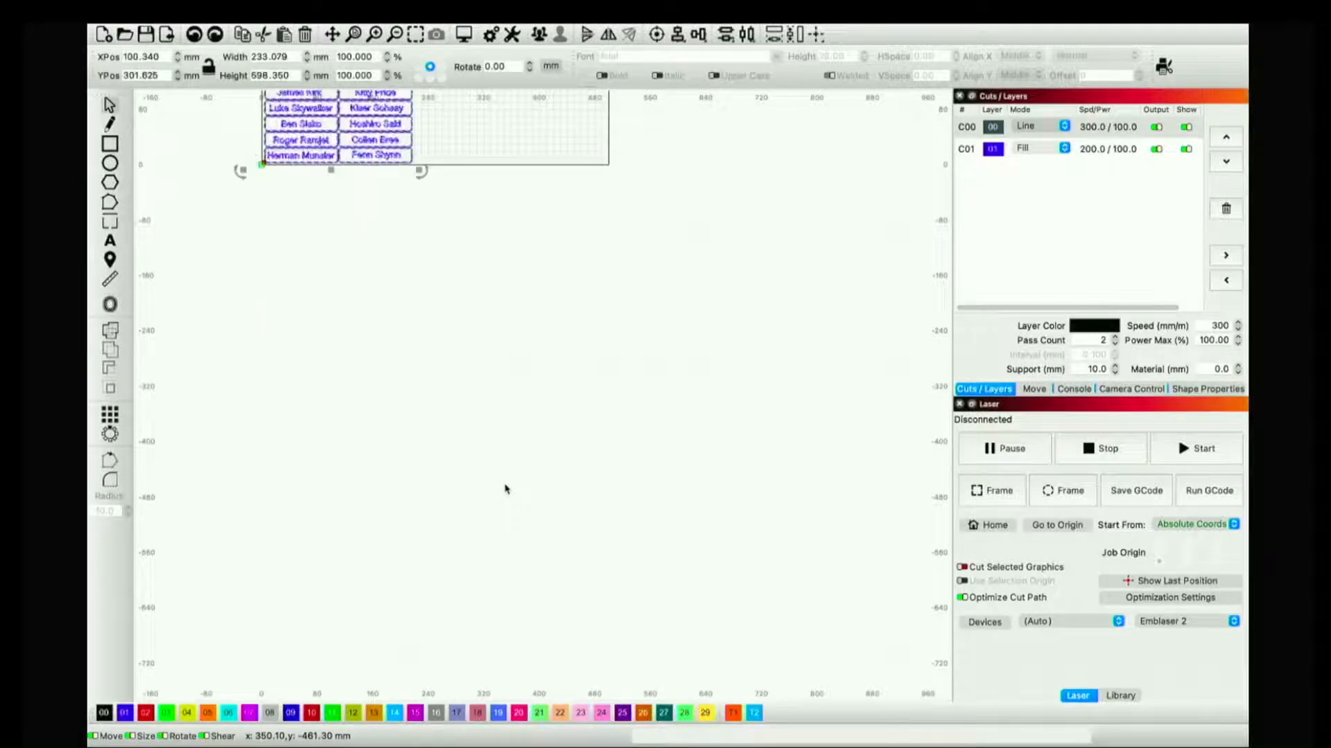
pyautogui.scroll(-6, 505, 490)
pyautogui.scroll(6, 588, 402)
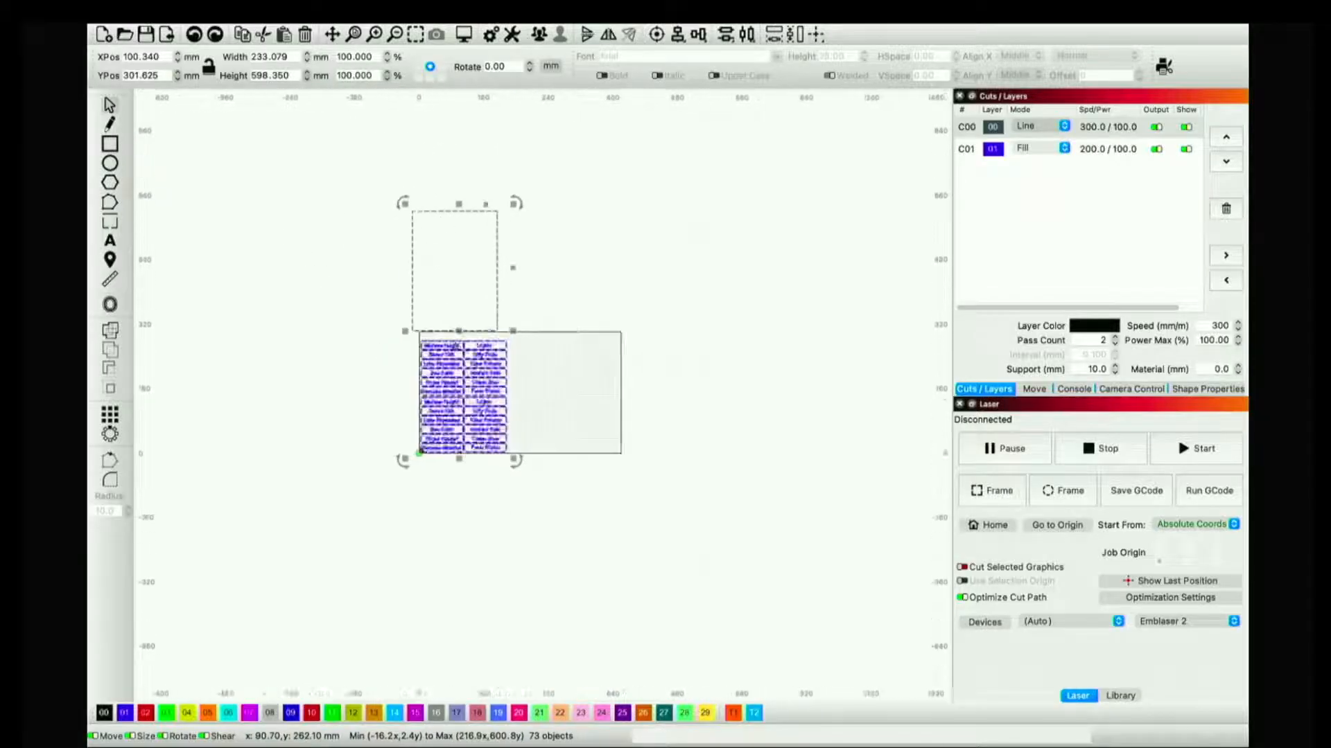
pyautogui.click(673, 404)
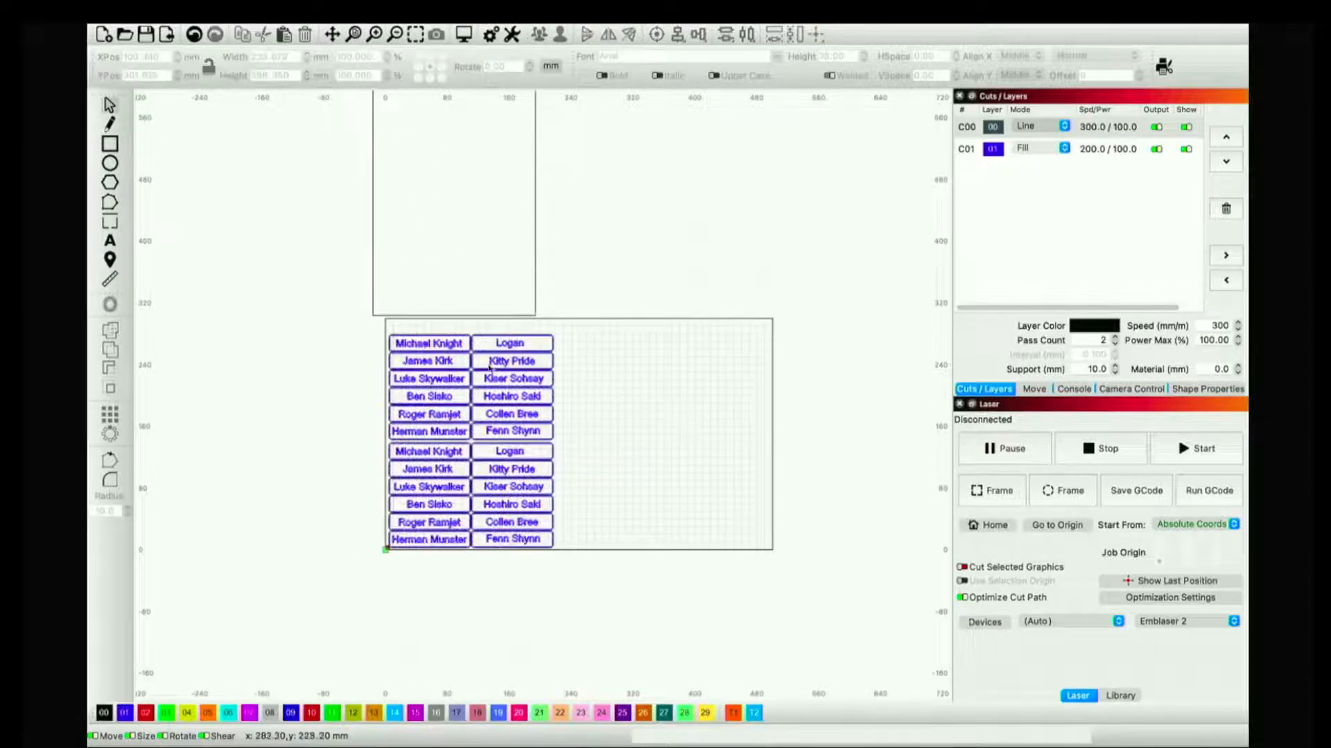
# Delete the top three rows of tags from the upper grid
pyautogui.moveTo(372, 339); pyautogui.dragTo(371, 339)
pyautogui.press('Delete')
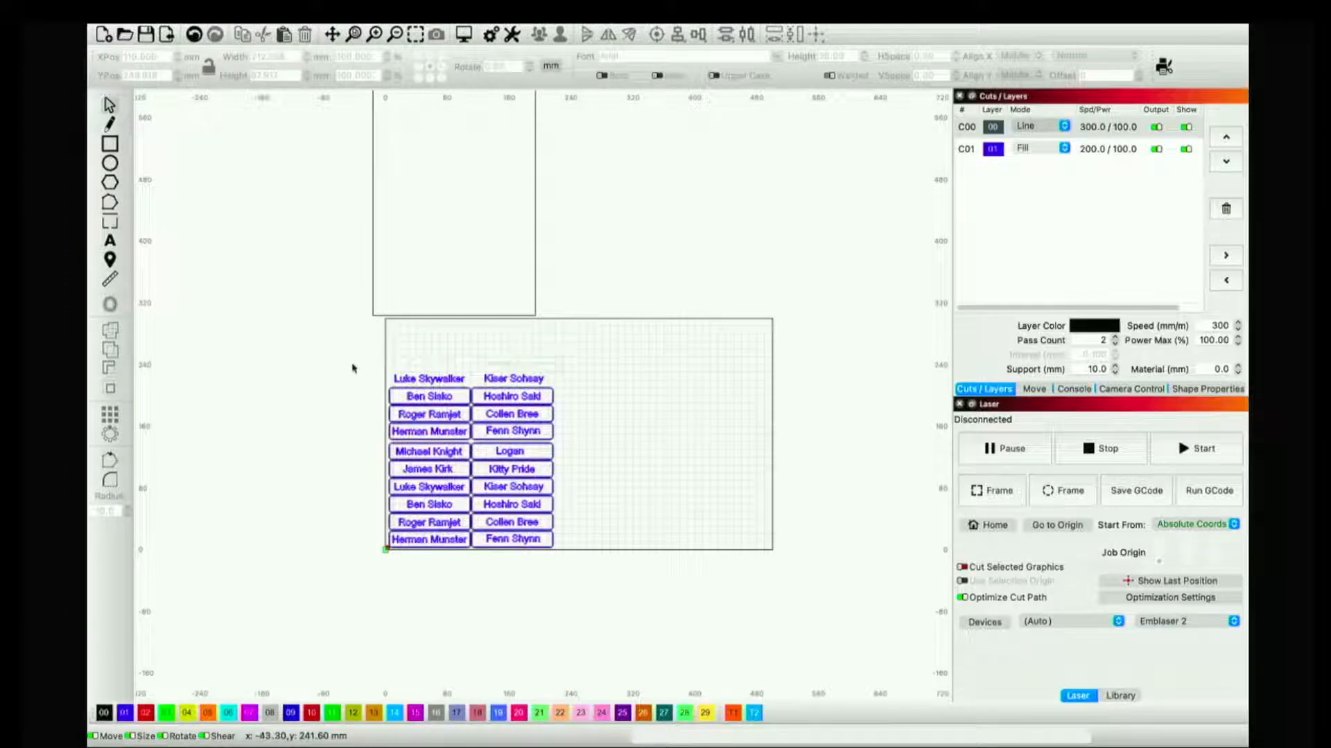
pyautogui.moveTo(352, 368); pyautogui.dragTo(352, 368)
pyautogui.press('Delete')
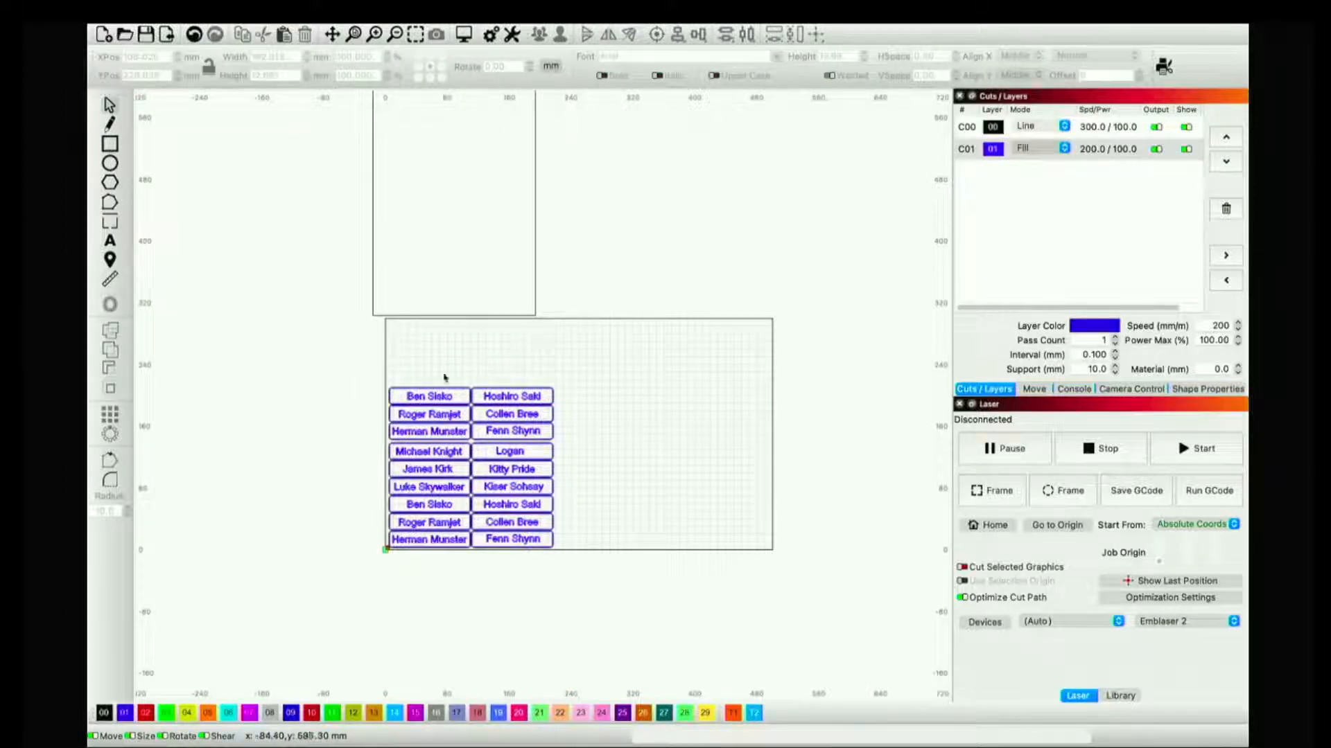
# Select all remaining tags together with the A4 outline and send them out with Nest Selected
pyautogui.press('super+a')
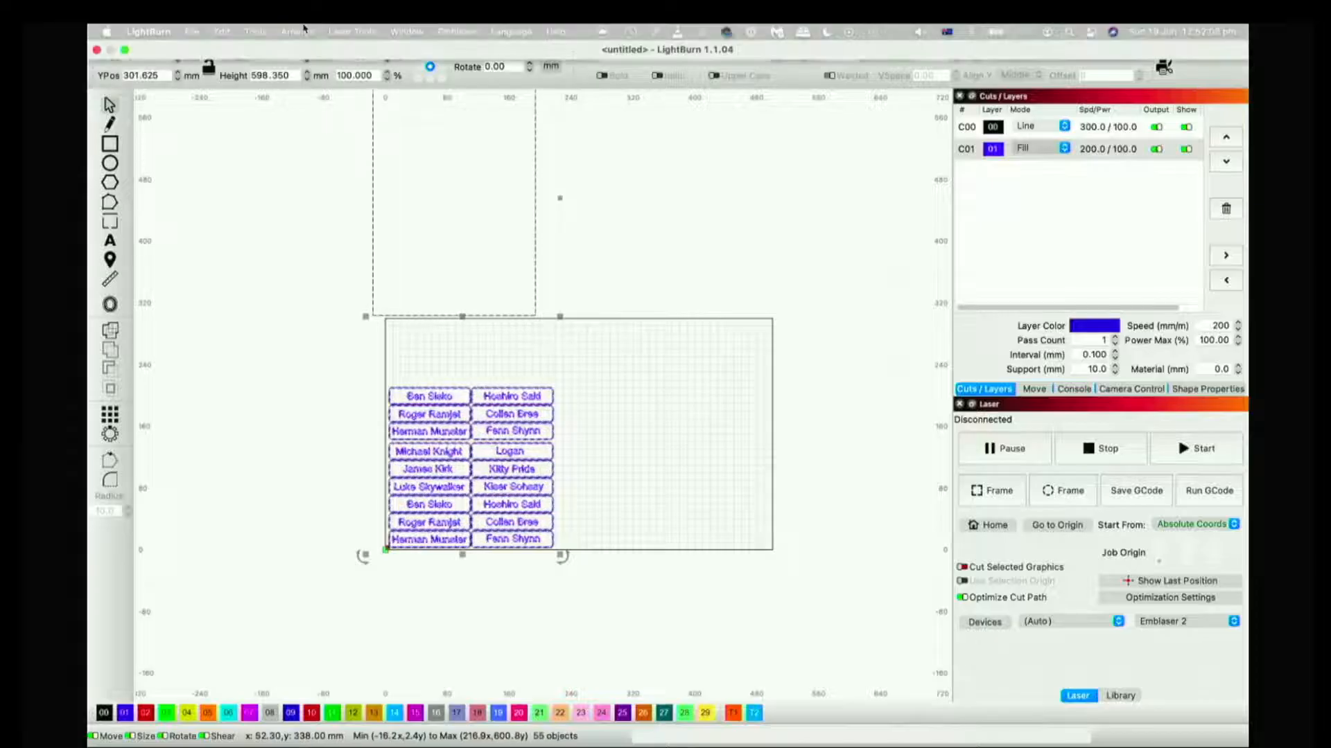
pyautogui.click(300, 32)
pyautogui.click(307, 242)
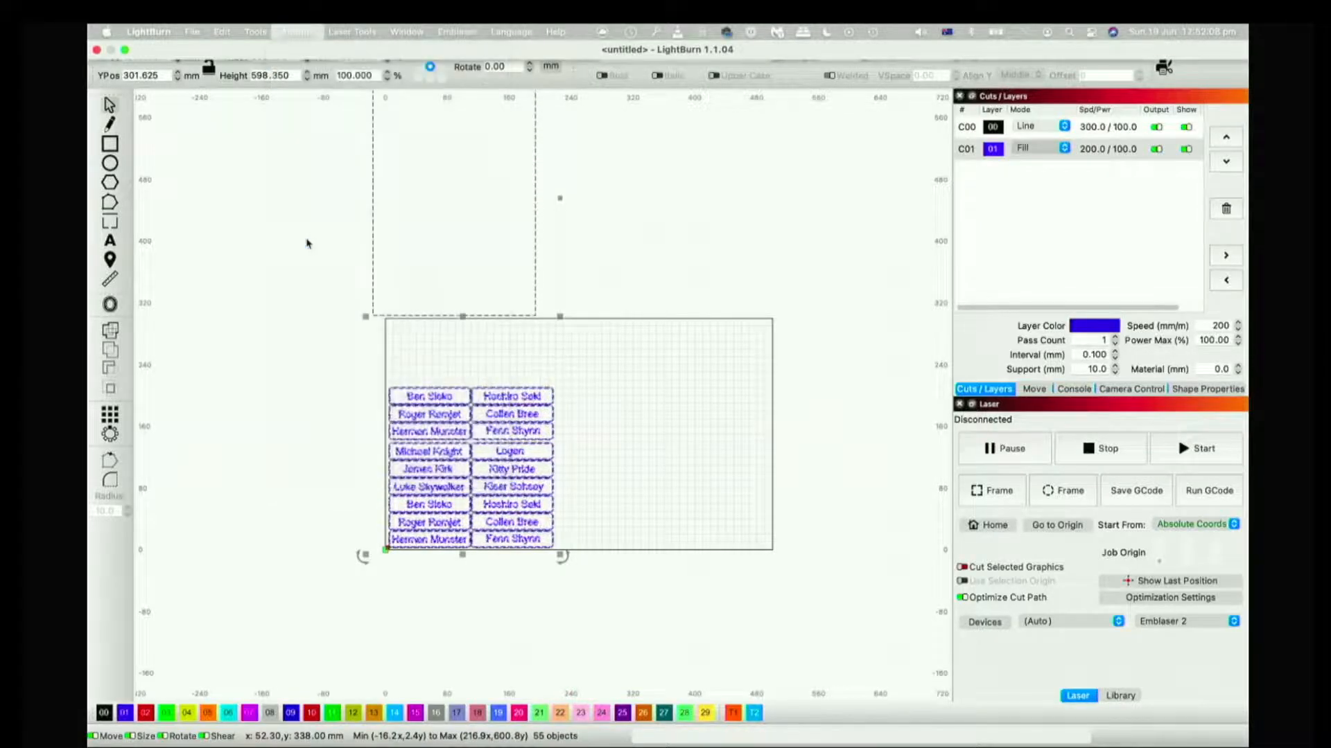
# Upload LightBurnNest.svg from the Downloads folder to the SVGnest website and start nesting in the A4 outline
pyautogui.click(631, 561)
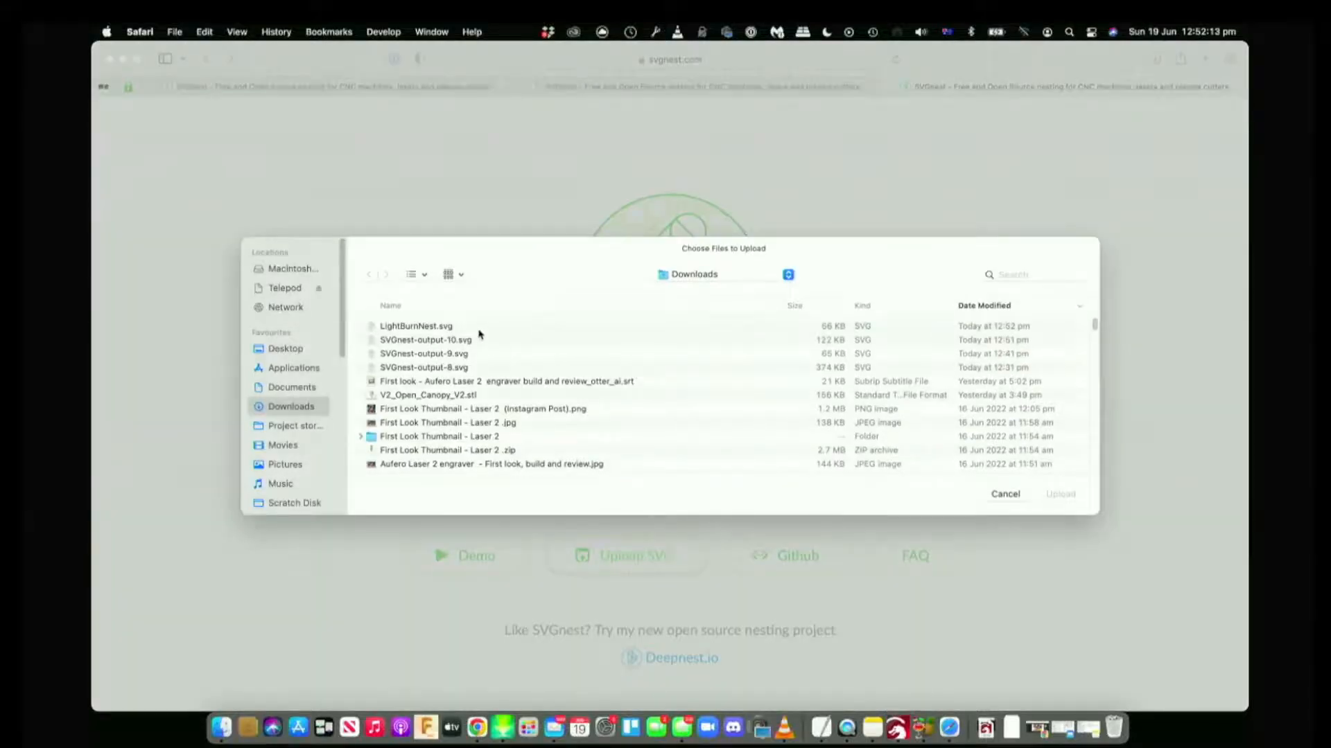
pyautogui.doubleClick(479, 330)
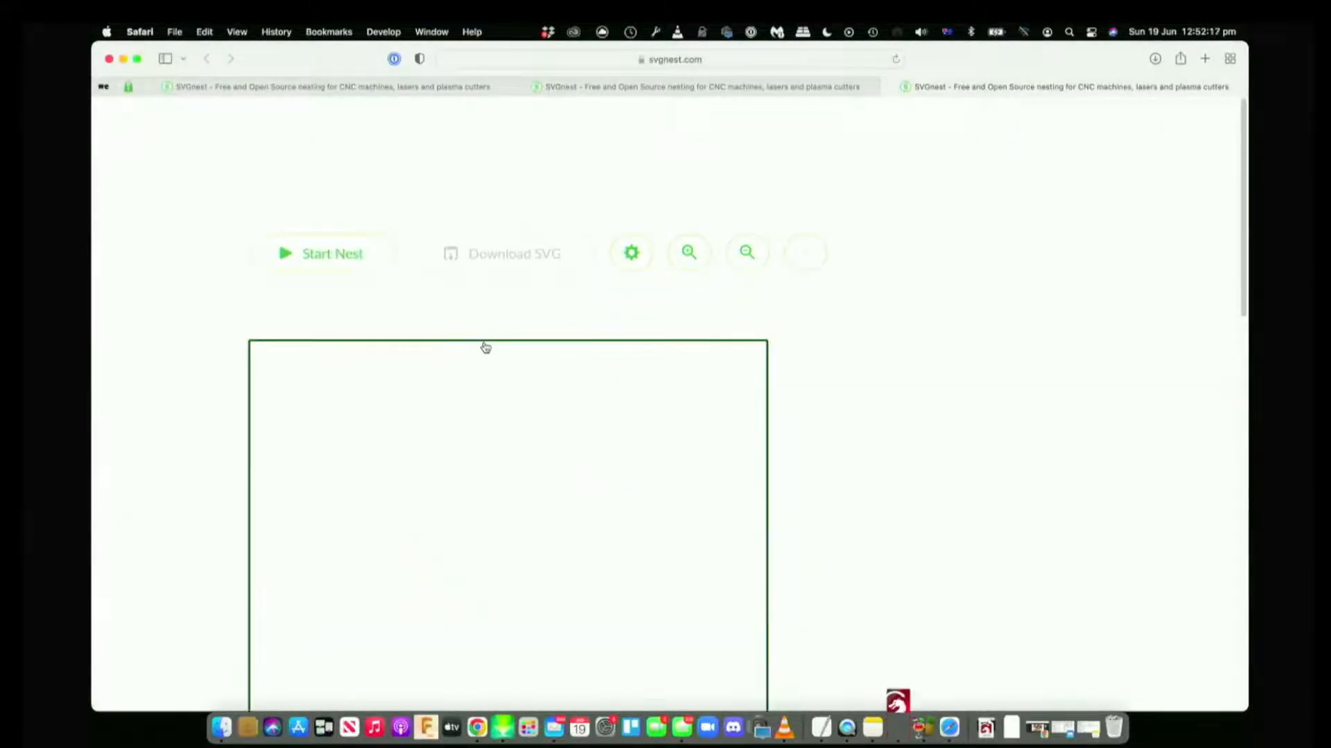
pyautogui.click(330, 265)
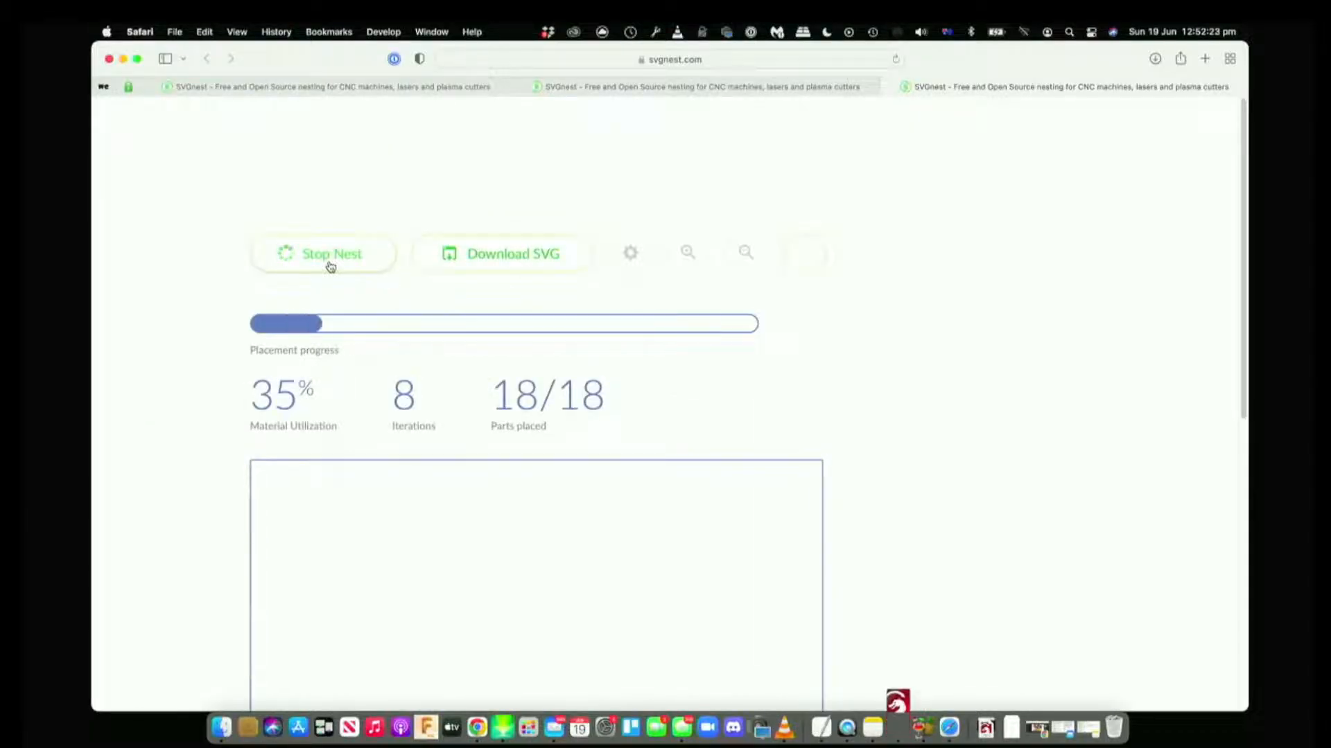
# Check the reduced tag set's placement, stop and download the nested SVG, and return to LightBurn
pyautogui.scroll(-10, 345, 579)
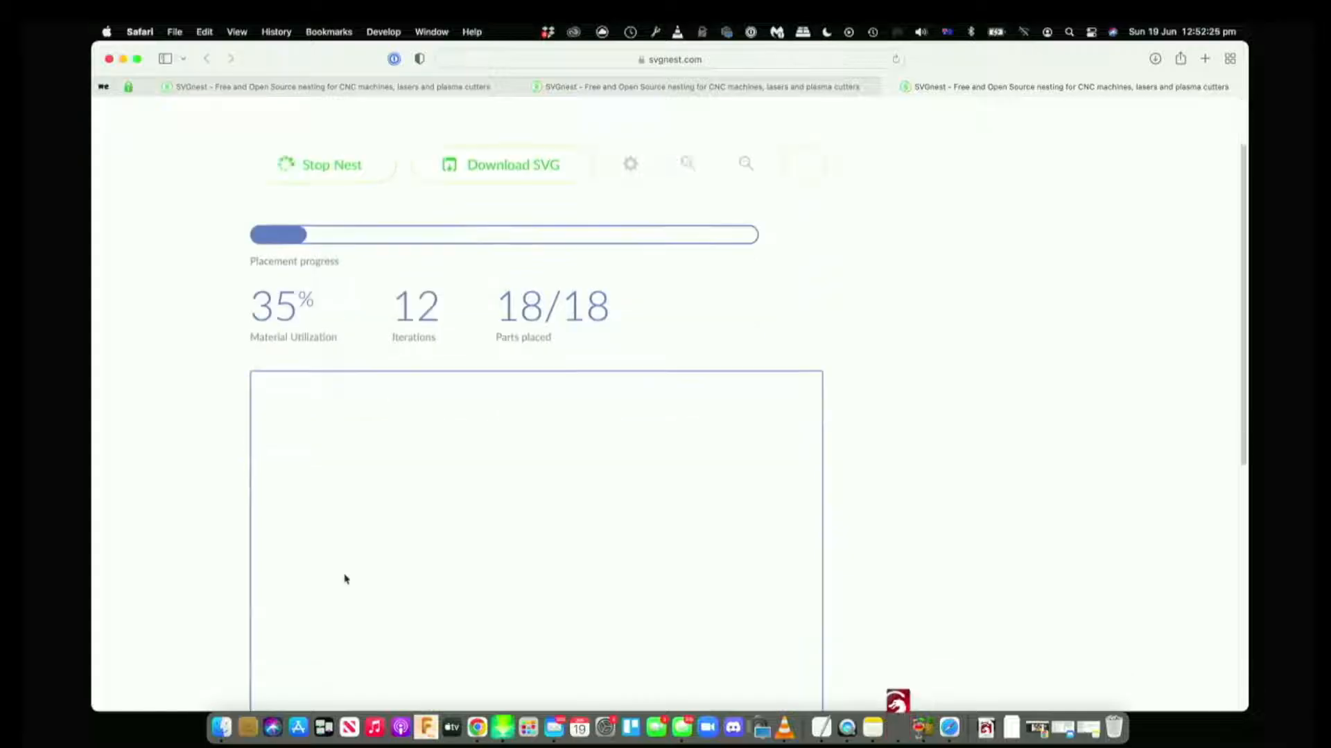
pyautogui.scroll(10, 344, 579)
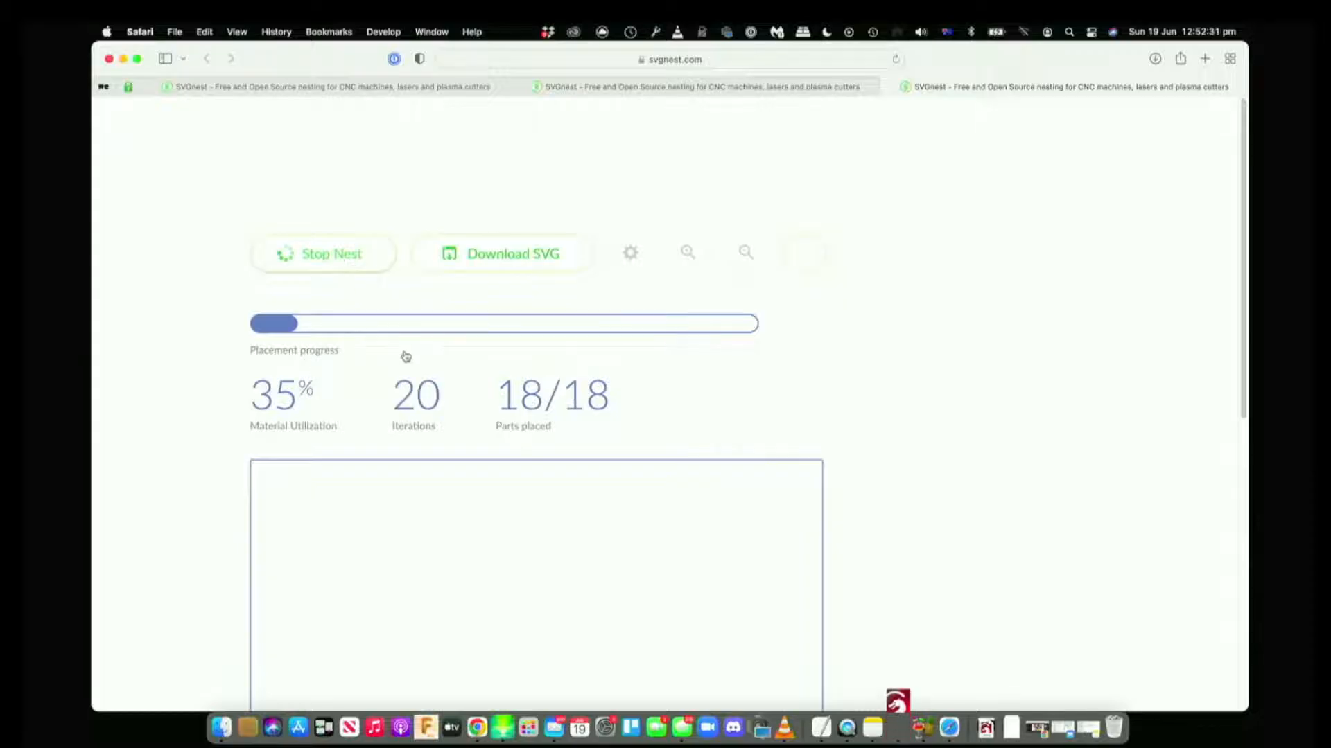
pyautogui.click(523, 251)
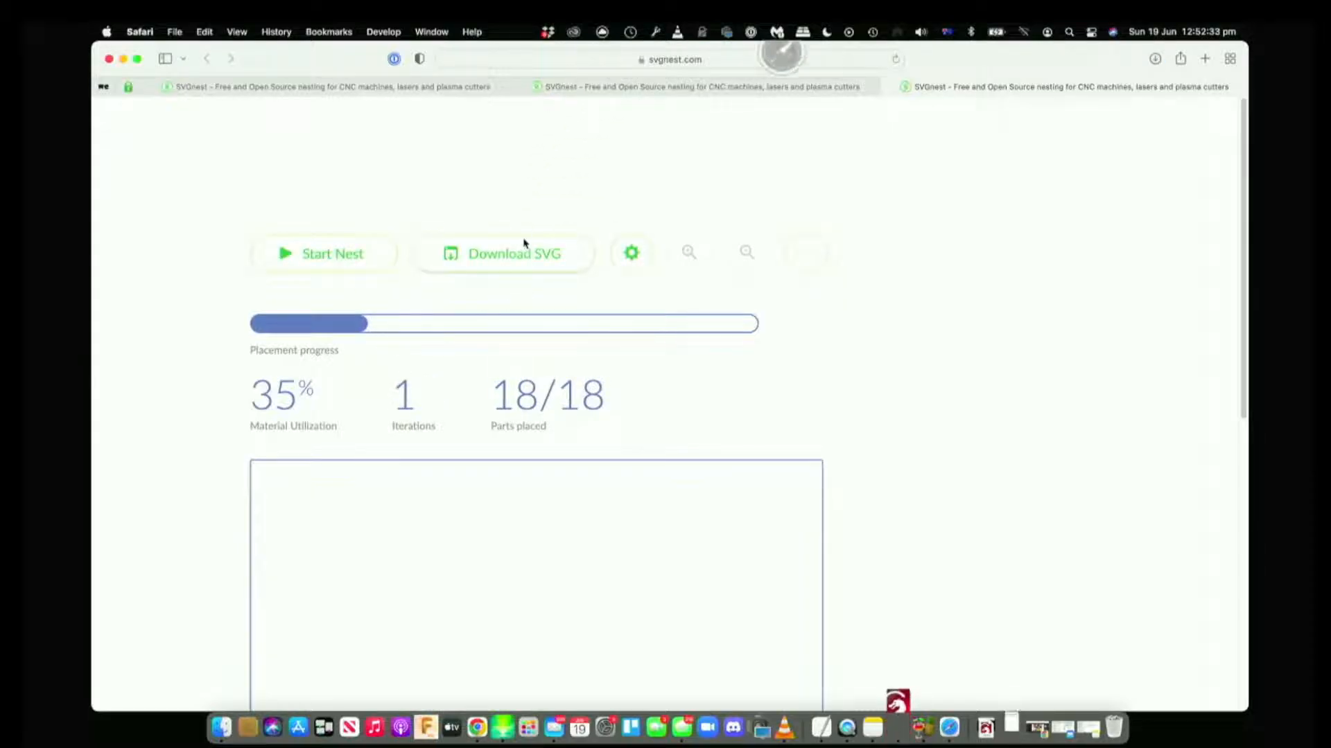
pyautogui.click(896, 727)
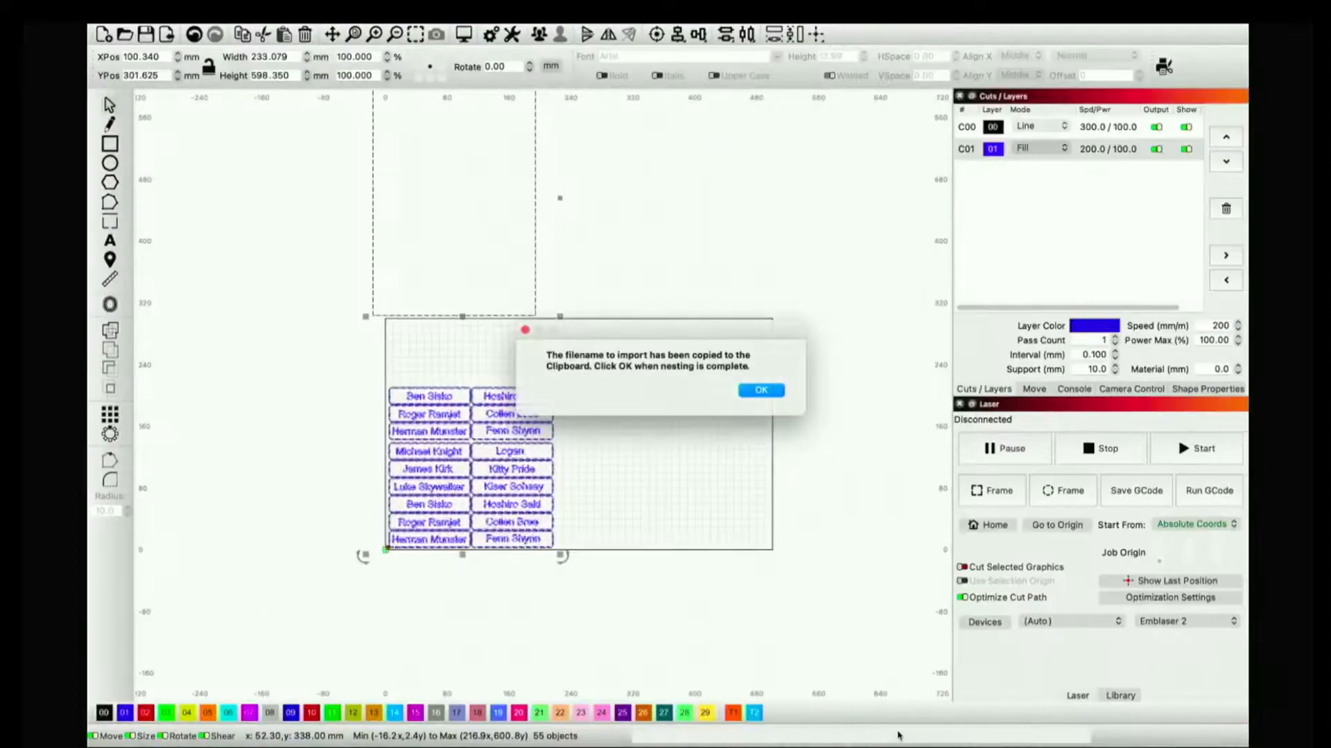
# Confirm that nesting is complete and import SVGnest-output-11.svg, bringing both nested A4 sheets into view
pyautogui.click(761, 390)
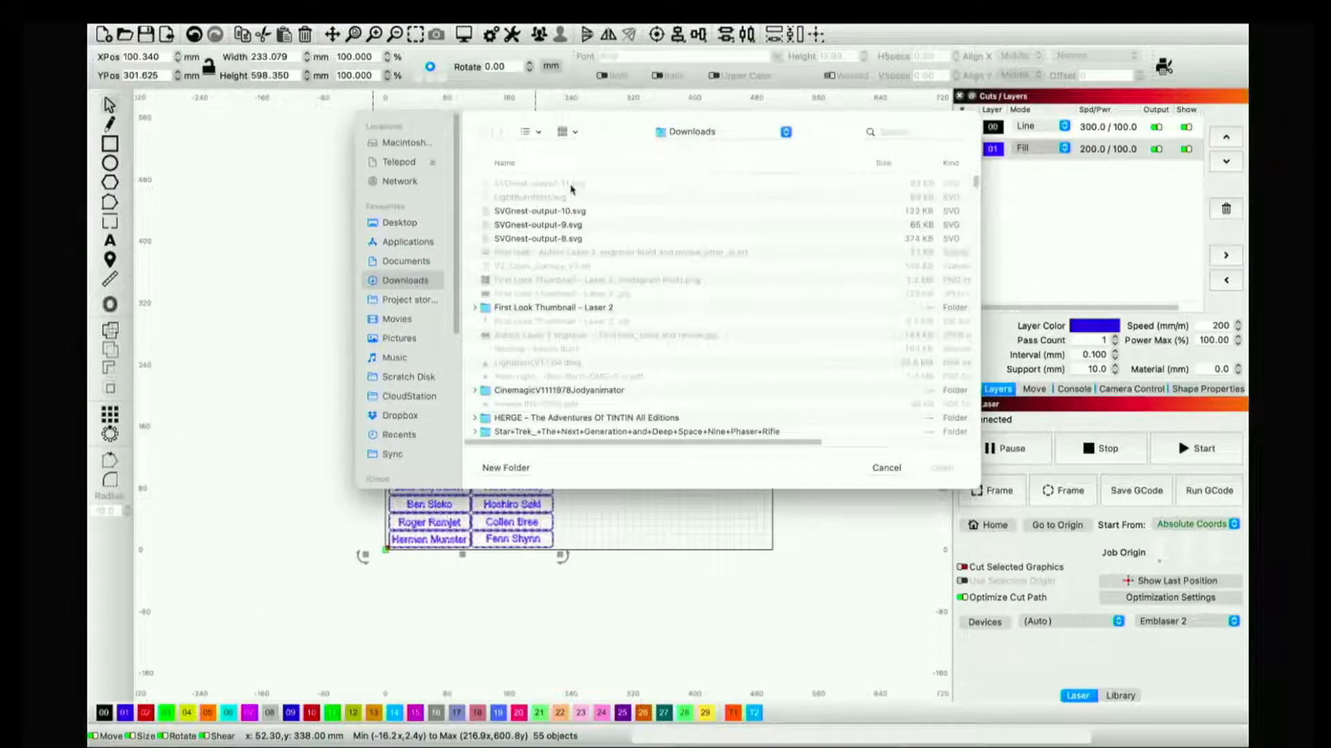
pyautogui.doubleClick(602, 184)
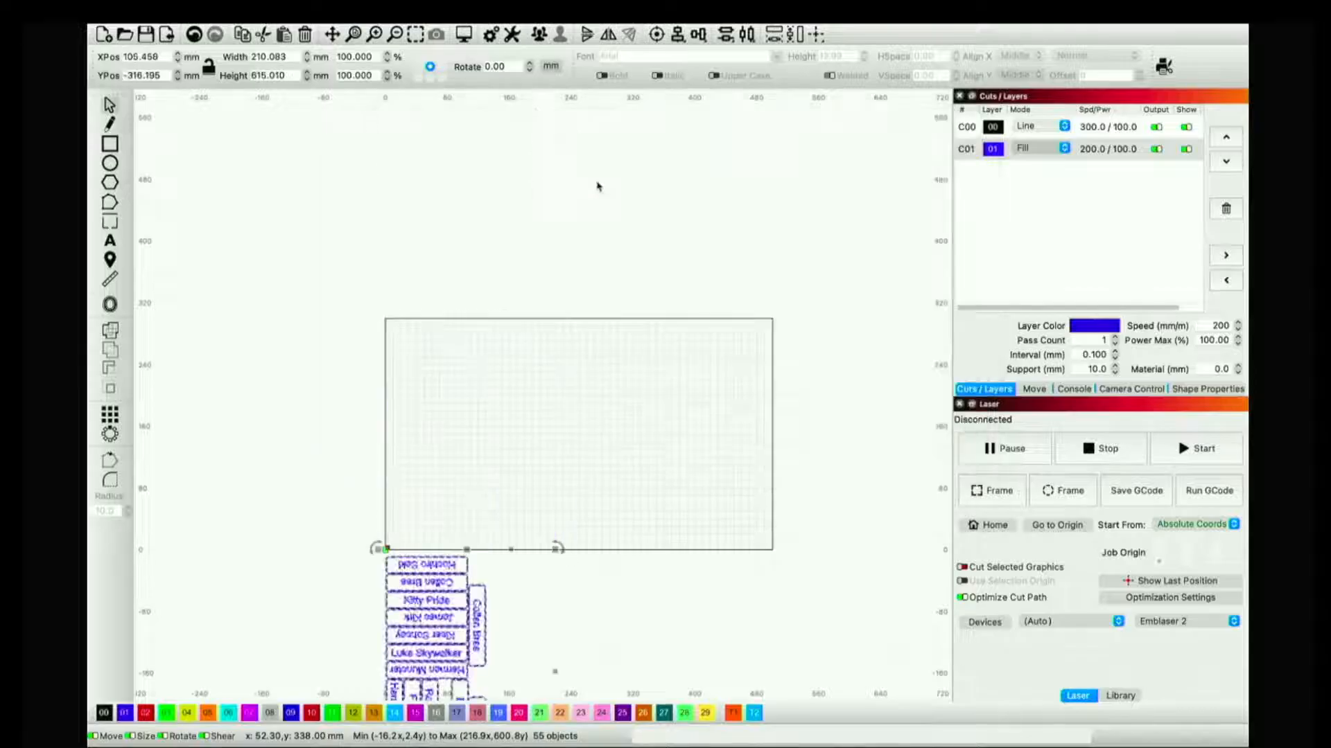
pyautogui.scroll(3, 322, 527)
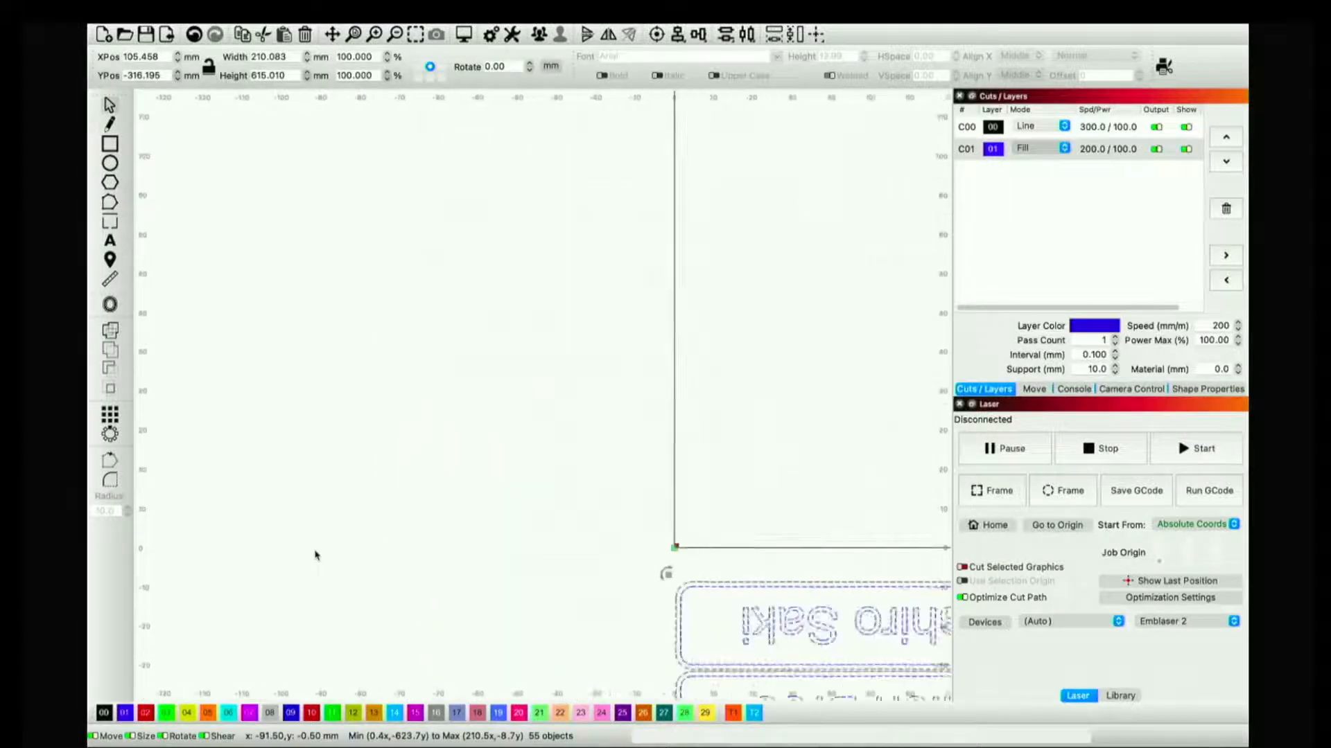
pyautogui.scroll(-6, 316, 553)
pyautogui.scroll(-3, 312, 570)
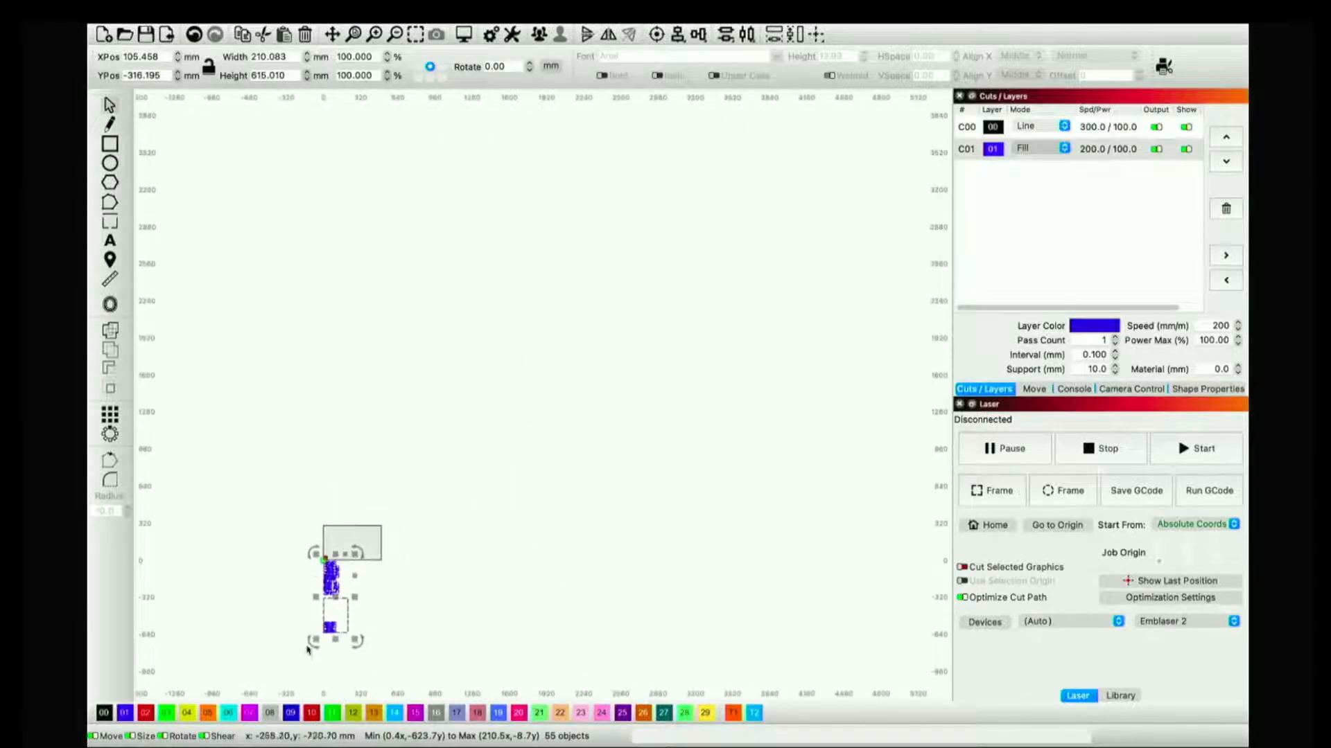
pyautogui.scroll(5, 309, 638)
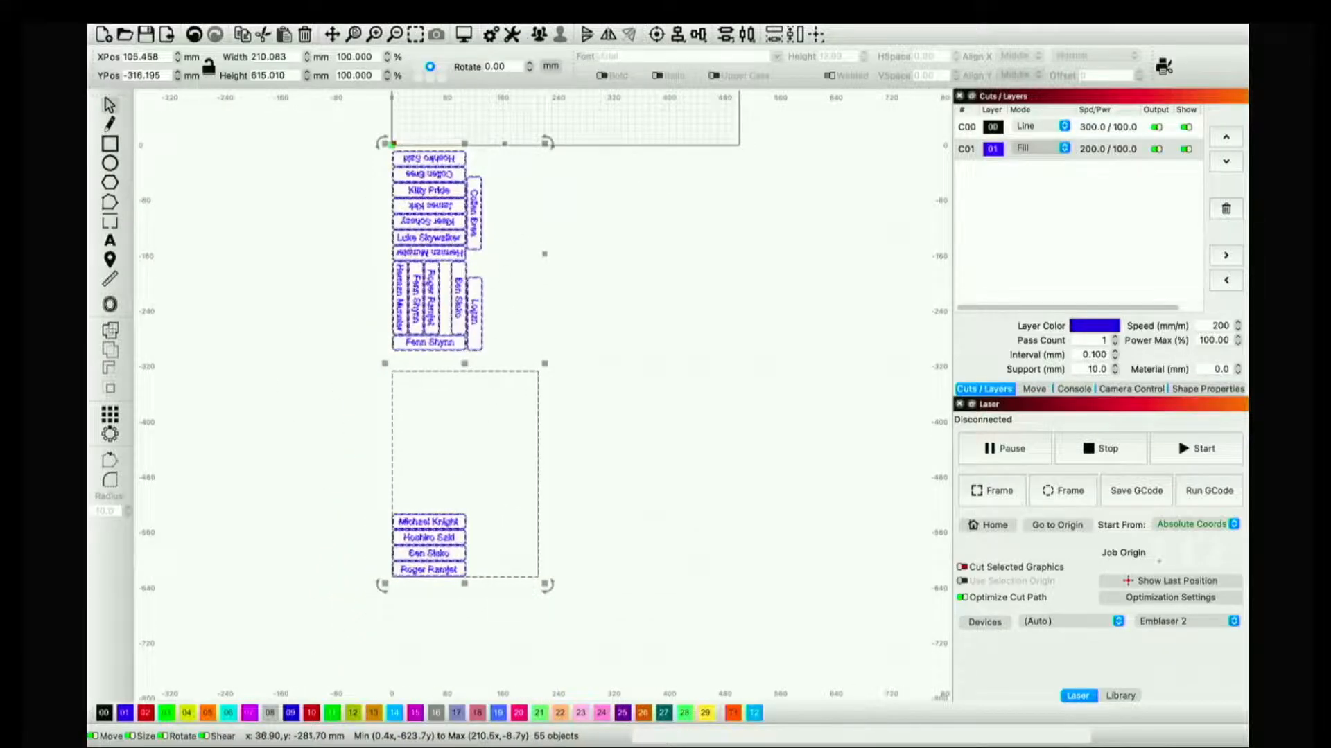
# Undo the two-sheet import and send the selected tags with the A4 outline out again with Nest Selected
pyautogui.scroll(1, 295, 243)
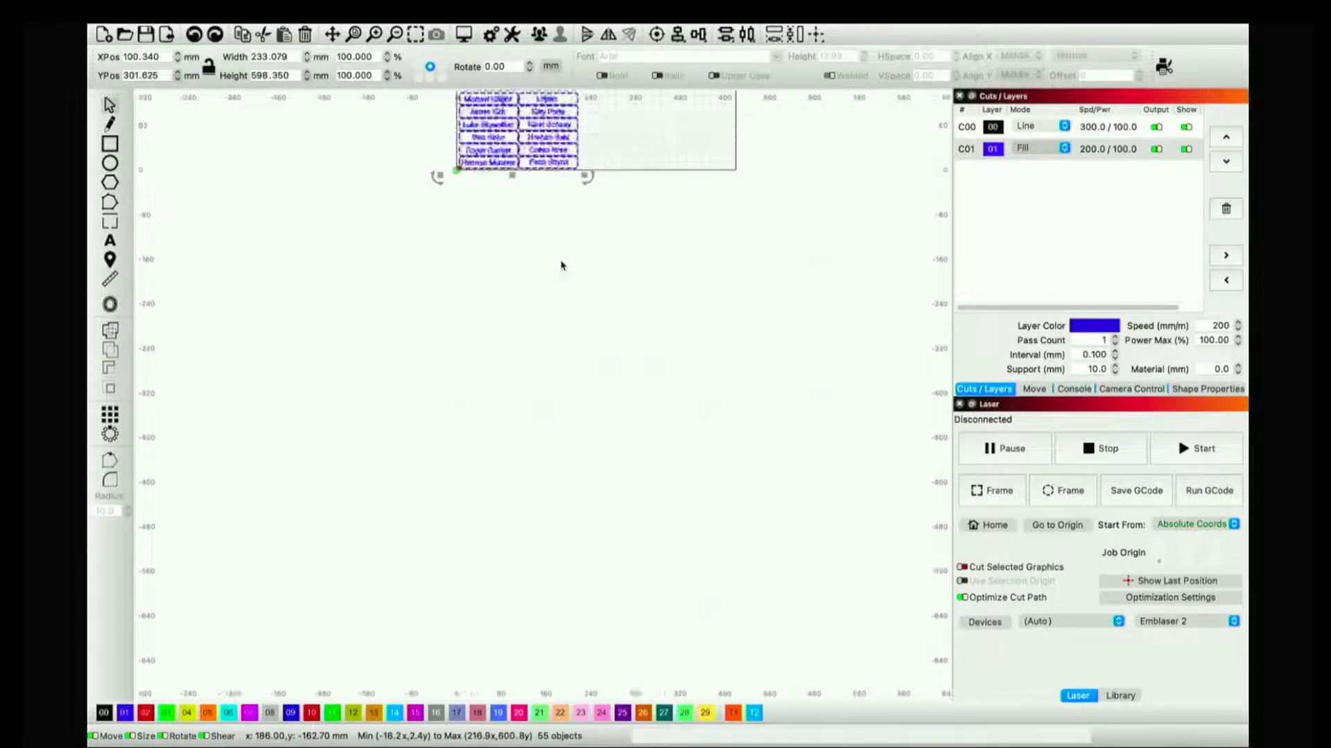
pyautogui.scroll(-5, 561, 266)
pyautogui.click(354, 35)
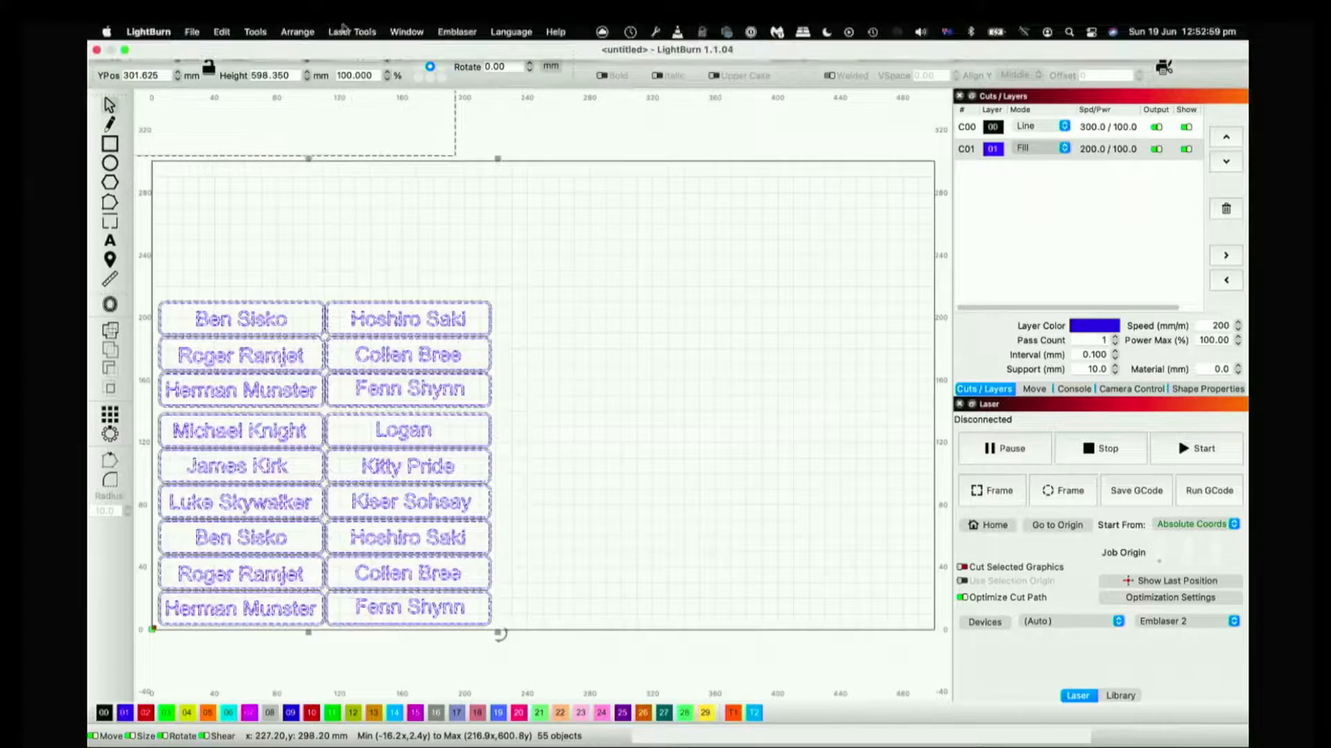
pyautogui.click(297, 32)
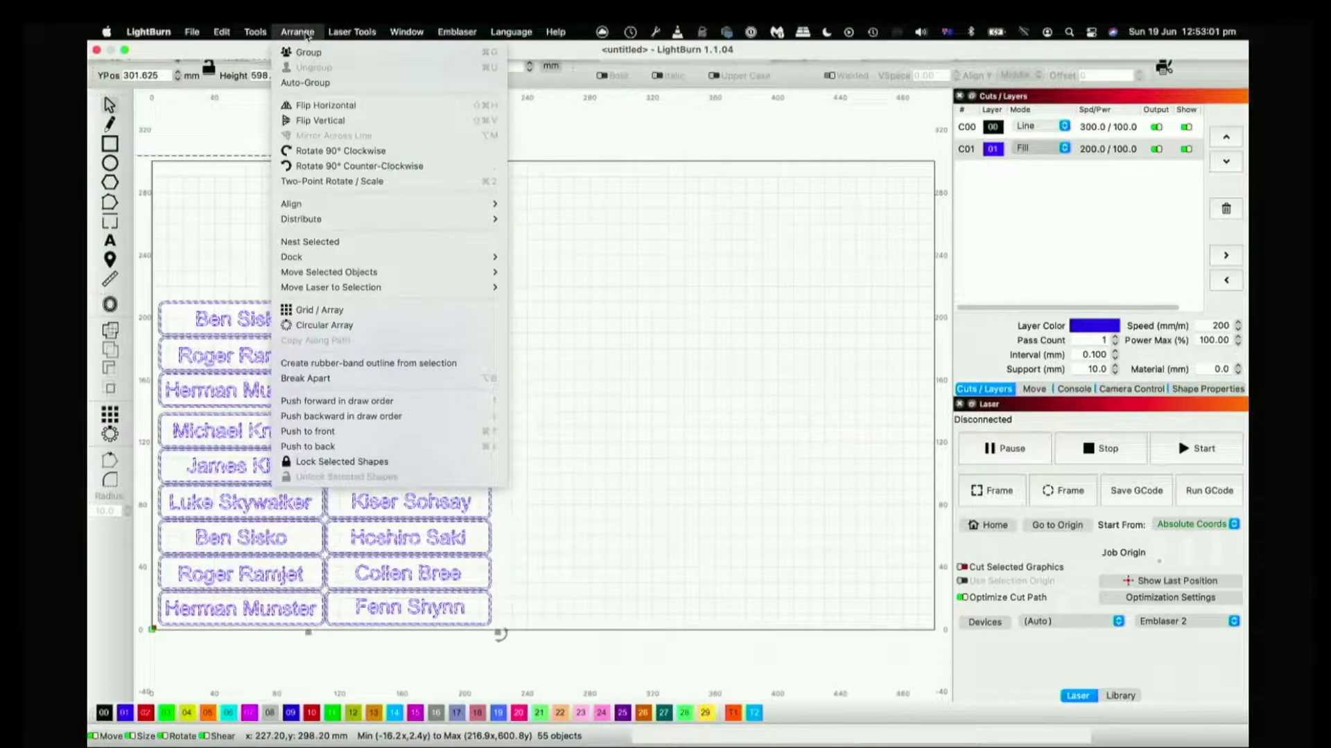
pyautogui.click(319, 241)
pyautogui.hotkey('ctrl', 'Left')
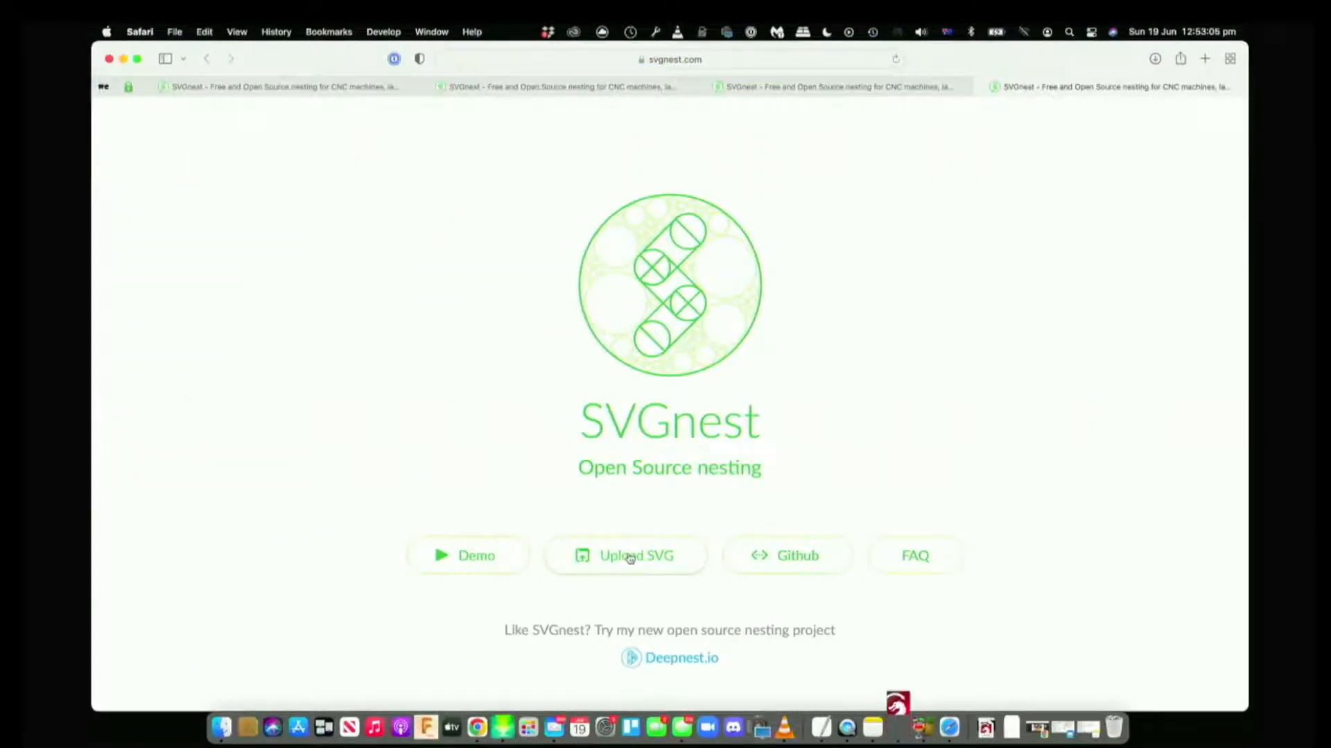
# Upload LightBurnNest.svg from the Downloads folder to SVGnest and start nesting in the A4 outline with 0.3 space between parts
pyautogui.click(630, 559)
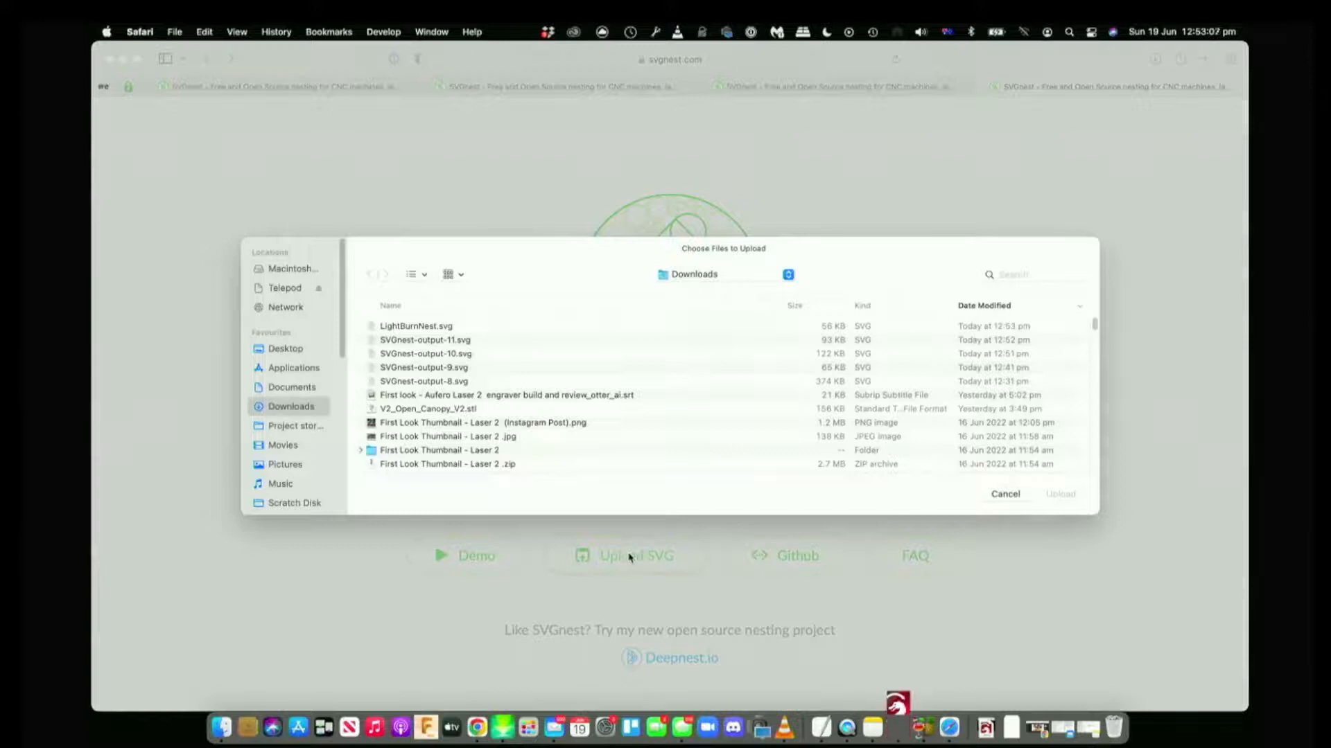
pyautogui.doubleClick(457, 327)
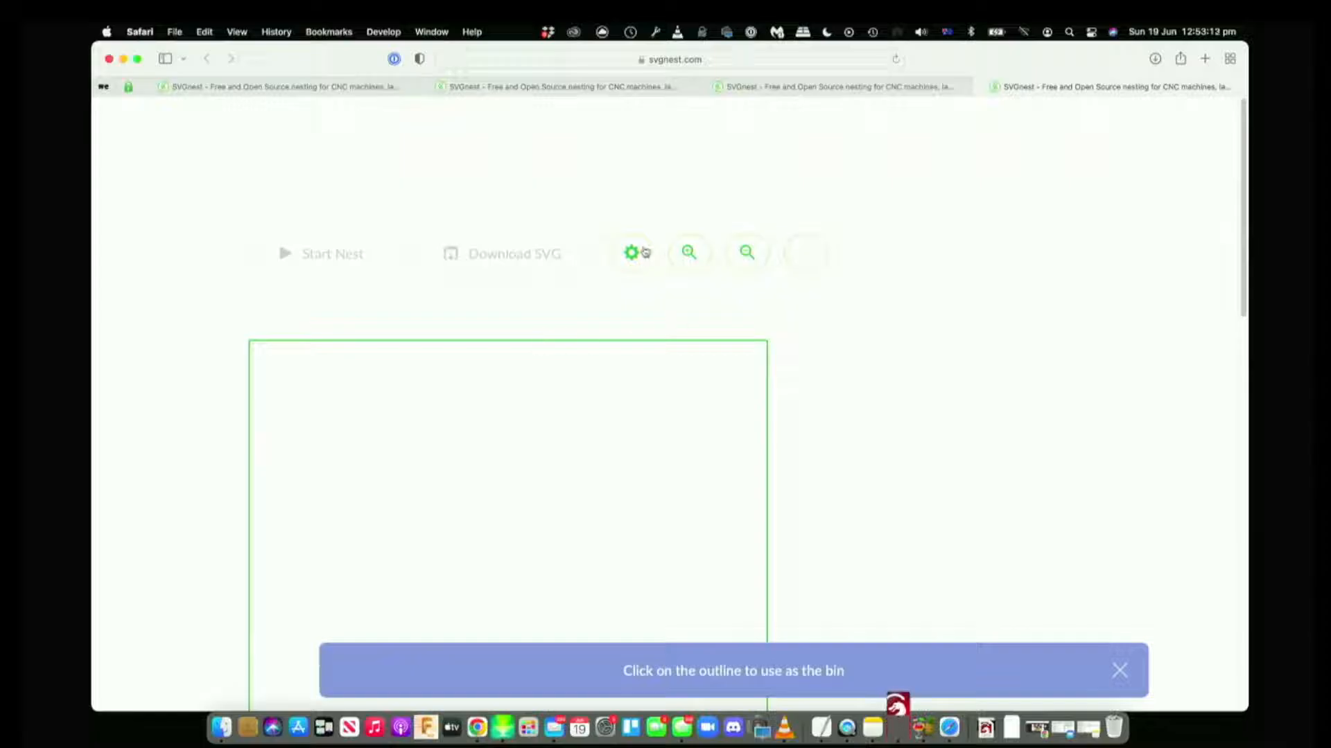
pyautogui.click(641, 253)
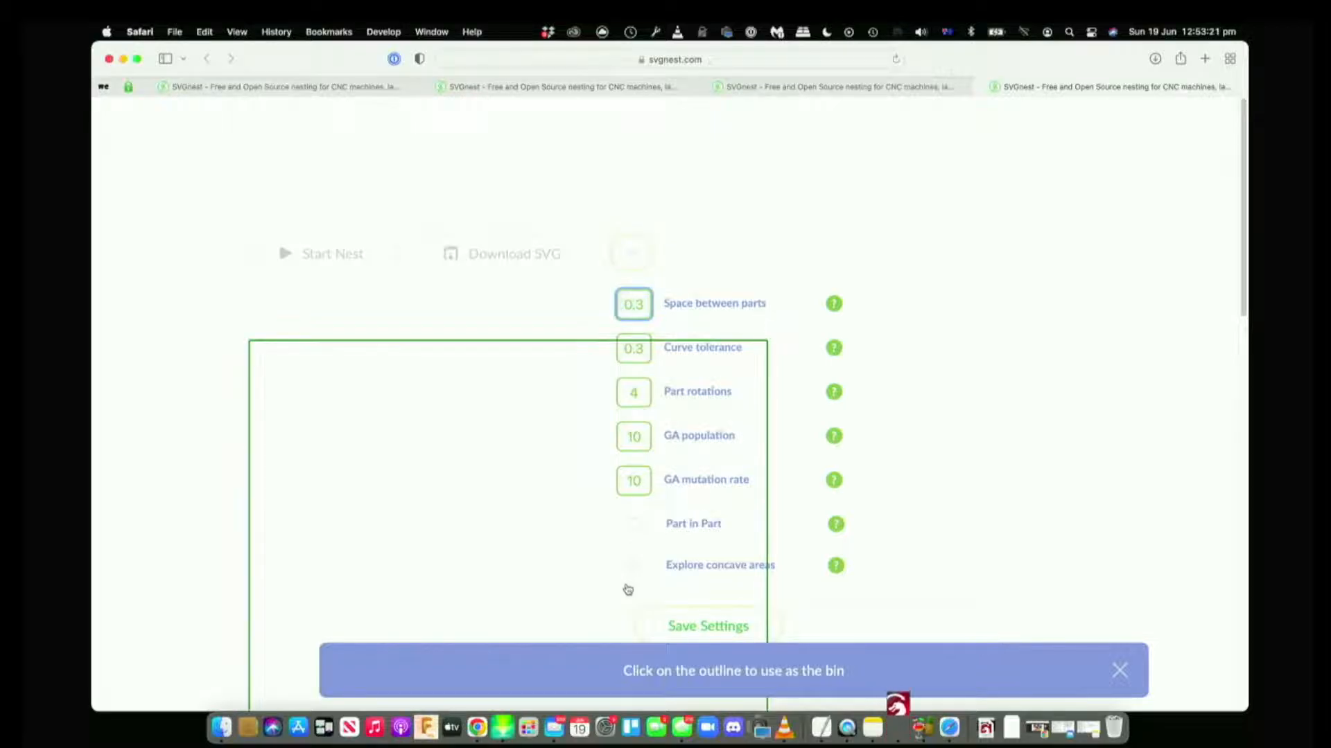
pyautogui.click(680, 628)
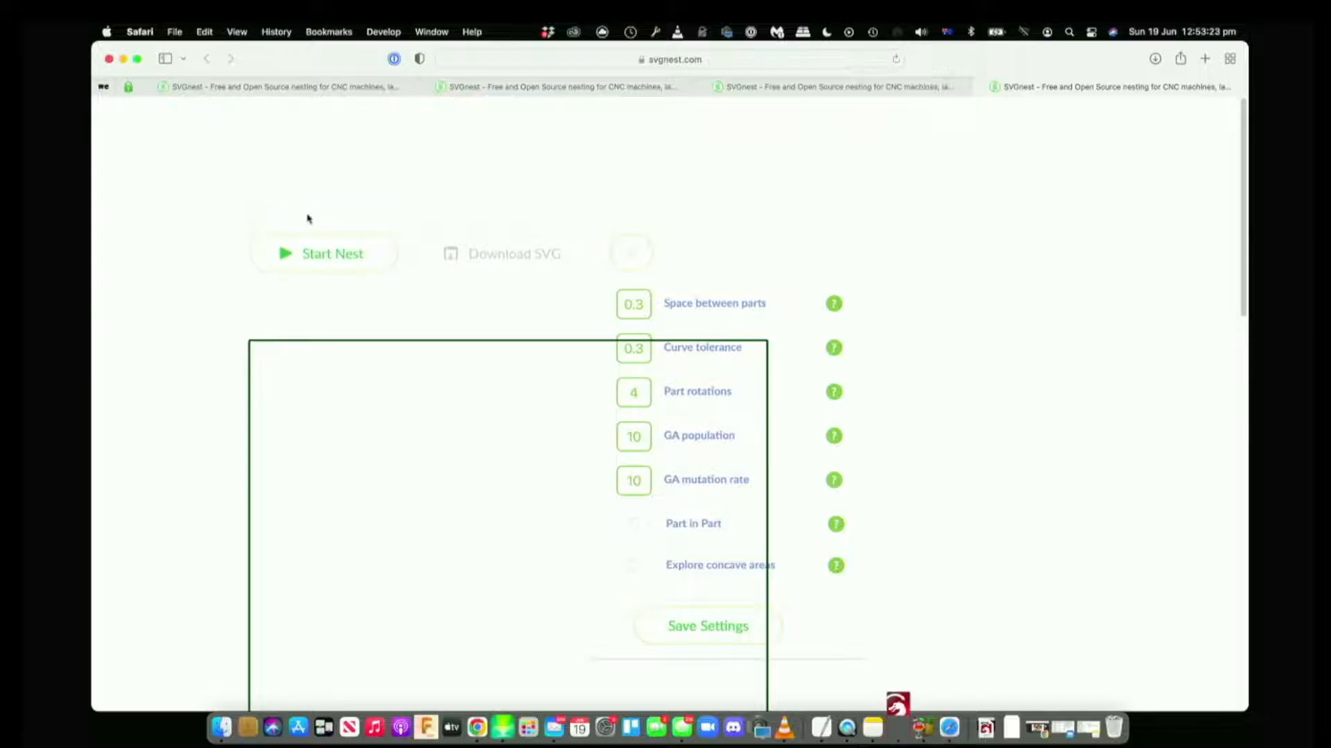
pyautogui.click(319, 253)
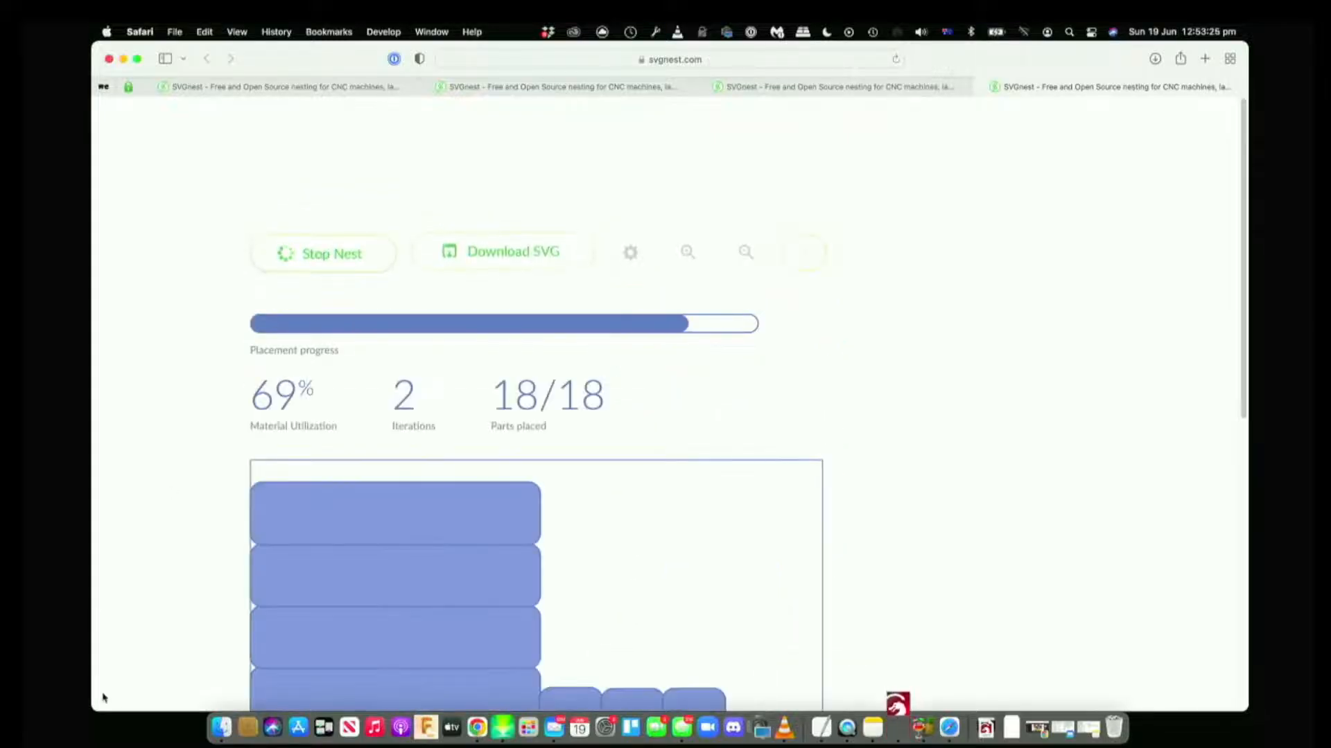
# Check how the tags are placed on the A4 sheet, stop the nest and download the nested SVG
pyautogui.scroll(-10, 208, 589)
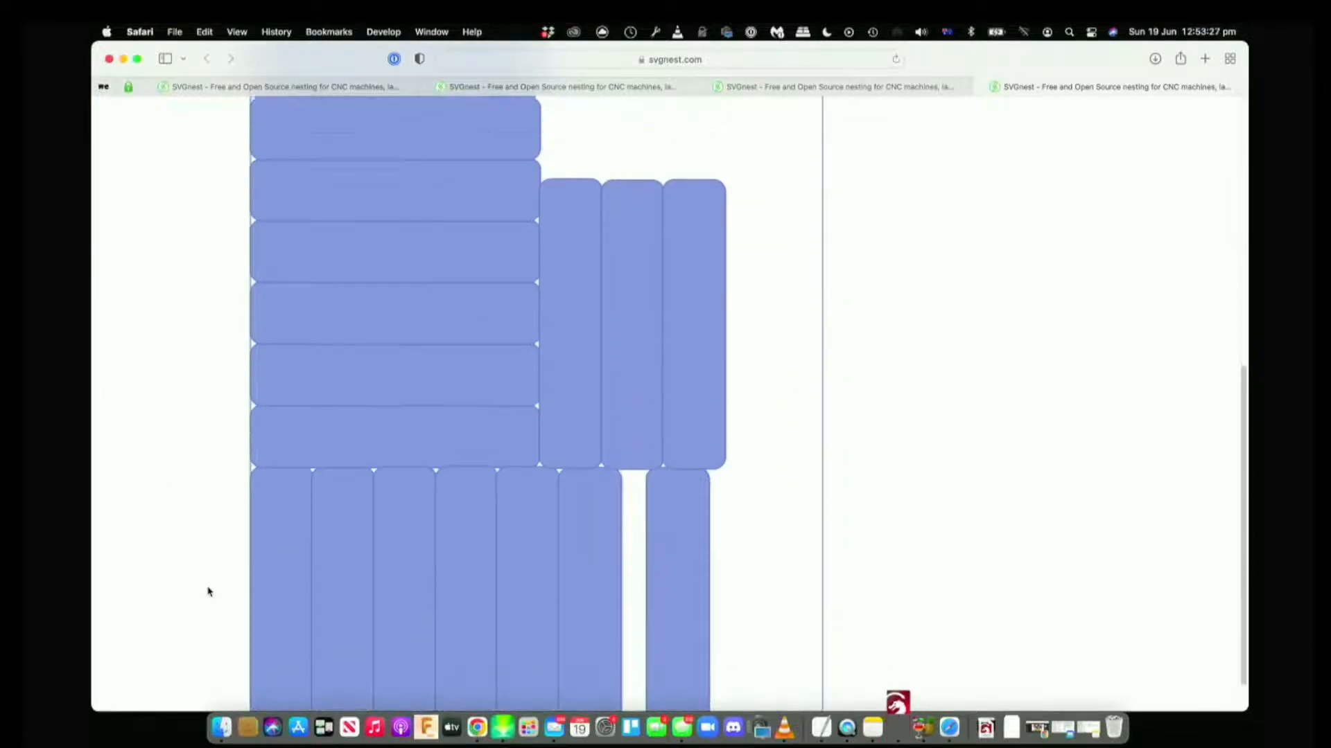
pyautogui.scroll(5, 207, 591)
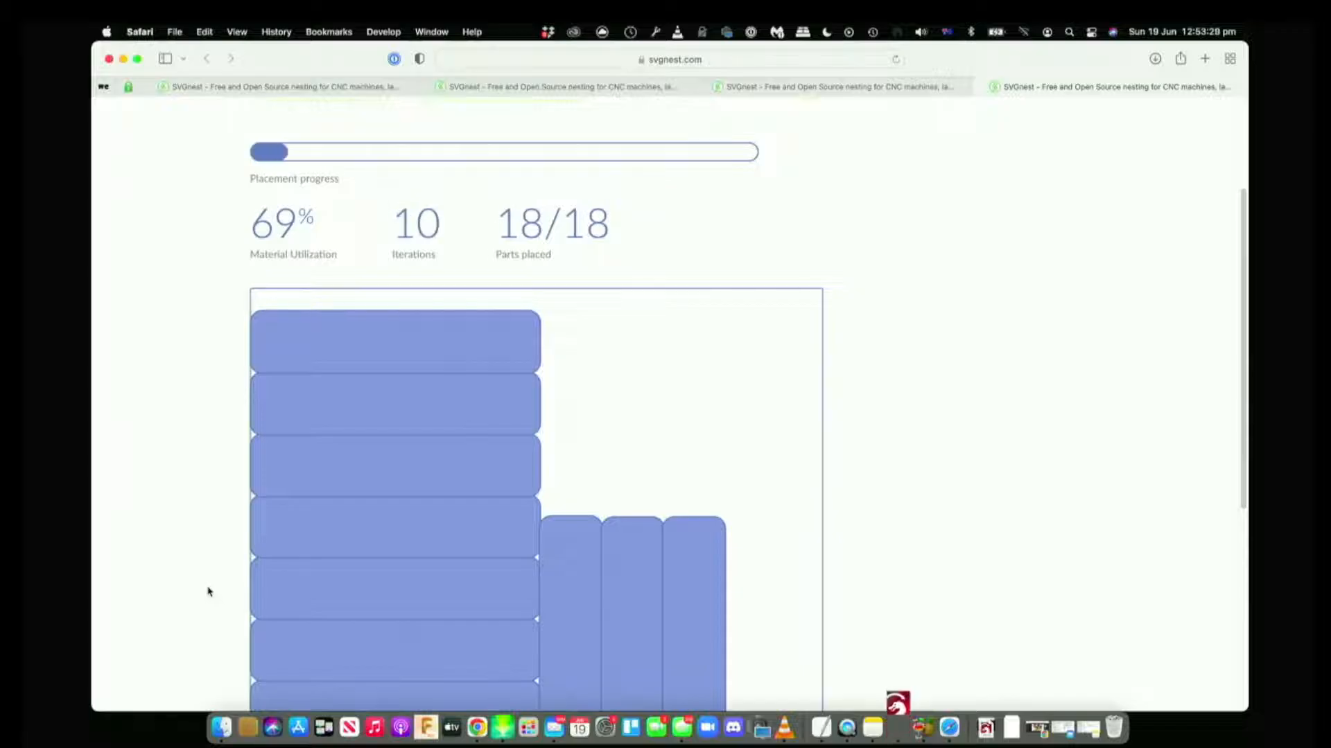
pyautogui.scroll(-3, 208, 591)
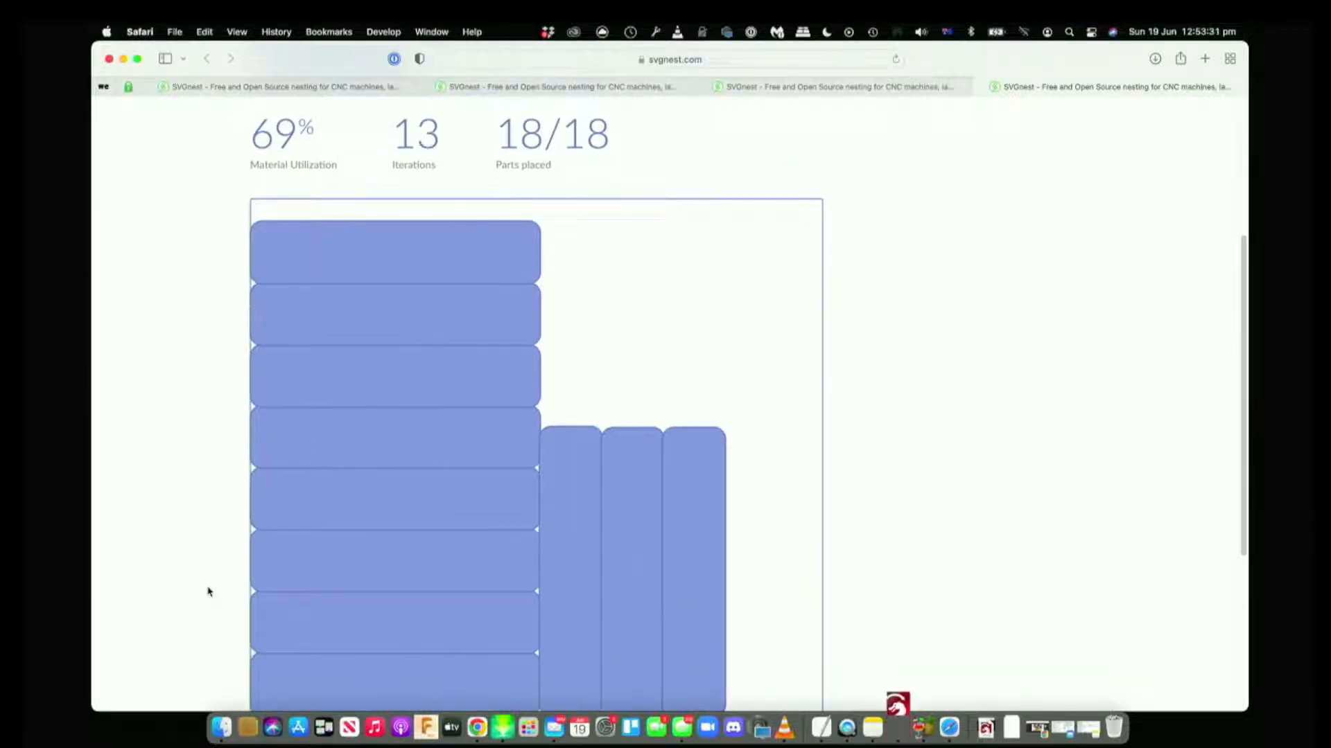
pyautogui.scroll(-10, 208, 591)
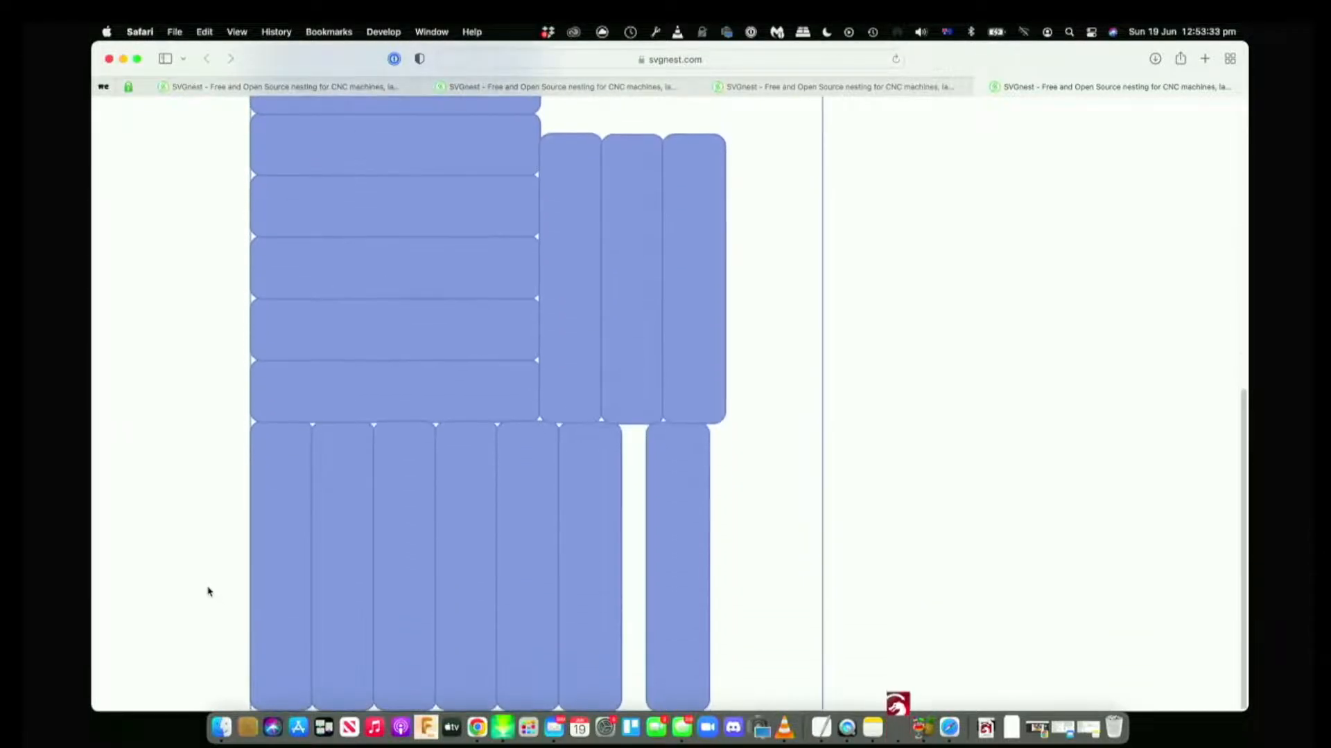
pyautogui.scroll(9, 209, 591)
pyautogui.scroll(4, 207, 591)
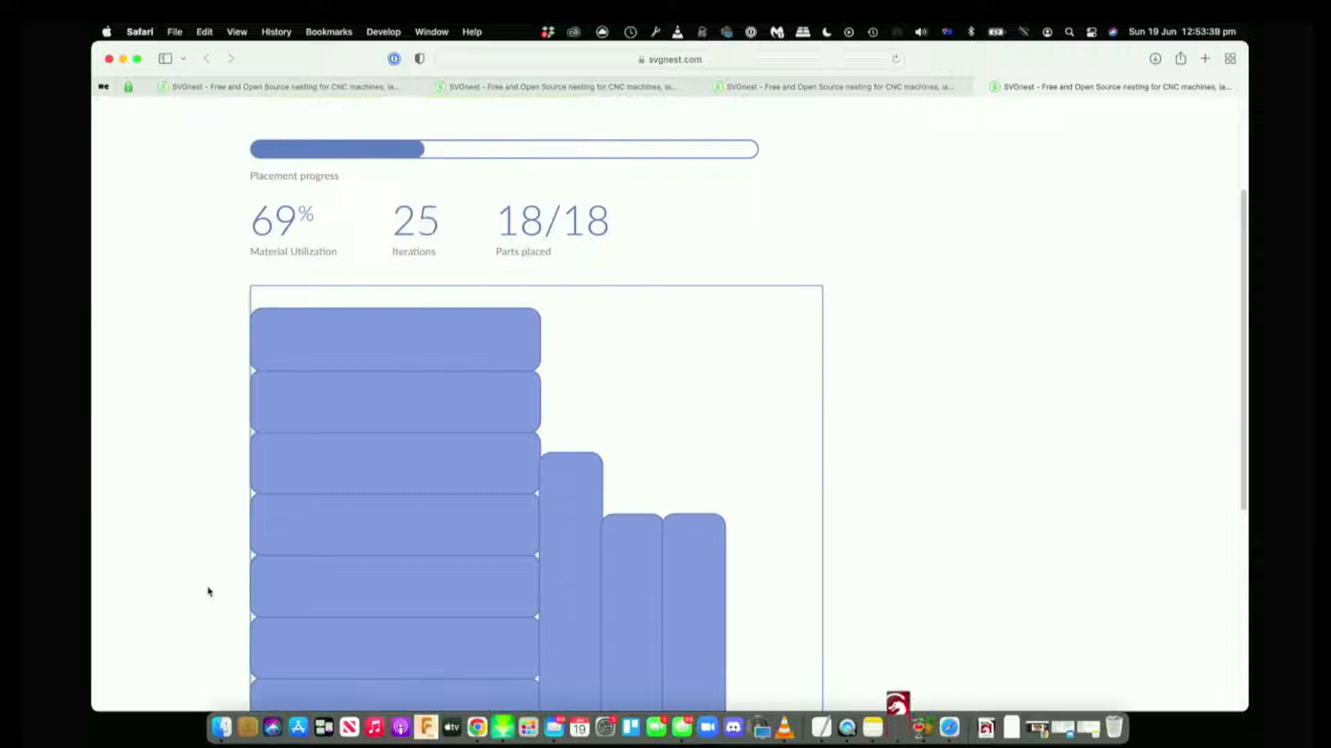
pyautogui.scroll(3, 208, 591)
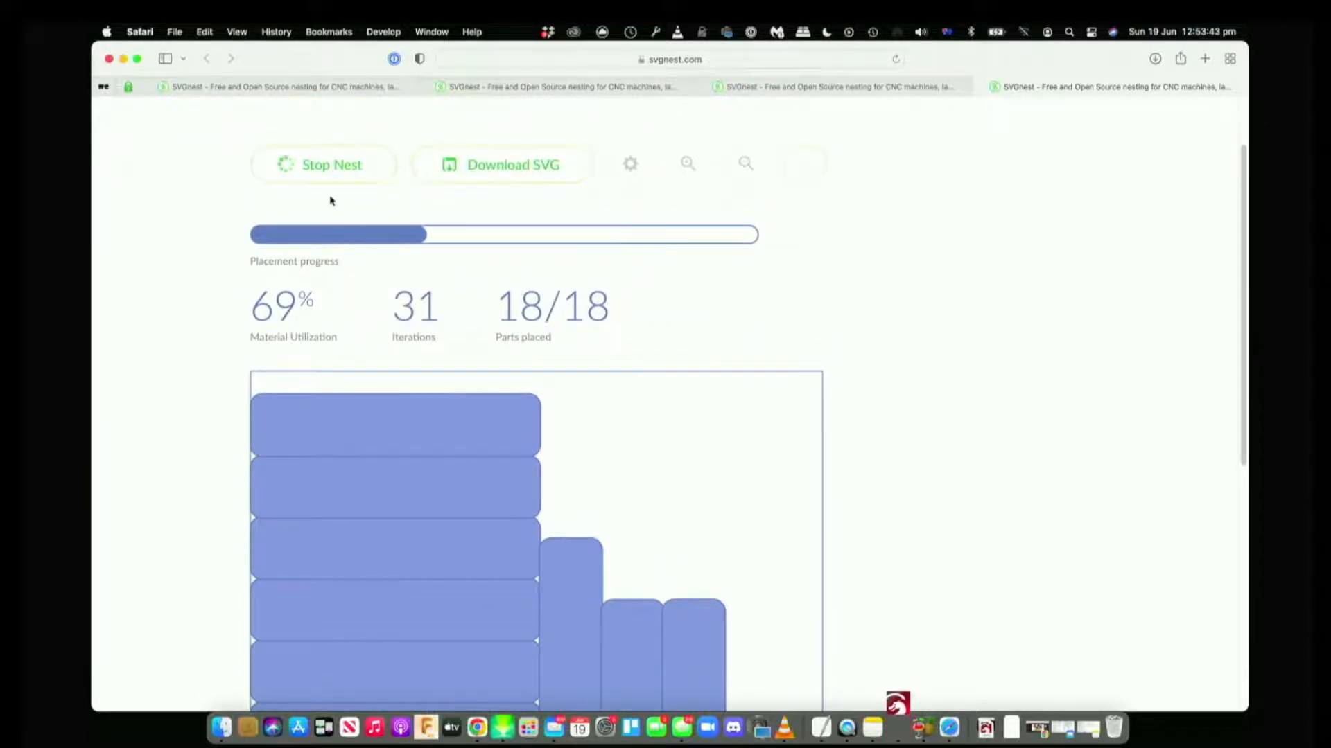
pyautogui.click(330, 177)
pyautogui.click(514, 164)
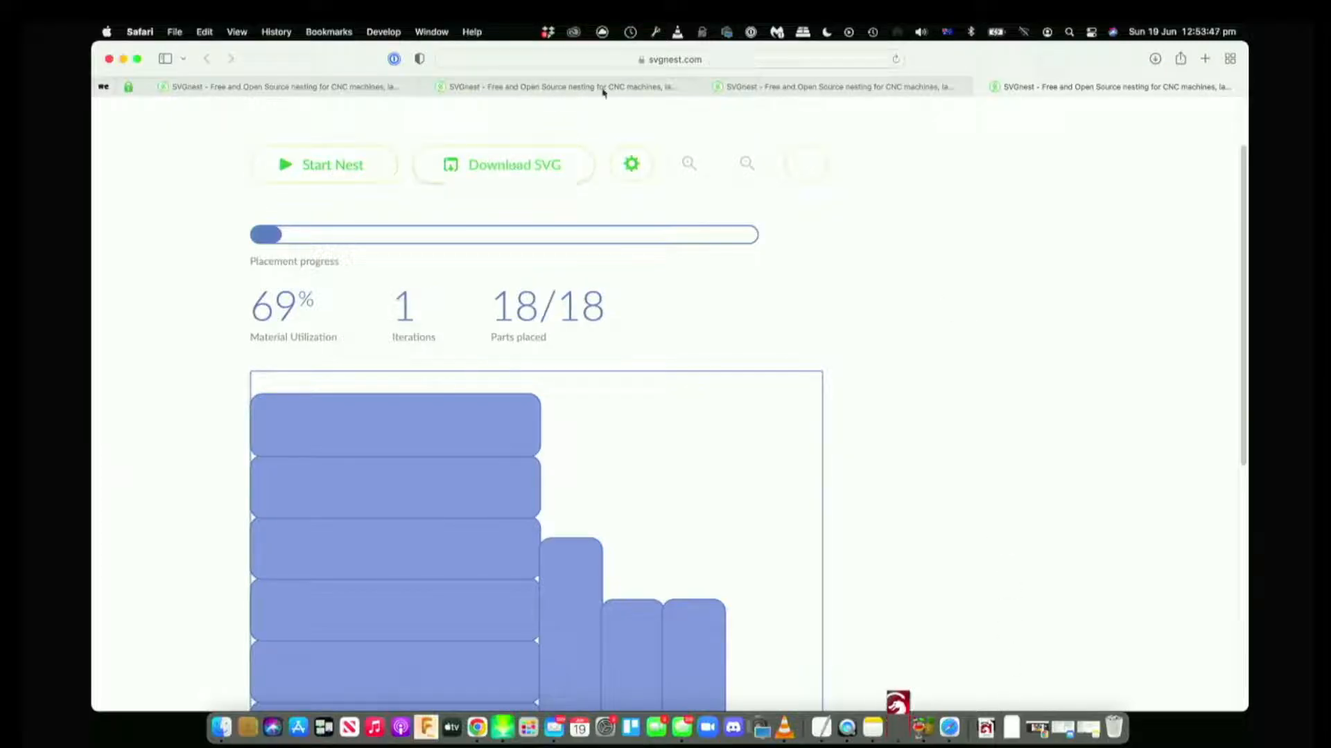
# Switch back to LightBurn, confirm that nesting is complete and import SVGnest-output-12.svg
pyautogui.click(898, 728)
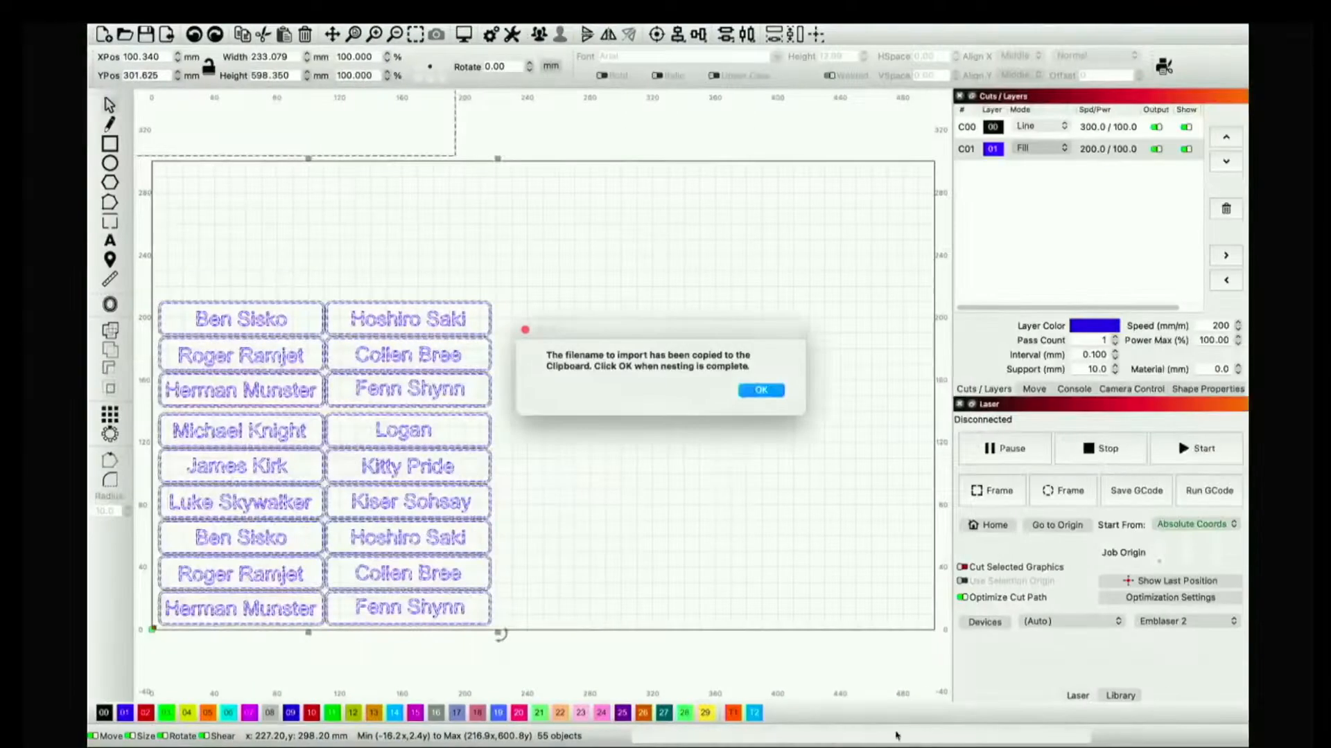
pyautogui.click(775, 391)
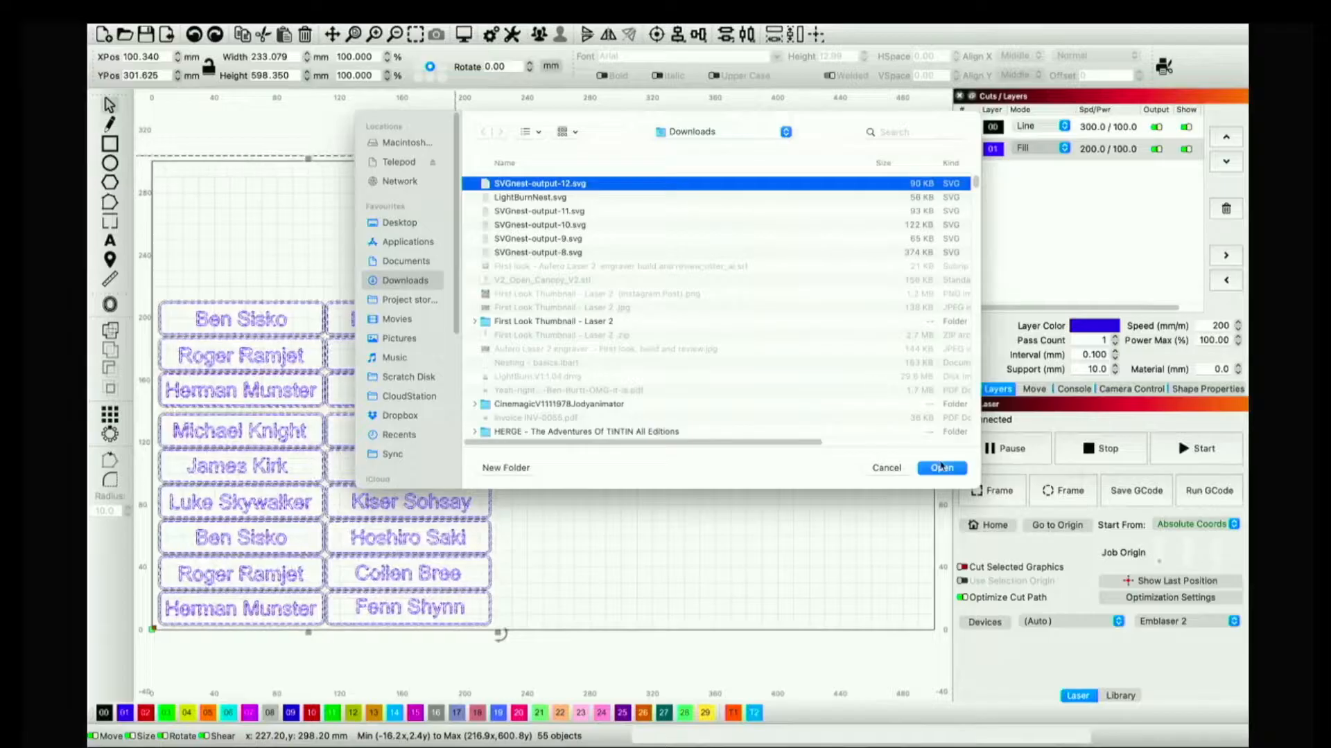
pyautogui.click(941, 467)
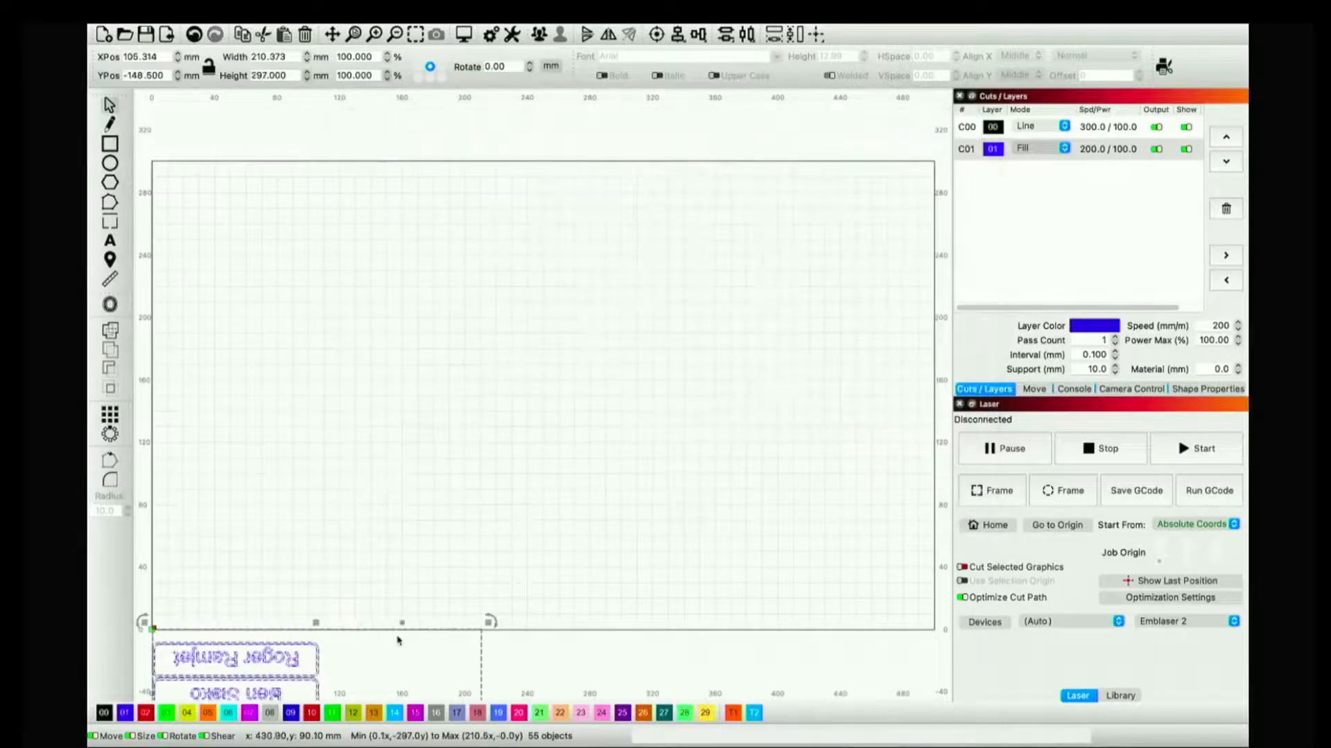
pyautogui.scroll(-8, 325, 555)
pyautogui.scroll(7, 296, 652)
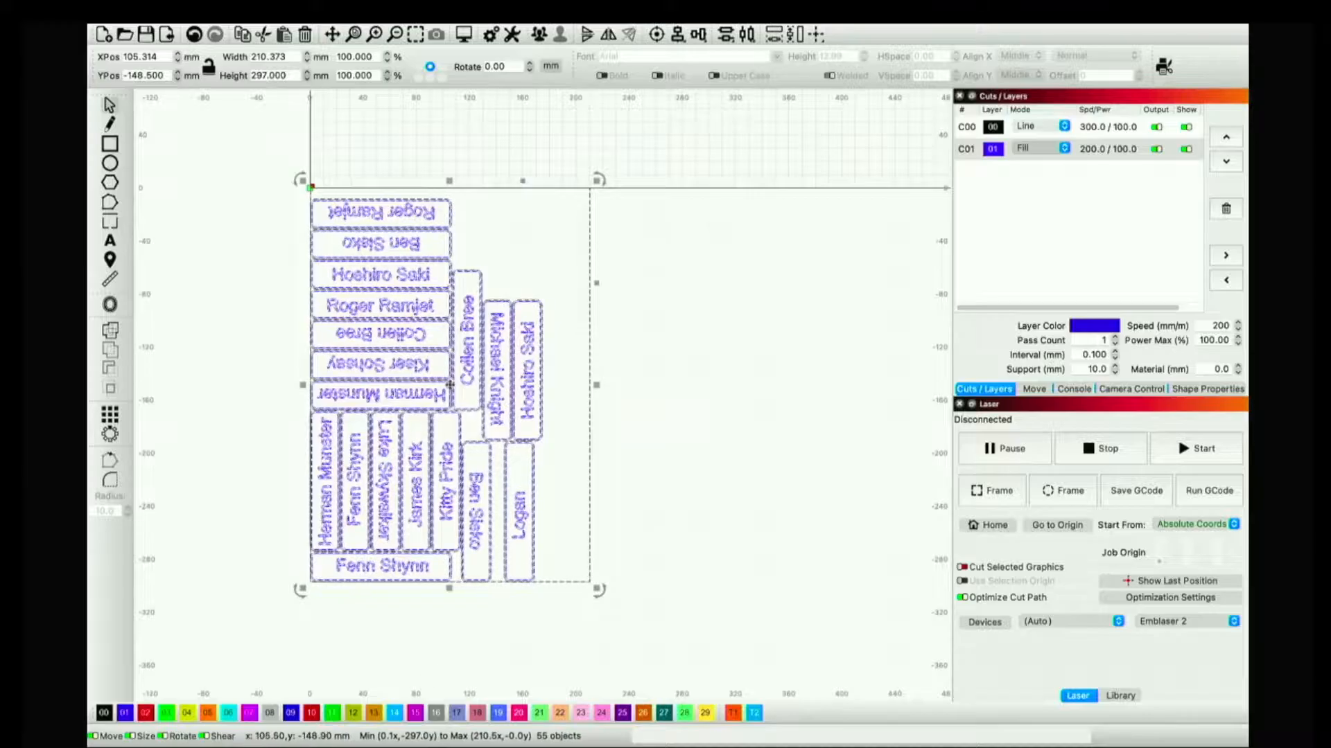
# Move the imported nested sheet up into the lower-left corner of the laser work area
pyautogui.moveTo(450, 384); pyautogui.dragTo(441, 110)
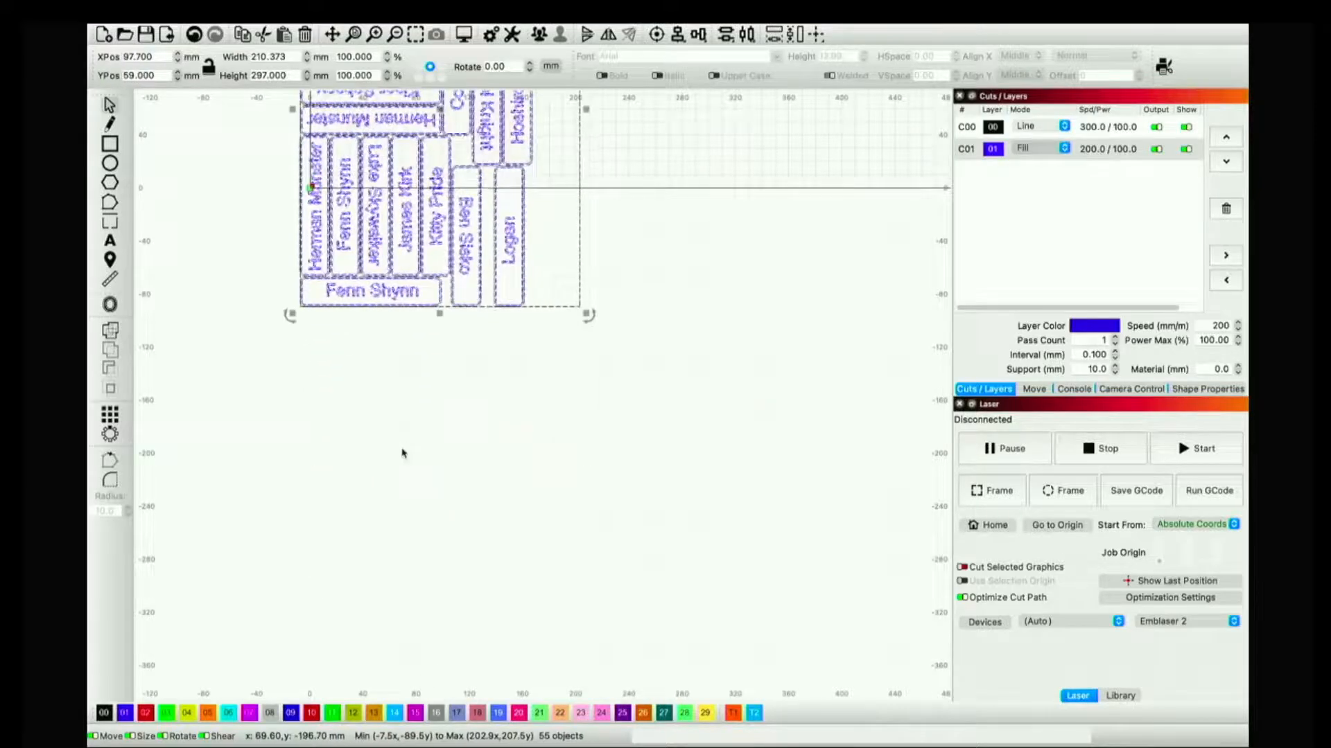
pyautogui.scroll(-3, 402, 453)
pyautogui.scroll(-3, 402, 453)
pyautogui.moveTo(418, 324); pyautogui.dragTo(422, 276)
pyautogui.click(352, 34)
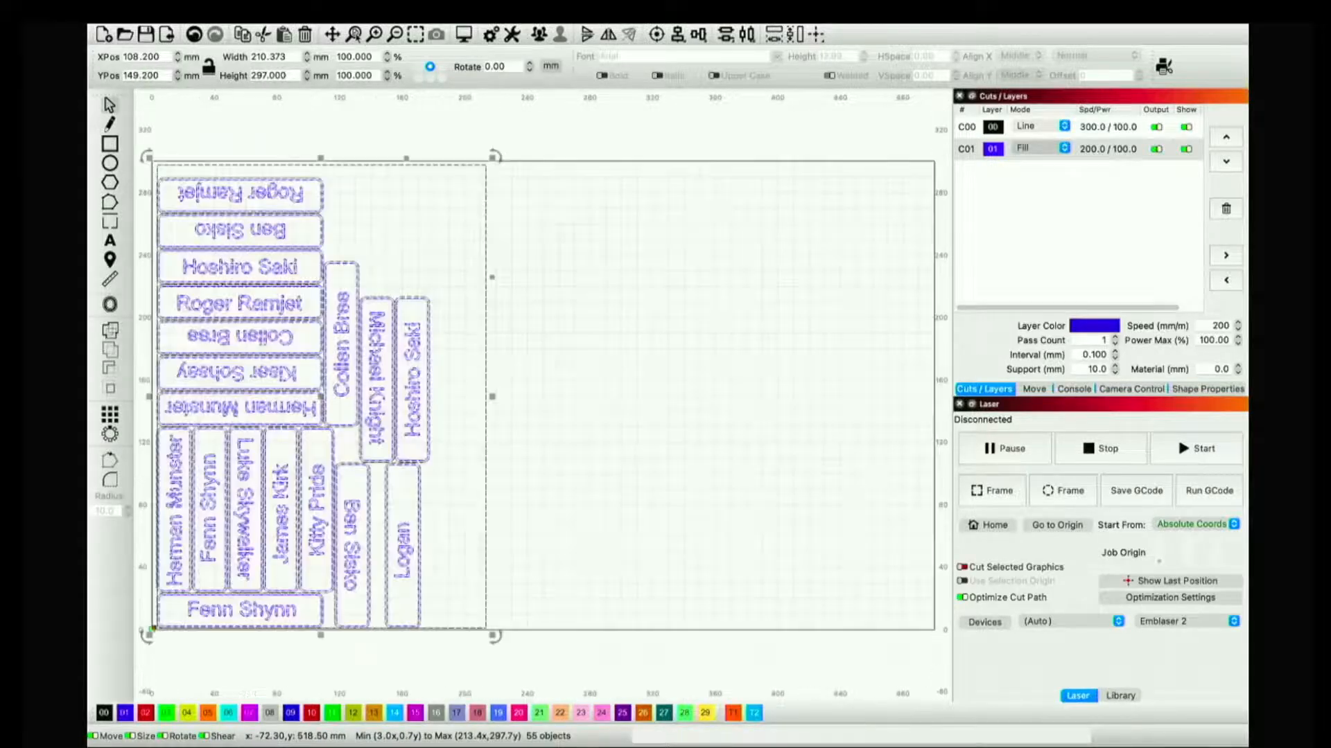
# Delete the A4 outline around the nested tags, keeping only the tags on the work area
pyautogui.click(510, 535)
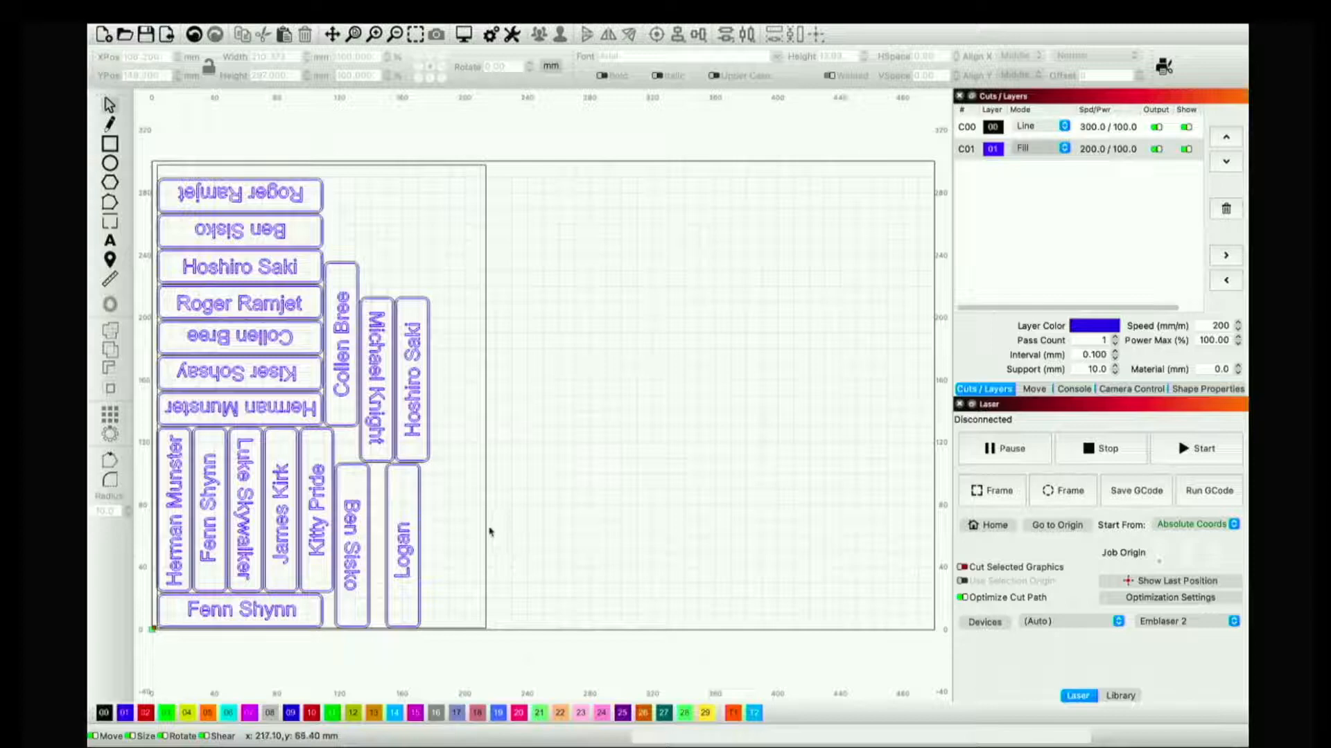
pyautogui.click(489, 532)
pyautogui.press('Delete')
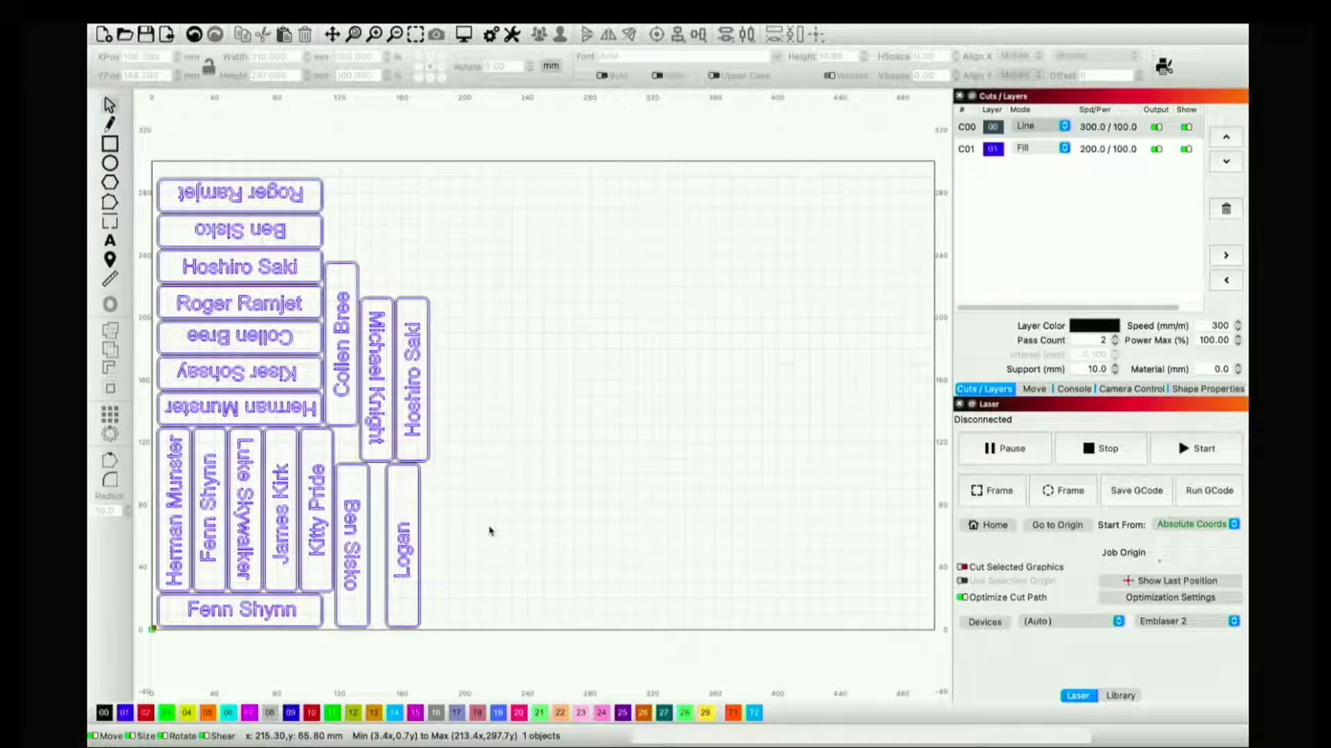
pyautogui.click(489, 532)
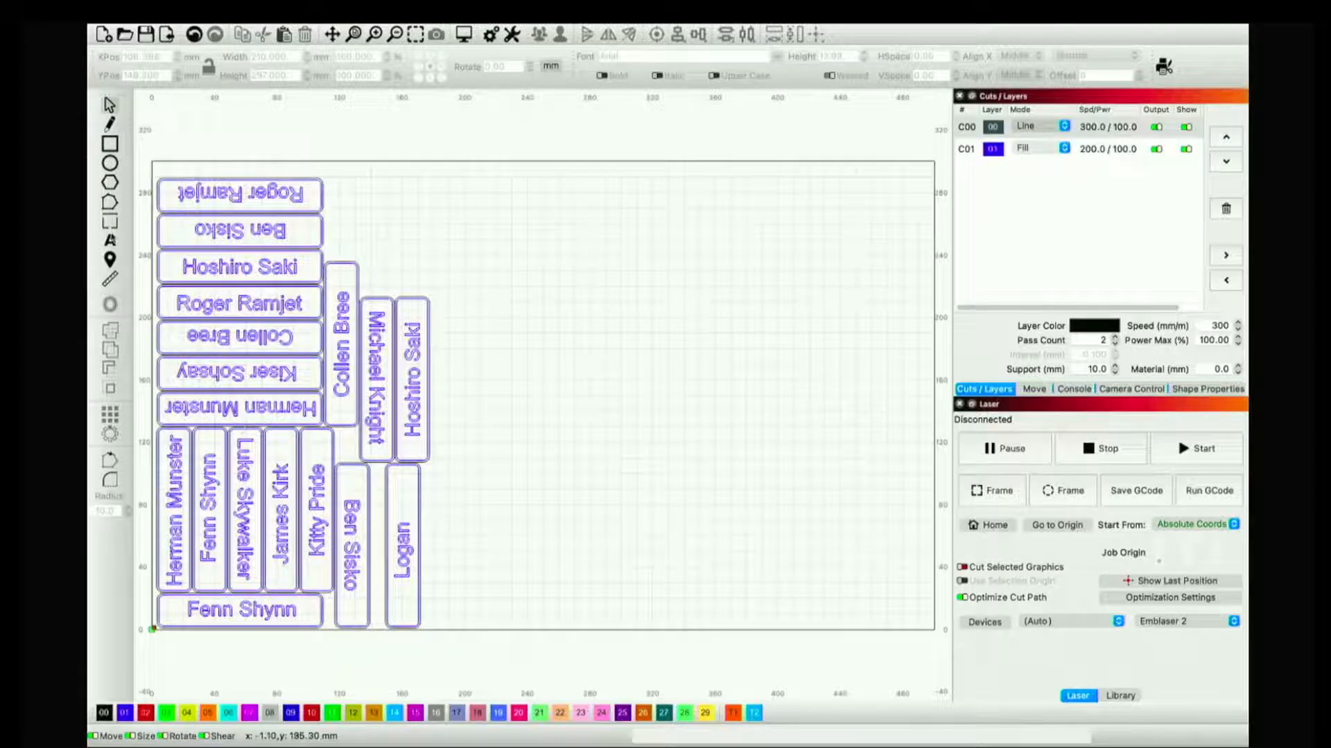
# Replace the first name in the text of the nested tag third from the top with a different first name
pyautogui.doubleClick(234, 269)
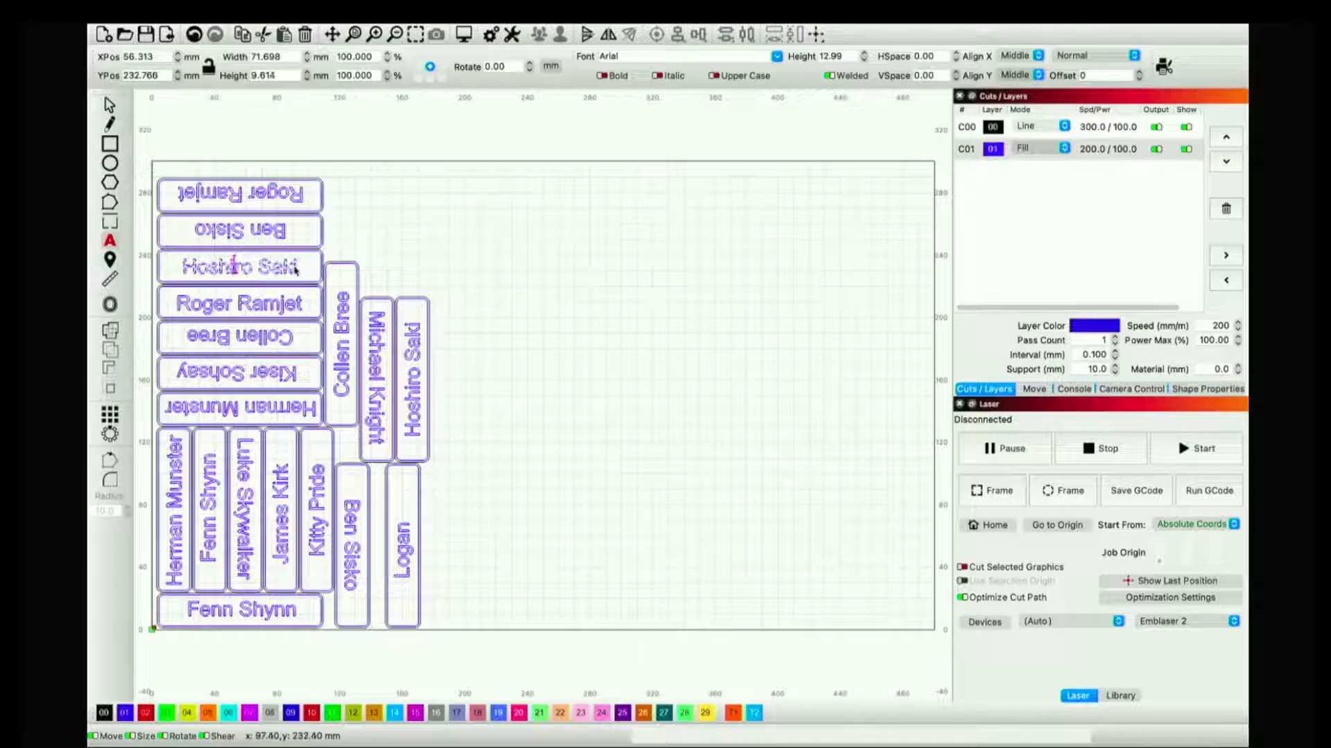
pyautogui.press('BackSpace')
pyautogui.press('BackSpace')
pyautogui.press('BackSpace')
pyautogui.press('BackSpace')
pyautogui.press('BackSpace')
pyautogui.press('BackSpace')
pyautogui.press('BackSpace')
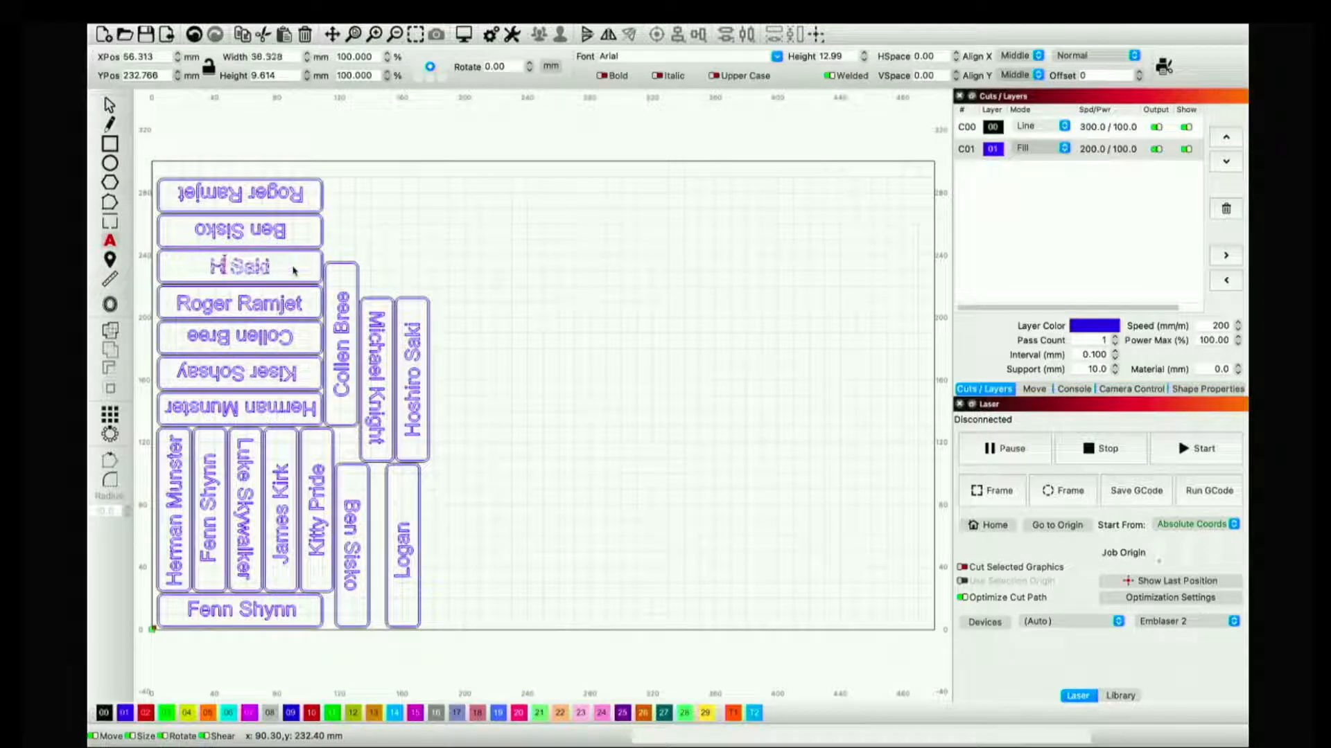
pyautogui.write('Kira')
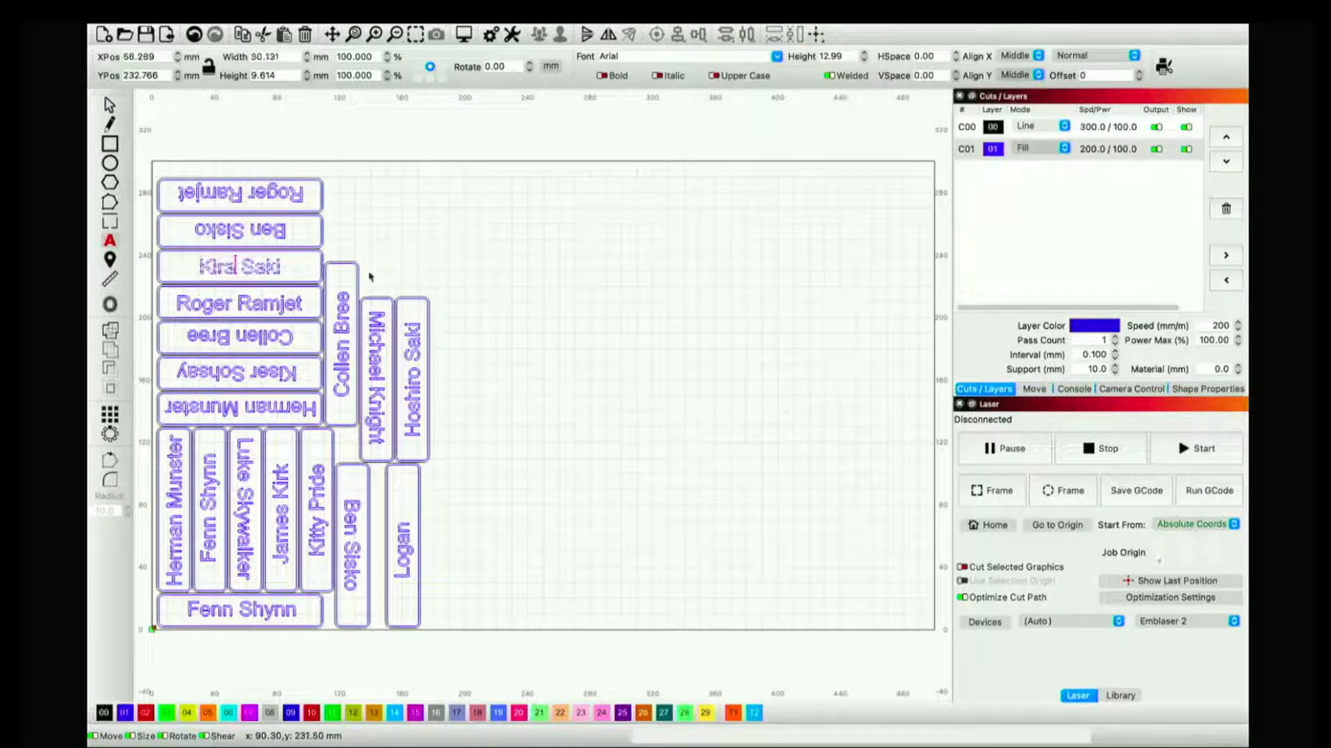
pyautogui.click(414, 238)
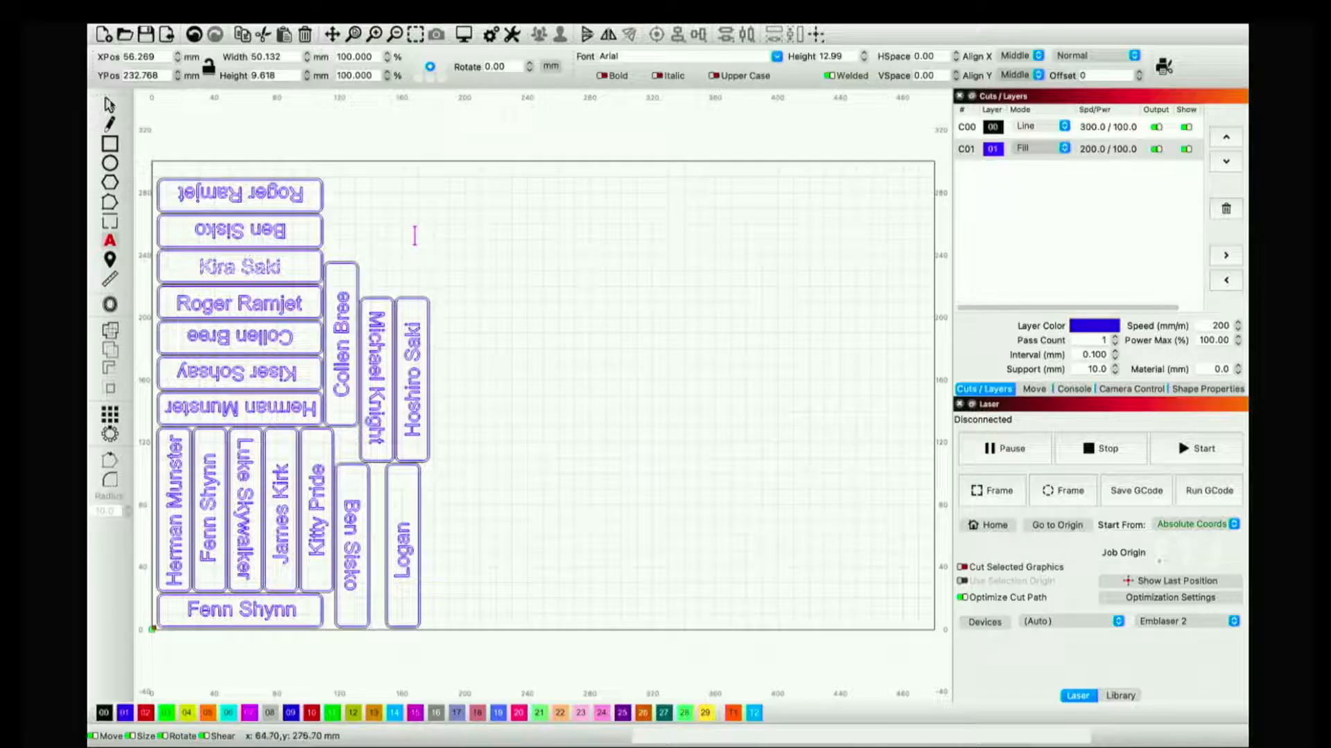
pyautogui.press('Escape')
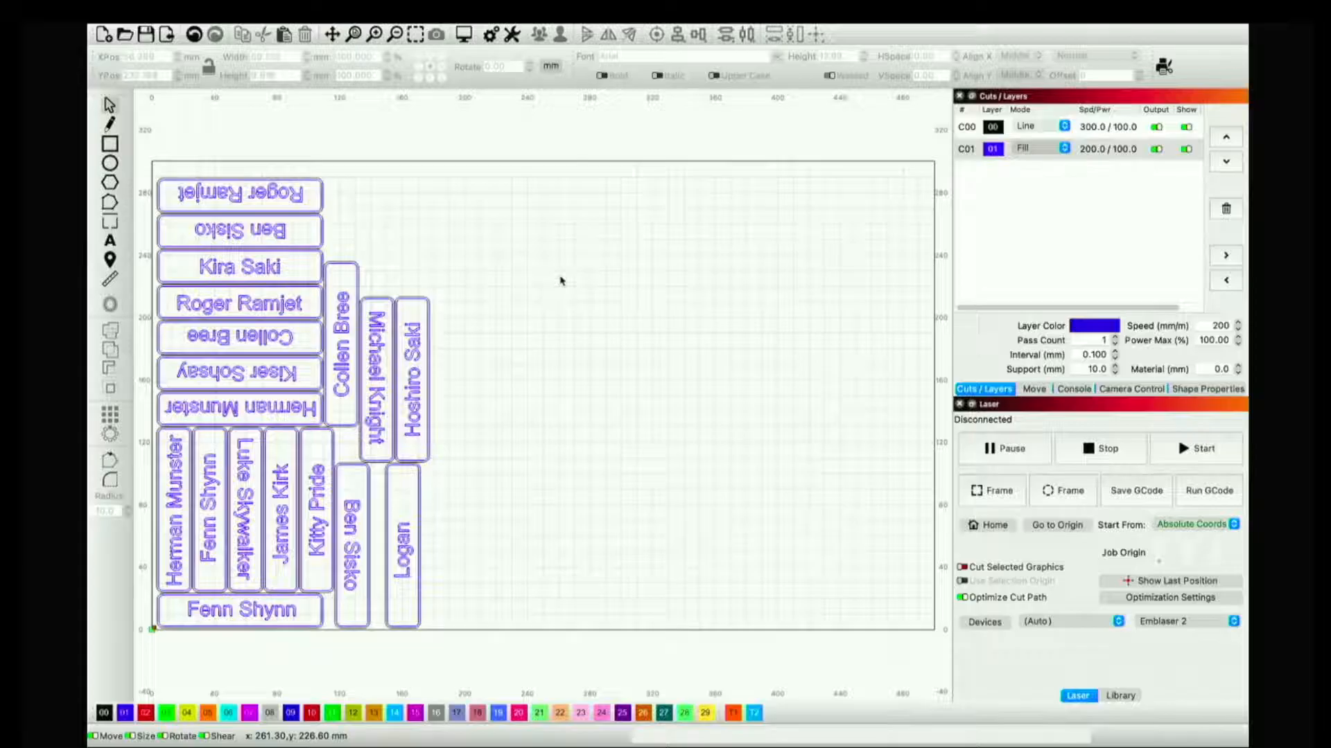
# Undo the text edit on the third tag and the deletion of the A4 outline
pyautogui.press('BackSpace')
pyautogui.press('BackSpace')
pyautogui.press('BackSpace')
pyautogui.press('BackSpace')
pyautogui.write('Hosh')
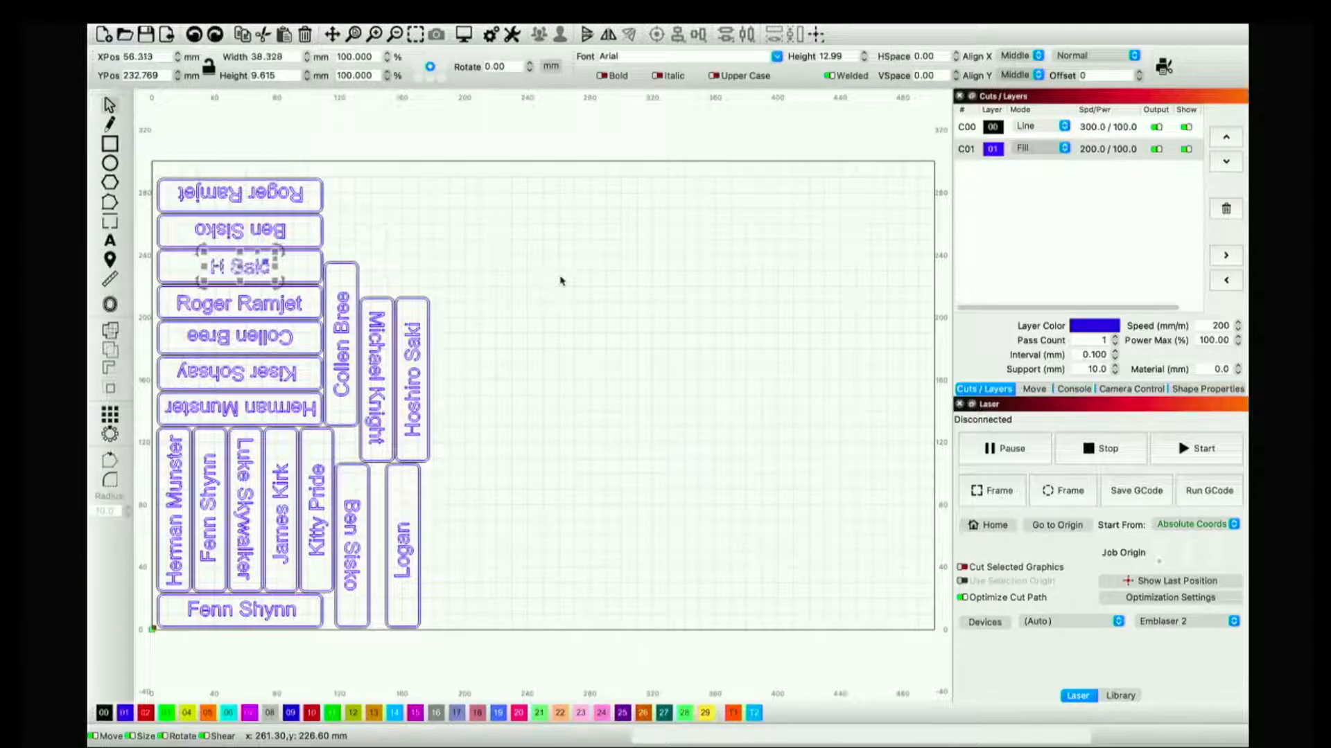
pyautogui.write('iro')
pyautogui.press('Escape')
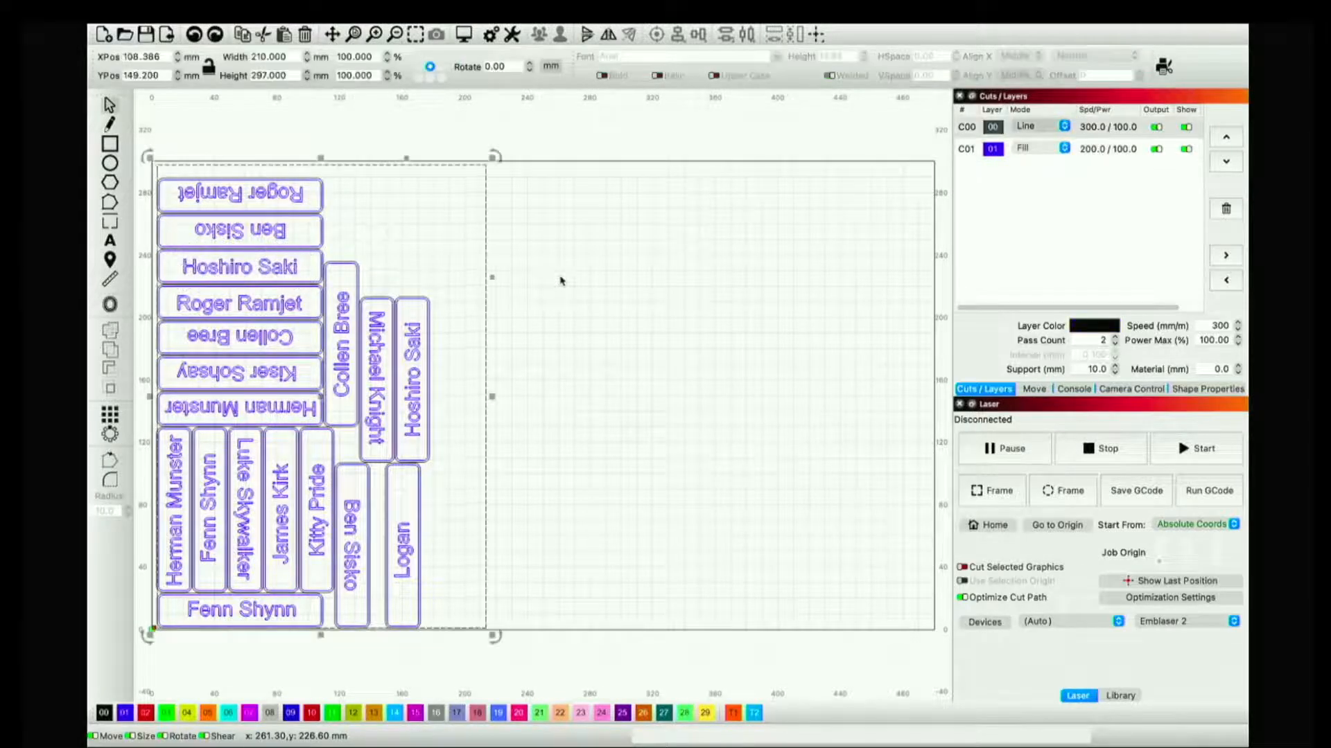
# Undo the nested sheet's move and its import to return to the un-nested tags
pyautogui.press('super+z')
pyautogui.press('super+z')
pyautogui.press('super+z')
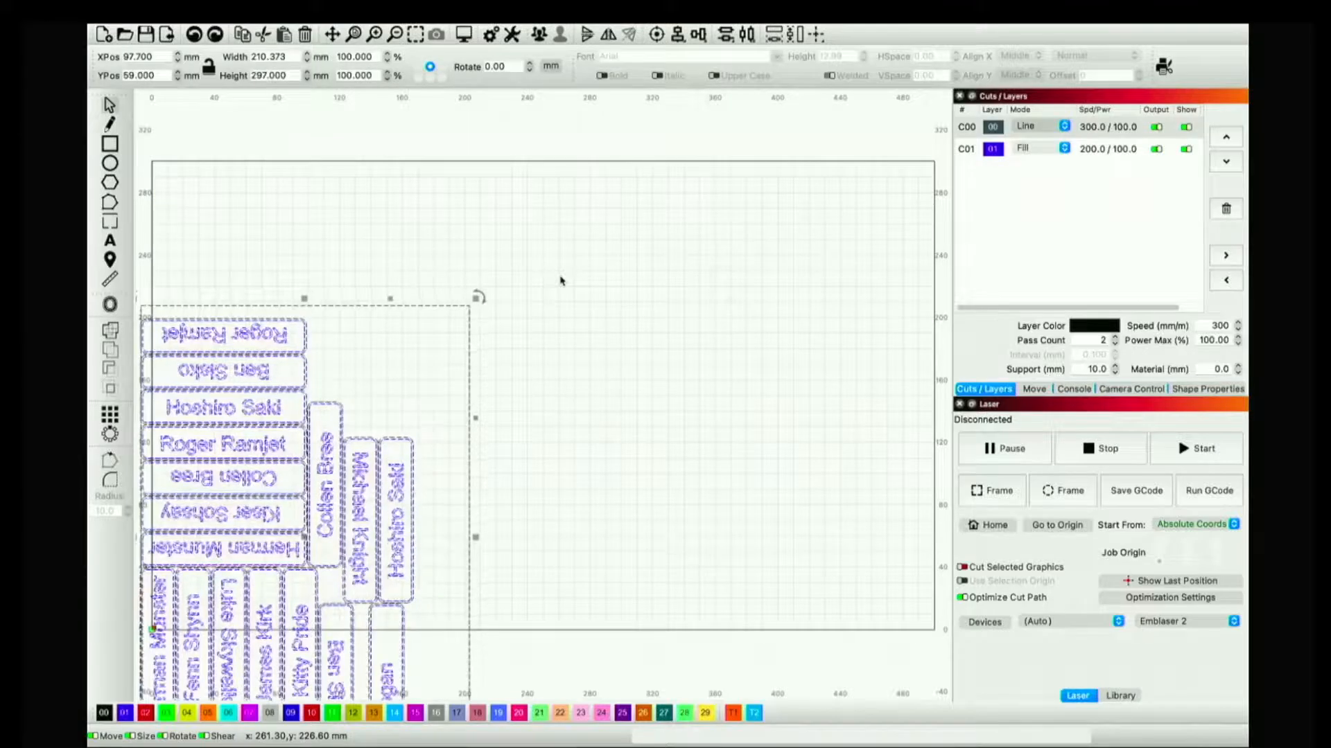
pyautogui.press('super+z')
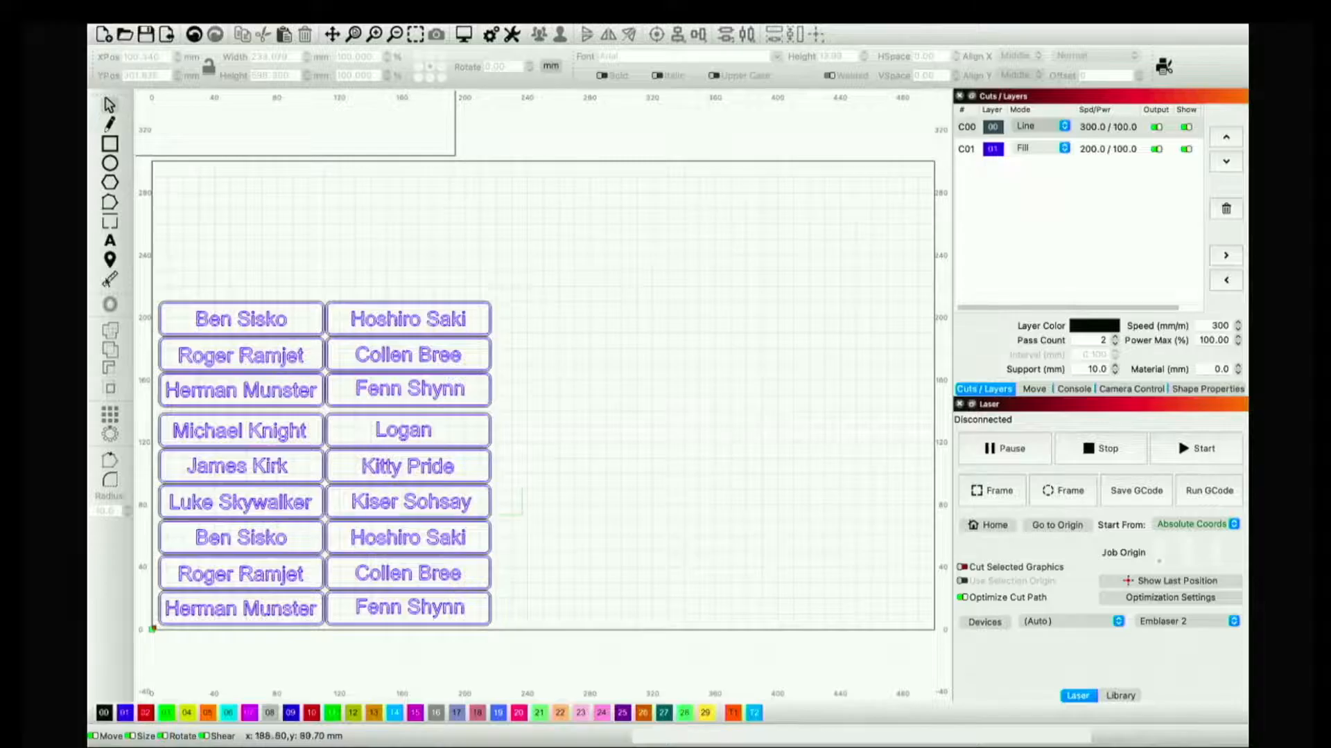
# Delete the upper six rows of un-nested tags, keeping only the bottom three rows
pyautogui.moveTo(447, 490); pyautogui.dragTo(89, 254)
pyautogui.press('Delete')
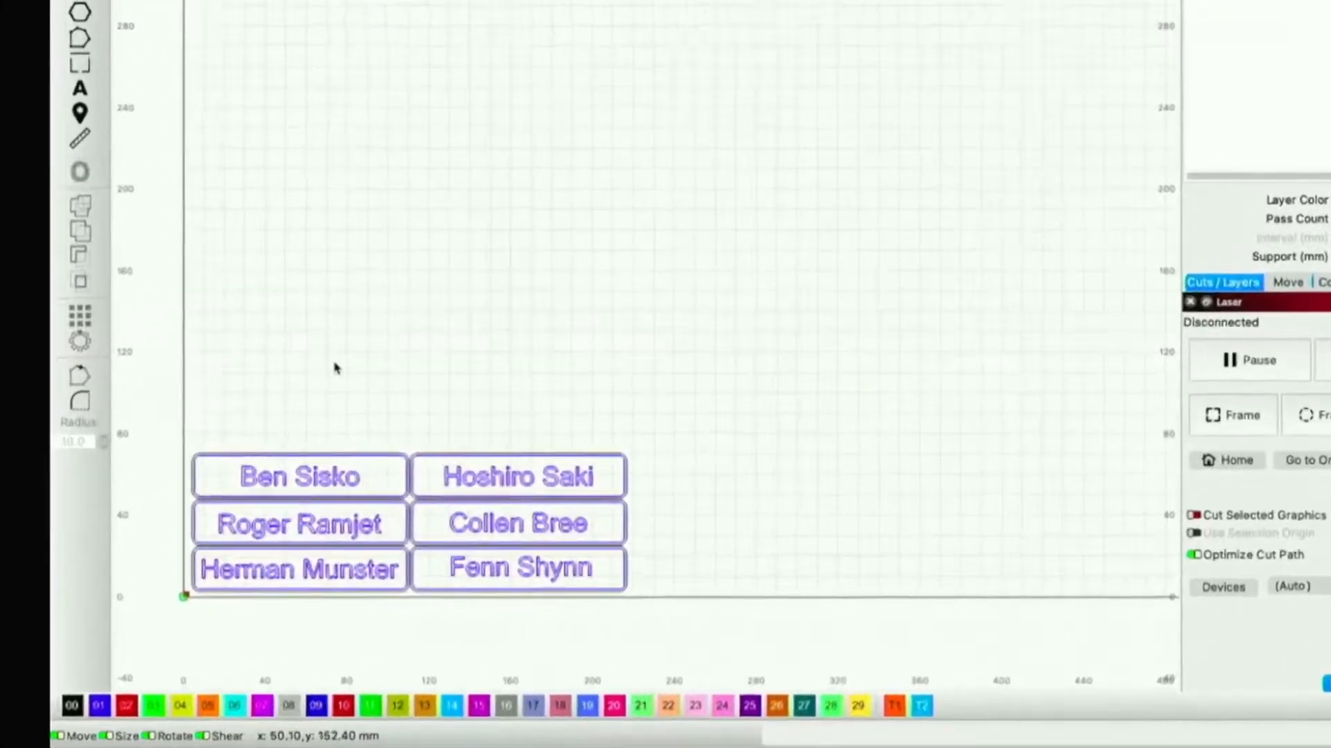
# Select the name texts on all six remaining tags and convert them to paths
pyautogui.click(296, 478)
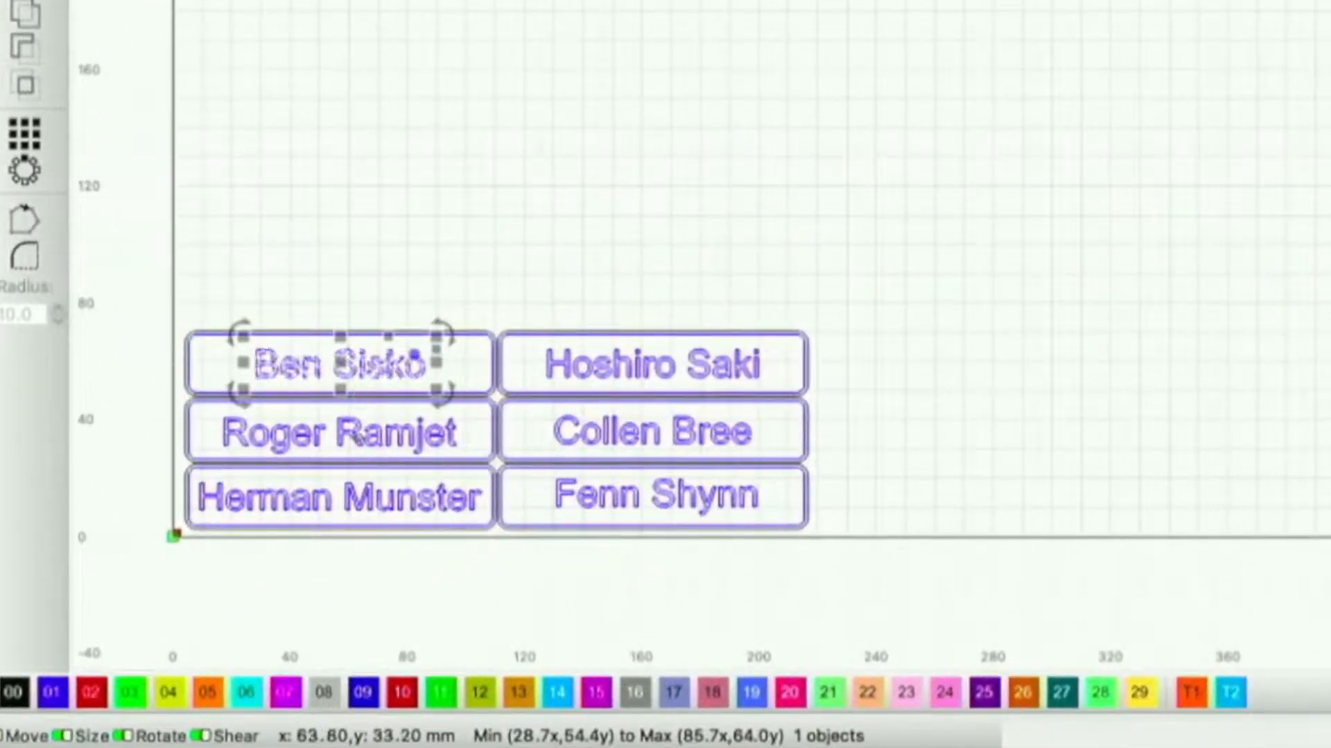
pyautogui.keyDown('shift'); pyautogui.click(359, 438); pyautogui.keyUp('shift')
pyautogui.keyDown('shift'); pyautogui.click(417, 495); pyautogui.keyUp('shift')
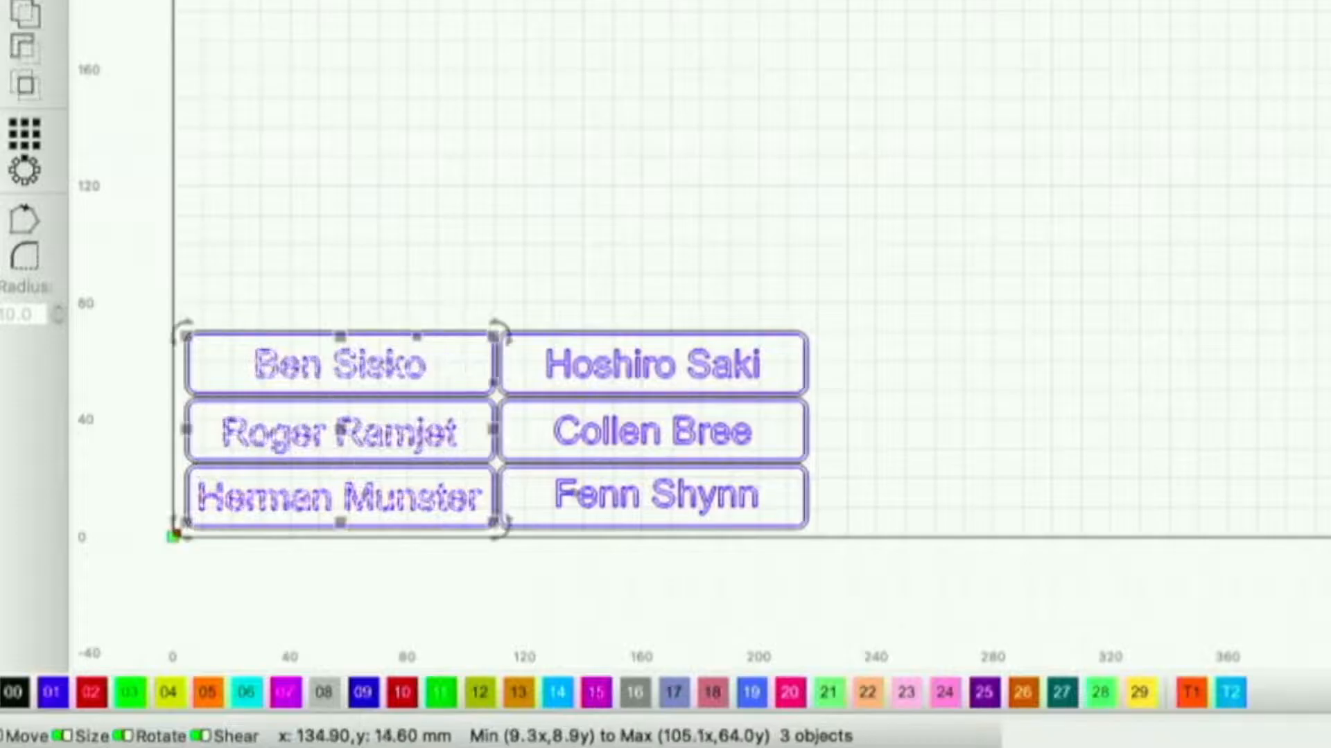
pyautogui.keyDown('shift'); pyautogui.click(575, 493); pyautogui.keyUp('shift')
pyautogui.keyDown('shift'); pyautogui.click(598, 434); pyautogui.keyUp('shift')
pyautogui.keyDown('shift'); pyautogui.click(600, 360); pyautogui.keyUp('shift')
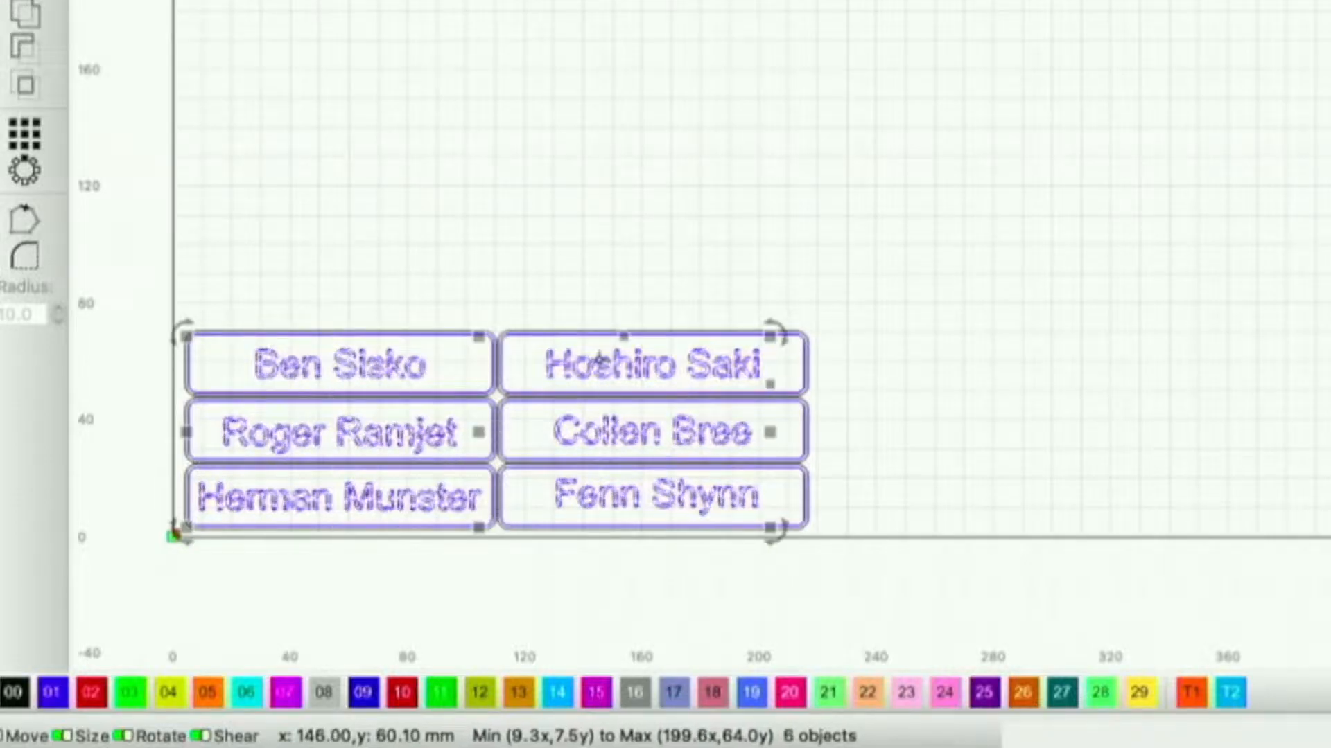
pyautogui.rightClick(599, 356)
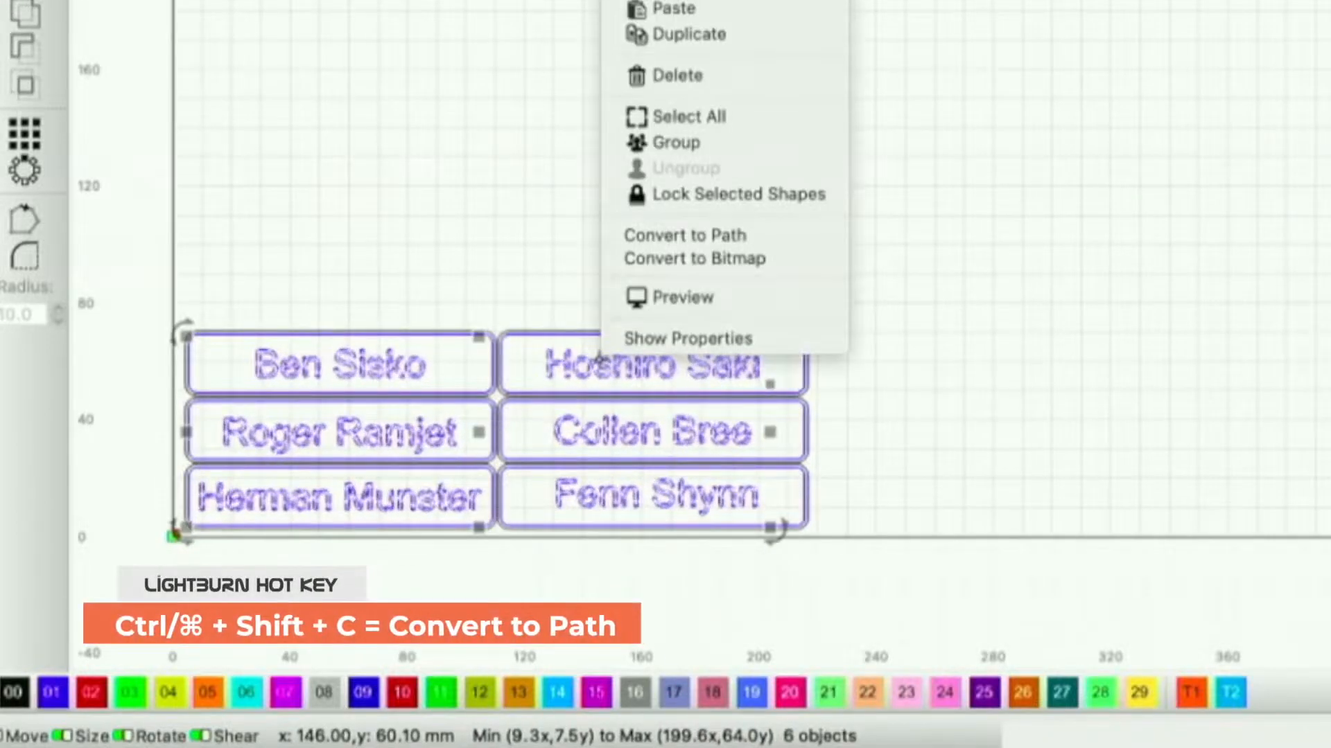
pyautogui.click(650, 236)
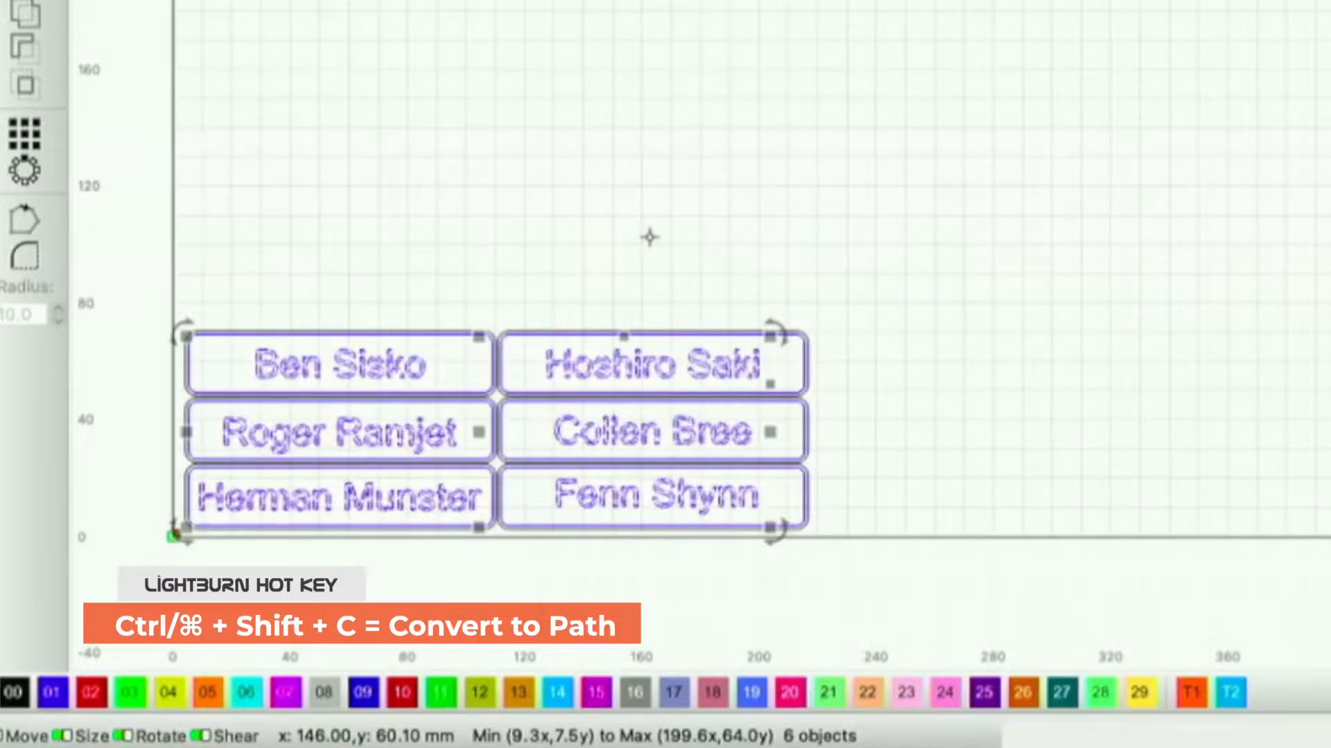
pyautogui.click(330, 143)
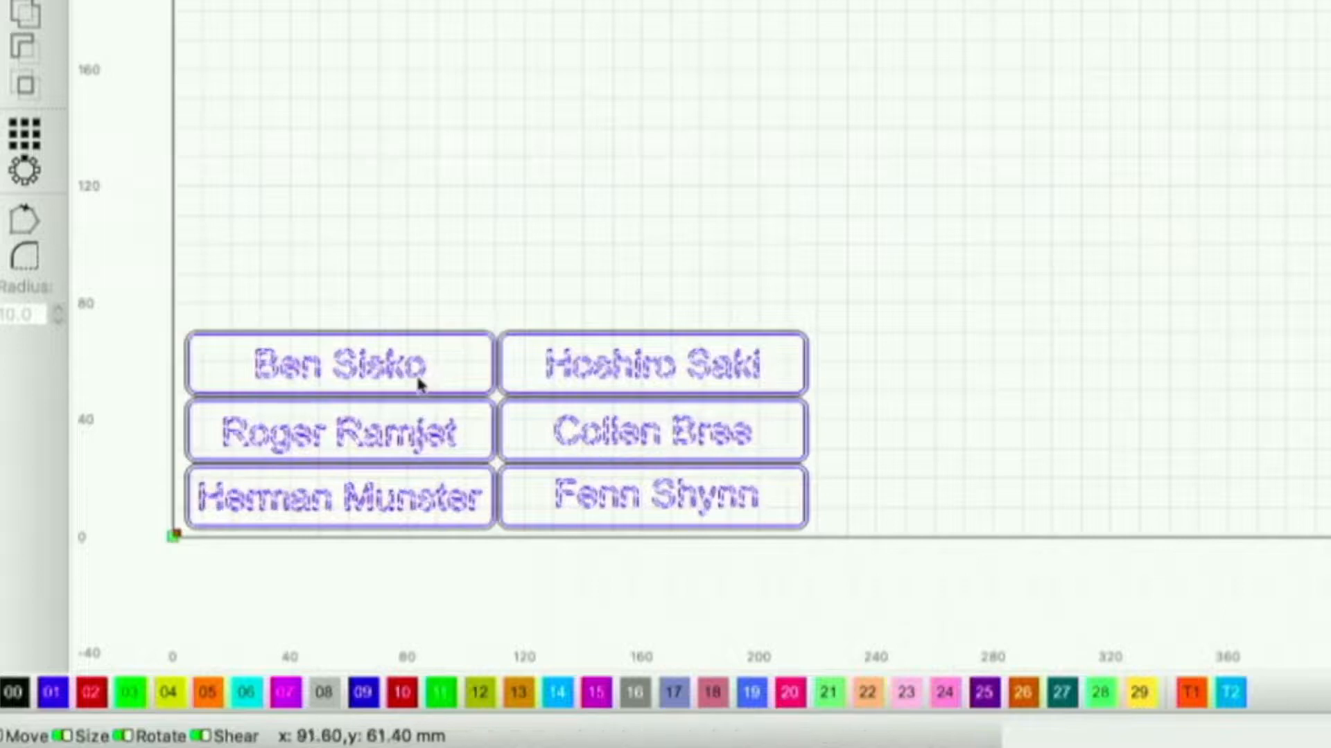
pyautogui.click(431, 43)
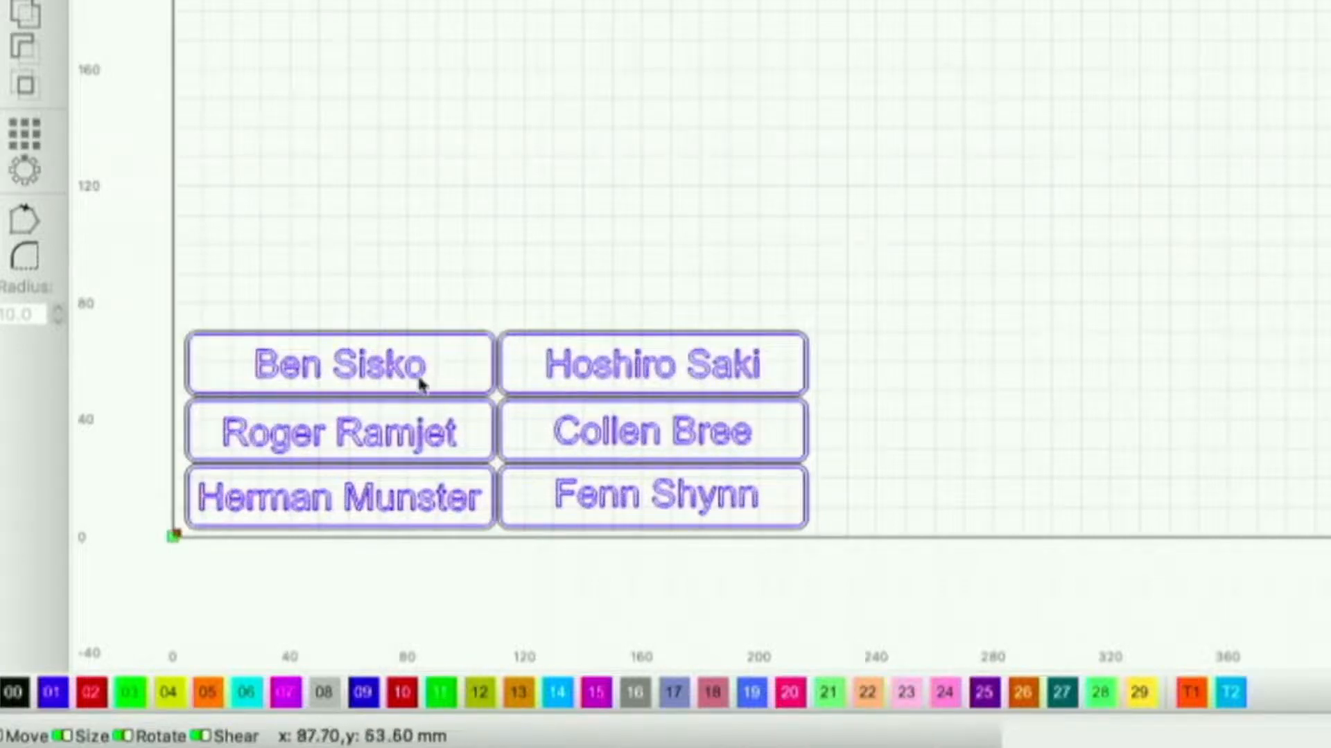
# Try to edit the converted name on the top-left tag as text and discard the stray characters
pyautogui.click(402, 370)
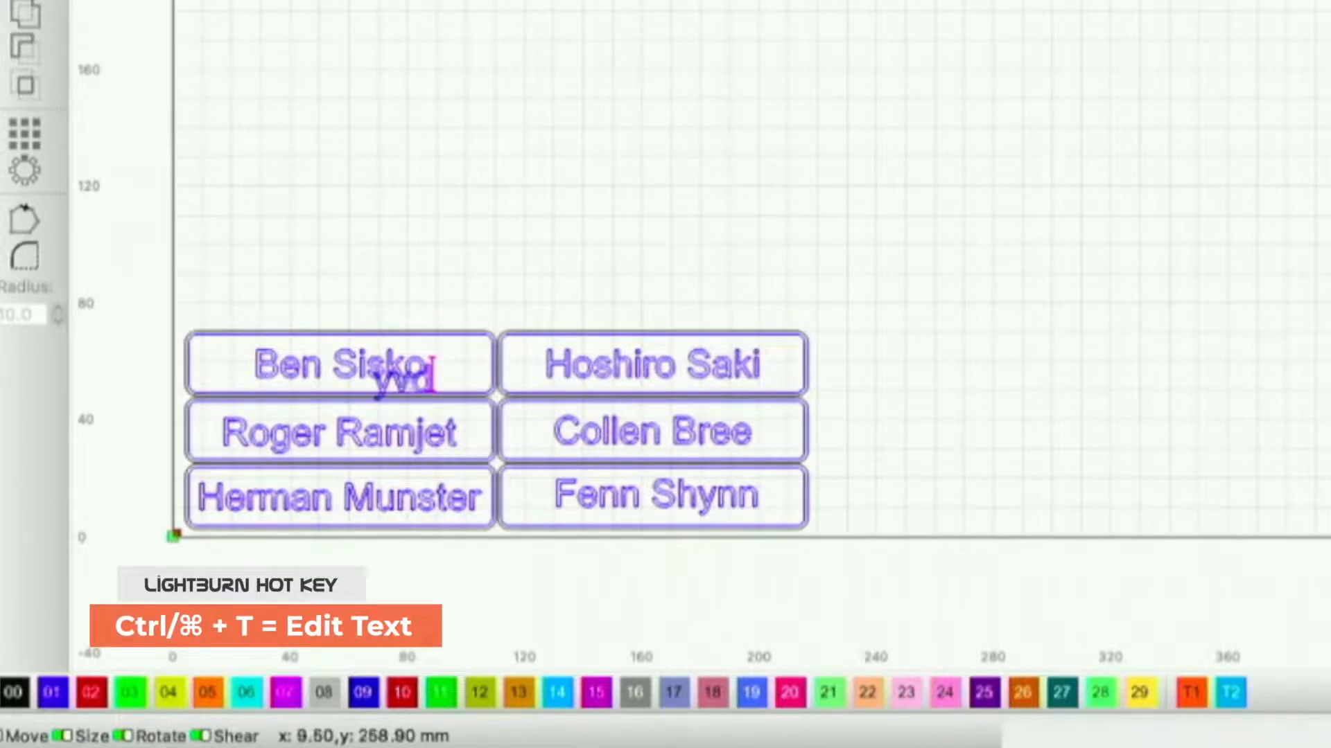
pyautogui.press('Escape')
pyautogui.moveTo(397, 381); pyautogui.dragTo(469, 219)
pyautogui.press('Delete')
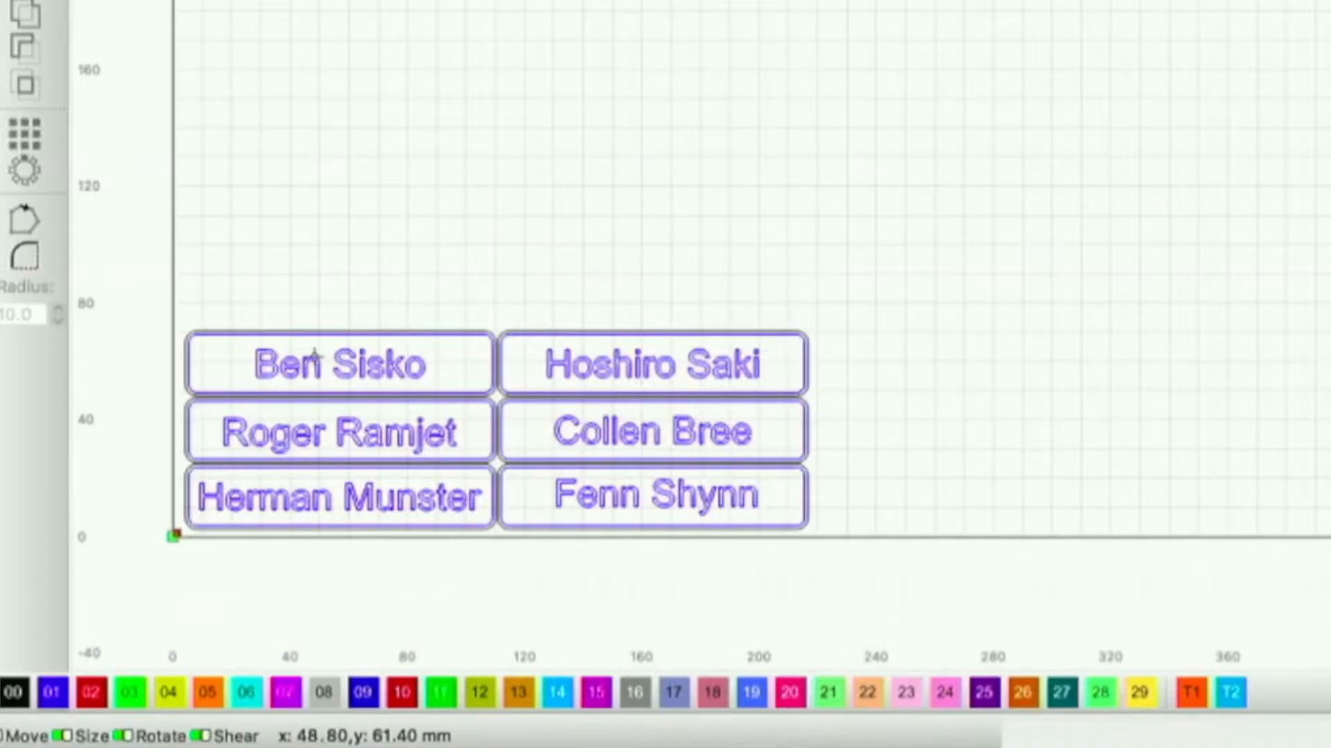
# Inspect the converted surname on the top-left tag by selecting its first three letters one at a time
pyautogui.scroll(5, 309, 357)
pyautogui.click(442, 402)
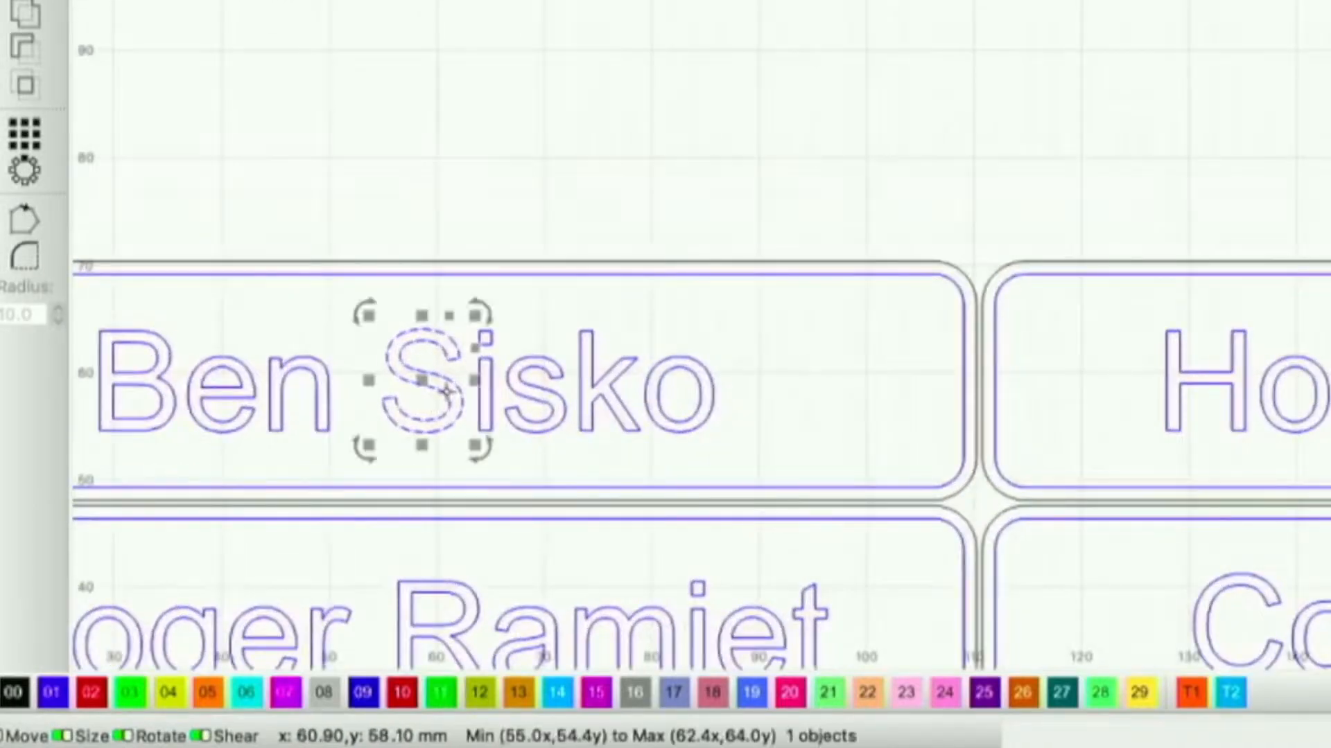
pyautogui.click(483, 404)
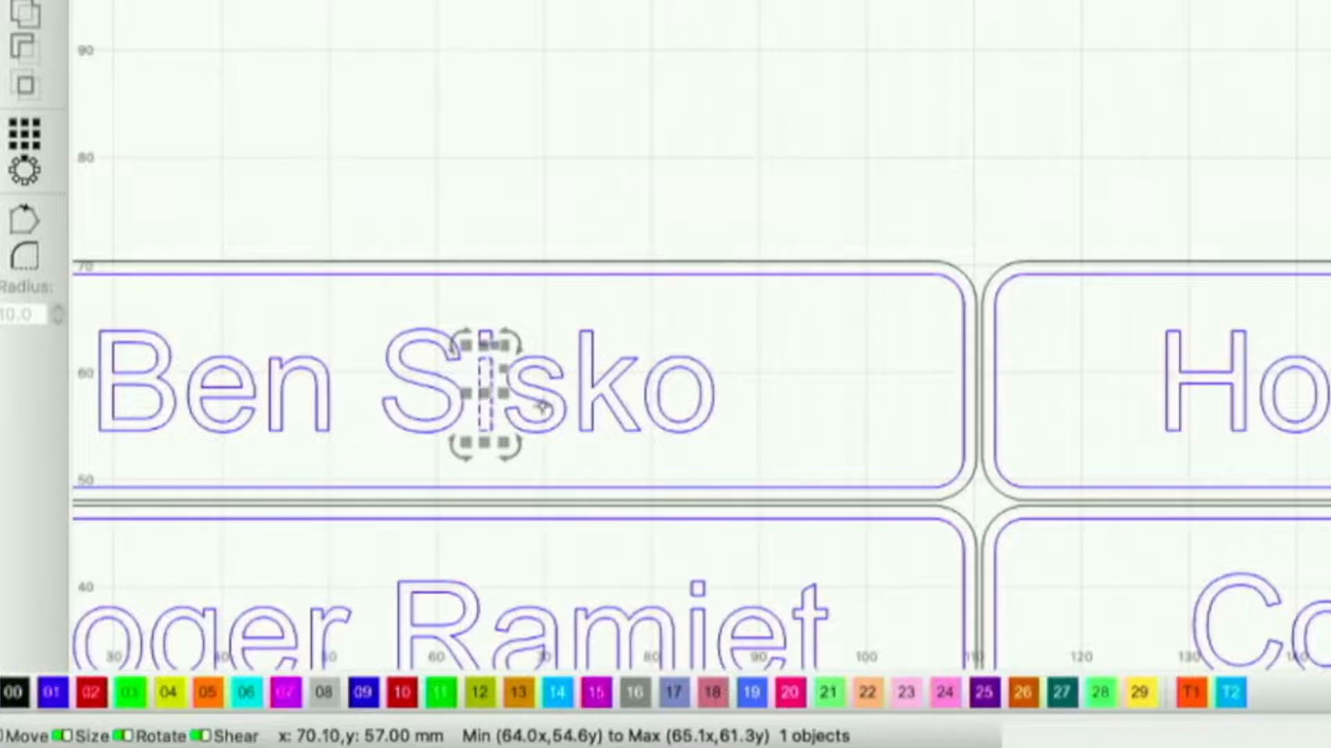
pyautogui.click(546, 406)
pyautogui.scroll(-5, 546, 405)
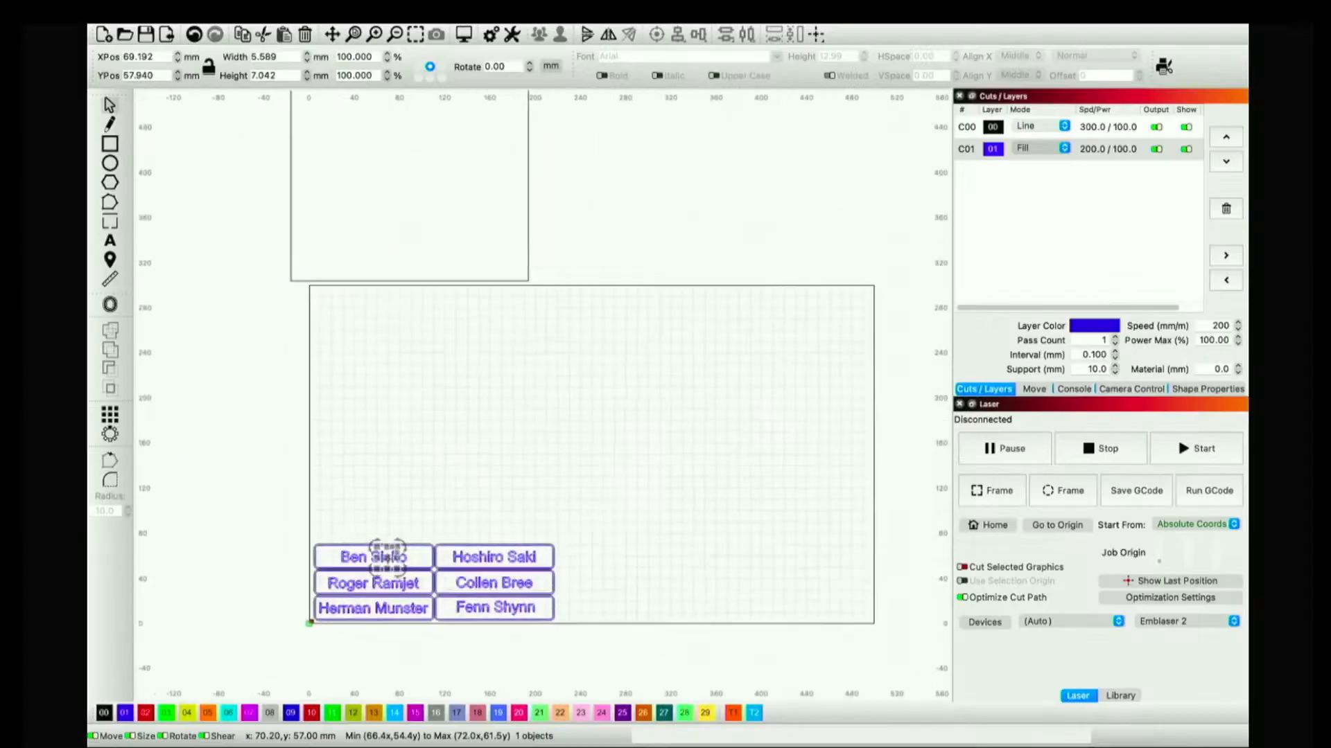
# Select the A4 outline and all six tags and export them with Nest Selected
pyautogui.click(508, 454)
pyautogui.press('super+a')
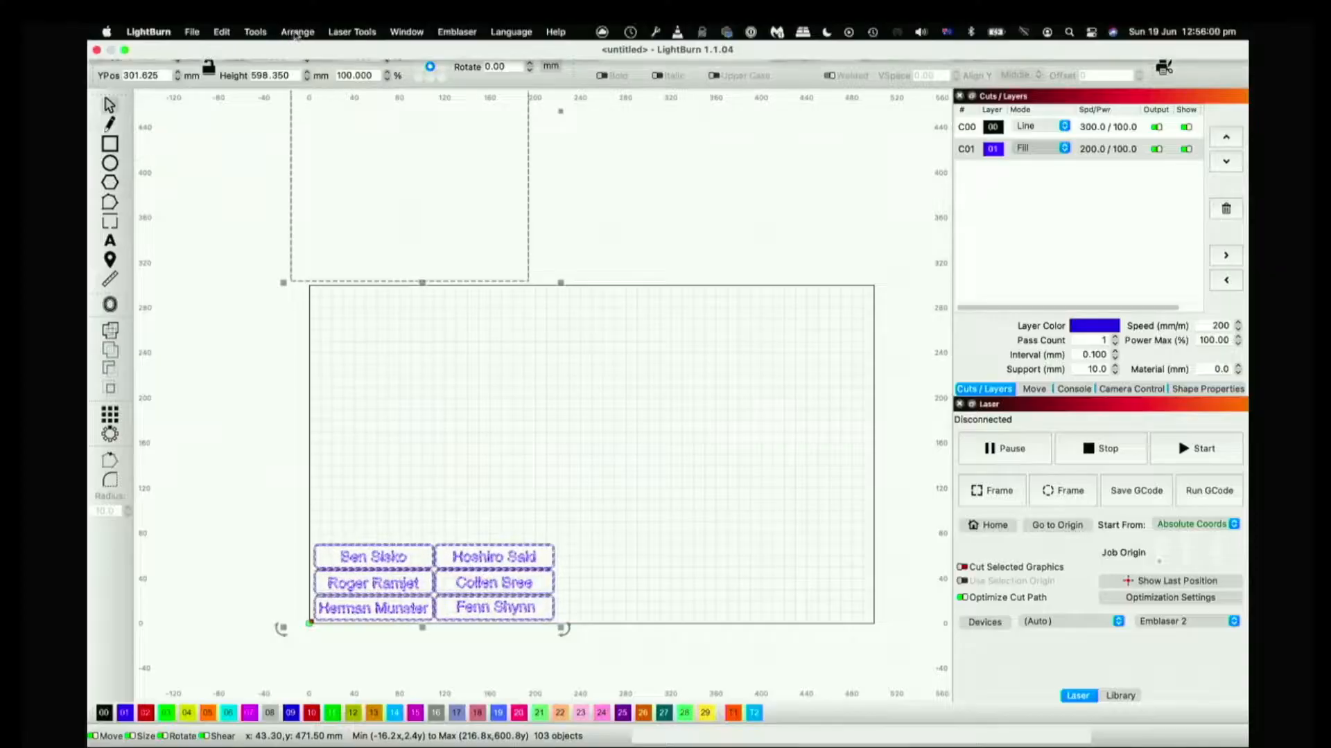
pyautogui.click(296, 31)
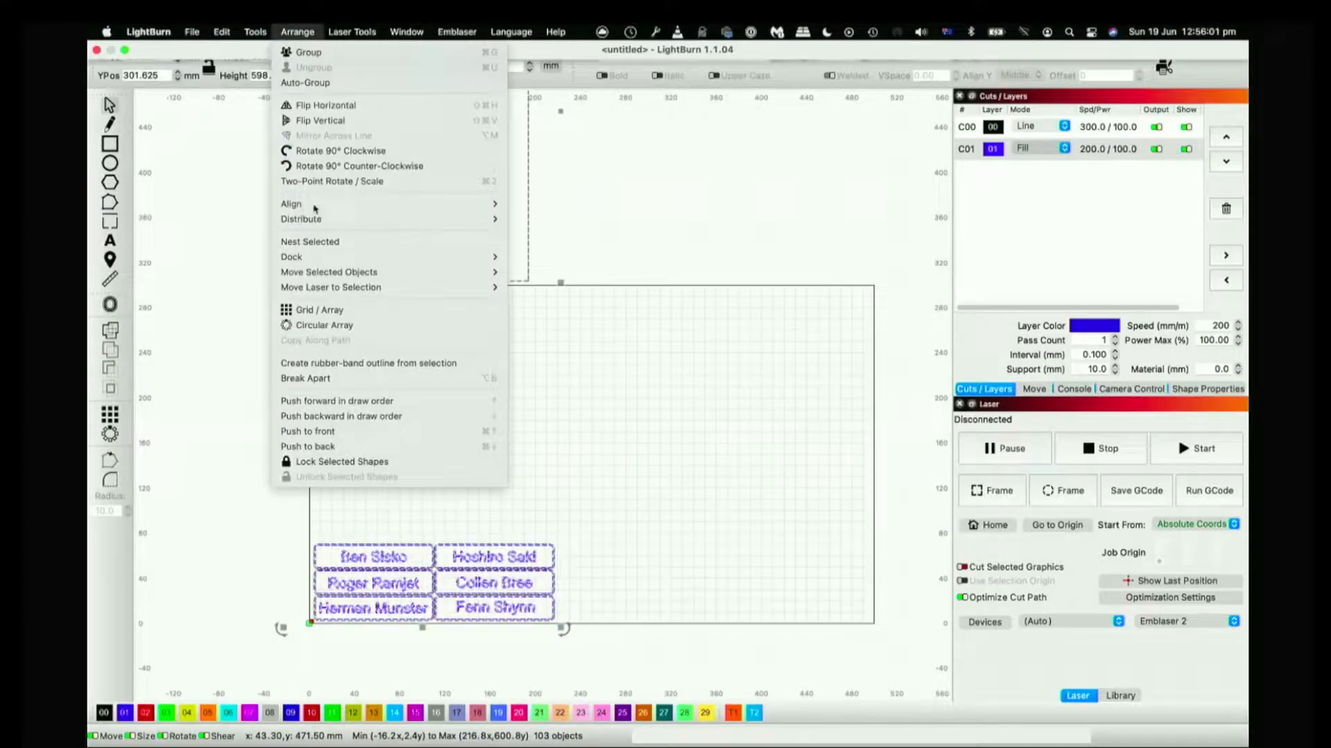
pyautogui.click(315, 242)
# Switch to SVGnest in Safari and upload LightBurnNest.svg from the Downloads folder
pyautogui.hotkey('ctrl', 'Left')
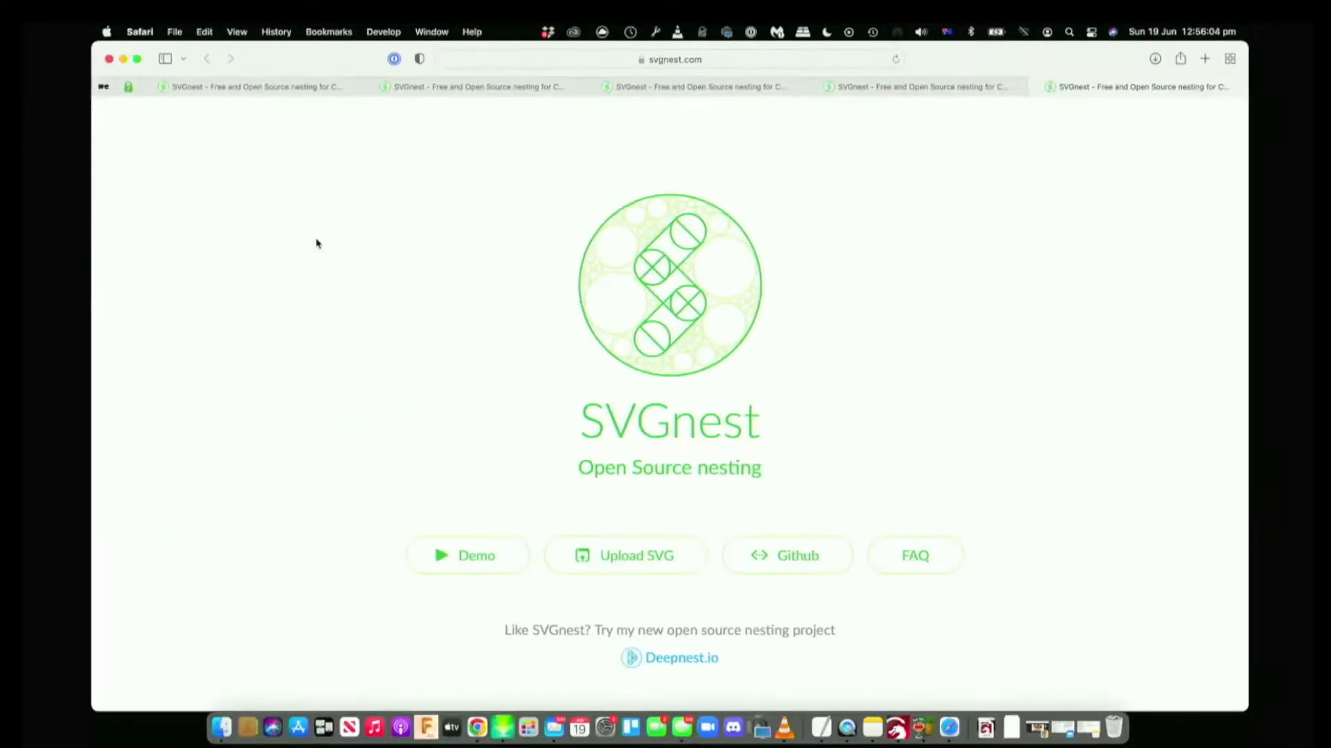
pyautogui.click(588, 557)
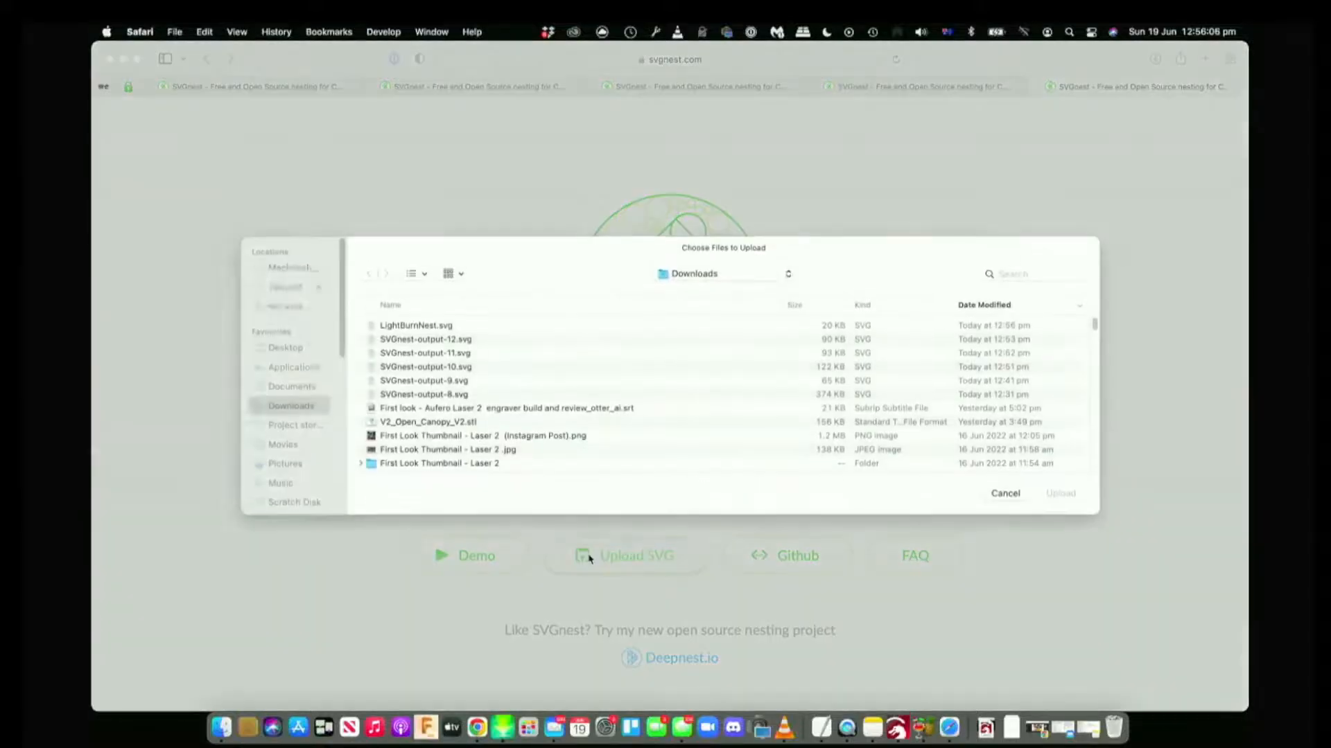
pyautogui.doubleClick(416, 326)
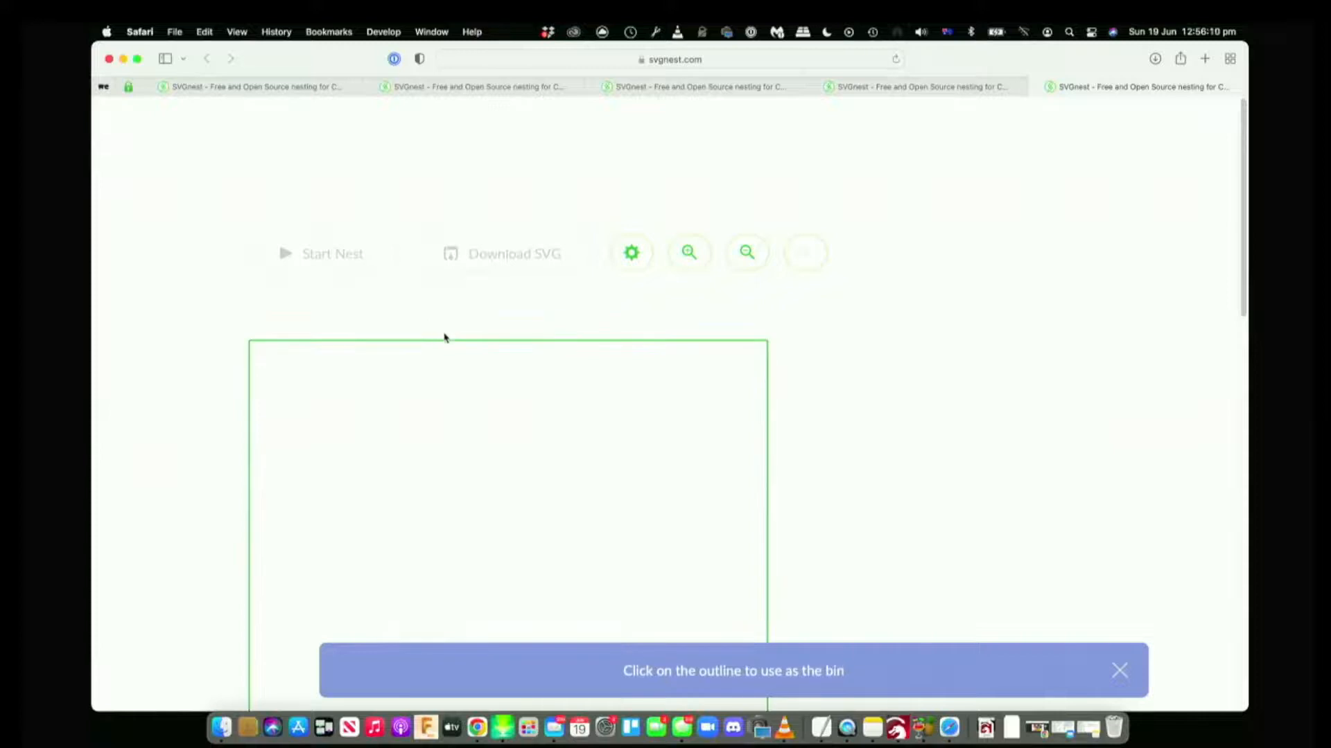
# Save the nesting settings with a space between parts of 0.3 and choose the large rectangle as the bin
pyautogui.click(632, 253)
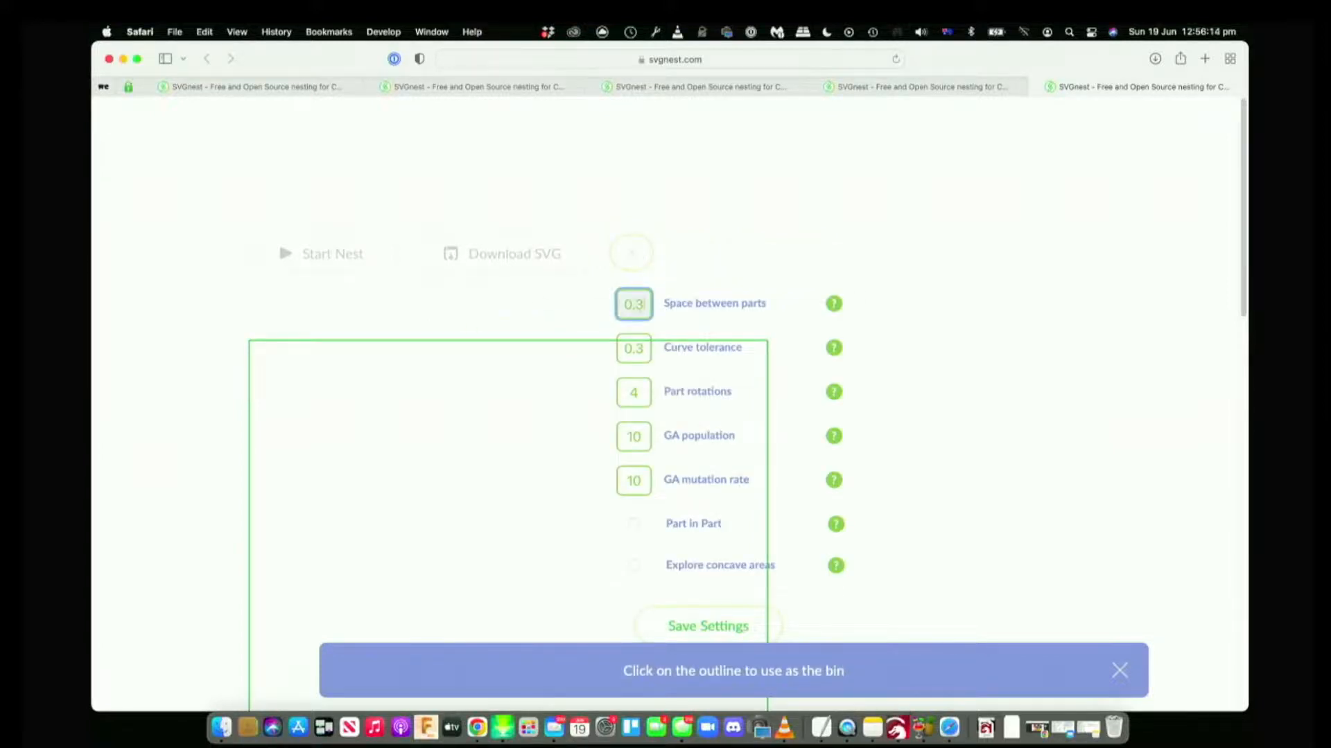
pyautogui.click(709, 626)
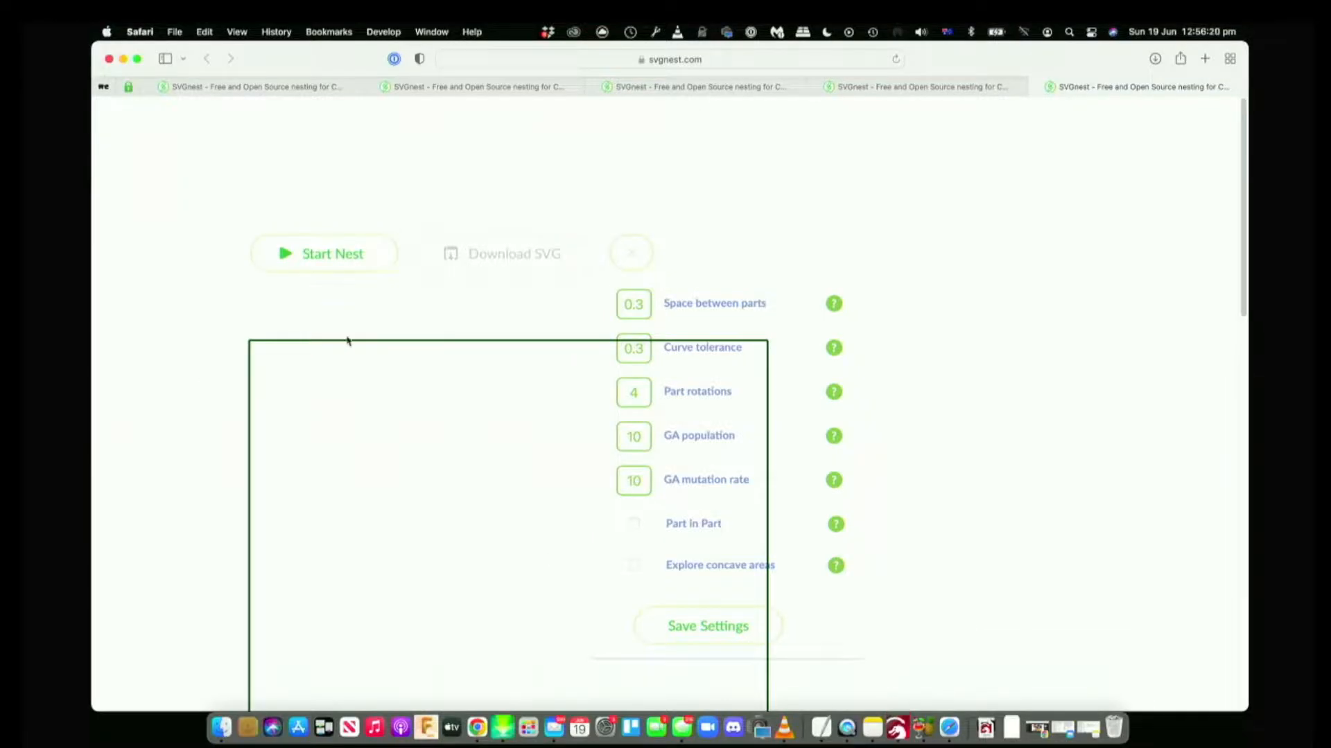
pyautogui.click(628, 255)
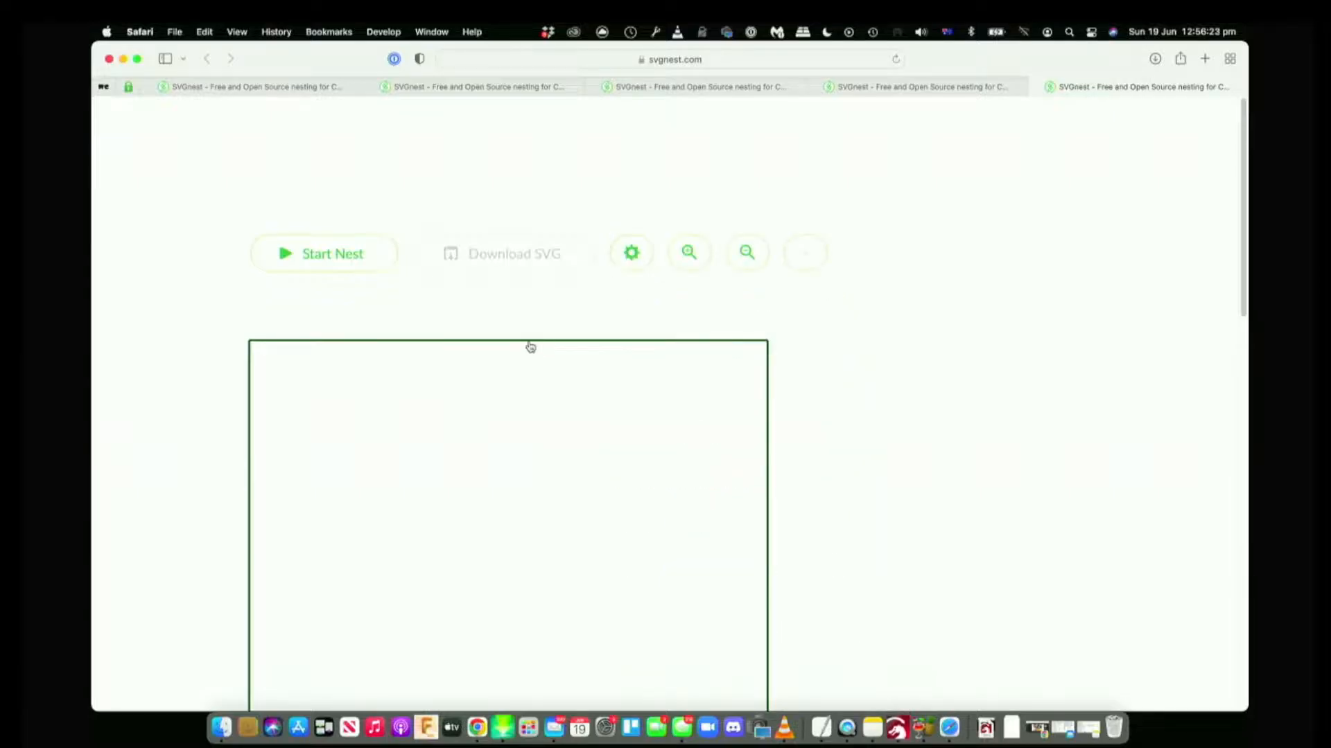
# Run the nest, review the placement of the six tags, and download the resulting SVG
pyautogui.click(347, 253)
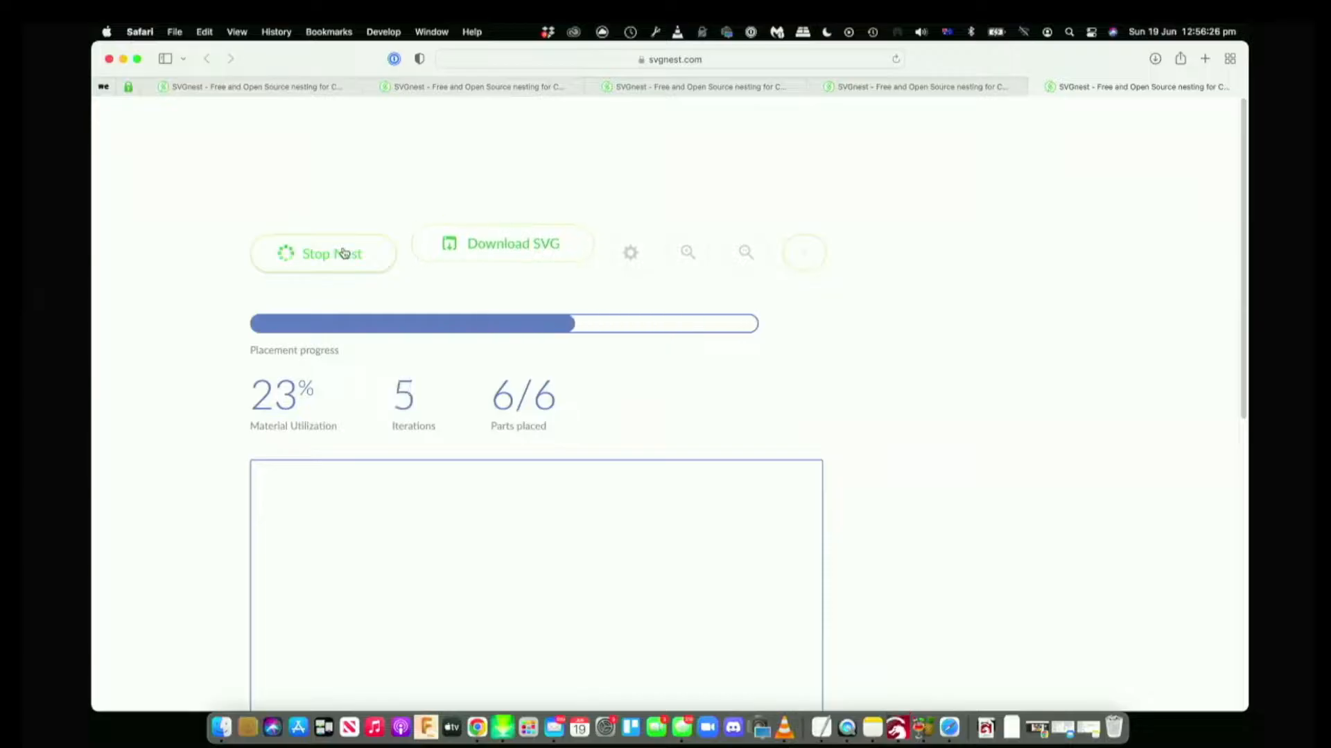
pyautogui.scroll(-10, 340, 648)
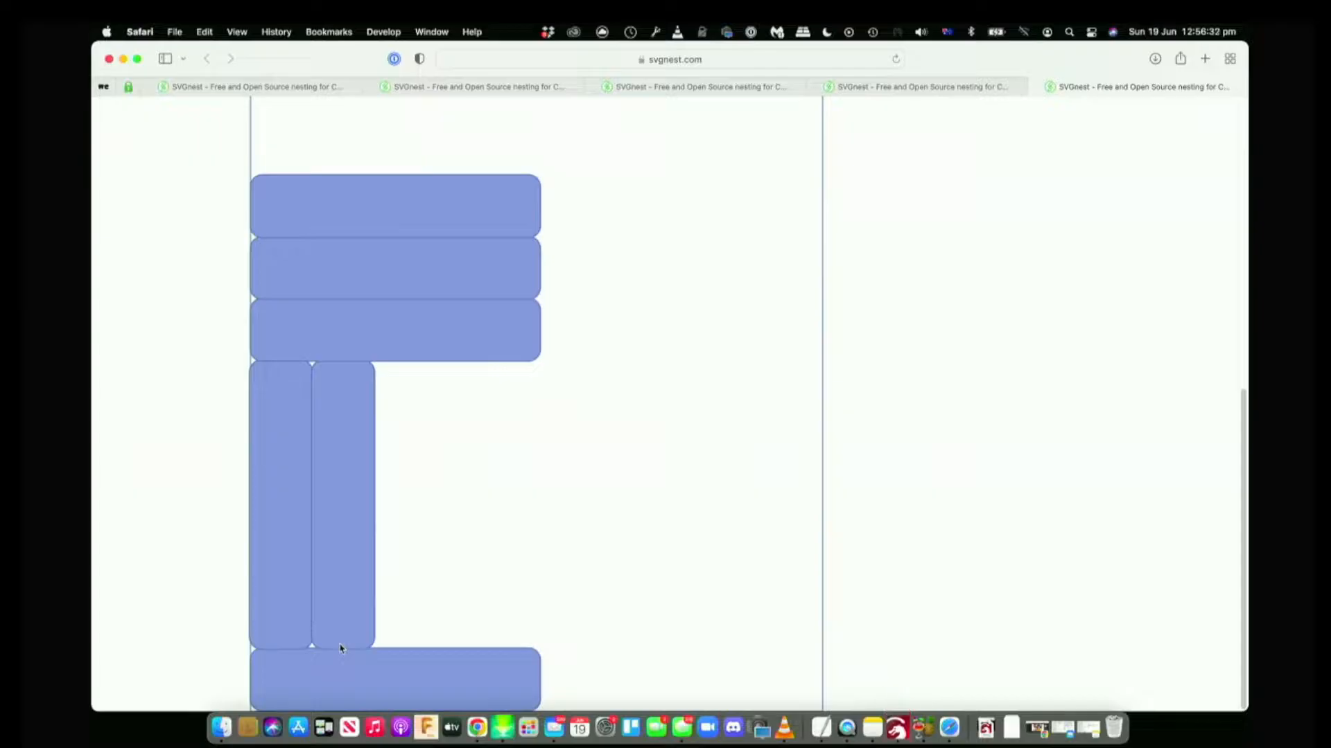
pyautogui.scroll(10, 487, 574)
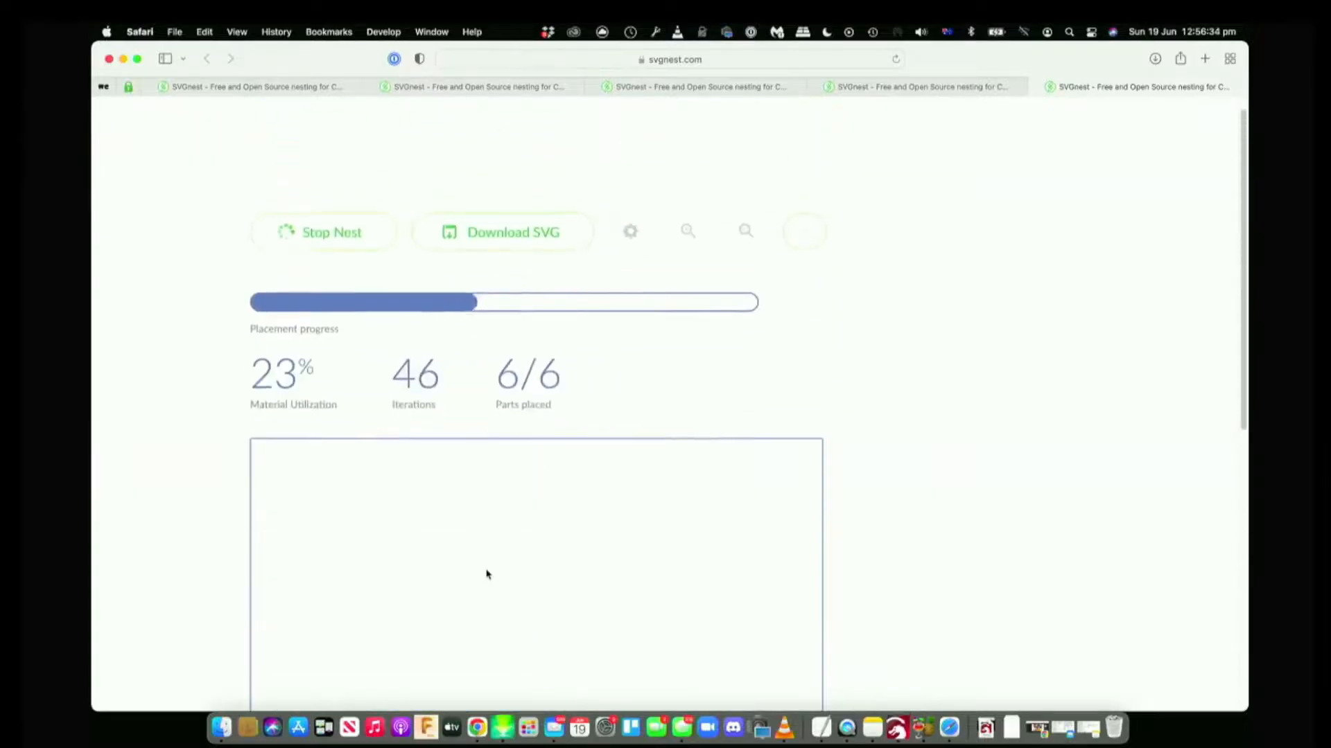
pyautogui.click(502, 249)
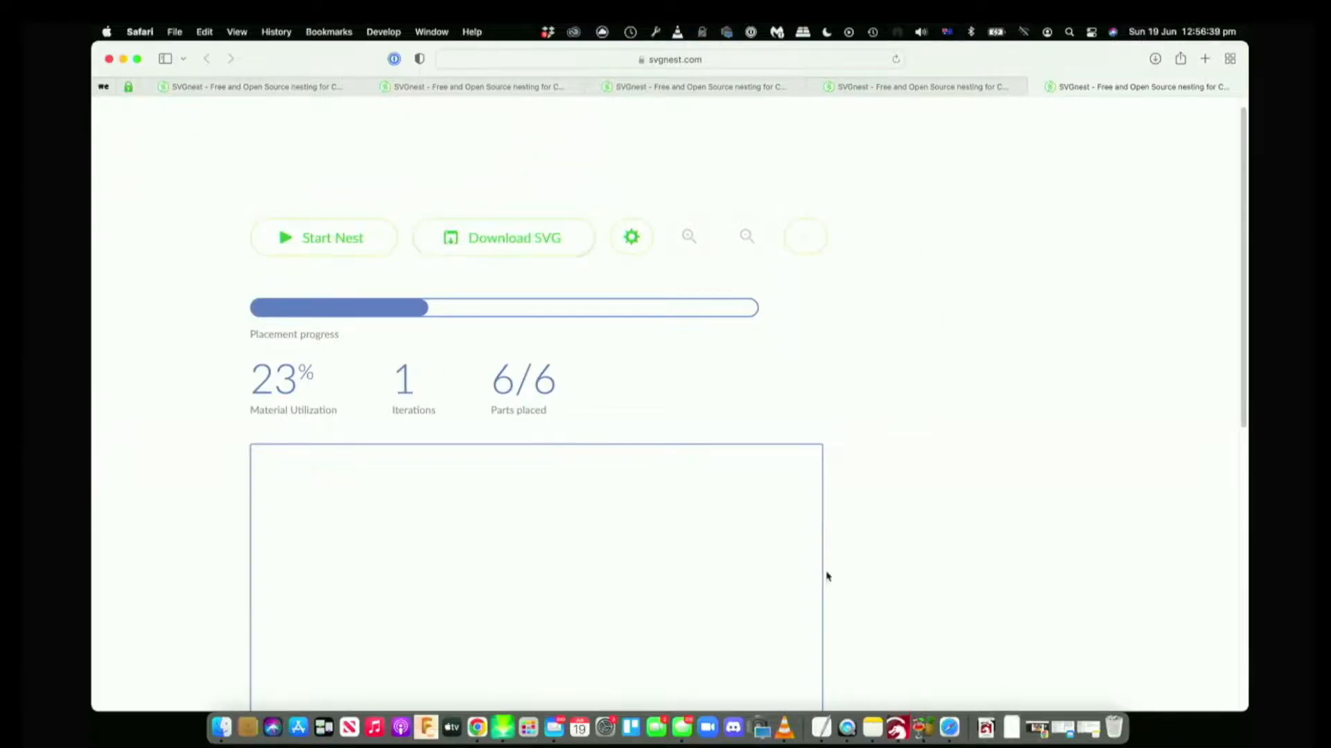
# Switch back to LightBurn, acknowledge that nesting is complete, and import SVGnest-output-13.svg
pyautogui.click(896, 728)
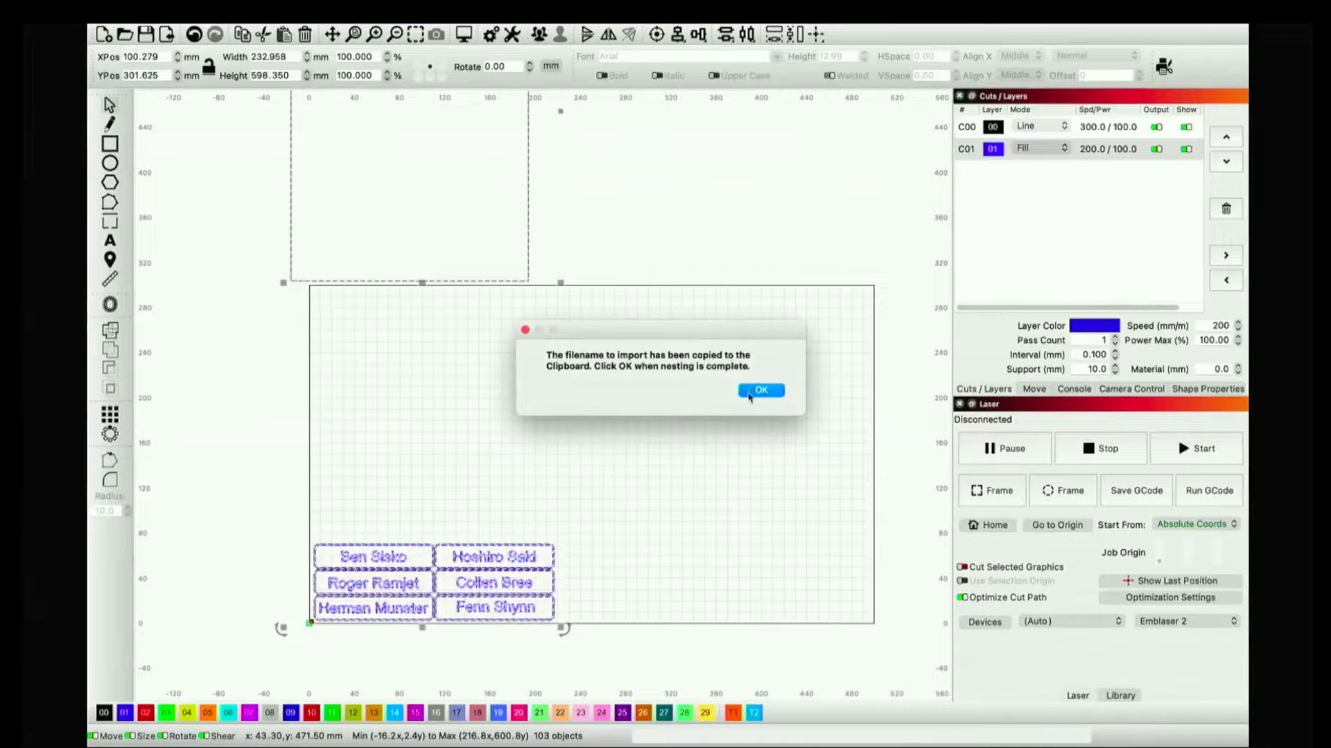
pyautogui.click(748, 396)
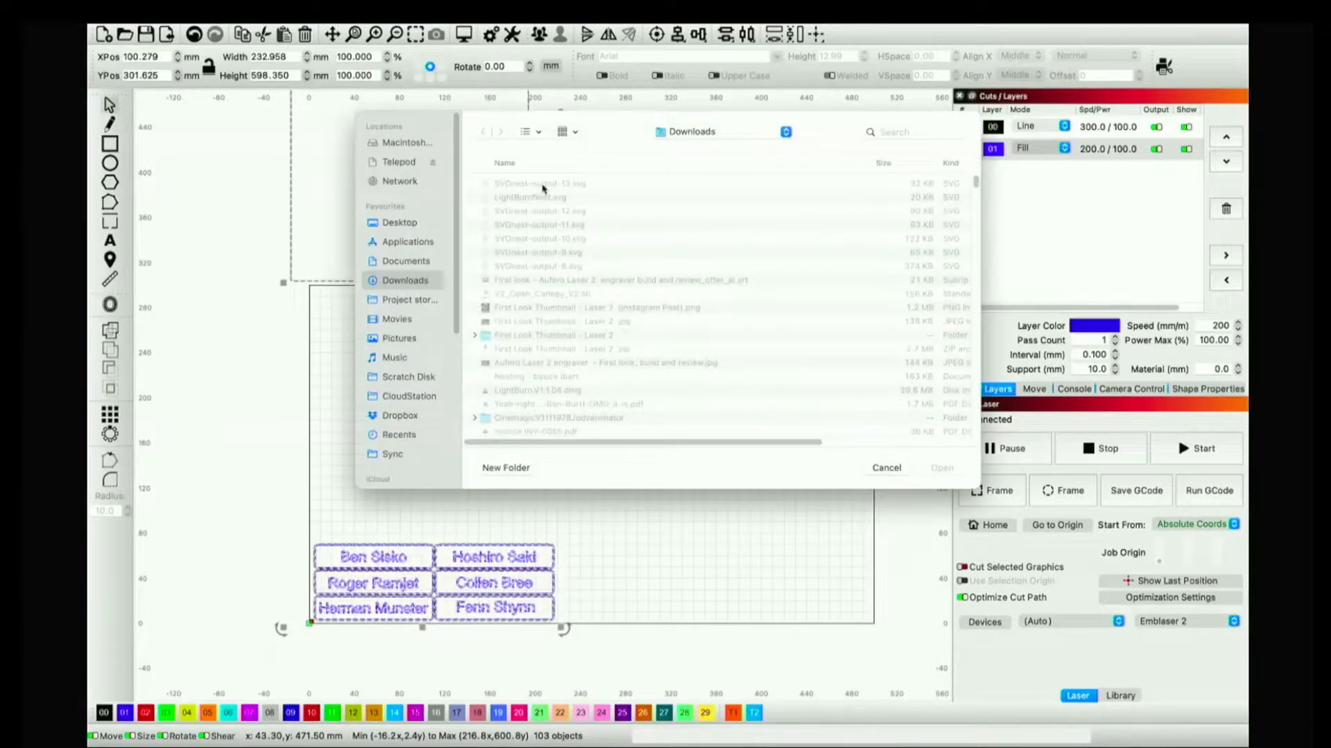
pyautogui.click(542, 184)
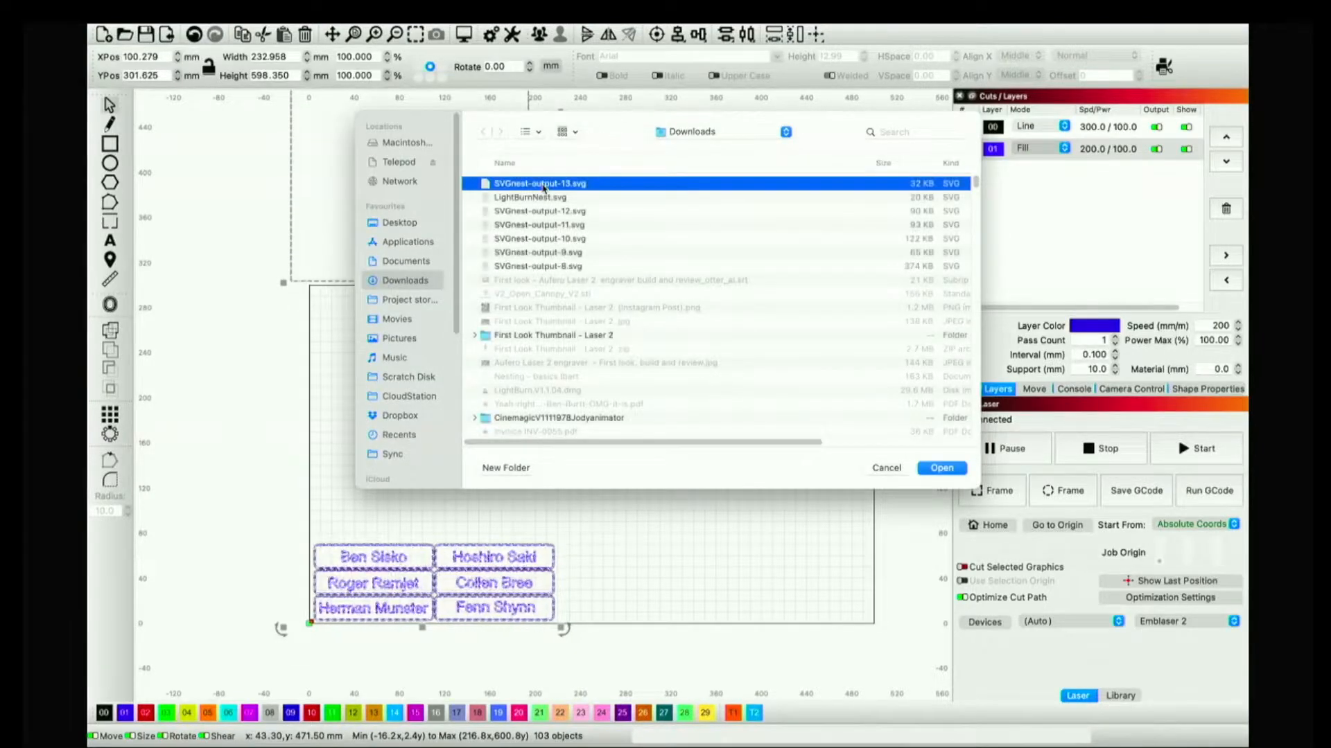
pyautogui.doubleClick(544, 184)
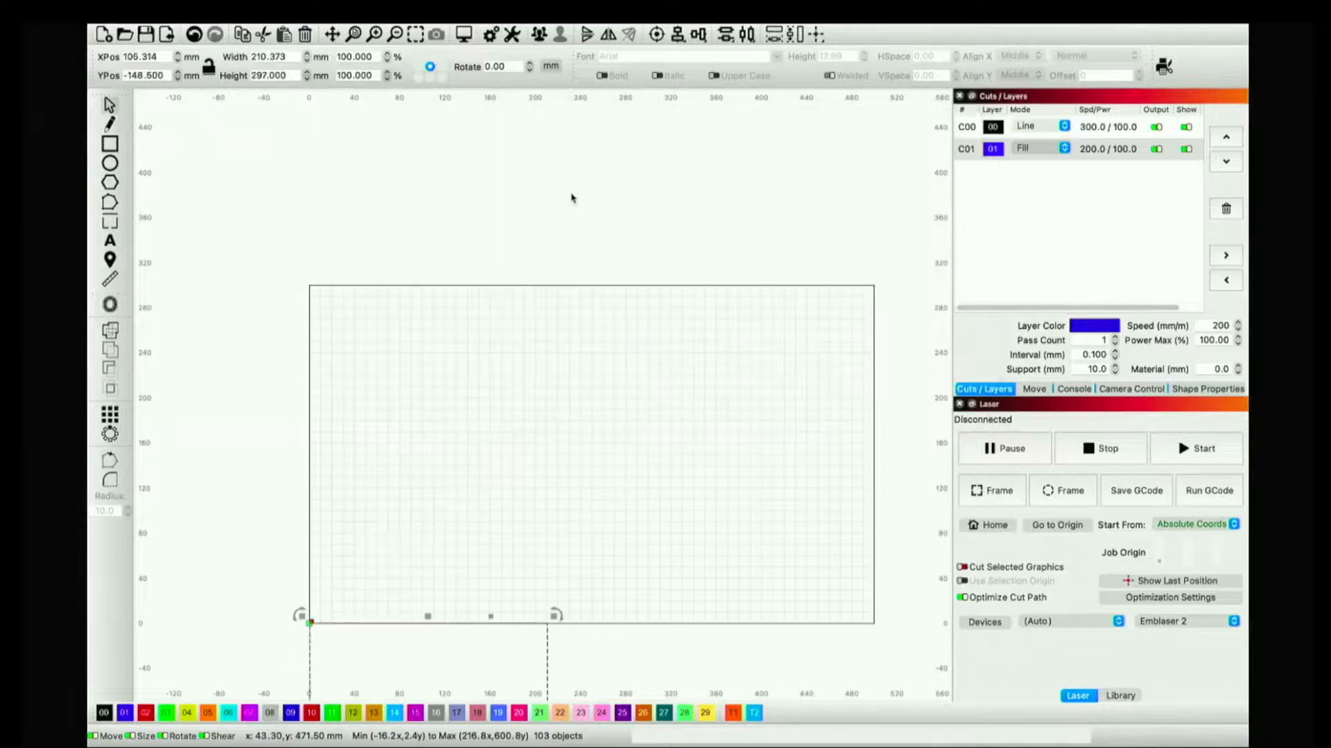
# Move the nested sheet into the lower-left area of the laser bed and delete its A4 outline
pyautogui.scroll(-3, 279, 368)
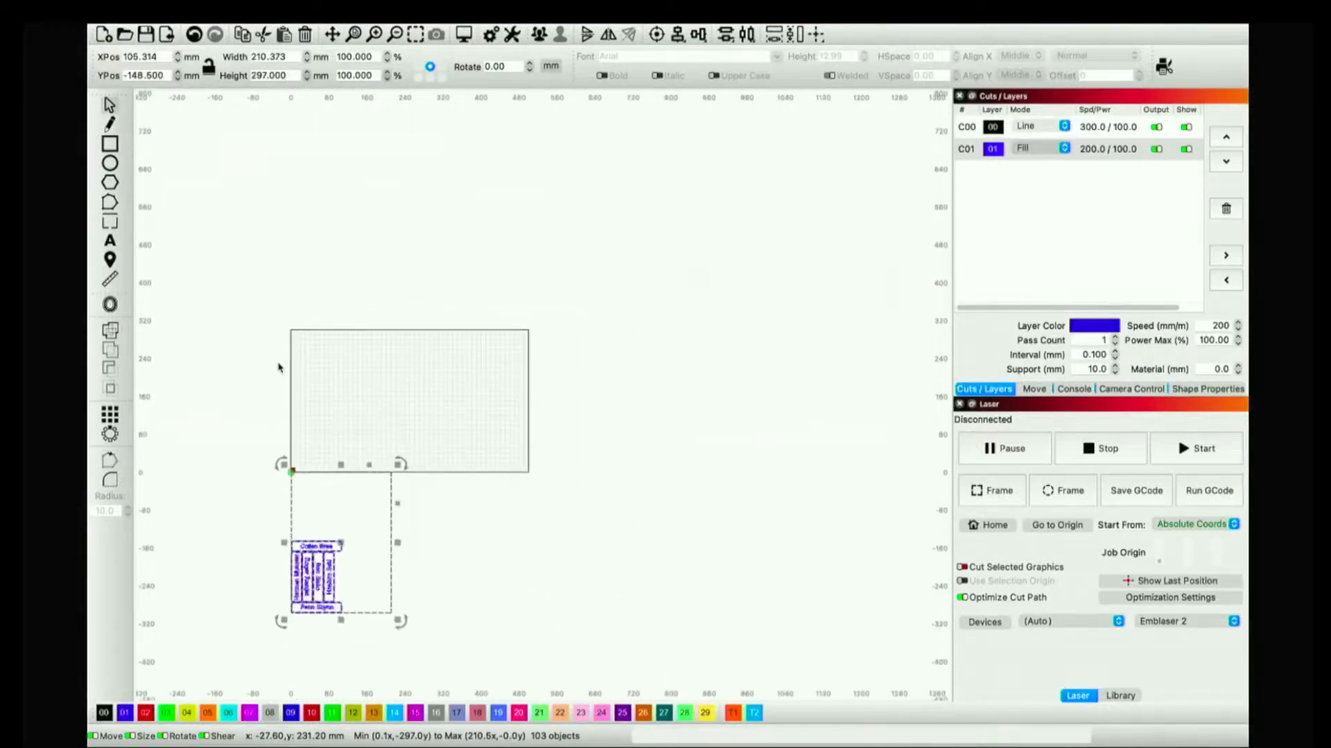
pyautogui.scroll(2, 356, 539)
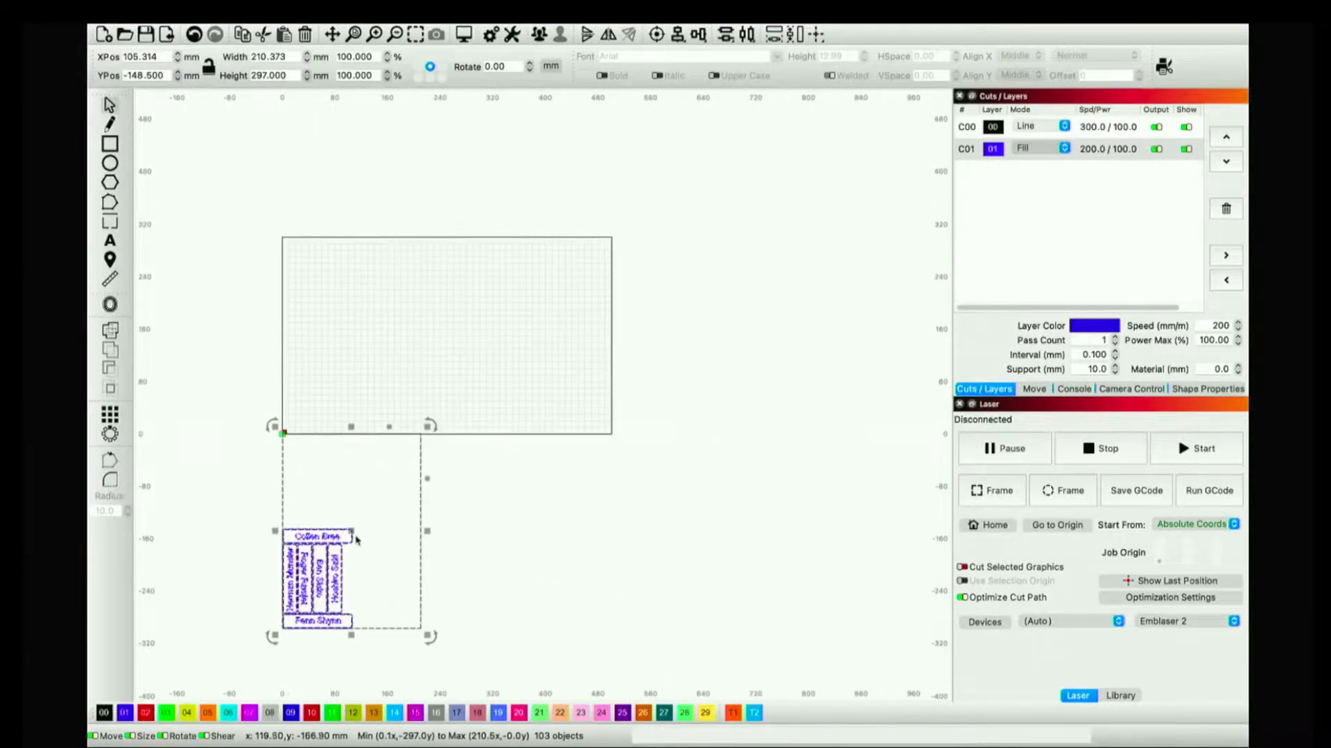
pyautogui.moveTo(355, 539); pyautogui.dragTo(354, 342)
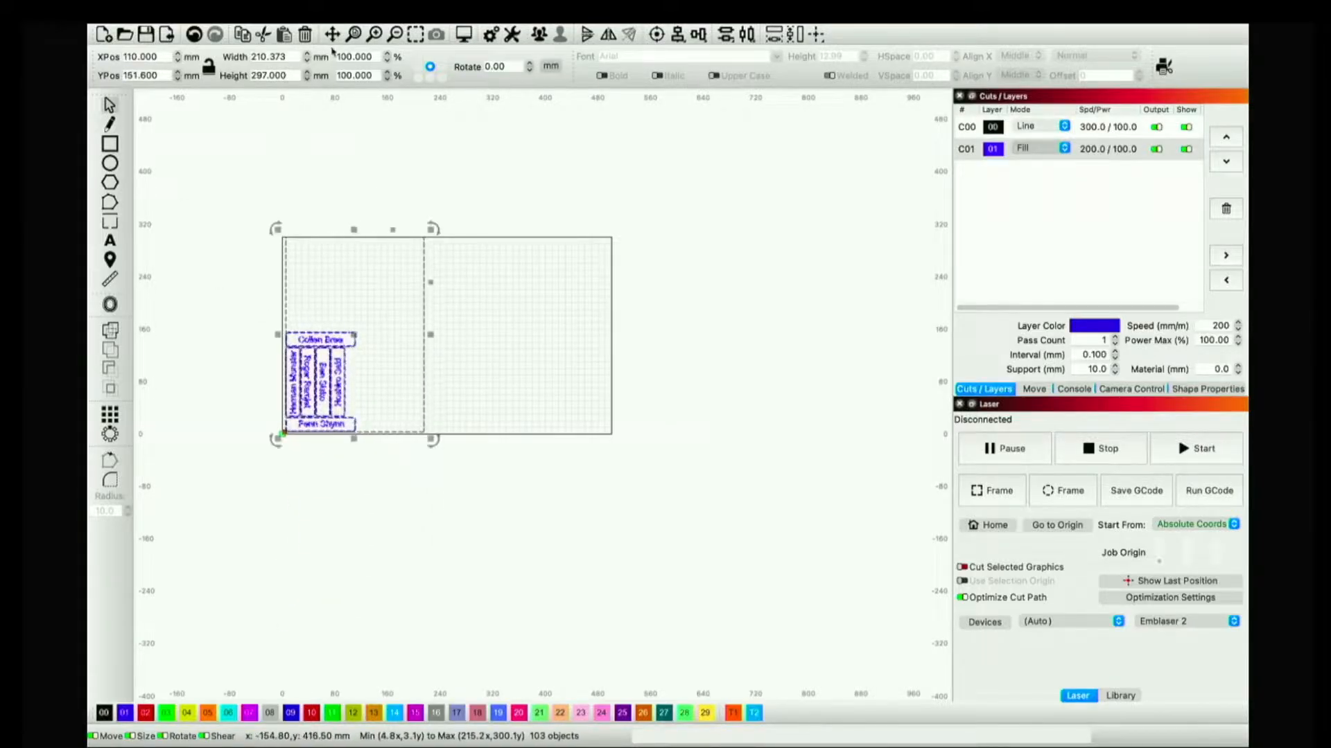
pyautogui.hotkey('ctrl', 'shift', 'a')
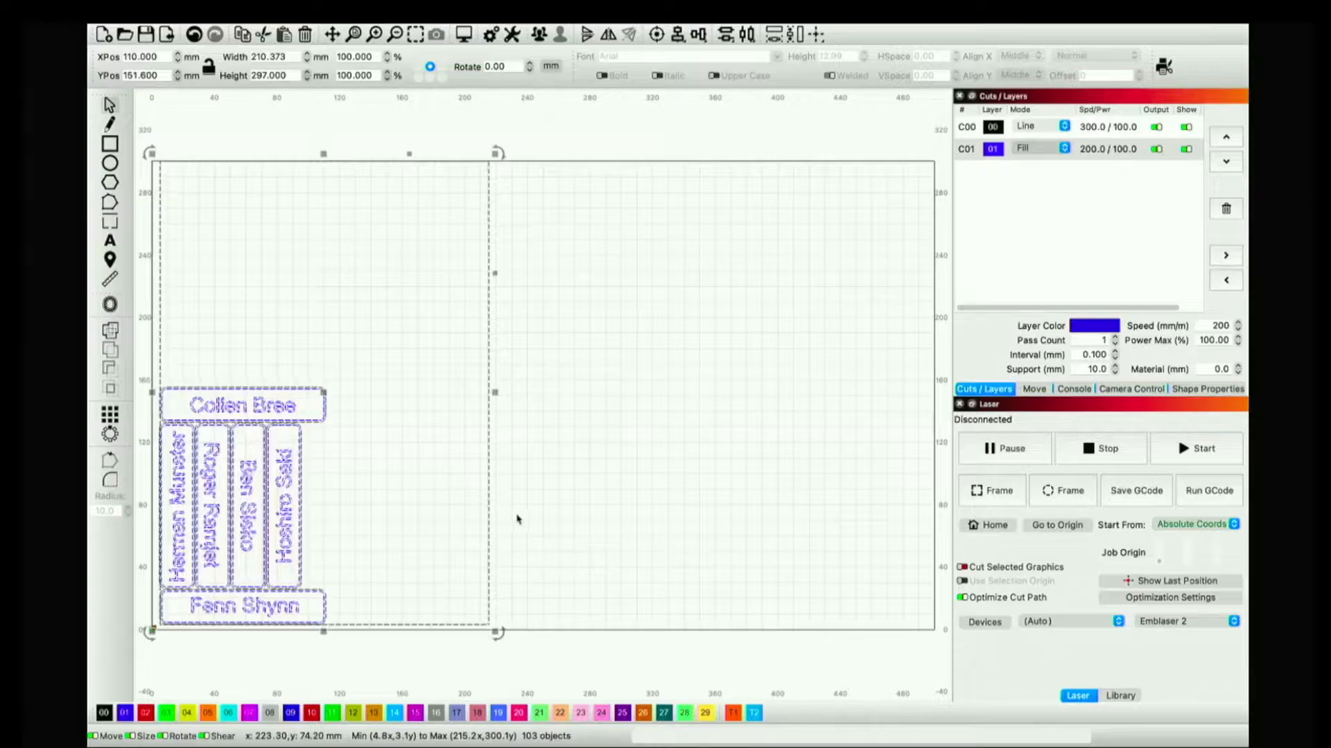
pyautogui.click(488, 517)
pyautogui.press('Delete')
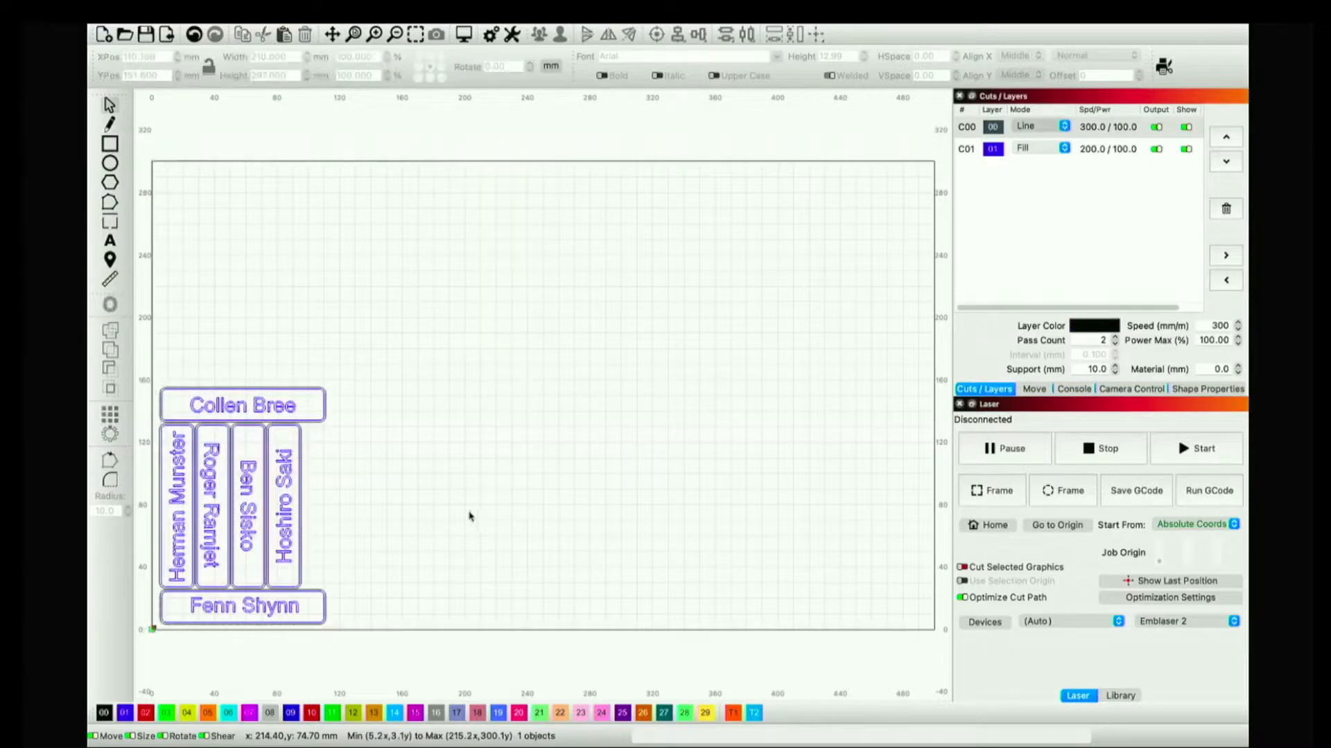
# Inspect the second vertical tag's name by selecting its individual letters, and clear the selection
pyautogui.scroll(4, 147, 574)
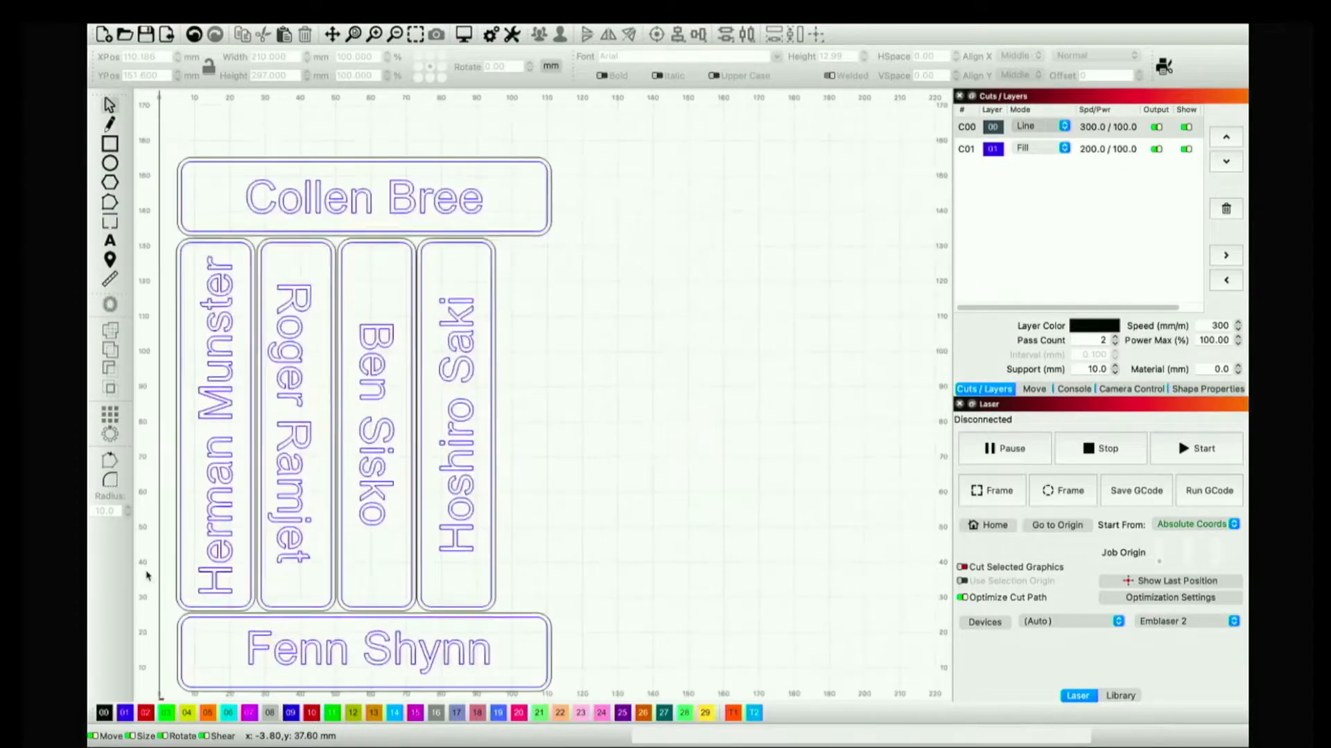
pyautogui.click(289, 386)
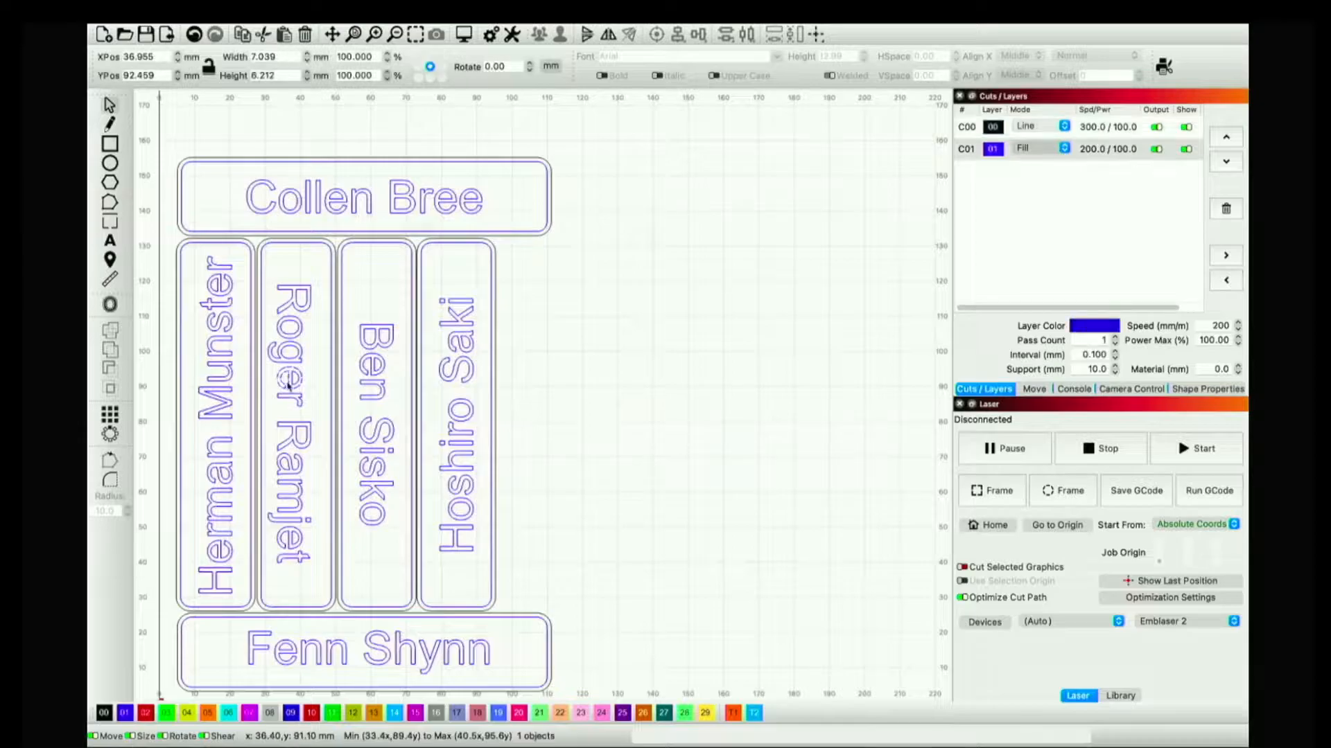
pyautogui.click(292, 328)
pyautogui.click(297, 311)
pyautogui.scroll(-3, 186, 474)
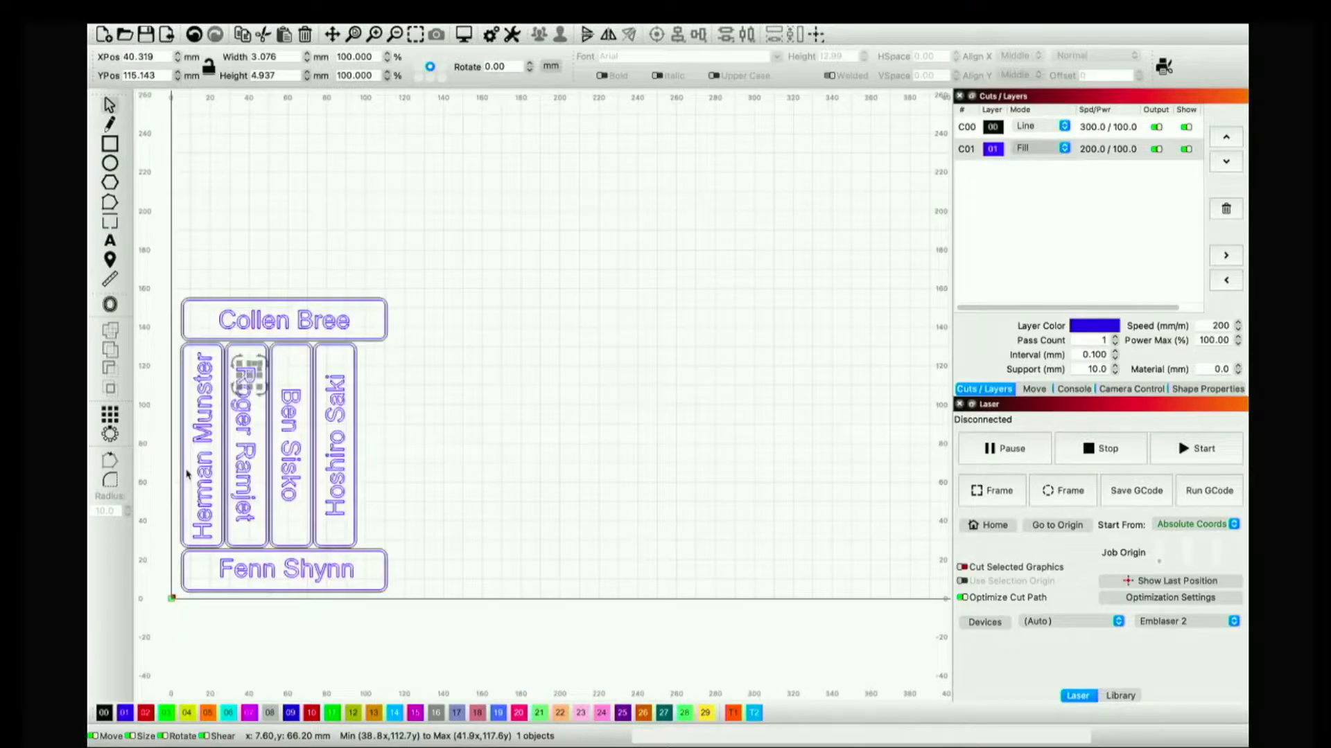
pyautogui.click(442, 483)
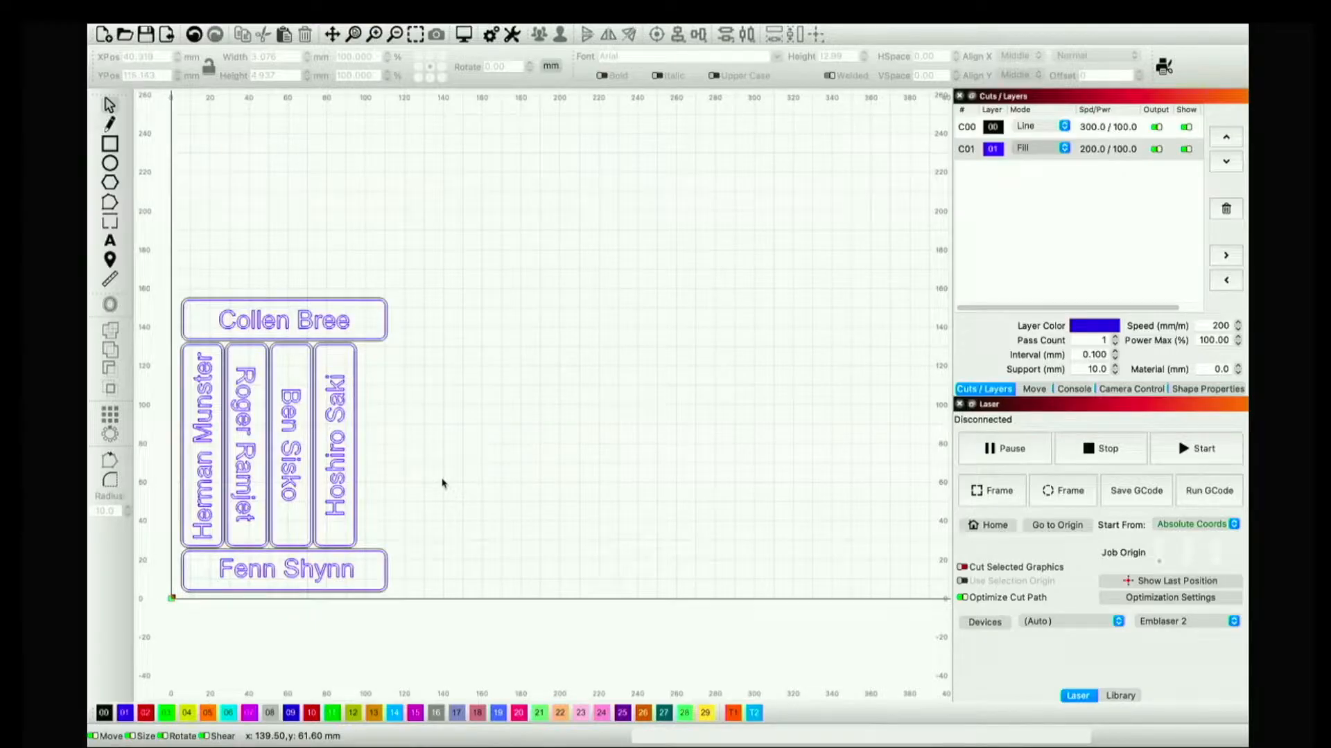
pyautogui.scroll(4, 154, 565)
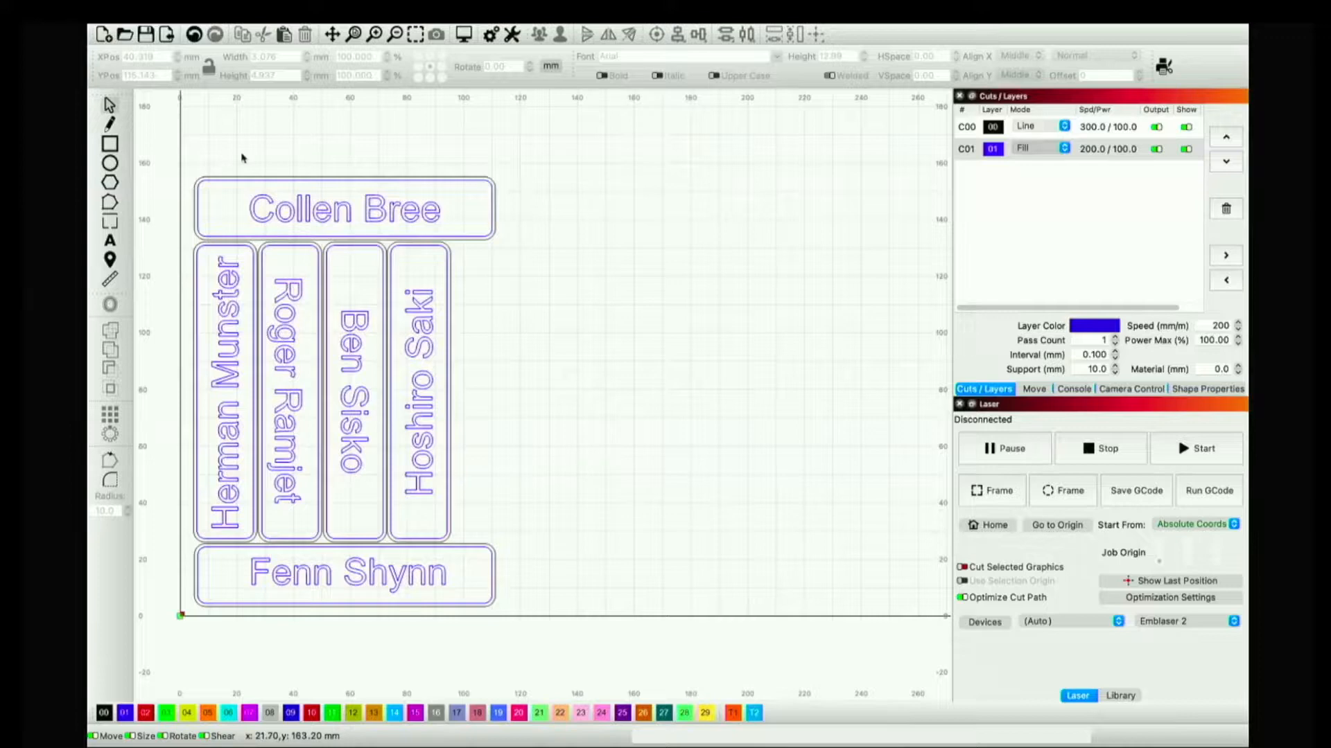
pyautogui.scroll(-1, 241, 158)
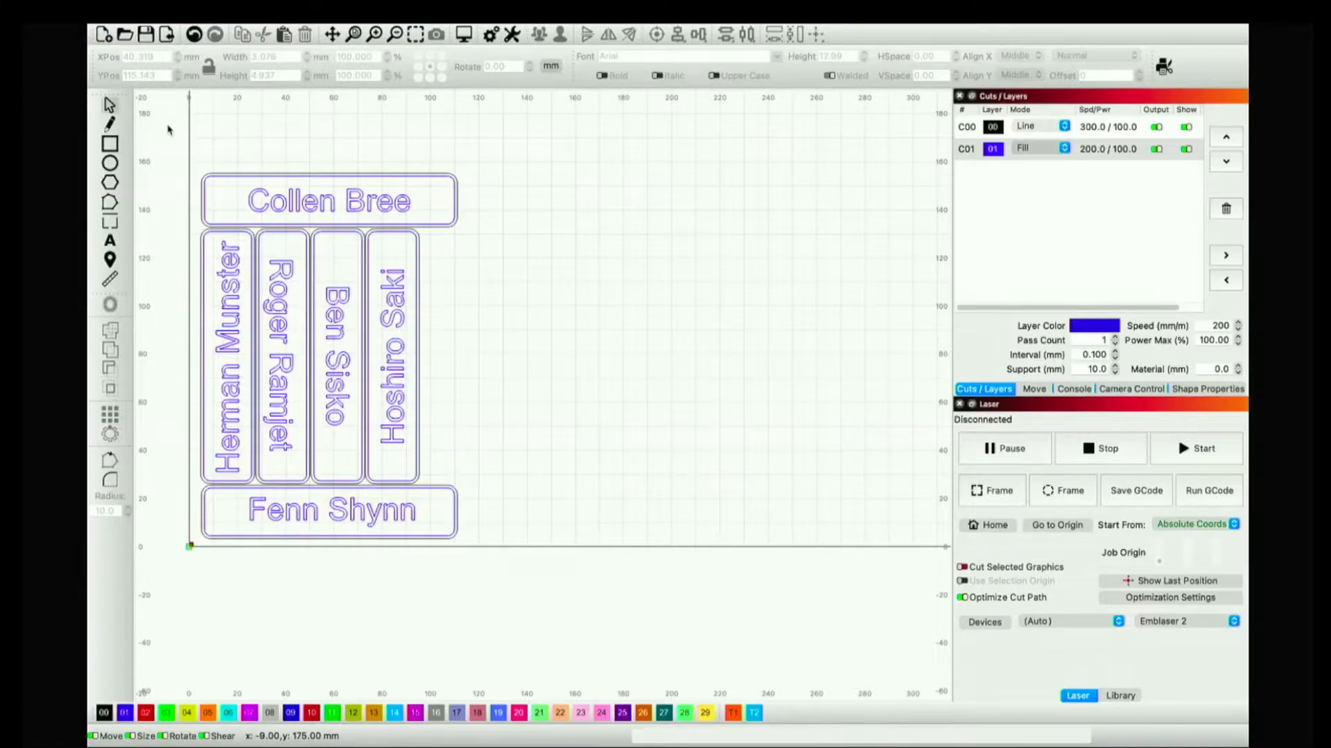
pyautogui.scroll(1, 168, 131)
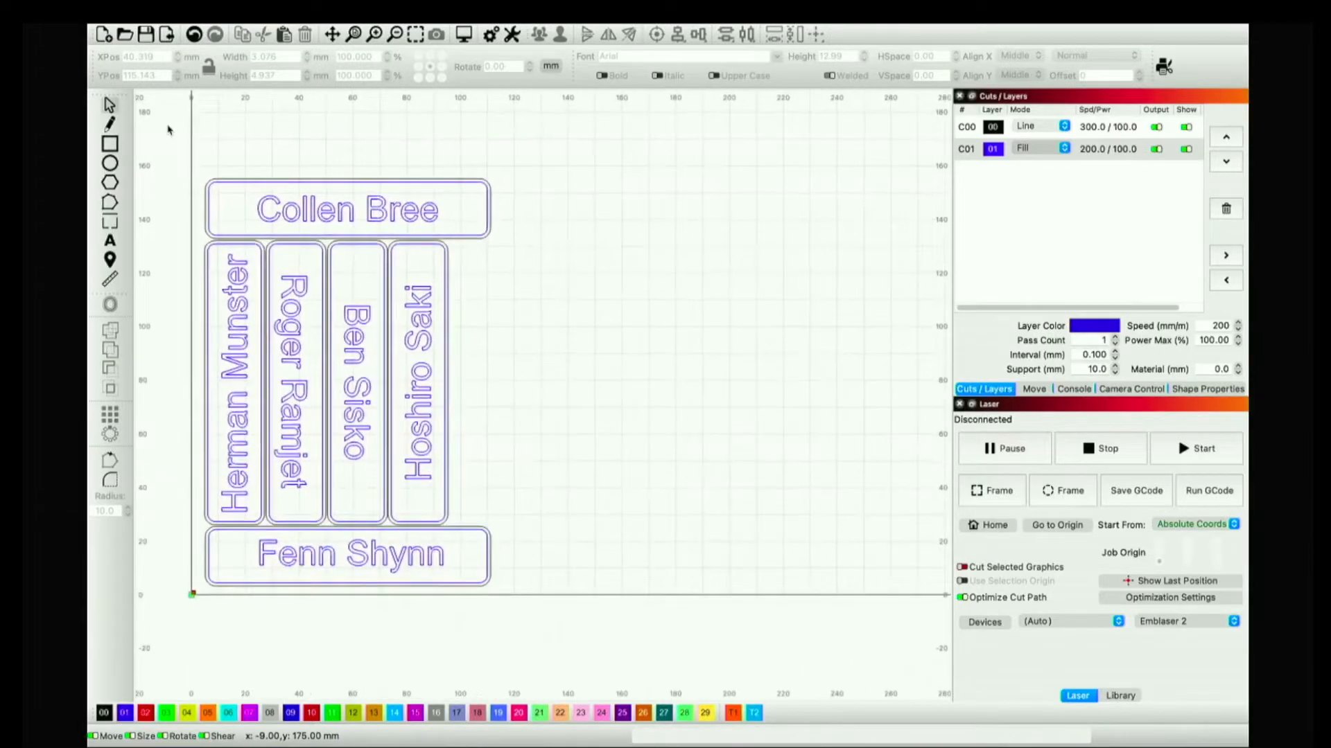